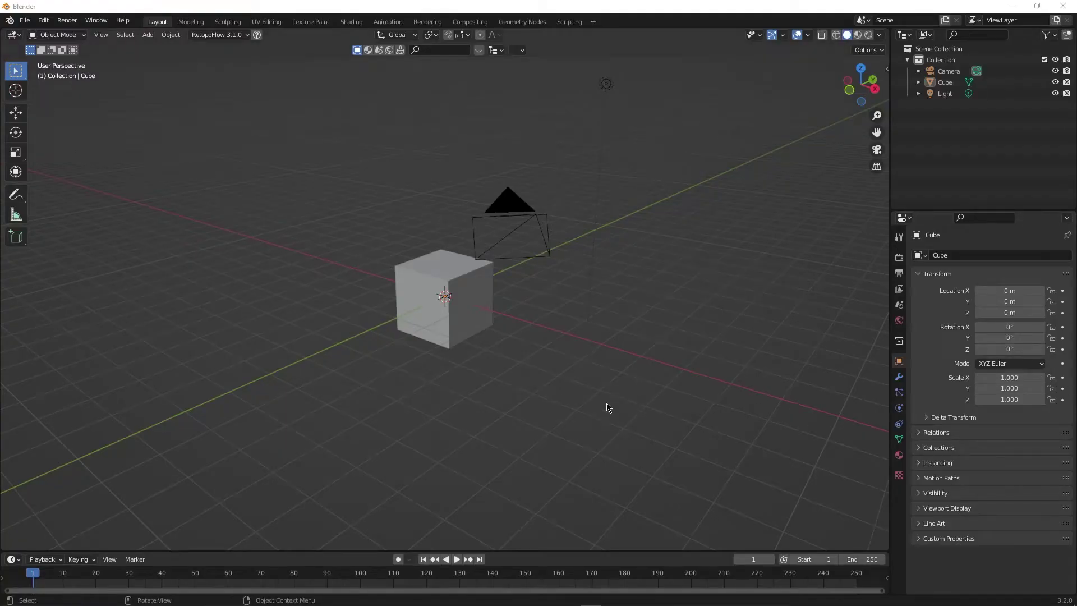
Orbit around the cube and get the light selected on its own
middle_click_drag(237, 331, 435, 365)
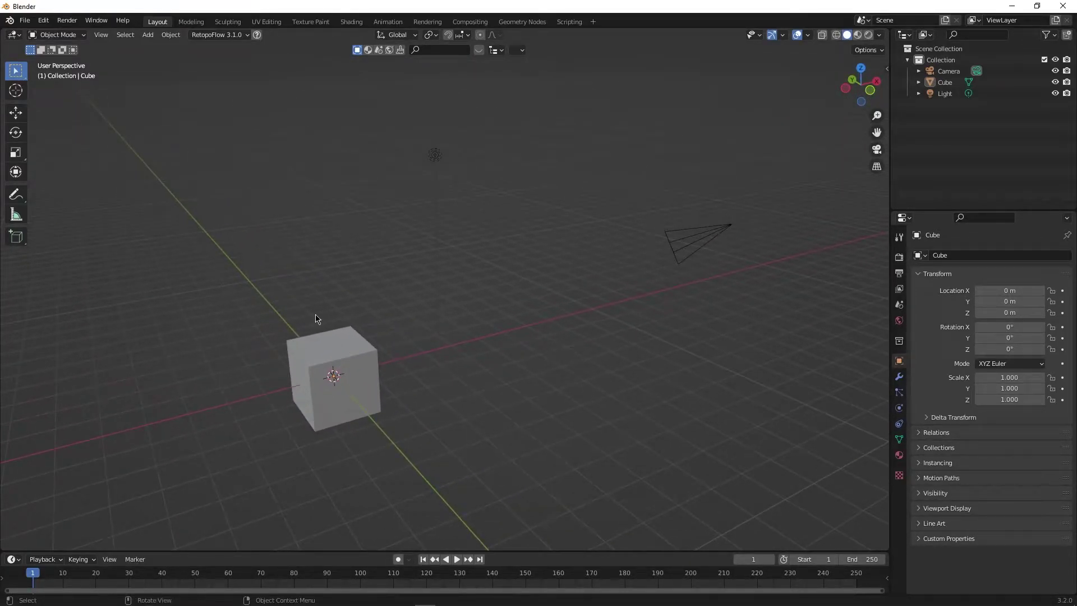
left_click_drag(263, 299, 354, 433)
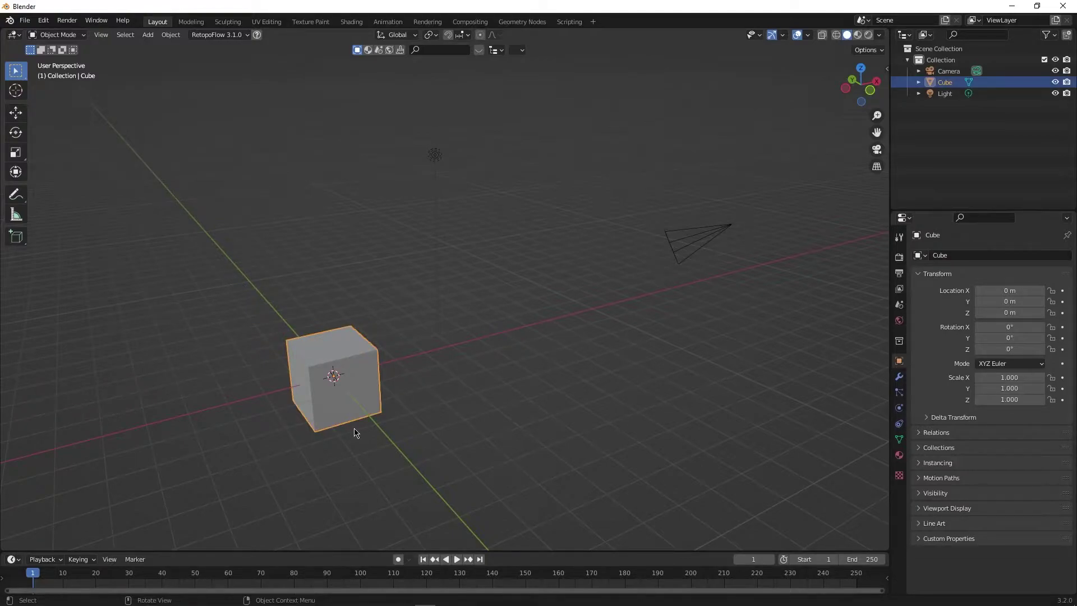
left_click(435, 155)
key("m")
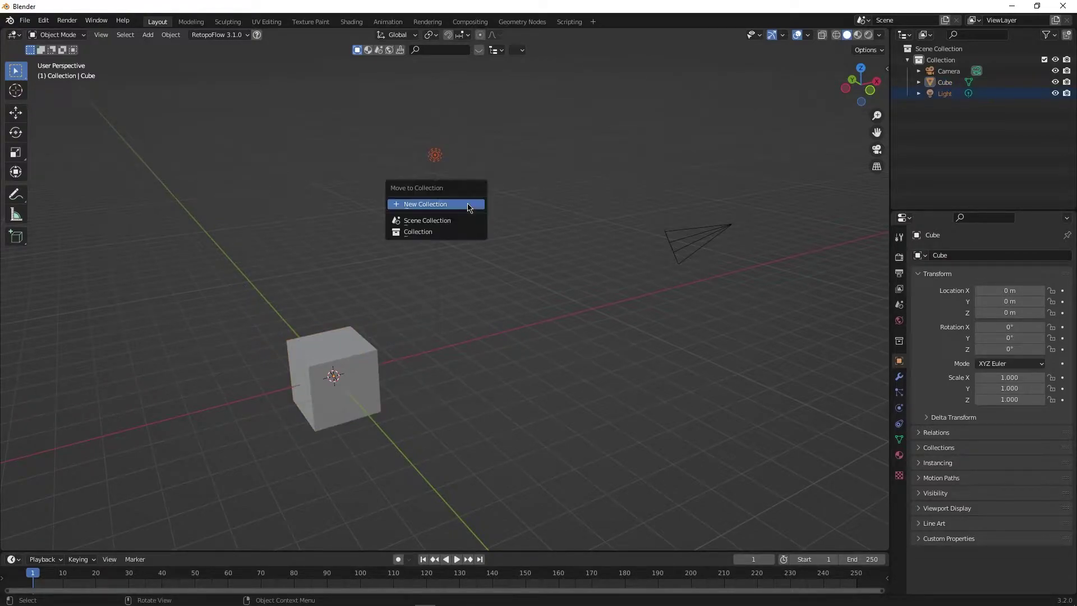
left_click(471, 221)
left_click_drag(372, 132, 489, 235)
left_click_drag(337, 119, 496, 238)
left_click_drag(305, 107, 540, 314)
left_click_drag(582, 357, 742, 298)
left_click_drag(399, 231, 705, 299)
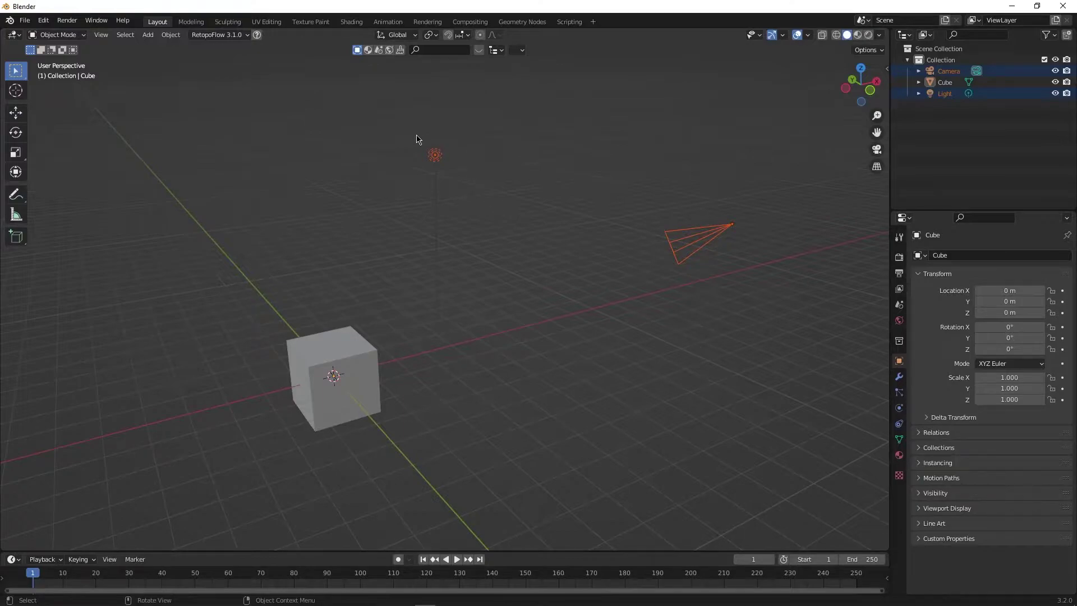
Move the light into a new collection named 'Lighting'
key("m")
left_click(515, 243)
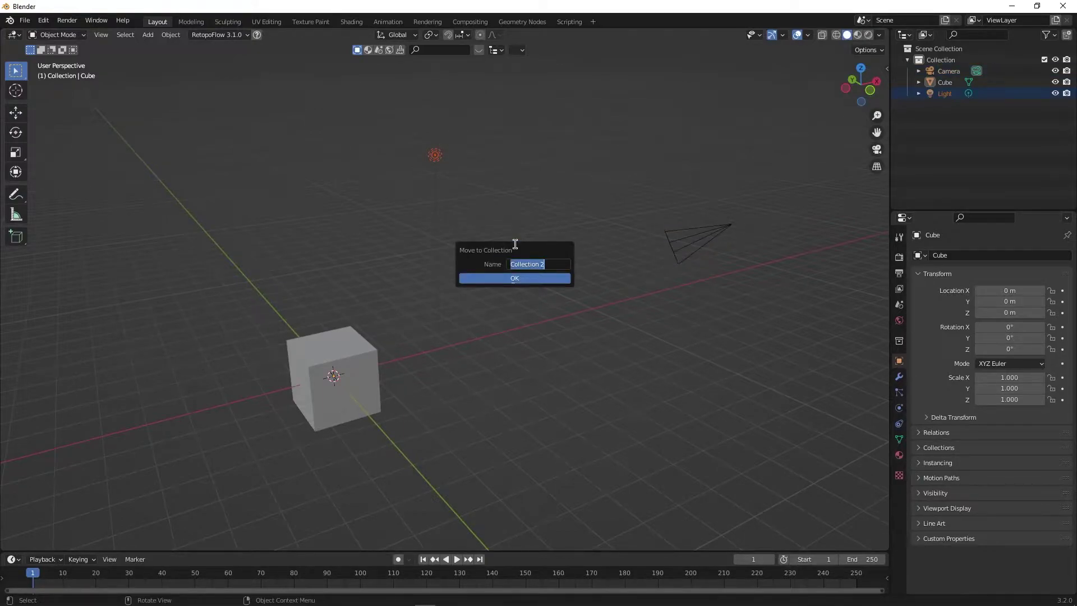
type("Lighting")
key("Return")
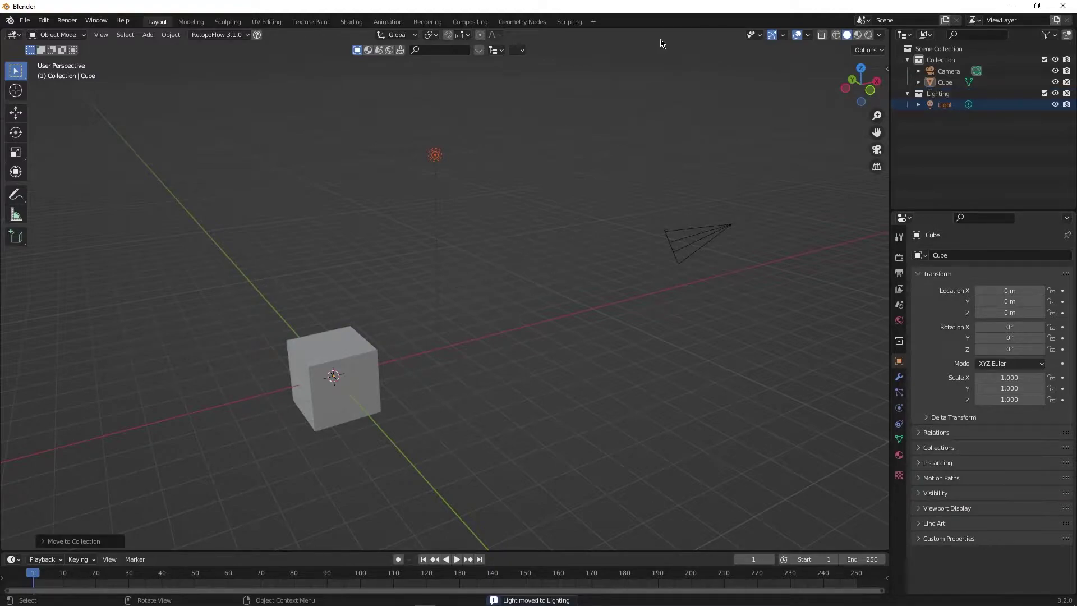
Move the camera into a new collection named 'Cameras'
left_click_drag(683, 43, 739, 298)
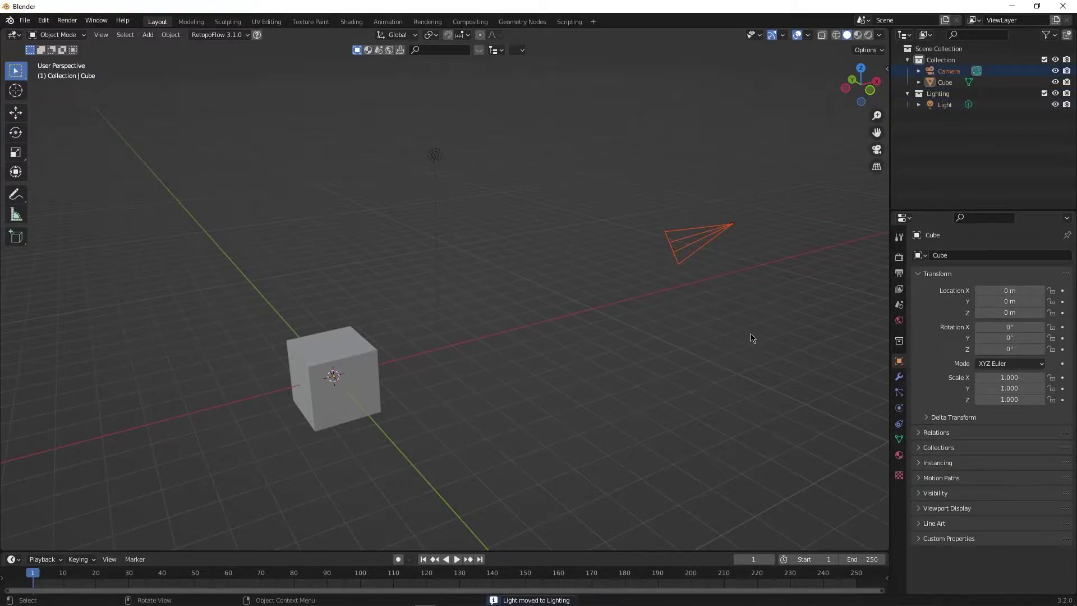
key("m")
left_click(752, 337)
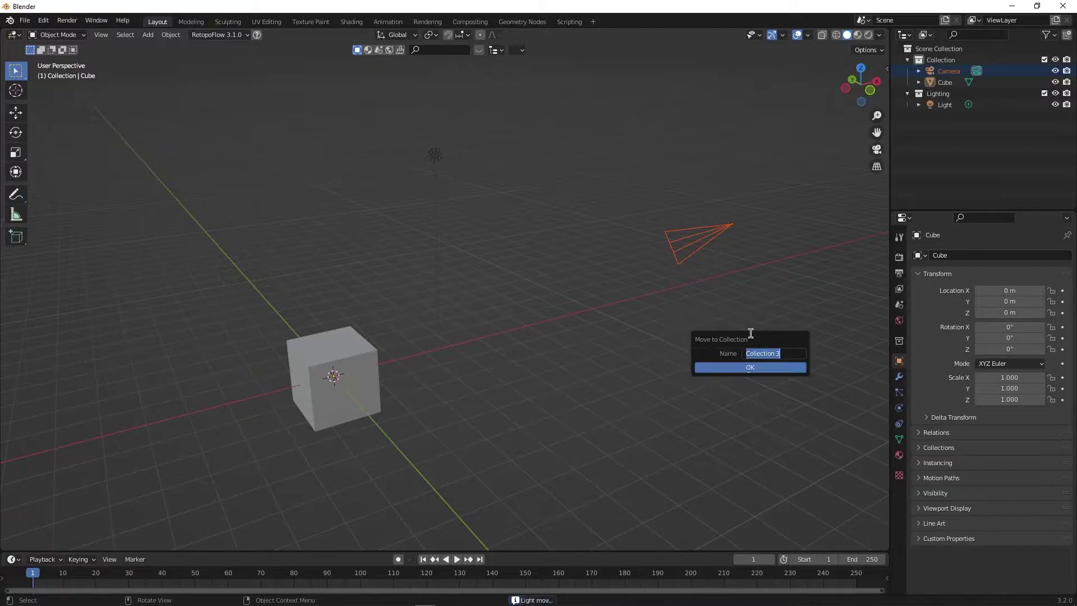
type("Cameras")
key("Return")
From the front view, raise the cube 1 m along Z and move it 2 m along X
key("KP_1")
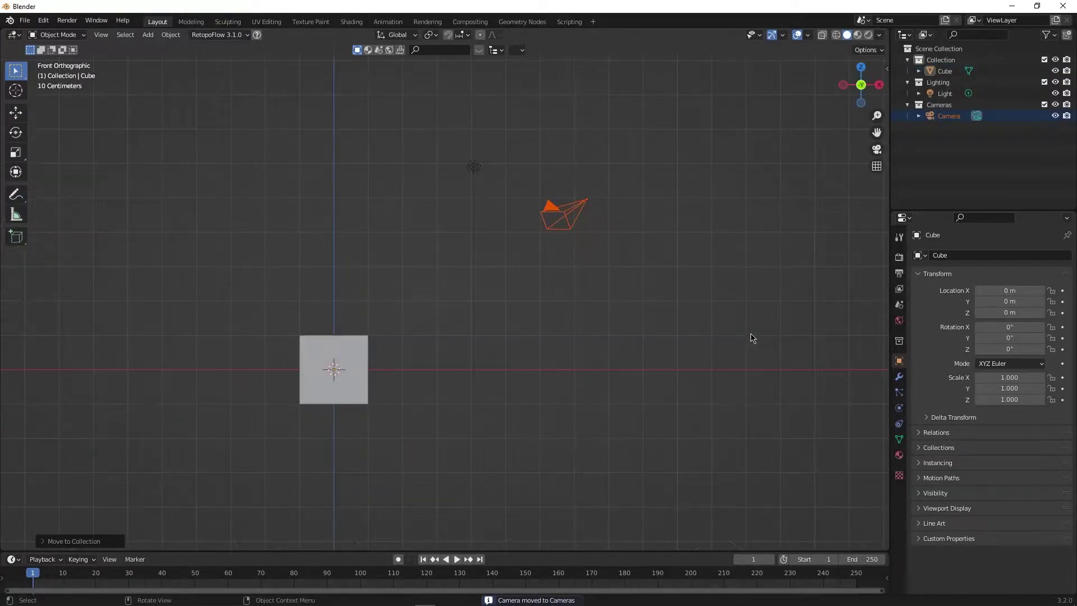
left_click(365, 382)
key("g")
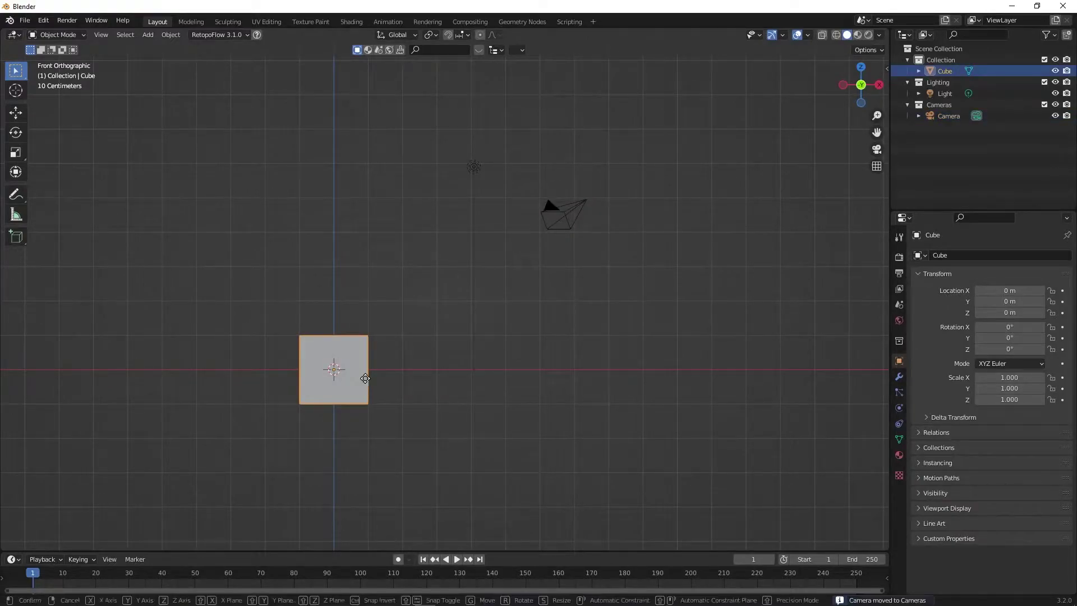
type("z")
type("1")
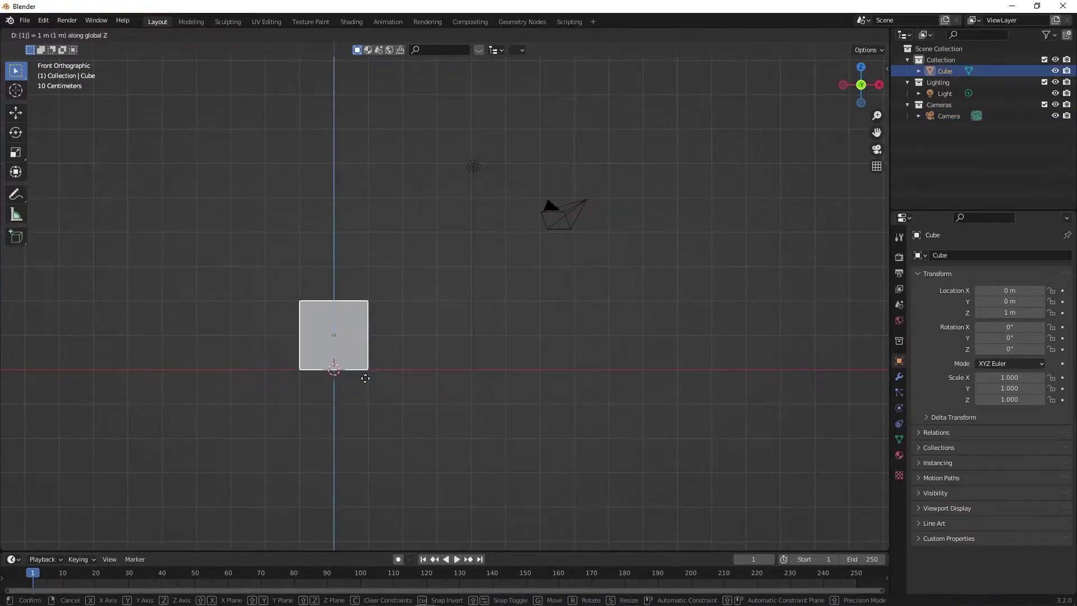
key("Return")
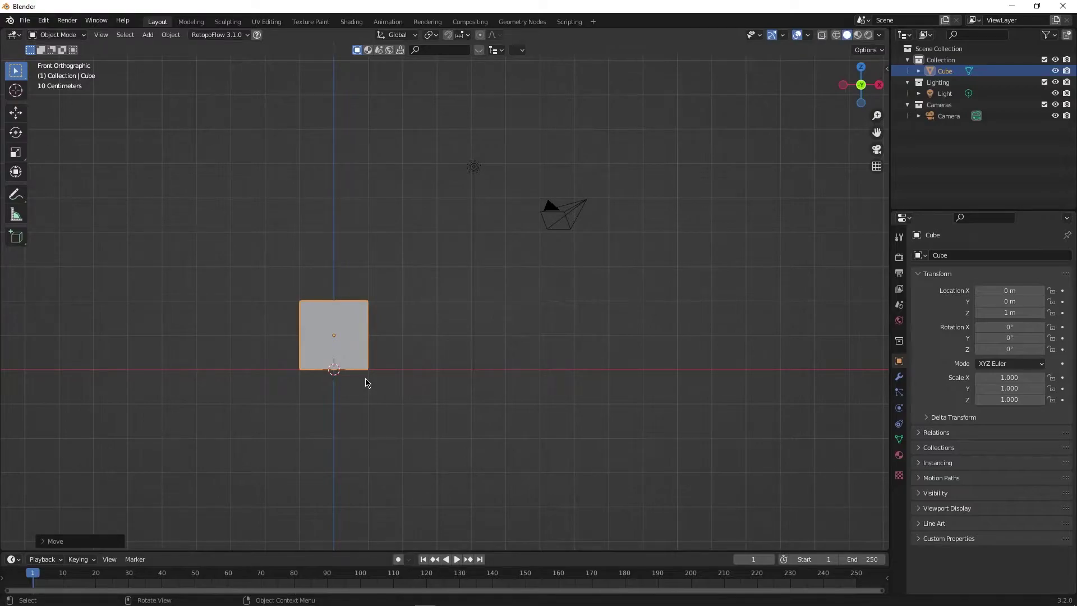
type("g")
type("x2")
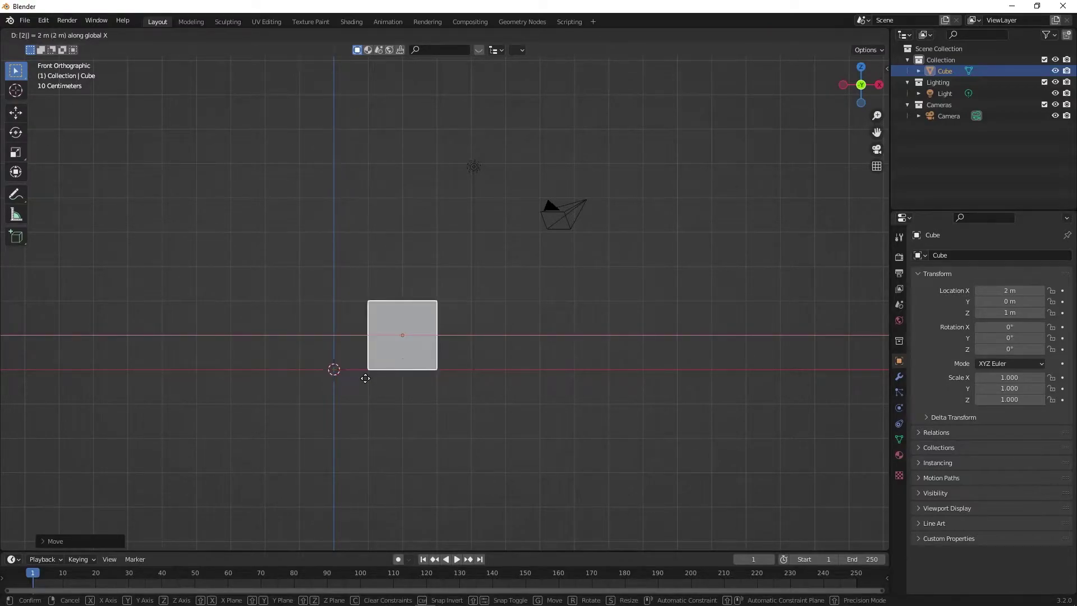
key("Return")
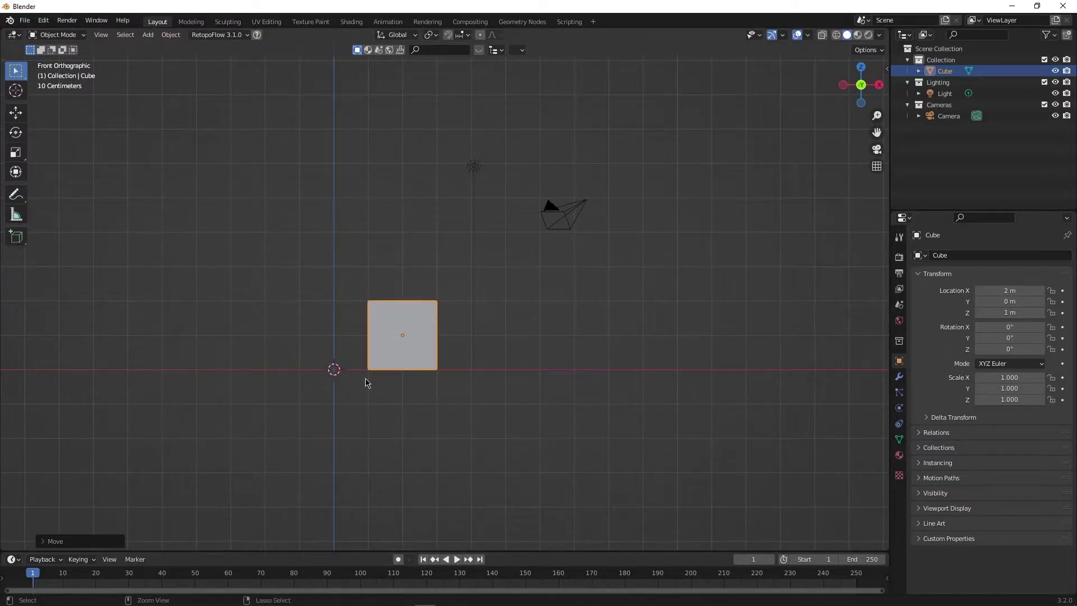
Save the scene with an incremented name as 'Lugonvu Cash in cash out1.blend'
key("ctrl+shift+s")
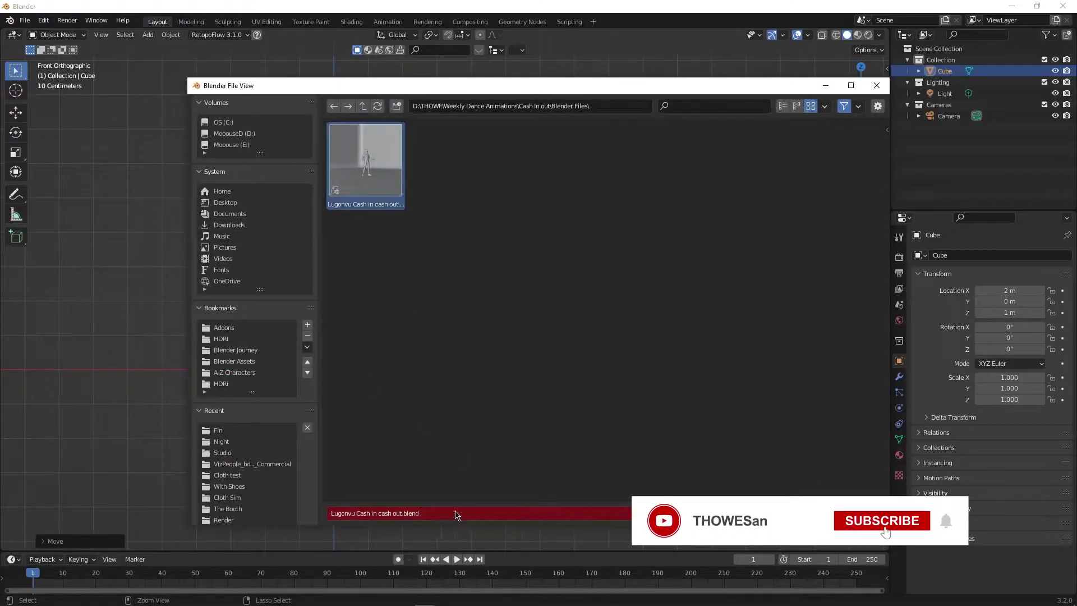
key("KP_Add")
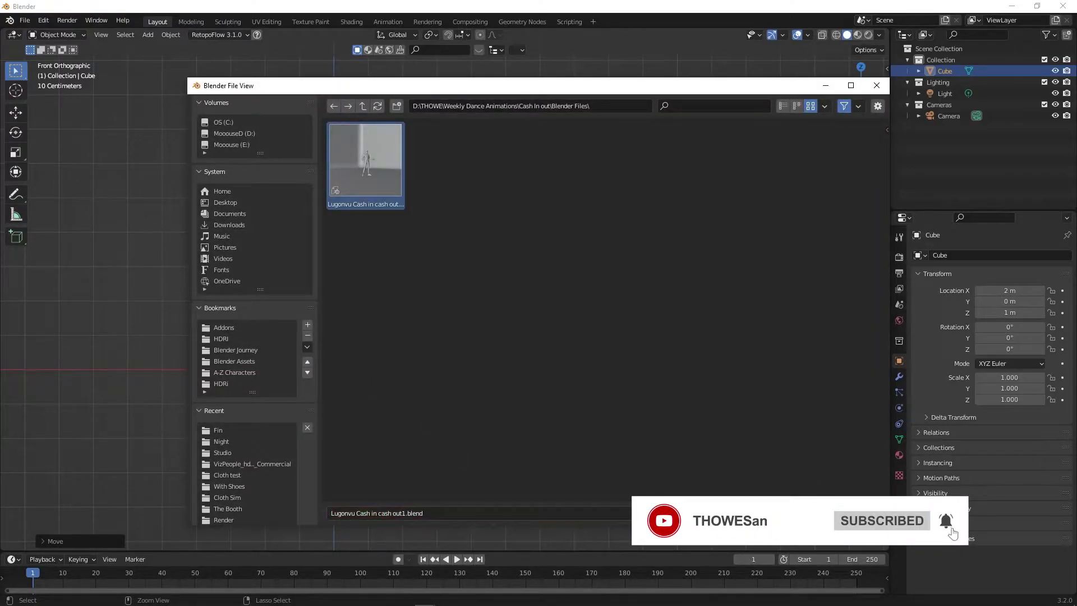
left_click(760, 513)
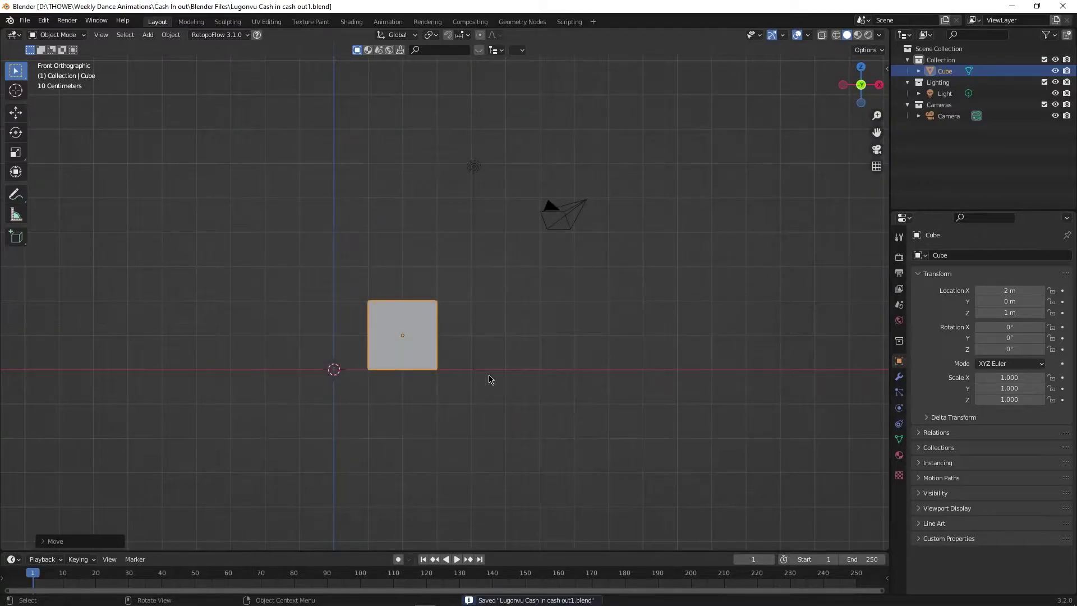
Import the CC character Fbx from Cash In out\With Shoes\V2 using the CC3 sidebar tools
key("n")
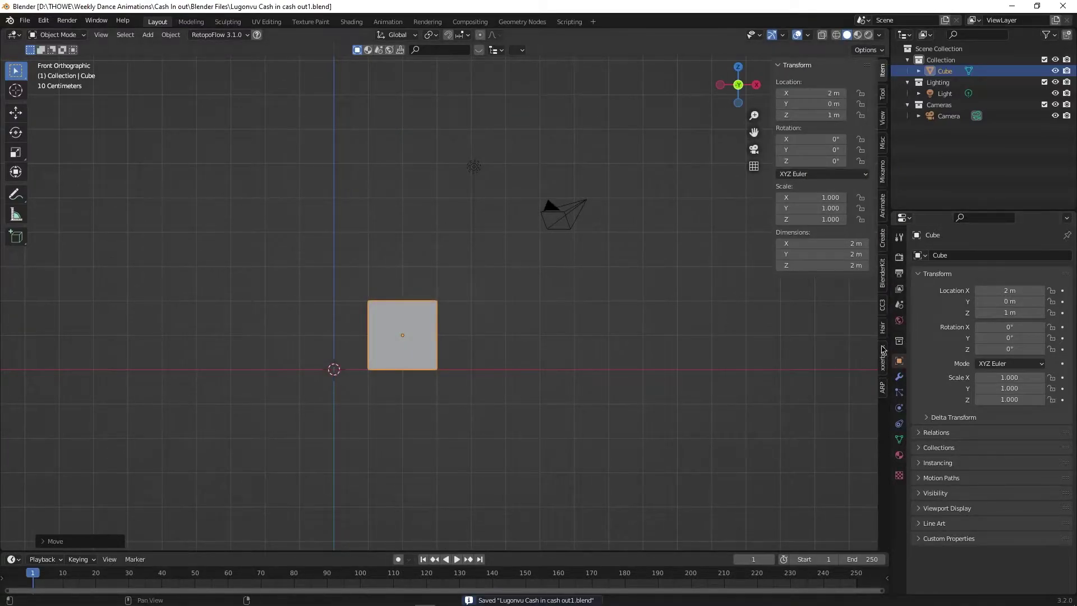
left_click(882, 308)
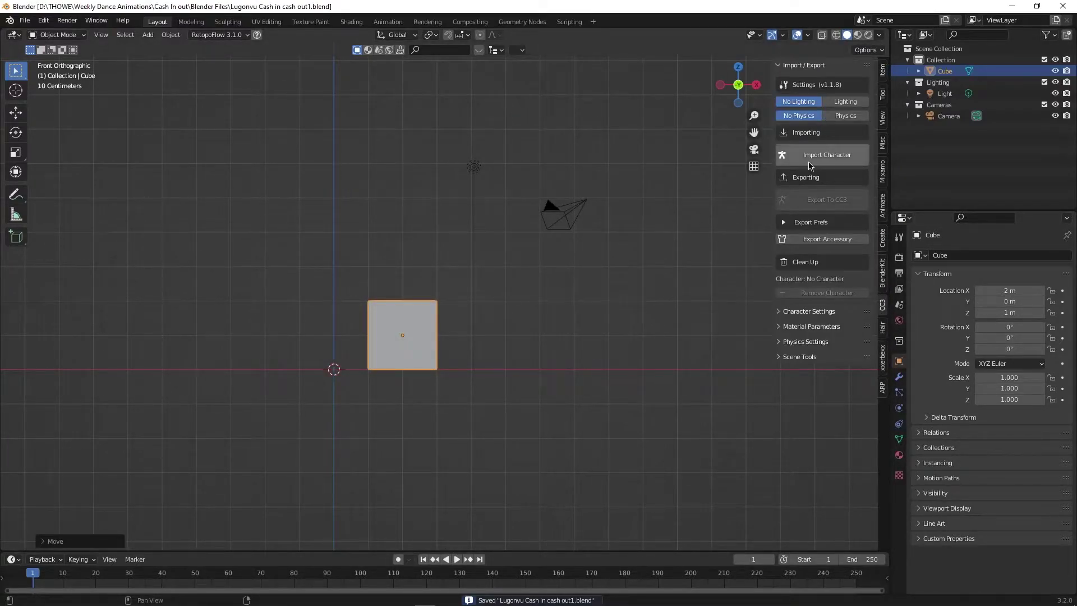
left_click(826, 155)
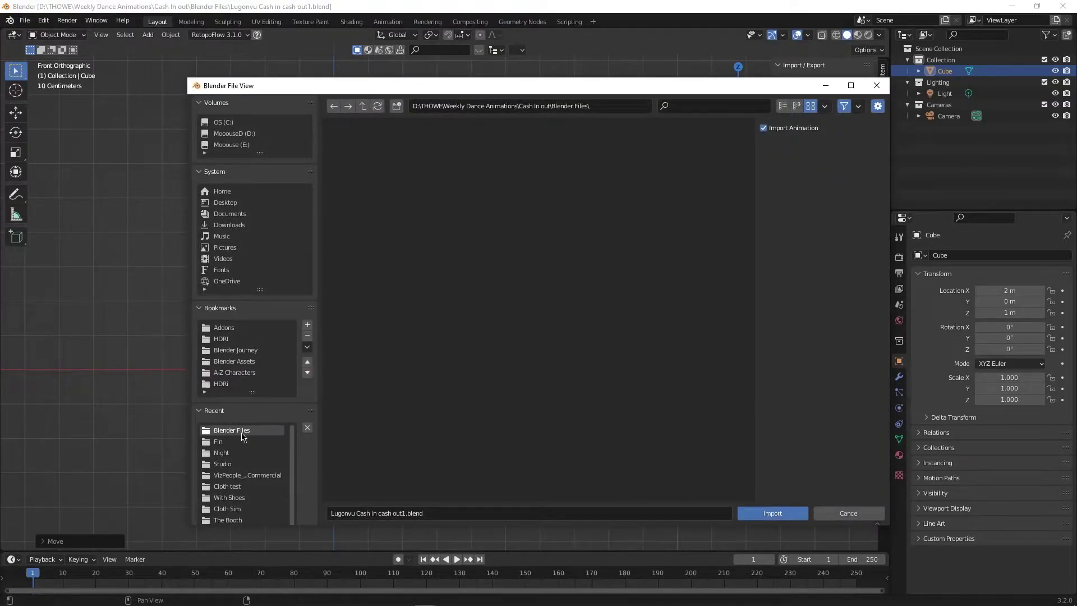
left_click(363, 107)
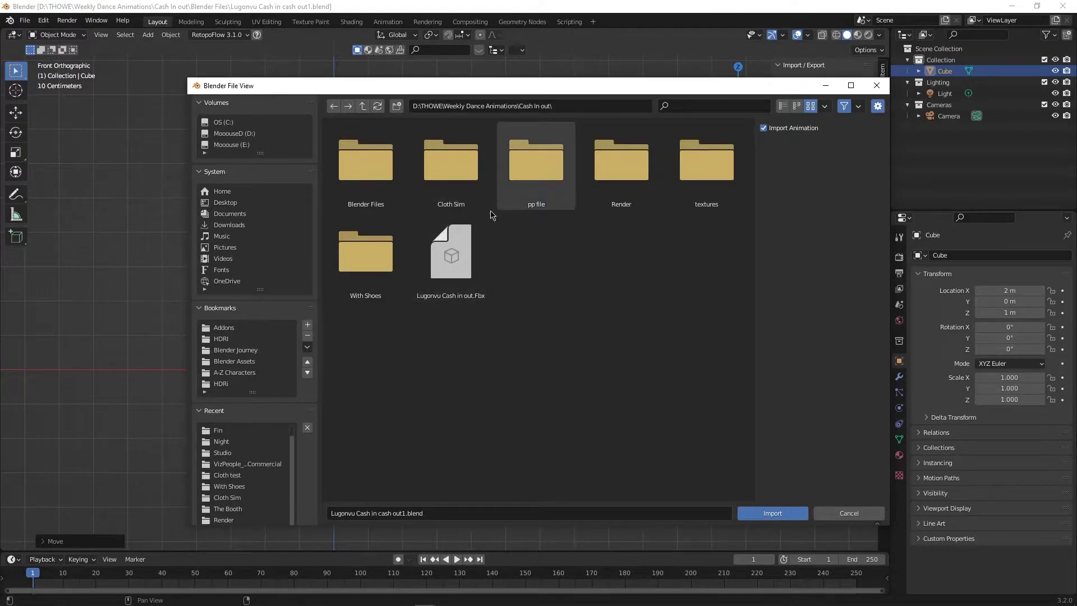
double_click(382, 254)
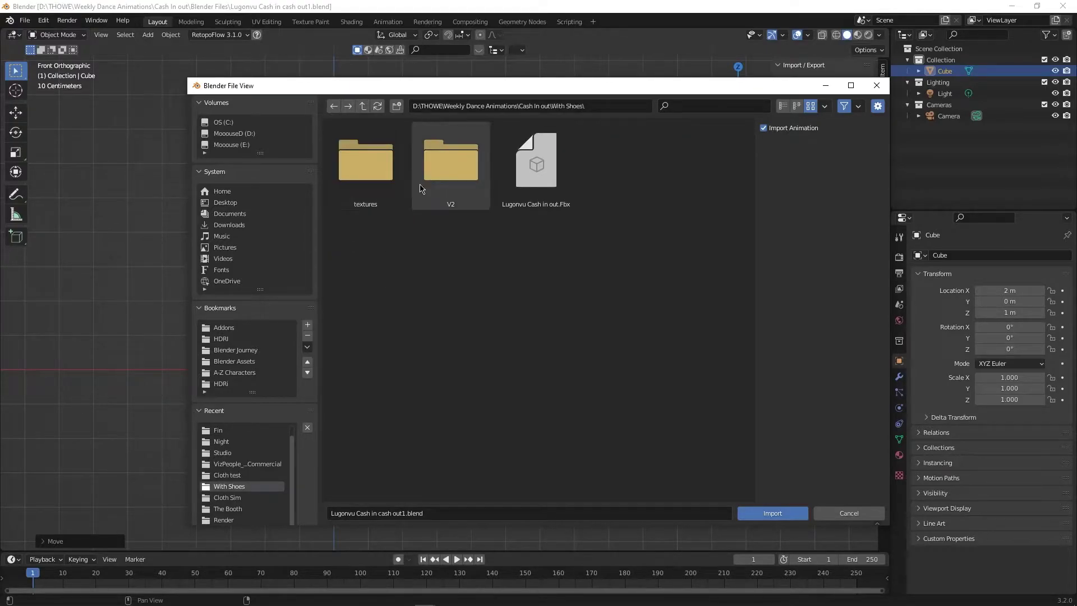
double_click(431, 186)
double_click(426, 188)
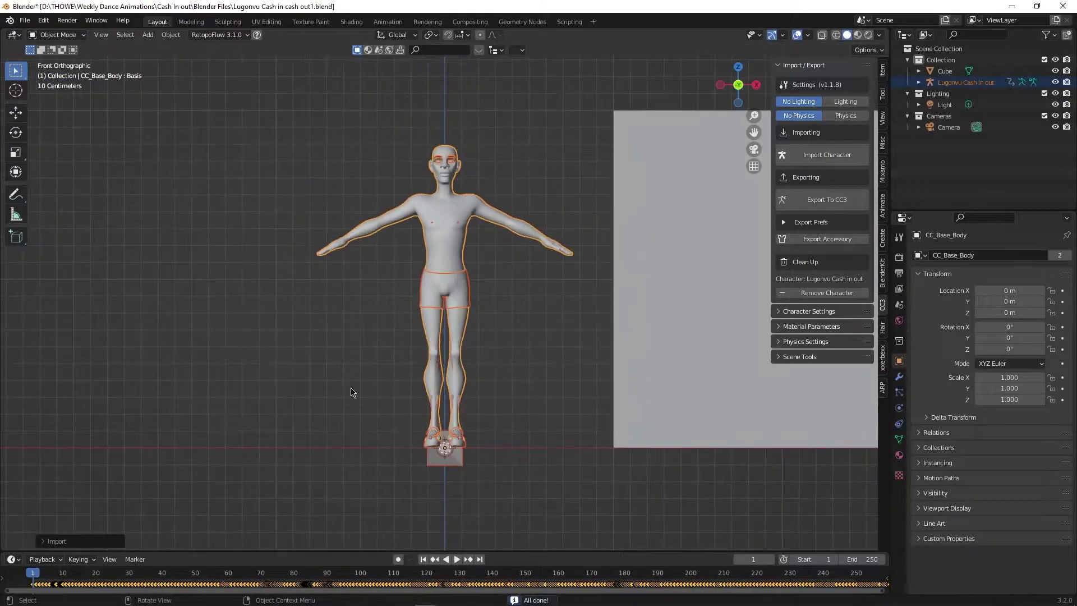
Select the character's armature from the front view
middle_click_drag(404, 396, 393, 325)
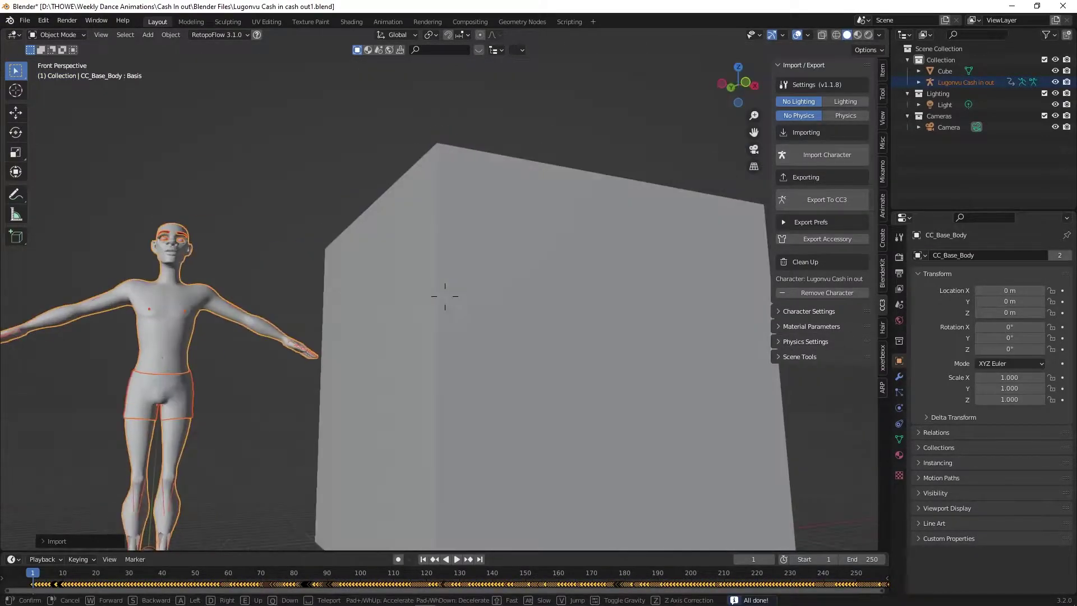
key("KP_1")
left_click(383, 313, "alt")
left_click(424, 351)
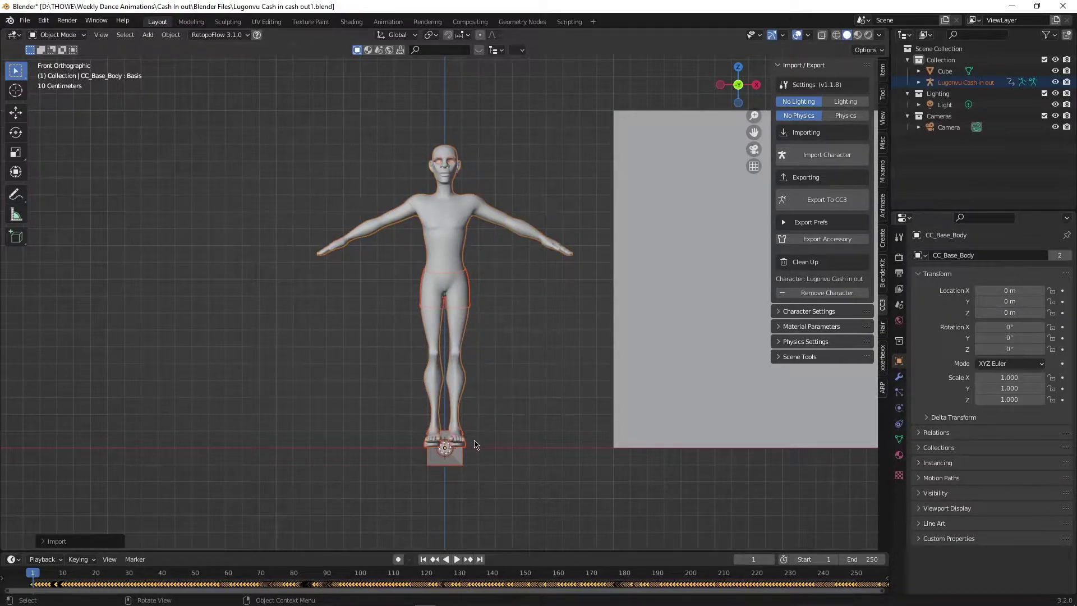
key("ctrl")
left_click(448, 455, "ctrl")
Toggle the armature's bones to draw in front of the body mesh via Quick Favorites
key("q")
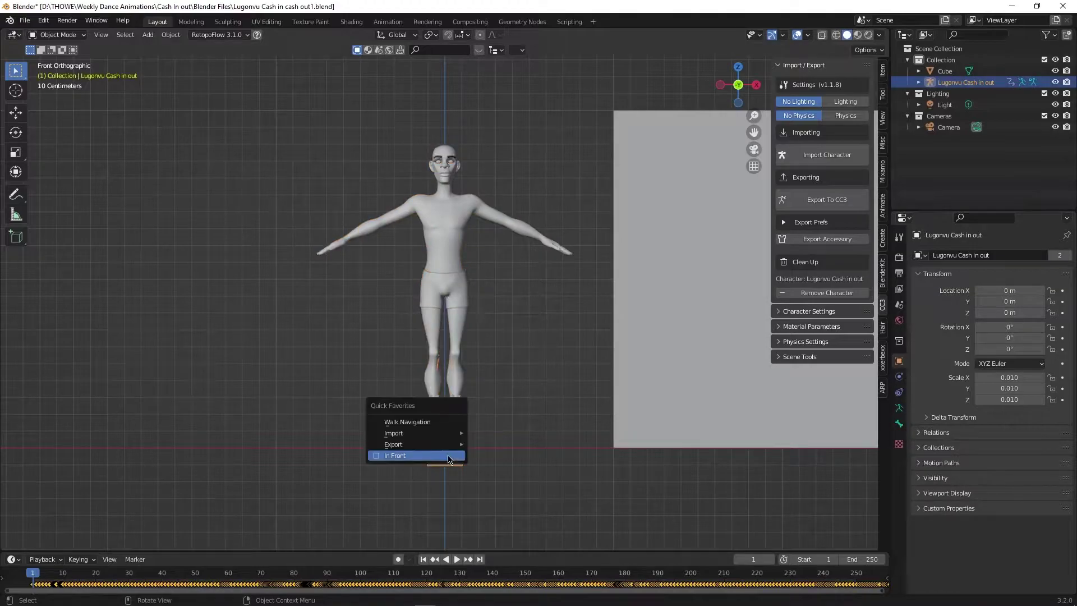
left_click(448, 455)
left_click(507, 396)
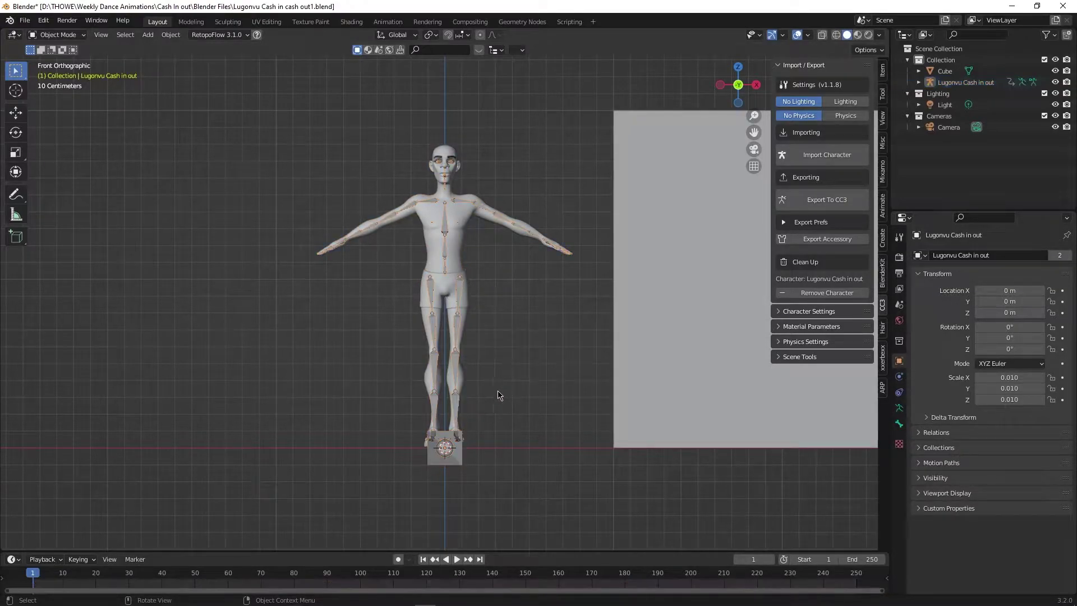
key("q")
left_click(490, 390)
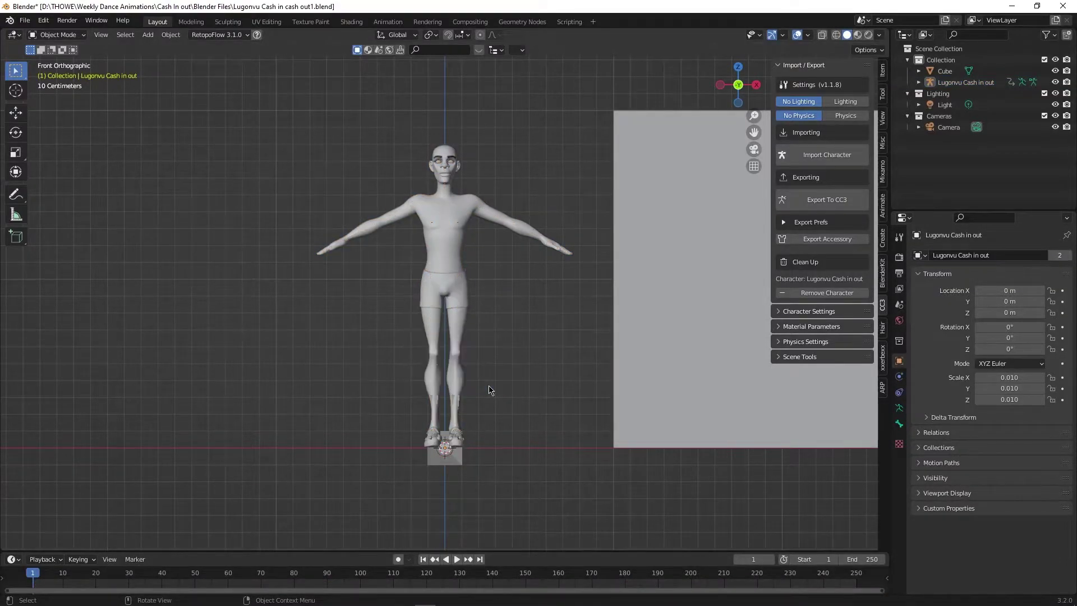
left_click(436, 465, "ctrl")
key("q")
left_click(438, 464)
left_click(527, 455)
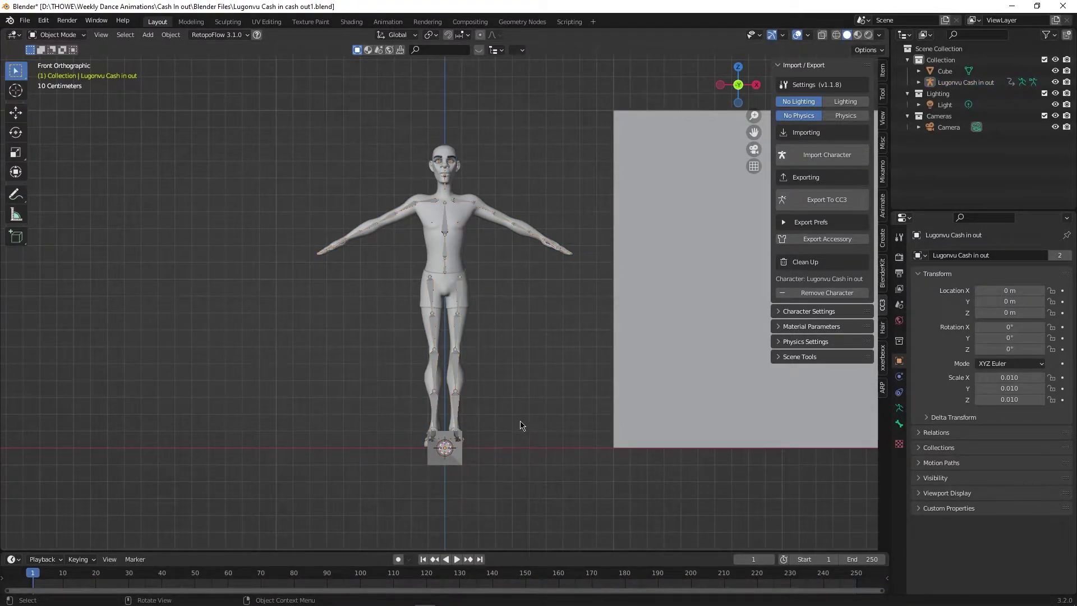
Walk-navigate to face the cube, close the sidebar, and delete the cube
key("q")
left_click(487, 387)
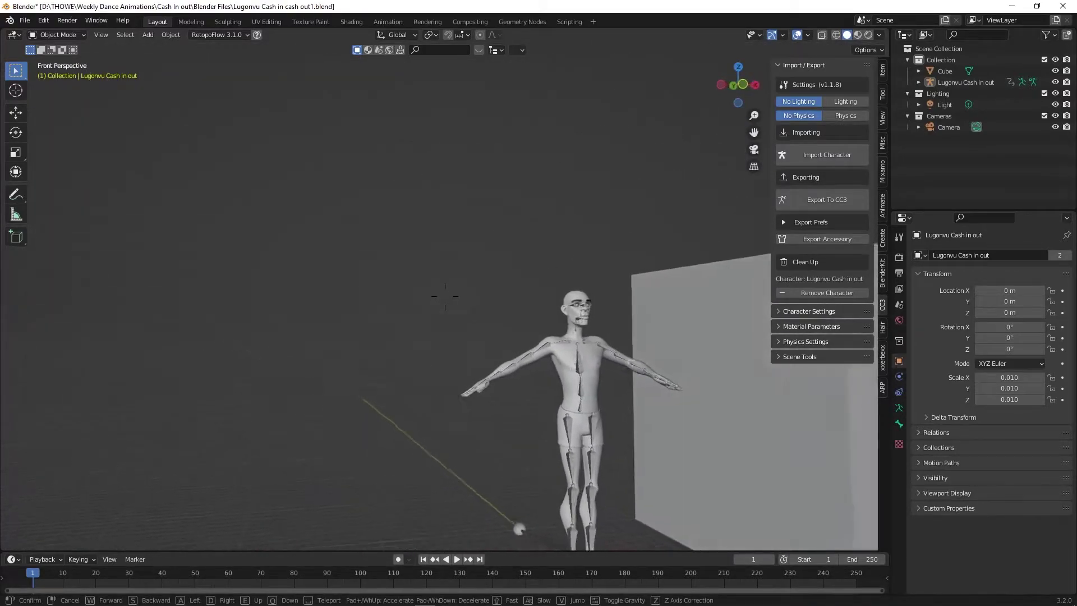
left_click(447, 301)
key("n")
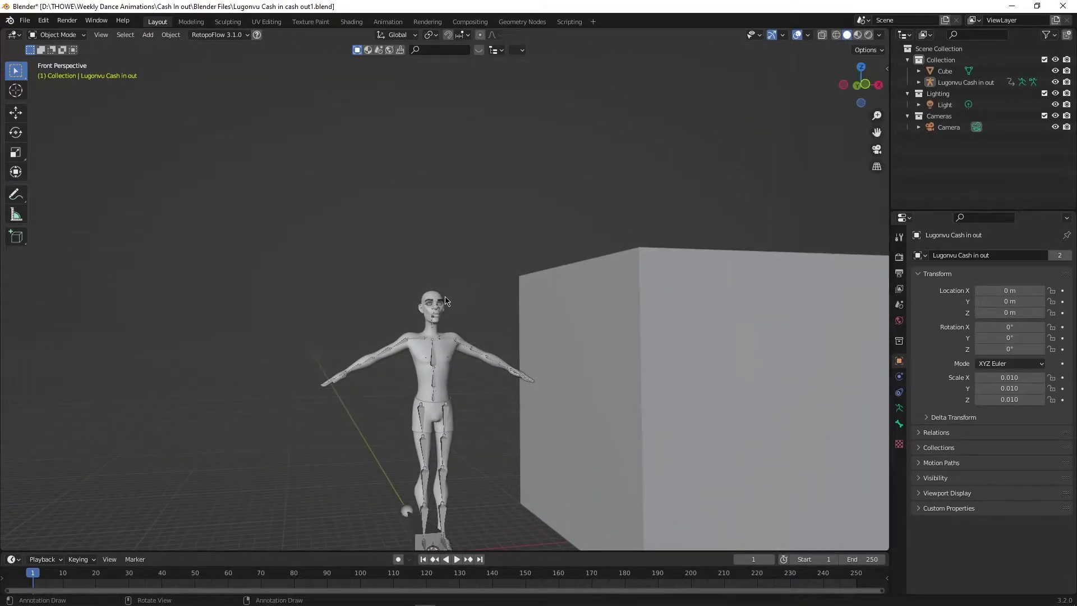
scroll(447, 303, "down", 4)
scroll(449, 308, "up", 2)
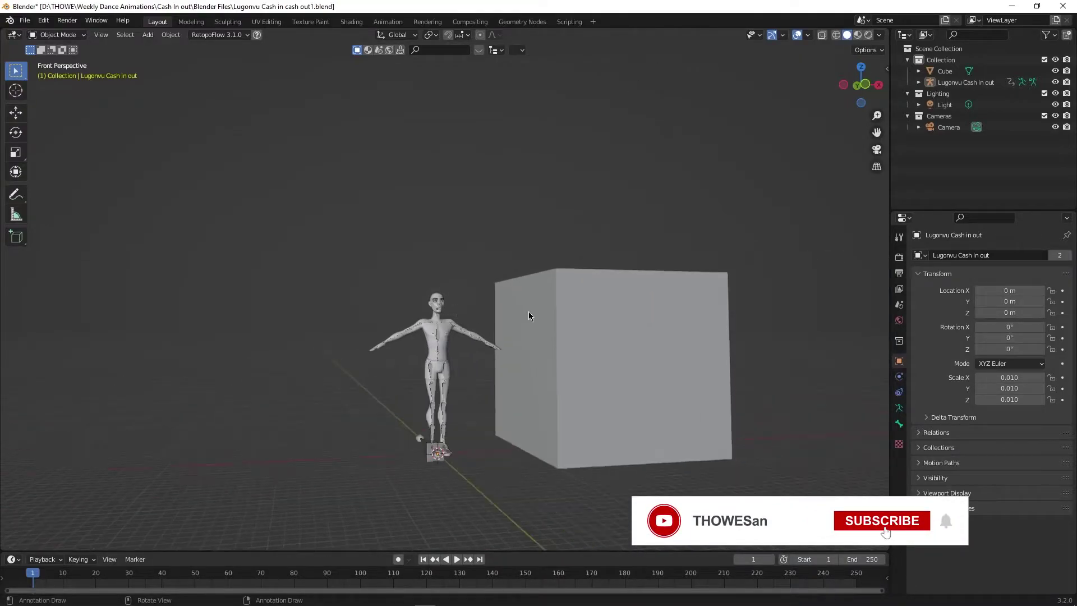
left_click(559, 310)
key("Delete")
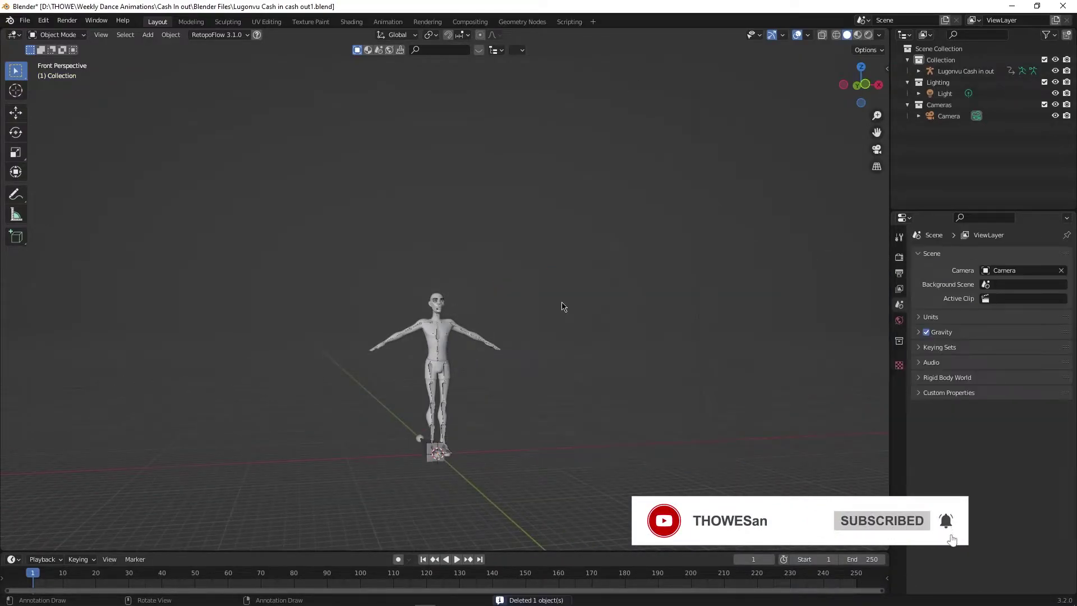
Save, split the 3D view, and show the camera view on the left without gizmos or overlays
key("ctrl+s")
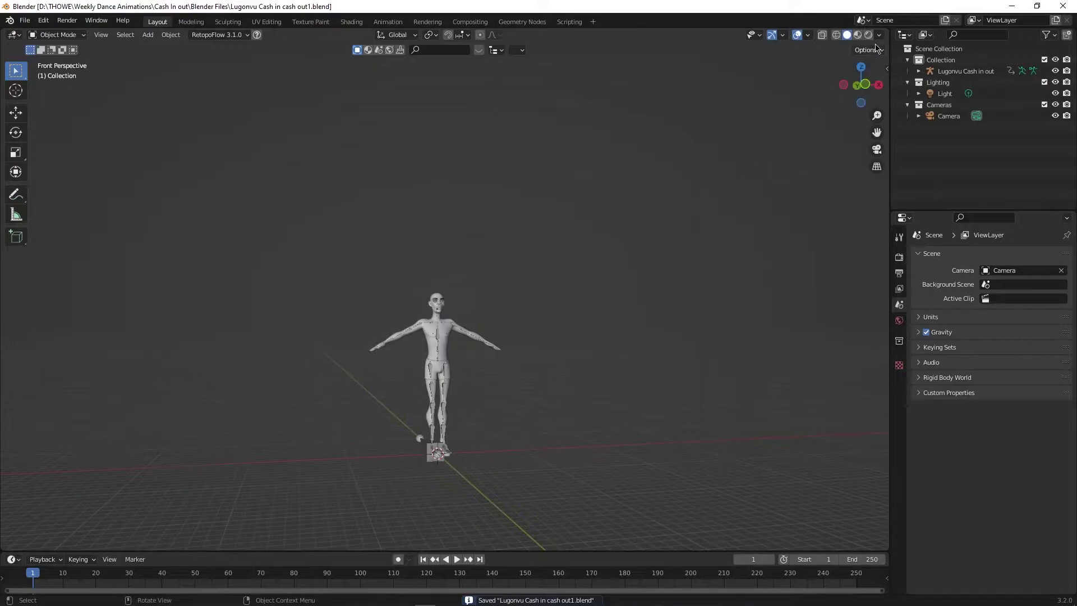
left_click_drag(889, 33, 497, 314)
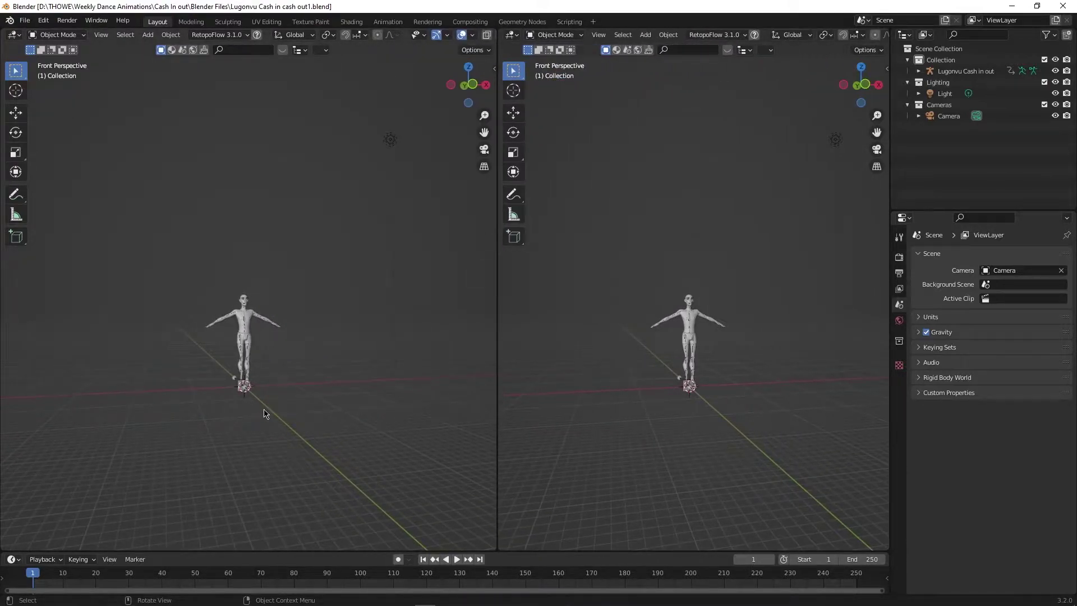
key("KP_0")
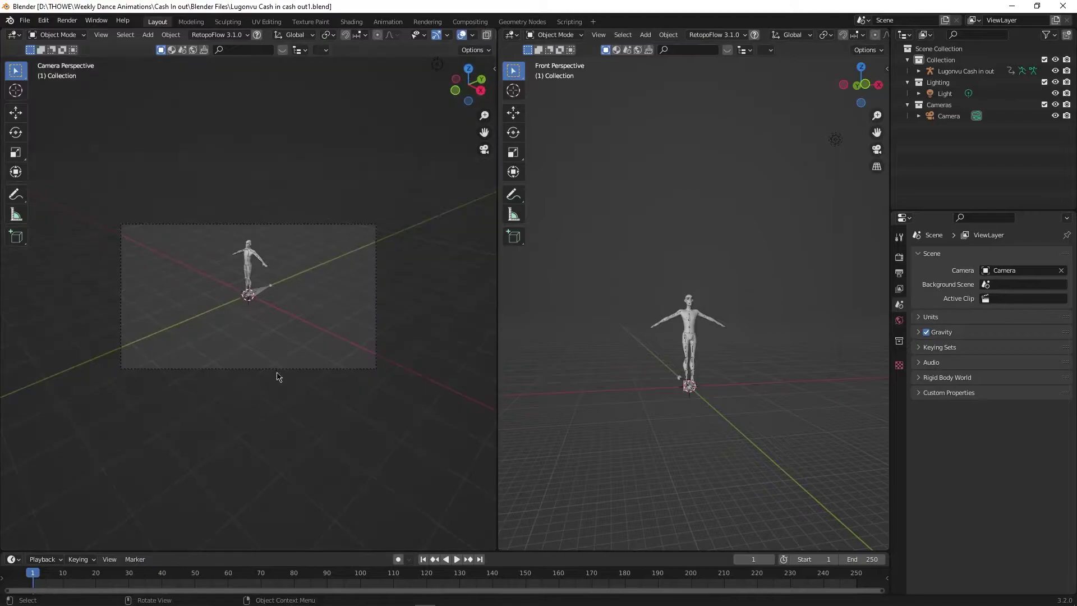
left_click(438, 37)
left_click(462, 36)
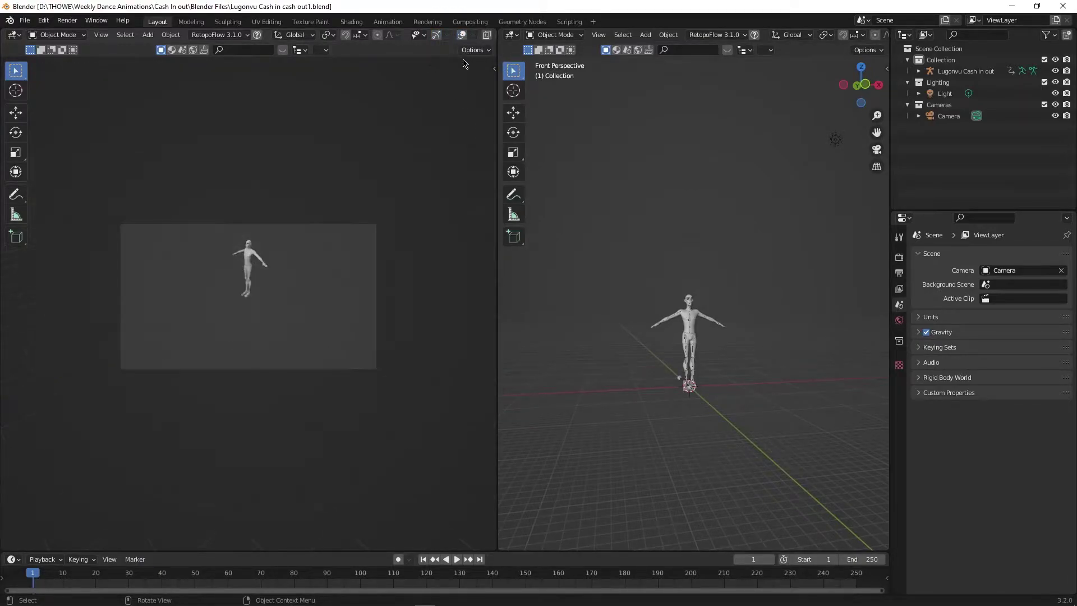
scroll(459, 35, "down", 3)
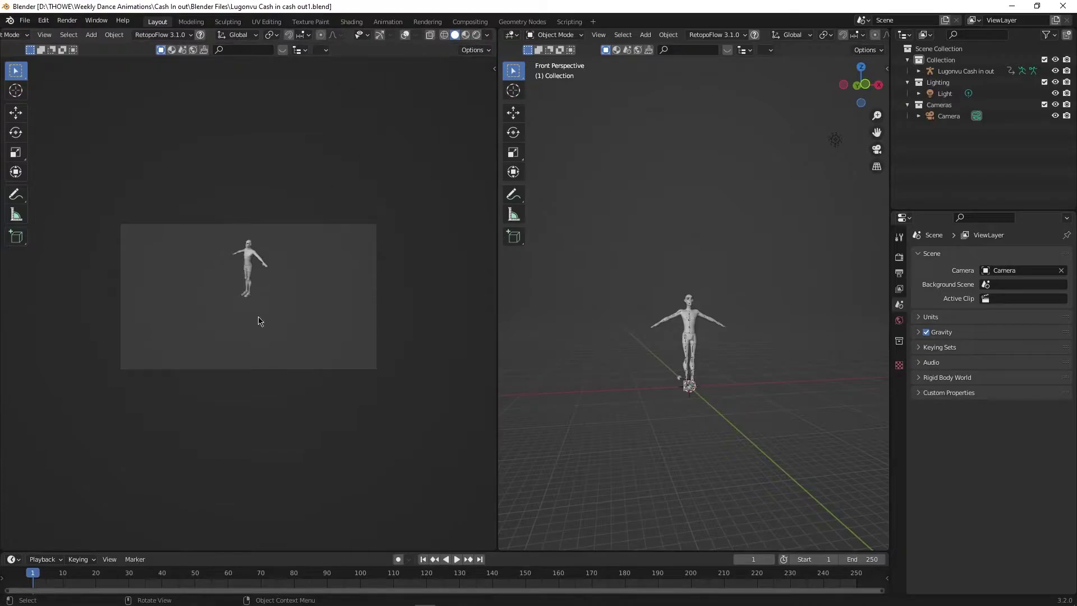
middle_click_drag(665, 310, 735, 485)
Reset the camera's location and rotation, then set its X rotation to 90°
left_click(728, 493)
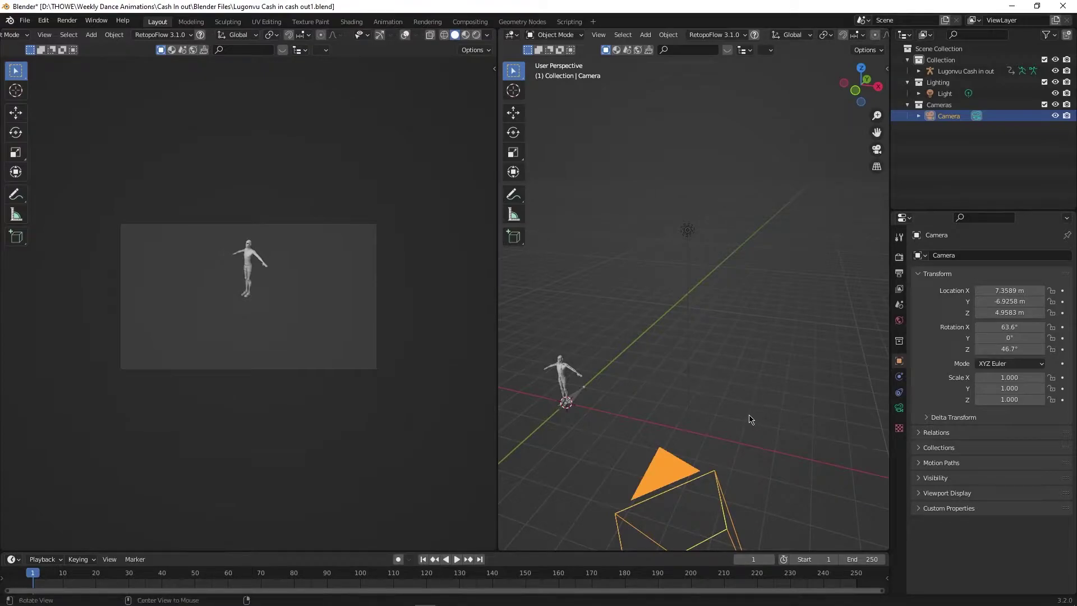
key("alt+g")
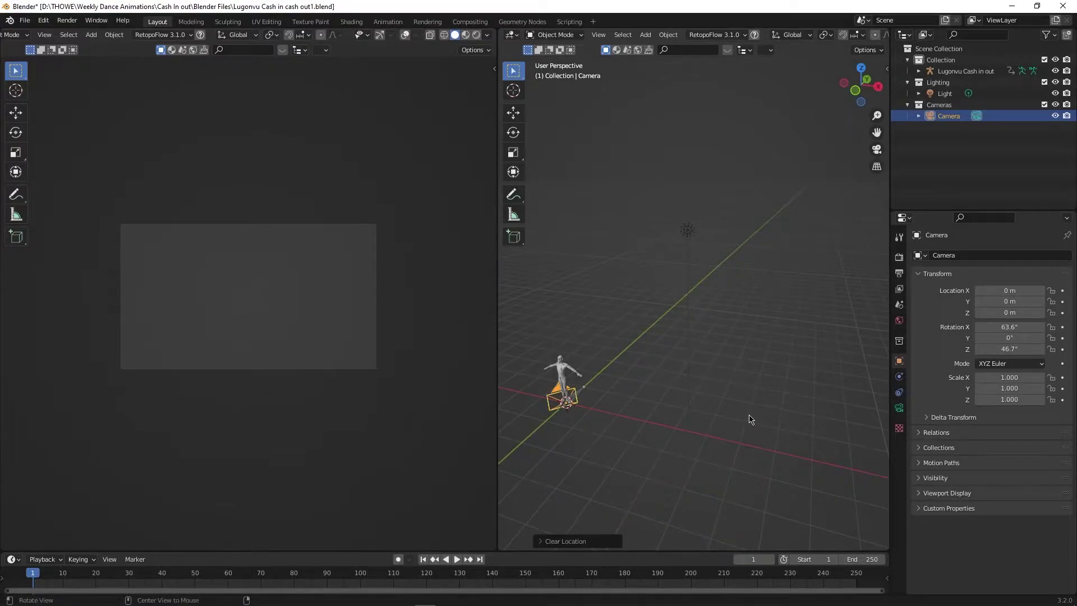
key("alt+r")
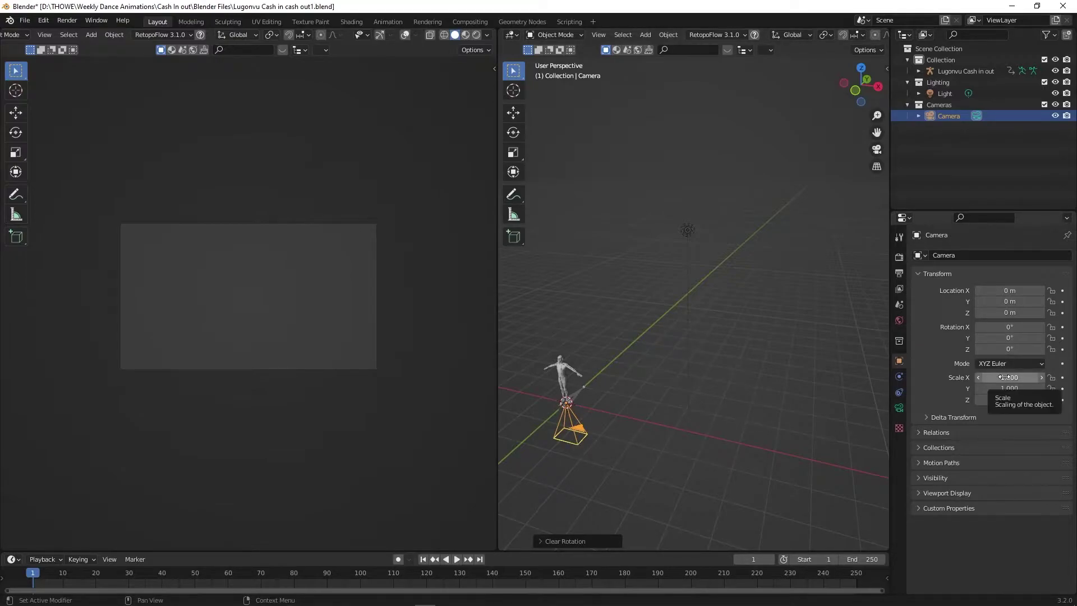
left_click(1007, 329)
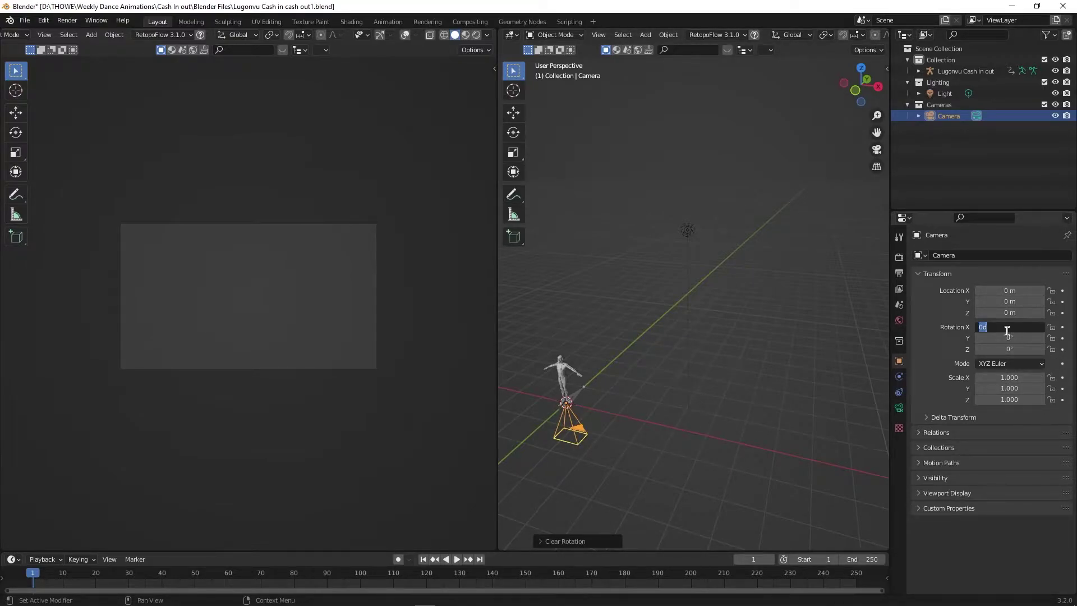
key("Return")
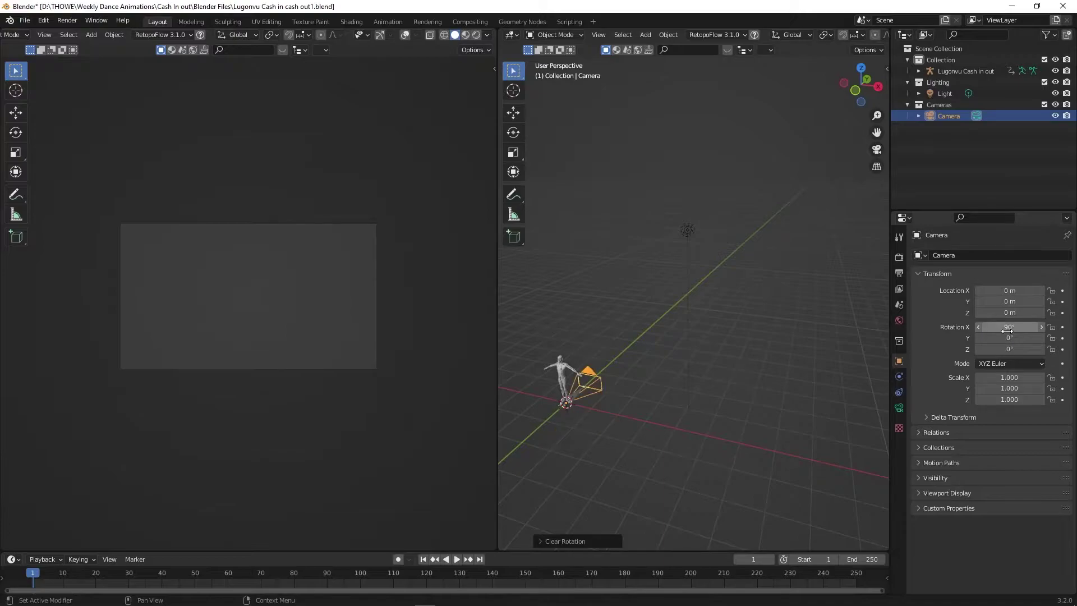
Move the camera to Y -2.7437 m and Z 0.71859 m to frame the character
middle_click_drag(649, 430, 560, 172)
left_click(513, 112)
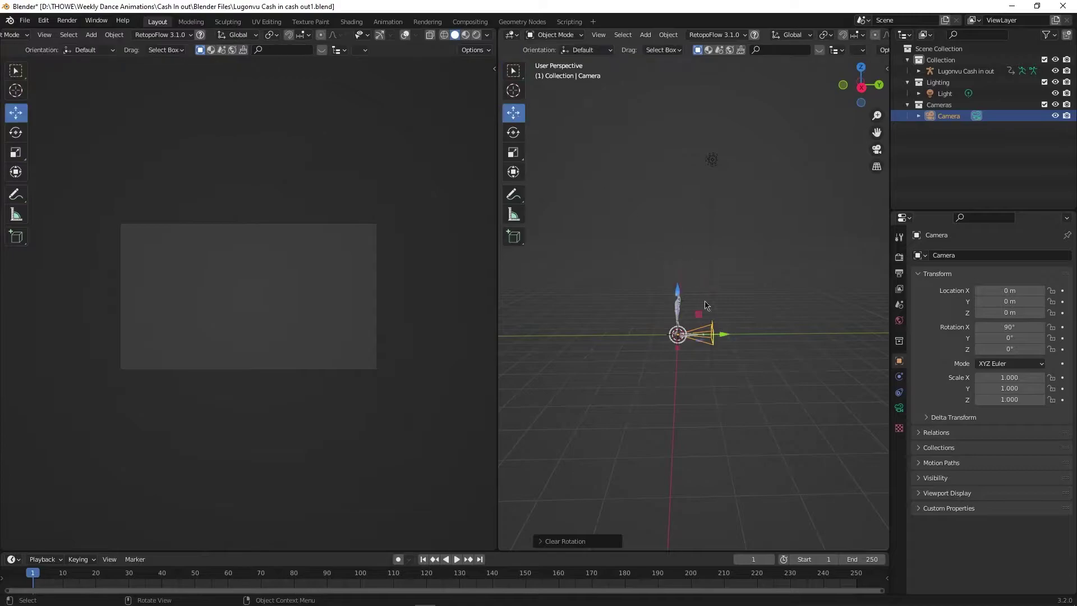
left_click_drag(723, 341, 652, 337)
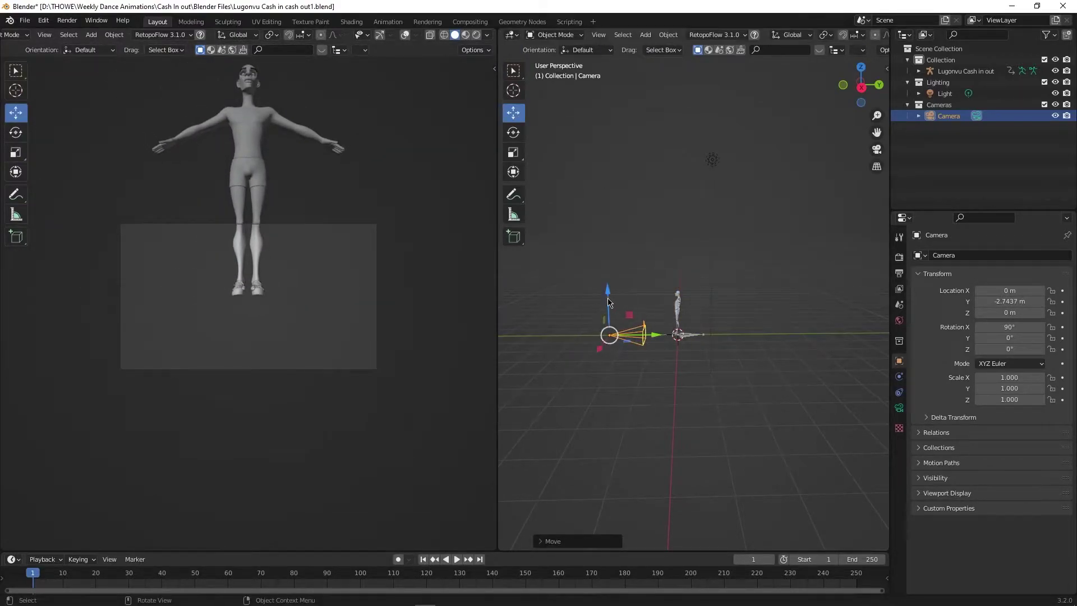
left_click_drag(610, 302, 614, 285)
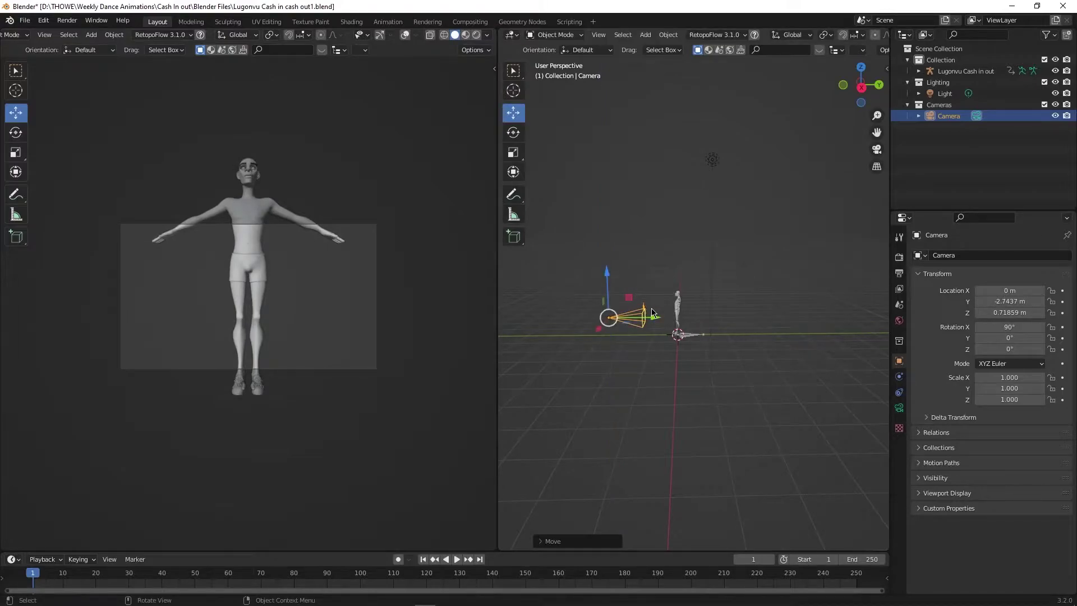
Set the camera focal length to 25 mm, nudge the camera up, and play the animation
left_click(899, 408)
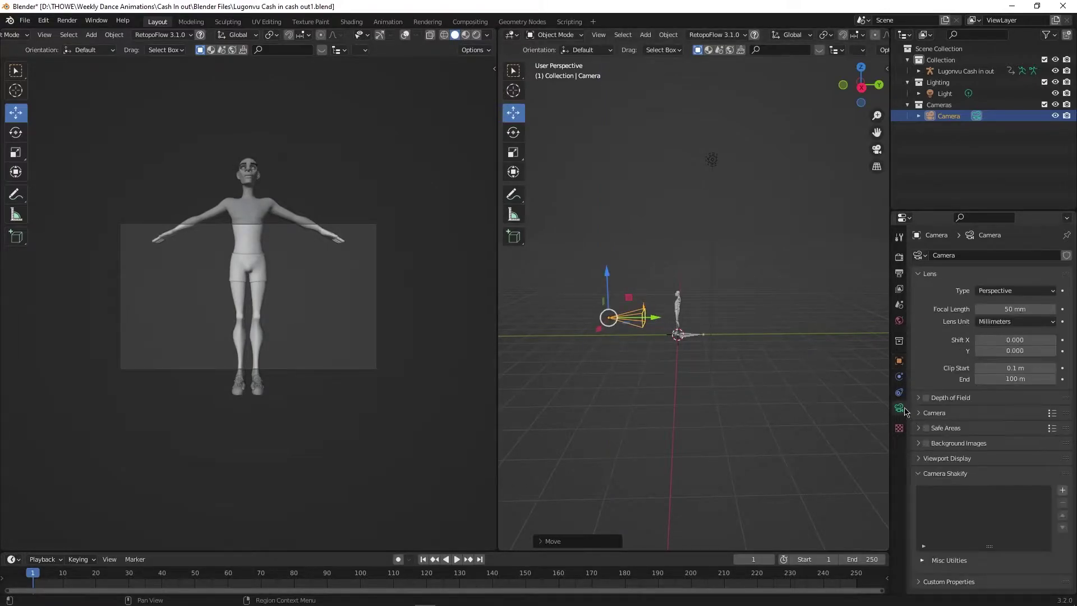
left_click(1001, 309)
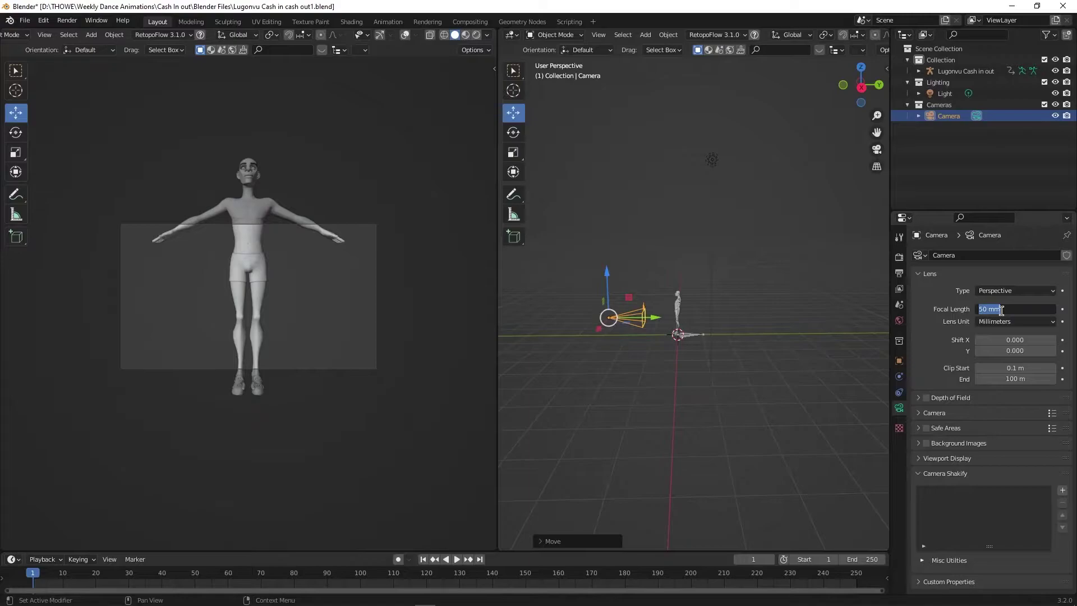
type("25")
key("Return")
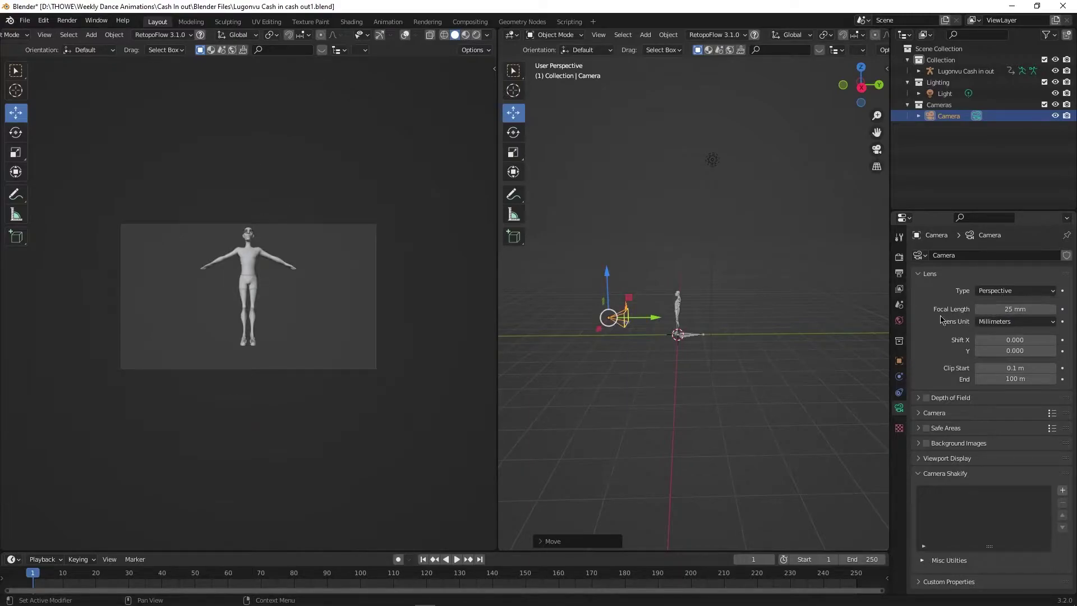
left_click_drag(606, 287, 605, 280)
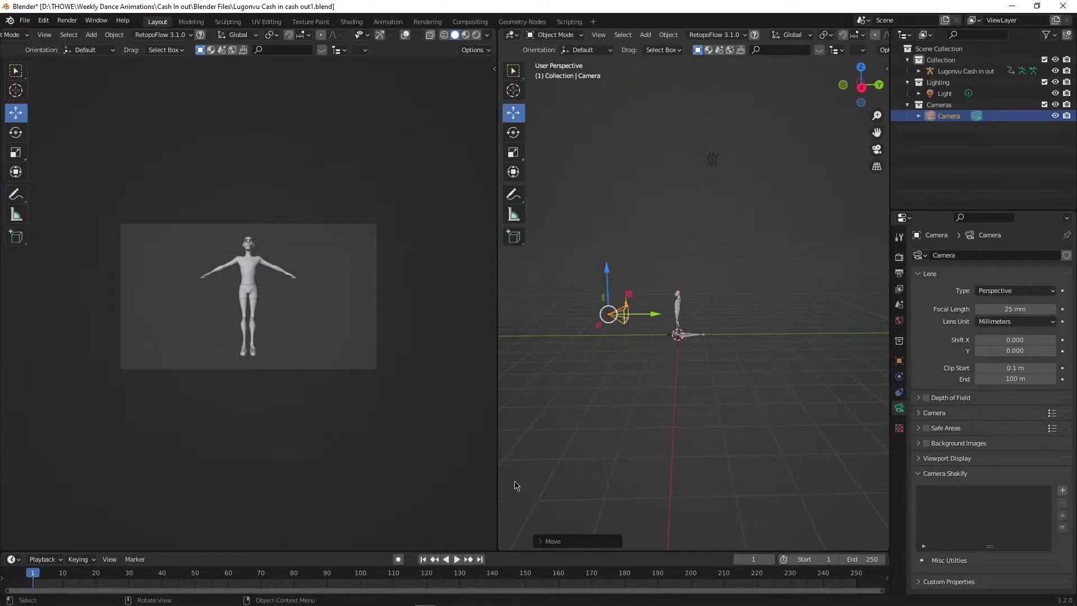
left_click(454, 559)
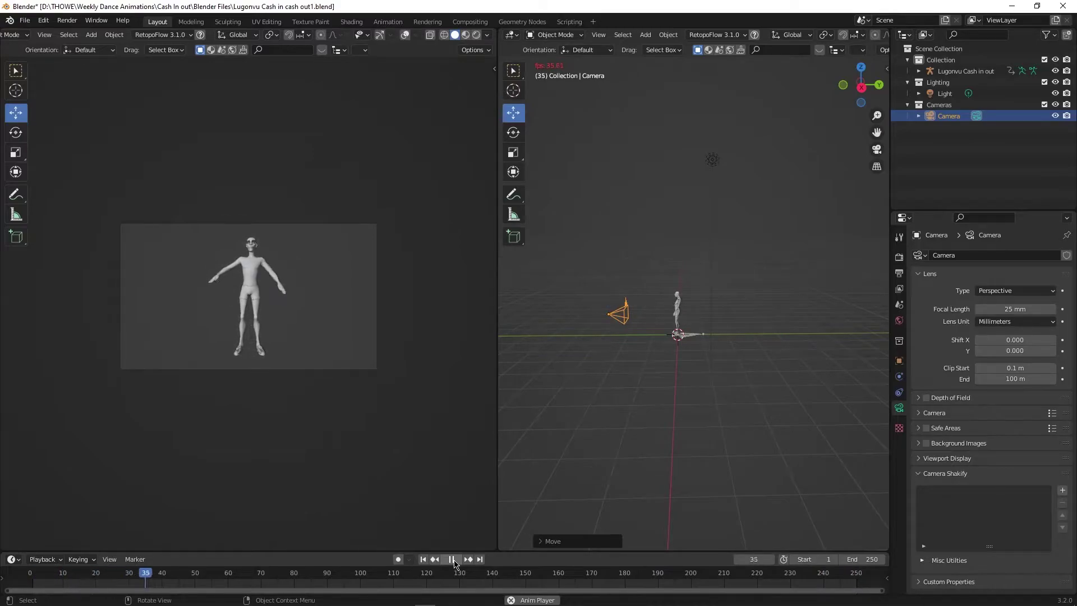
Stop playback, enlarge the timeline, and zoom out to see all the armature's keyframes
left_click(454, 560)
left_click_drag(512, 550, 511, 298)
scroll(682, 200, "up", 3)
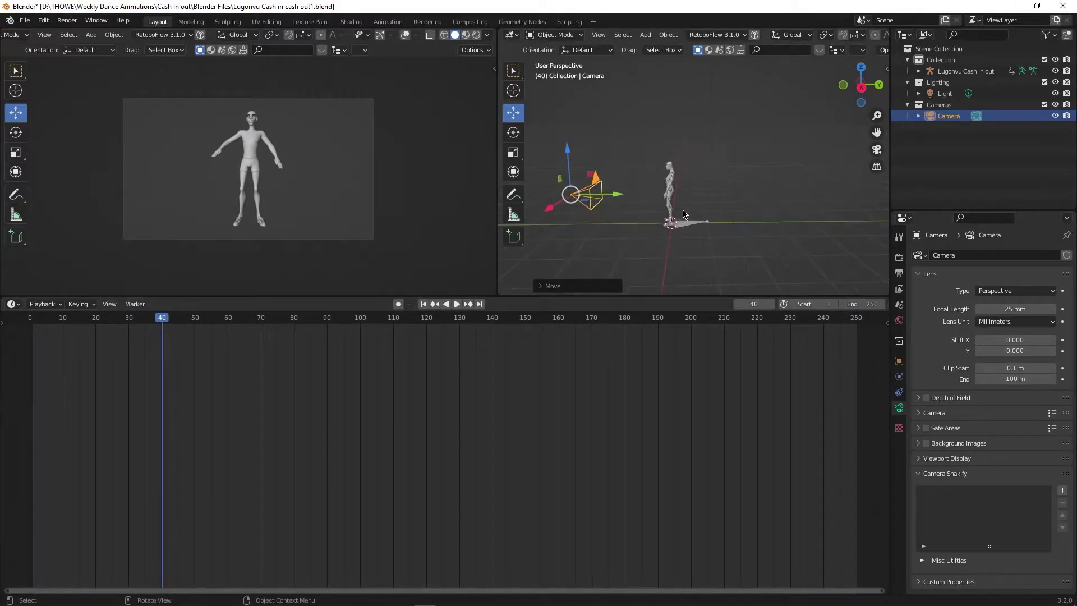
left_click(683, 226)
scroll(721, 432, "down", 4)
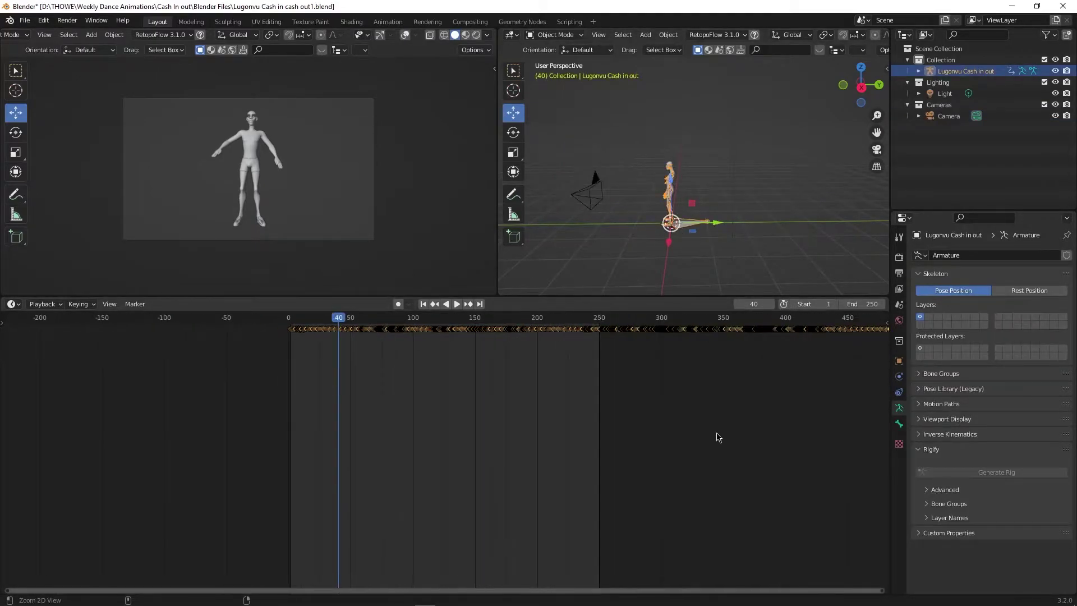
middle_click_drag(722, 433, 539, 457)
middle_click_drag(841, 432, 644, 432)
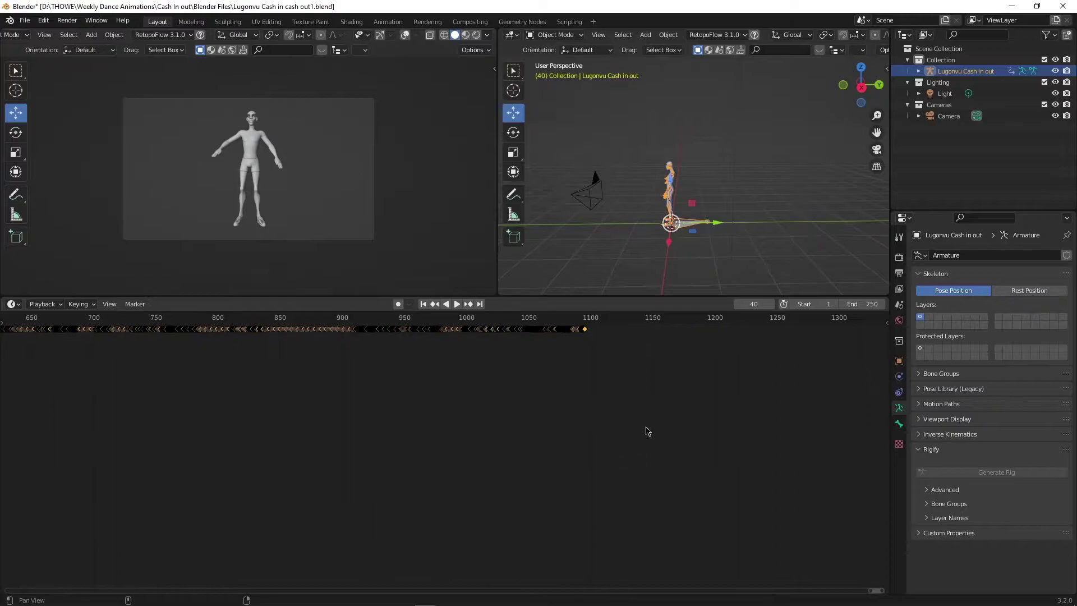
Scrub the timeline to the last keyframe at frame 1095
left_click(586, 321)
left_click_drag(587, 322, 587, 322)
scroll(654, 361, "up", 10)
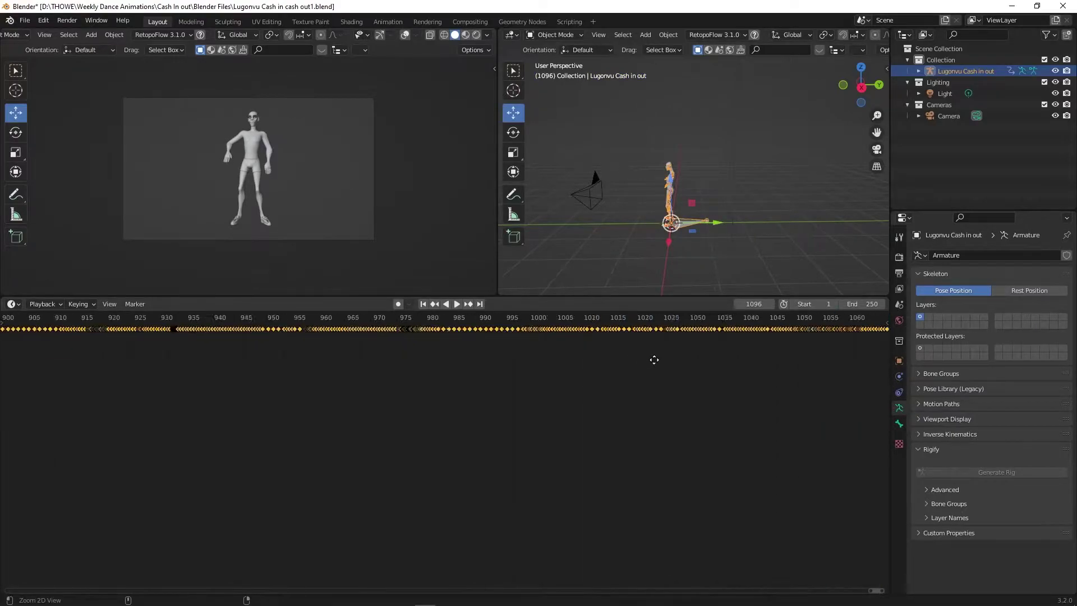
scroll(440, 402, "up", 5, "ctrl")
scroll(632, 423, "down", 10, "ctrl")
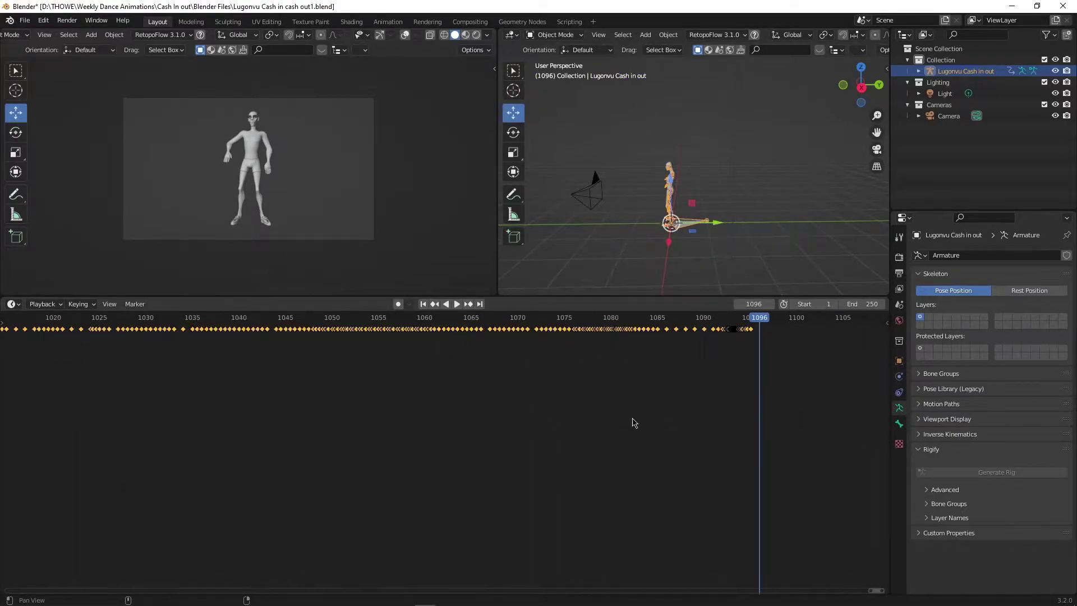
middle_click_drag(582, 350, 382, 350, "ctrl")
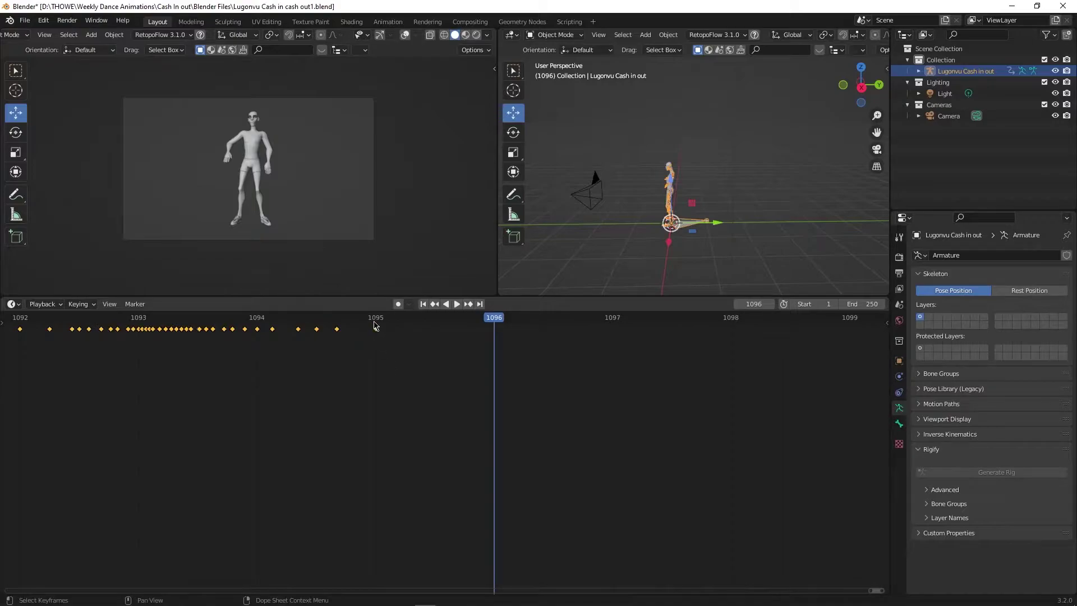
left_click(374, 322)
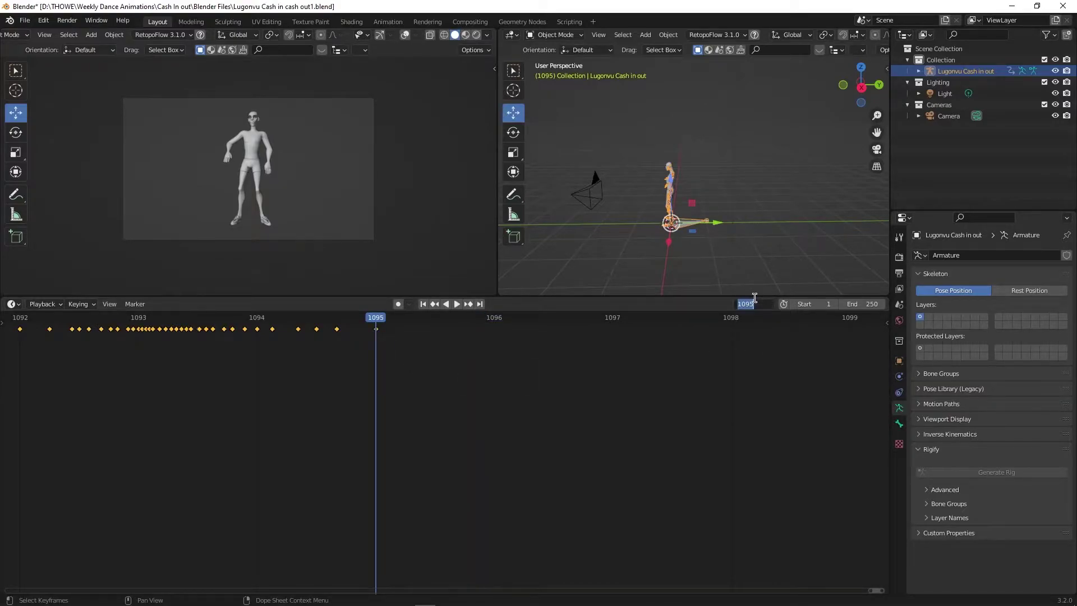
Set the end frame to 1095, save the file, and replay the animation
key("Return")
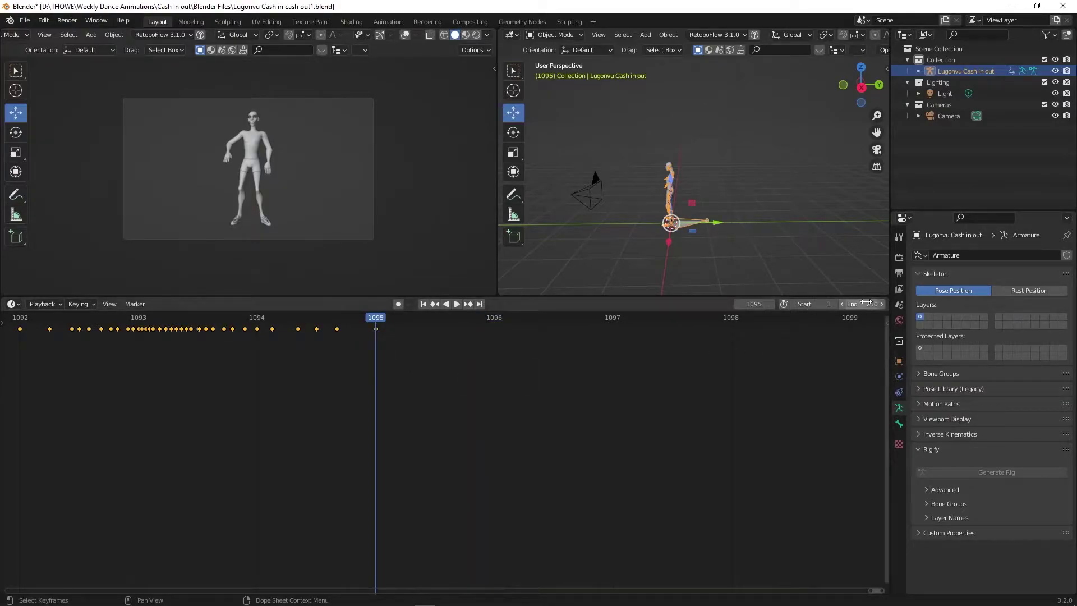
type("1095")
key("Return")
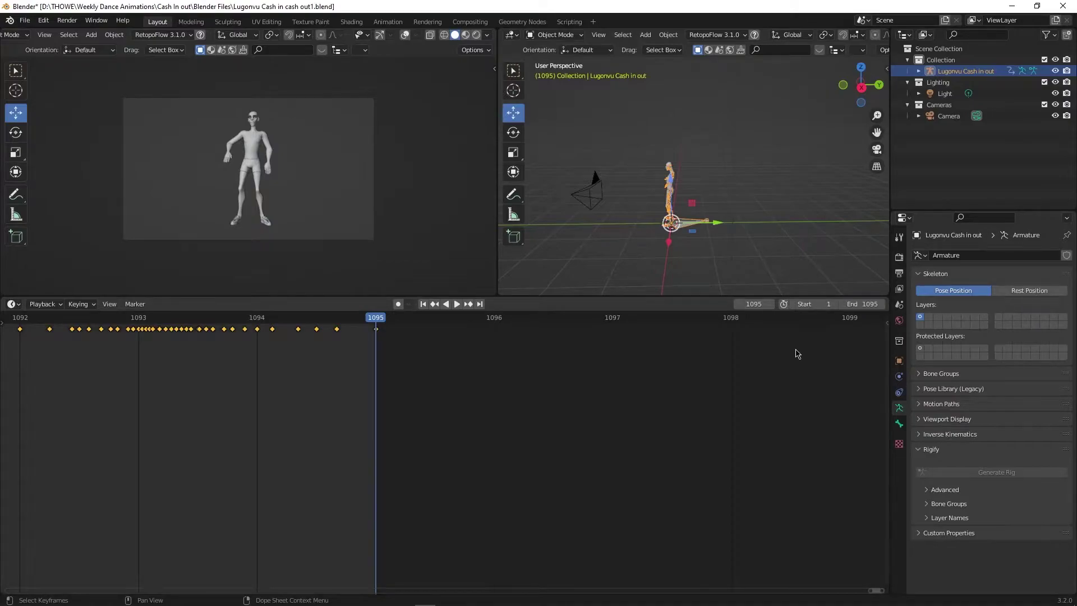
key("ctrl+s")
key("space")
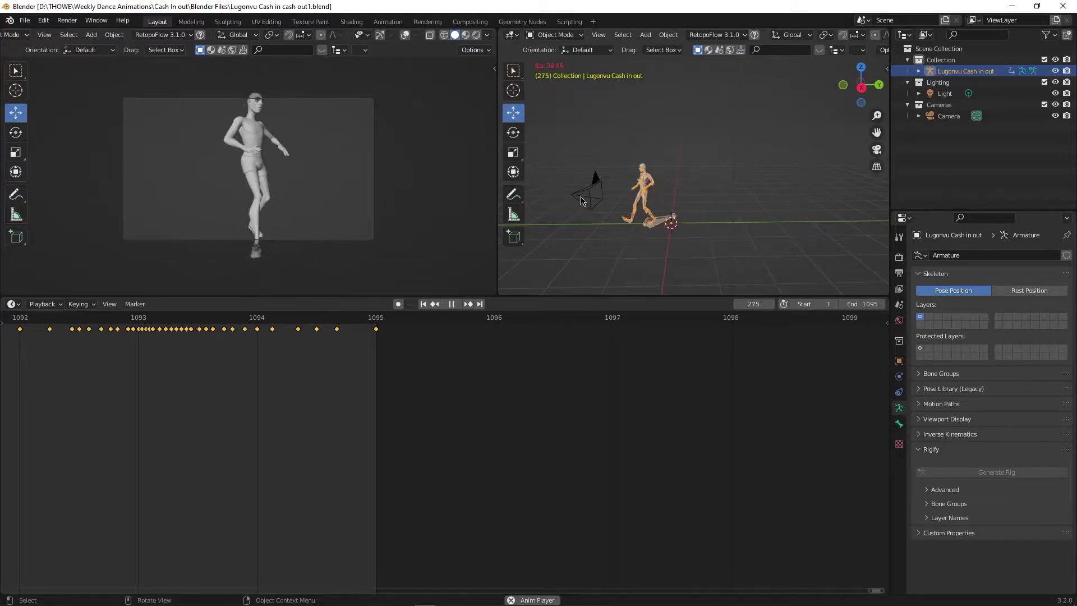
Move the camera -1.292 m along Y, then view through the camera at frame 693
left_click(581, 201)
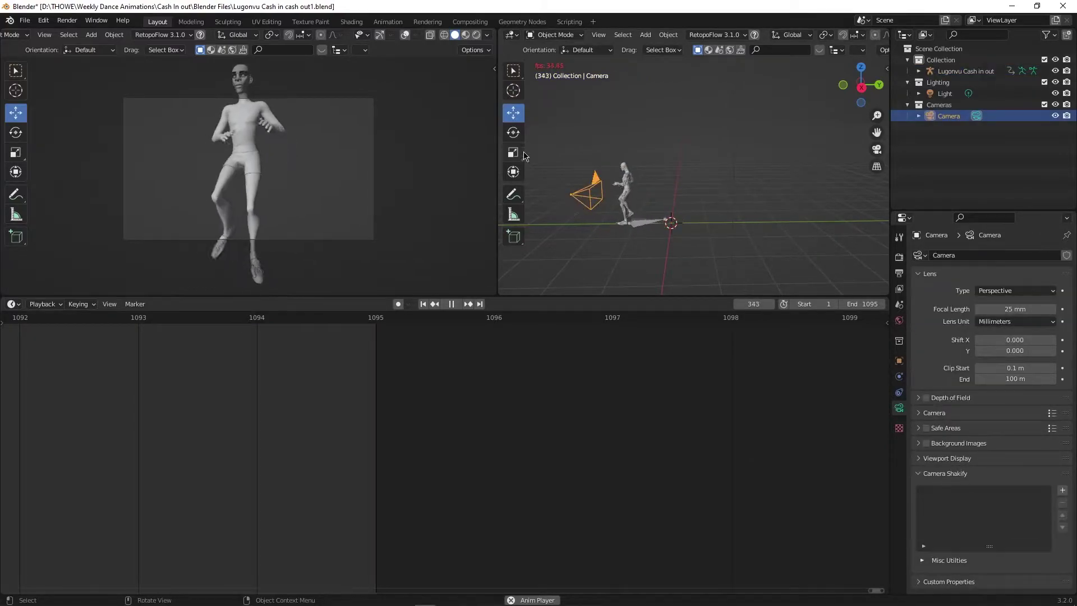
key("space")
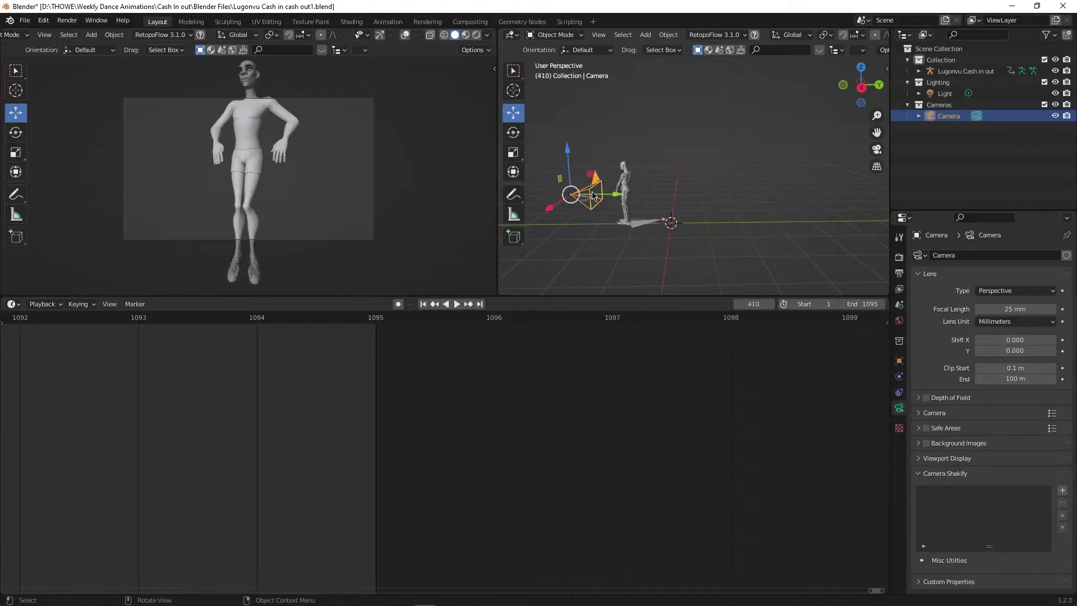
left_click_drag(615, 194, 563, 187)
key("space")
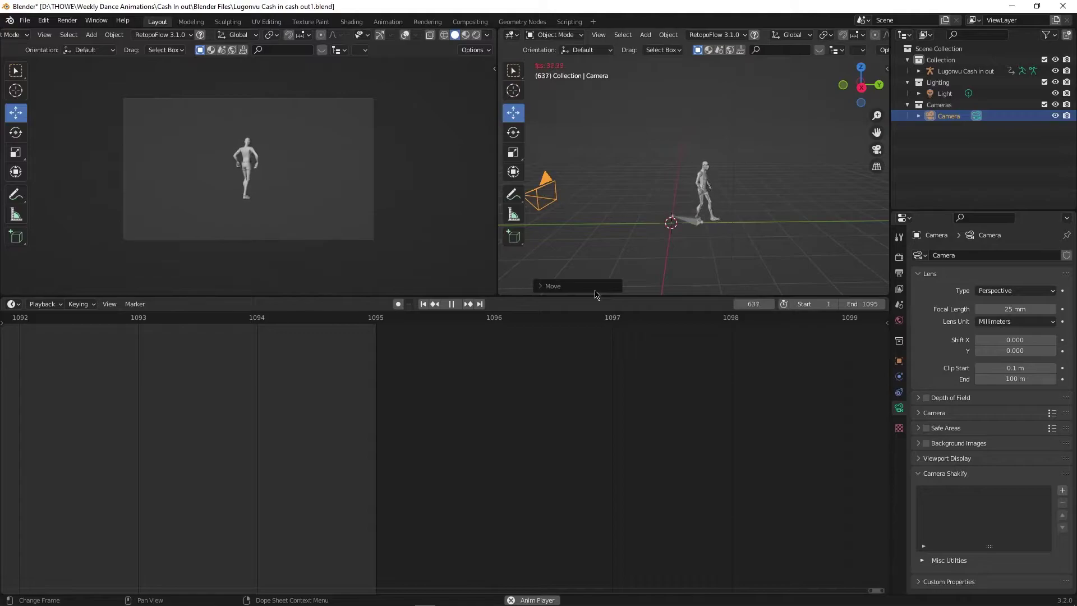
key("space")
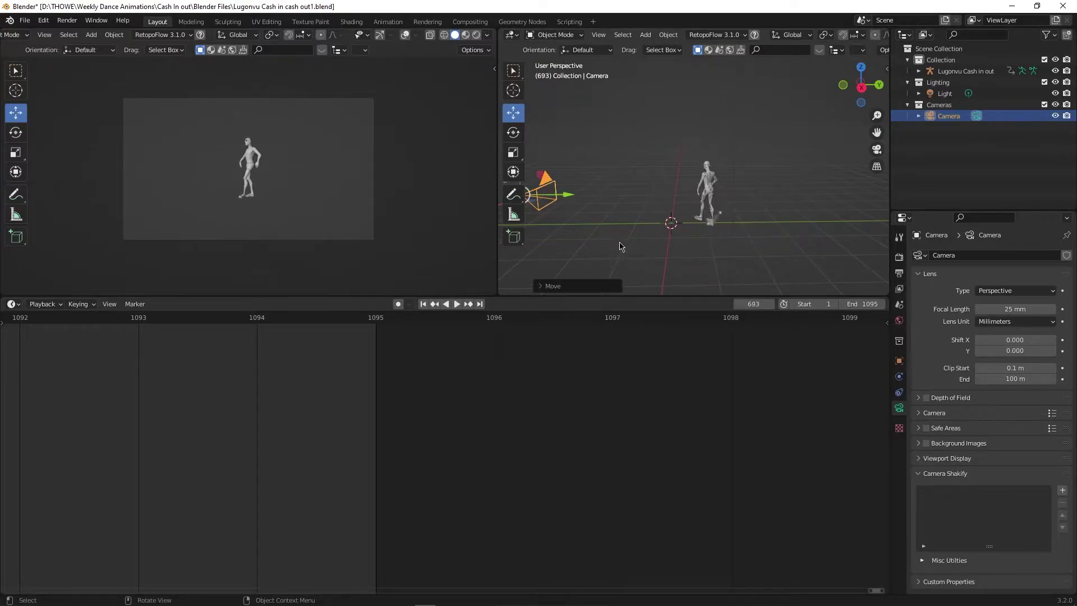
key("KP_0")
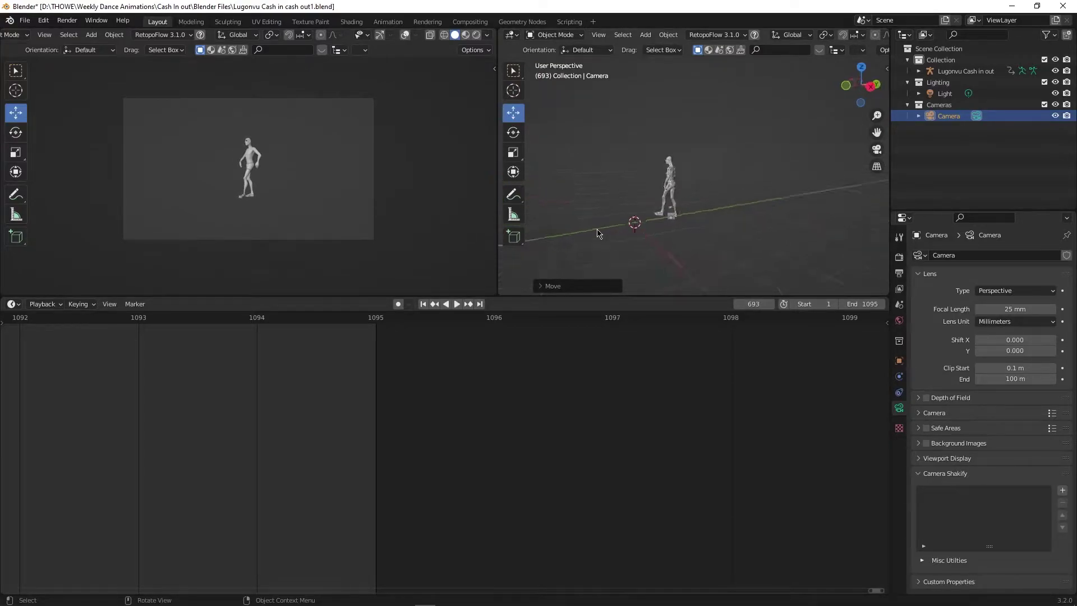
Walk-navigate the camera to centre the dancer and play the animation to check framing
key("F3")
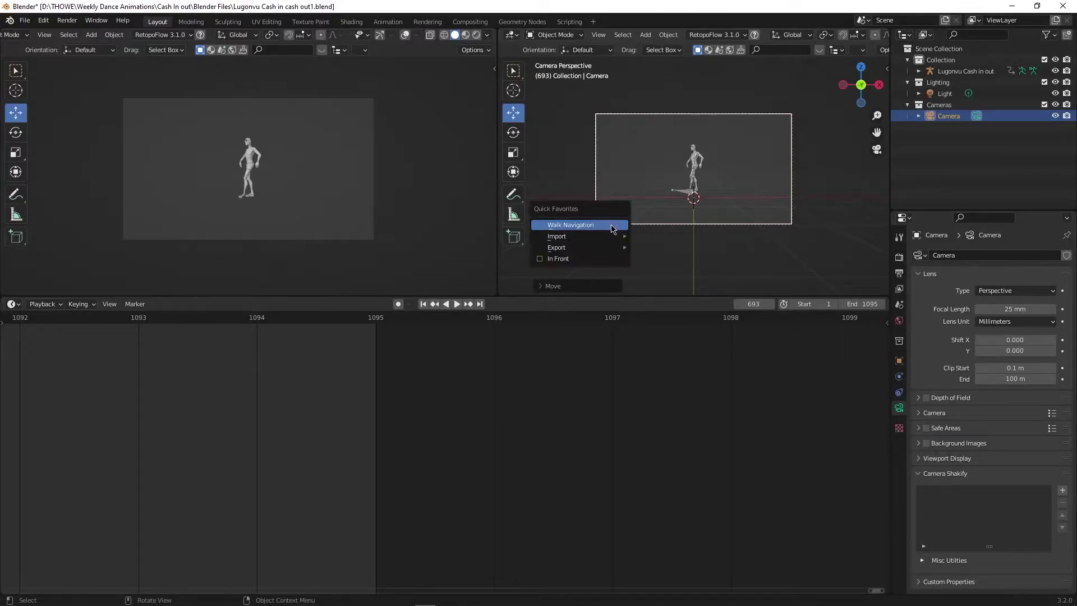
key("Return")
key("a")
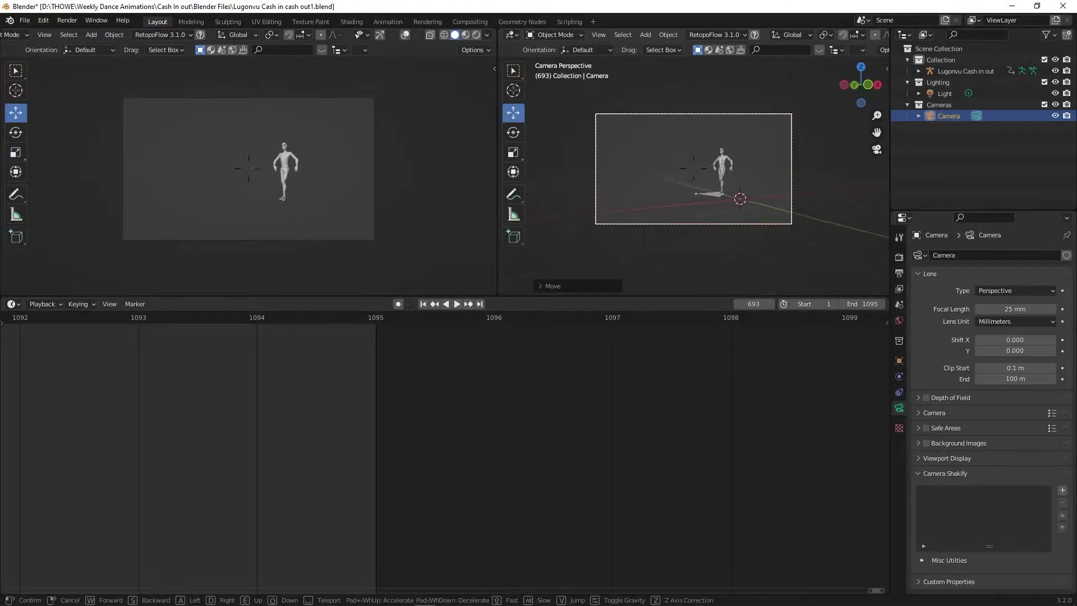
key("d")
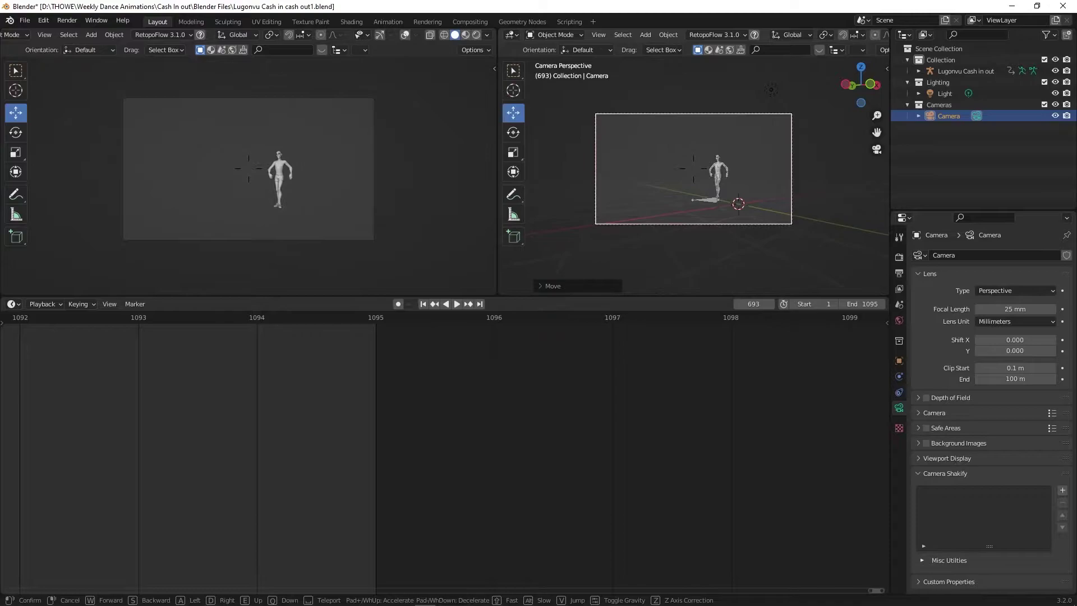
left_click(695, 173)
key("space")
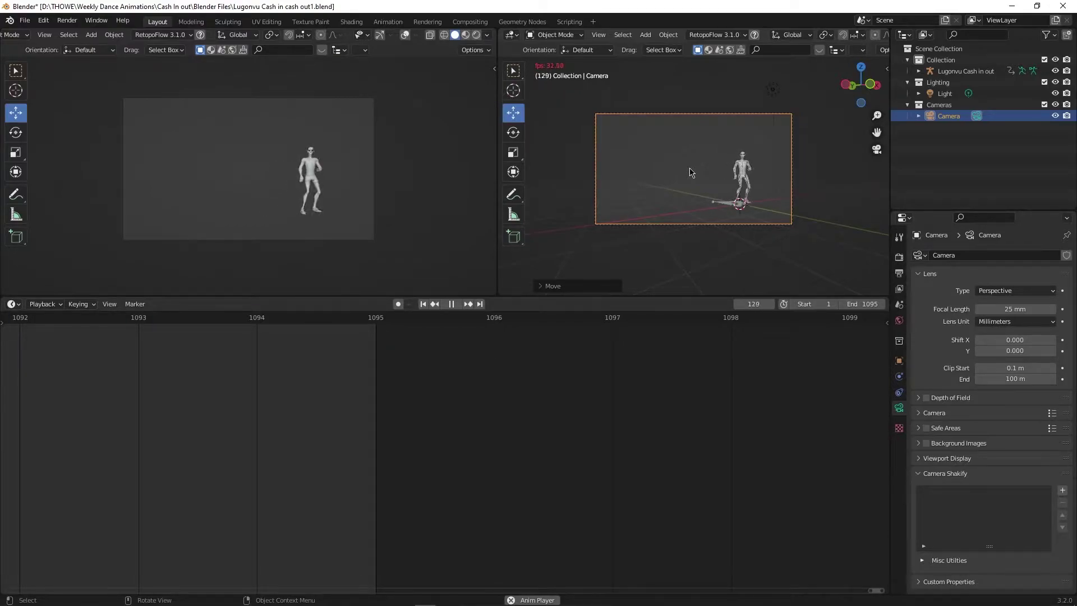
Refine the camera with walk navigation, stop playback, and shrink the timeline
key("F3")
key("Return")
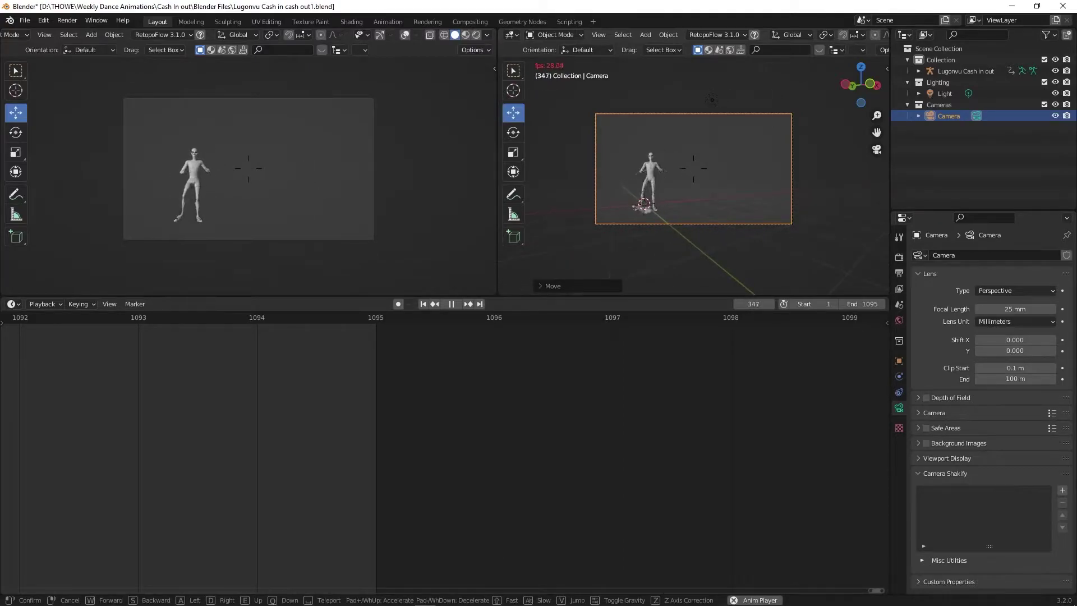
left_click(696, 173)
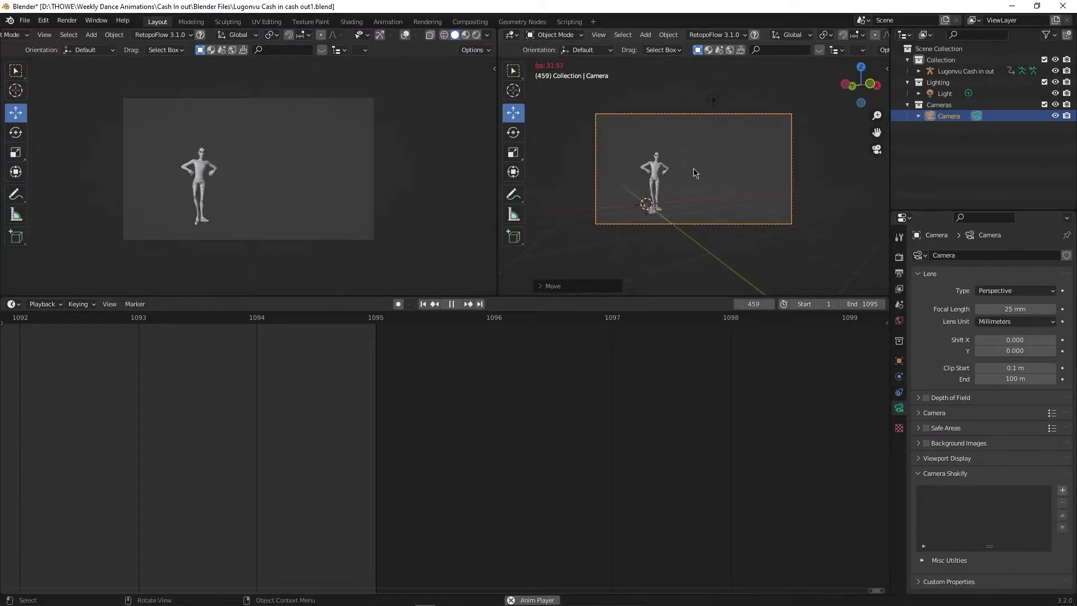
key("q")
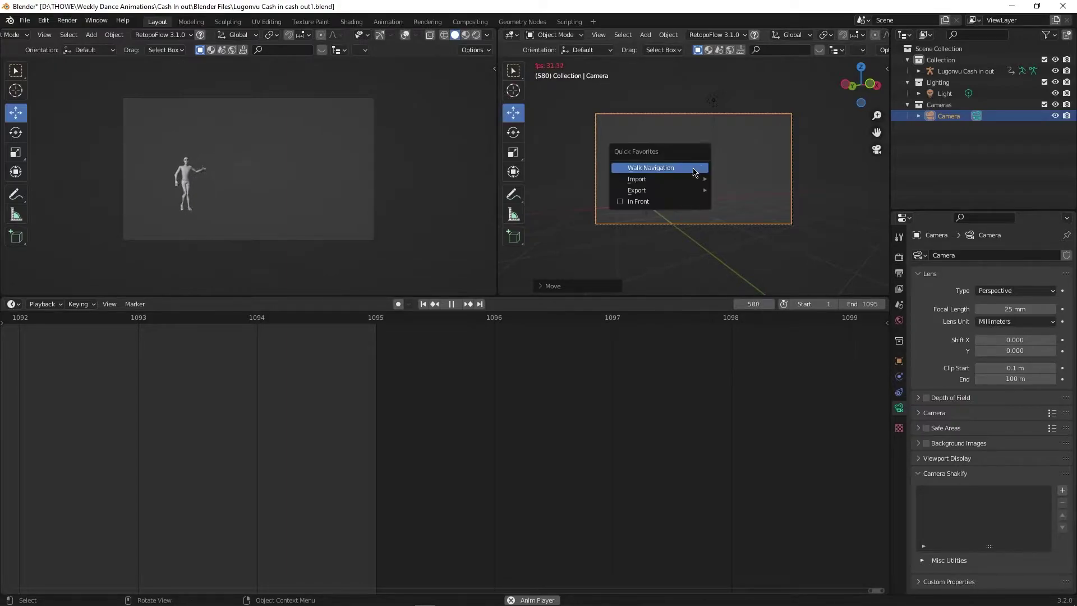
left_click(695, 168)
left_click(695, 172)
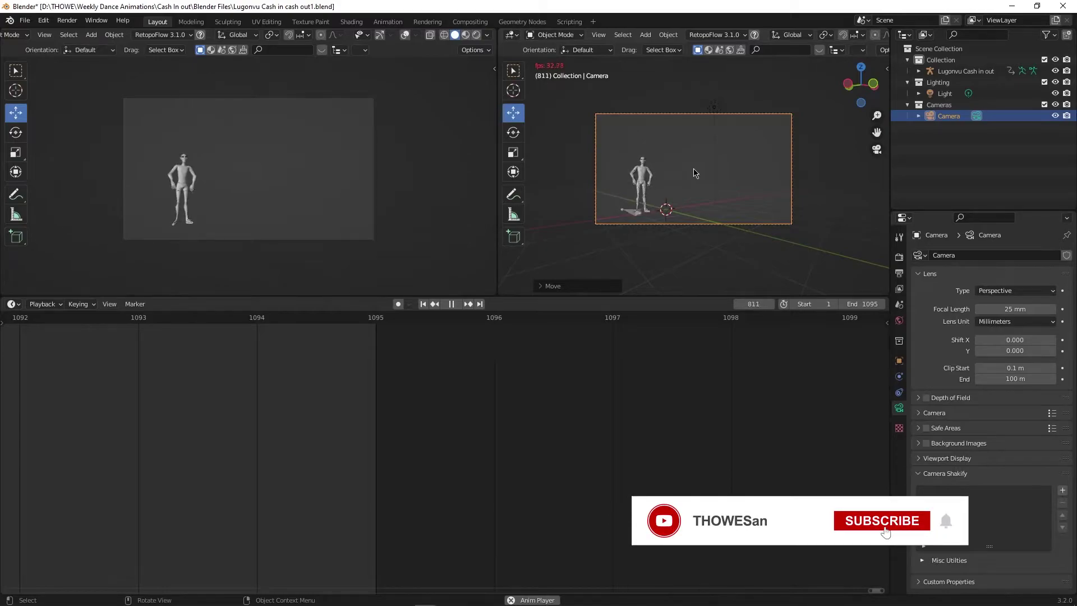
key("space")
left_click_drag(567, 297, 530, 547)
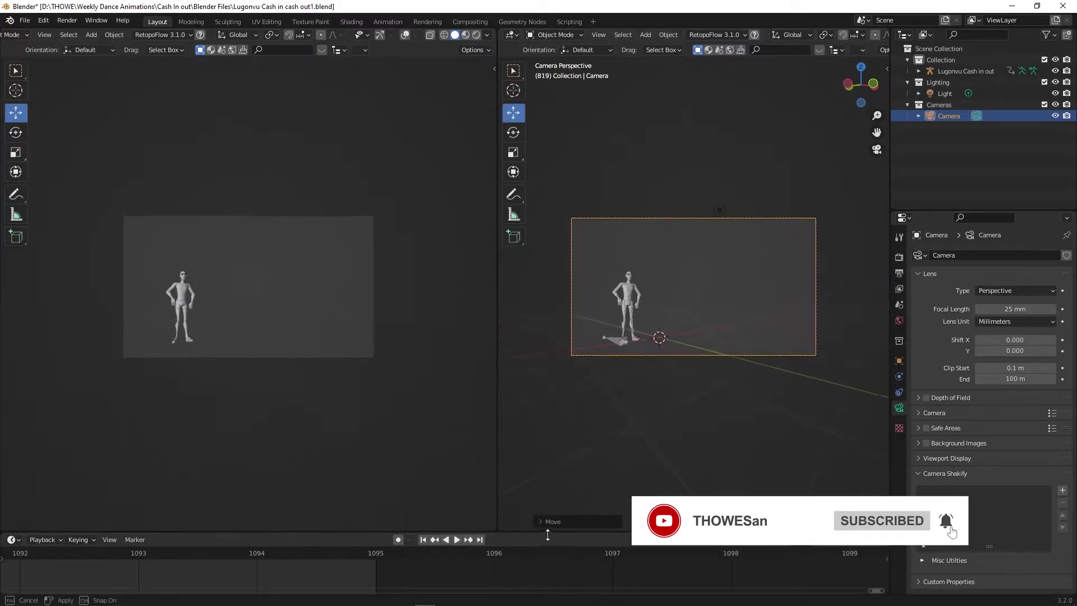
Select CC_Base_Body, widen the camera viewport, and return to frame 1 with the T-pose centred
scroll(523, 318, "up", 5)
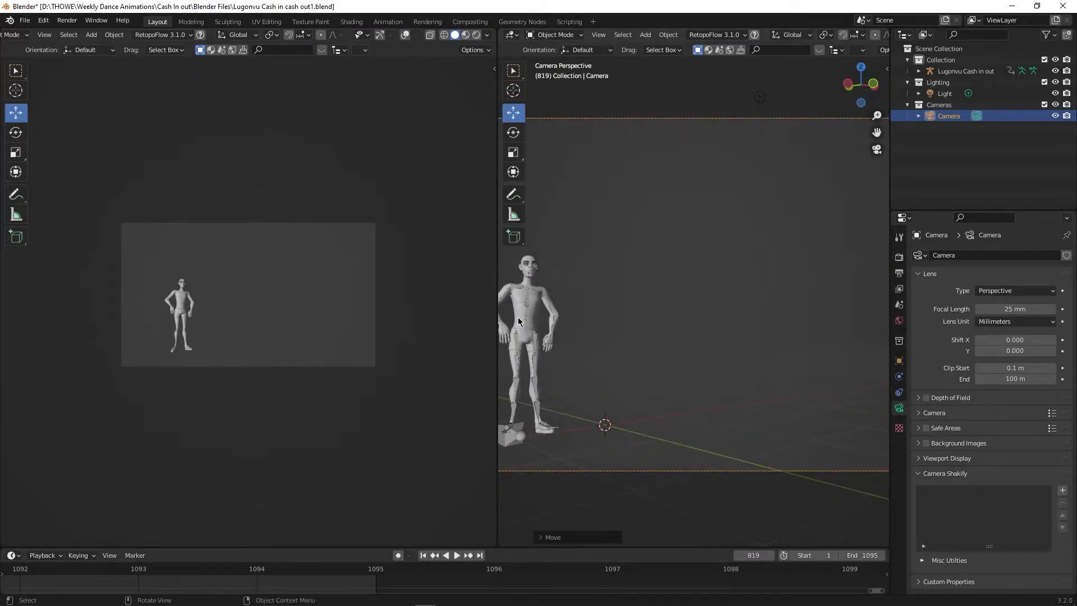
left_click(517, 317)
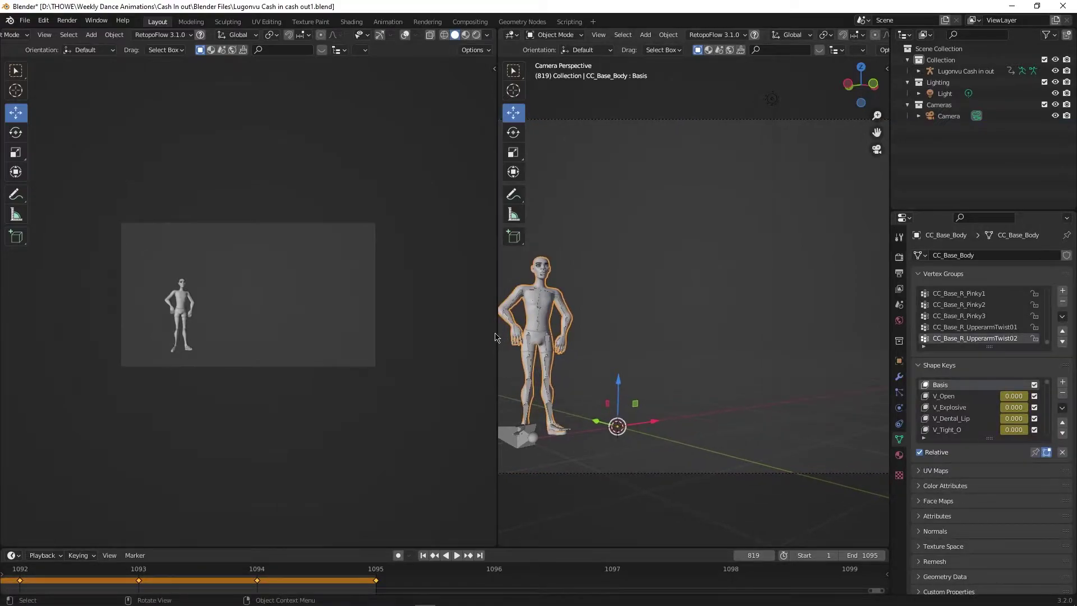
left_click_drag(496, 331, 304, 334)
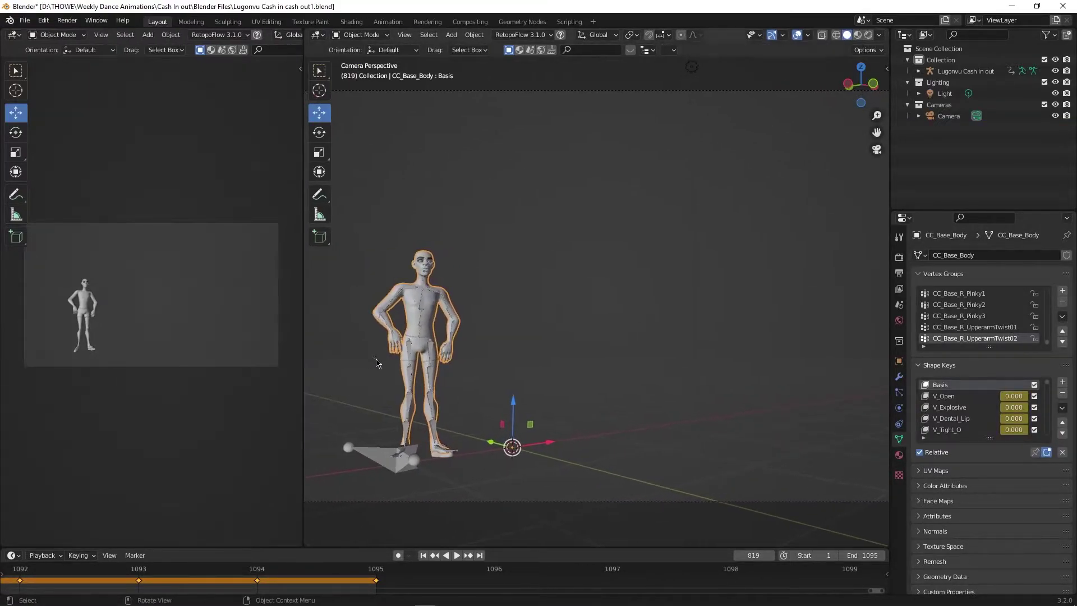
left_click(423, 555)
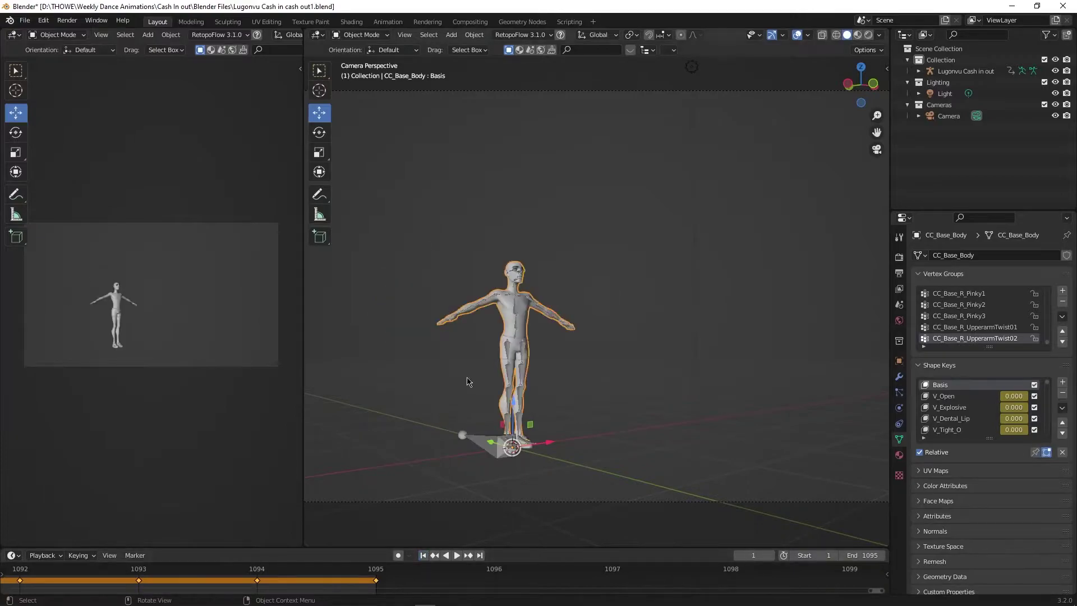
scroll(503, 238, "up", 4)
middle_click_drag(459, 324, 622, 309, "shift")
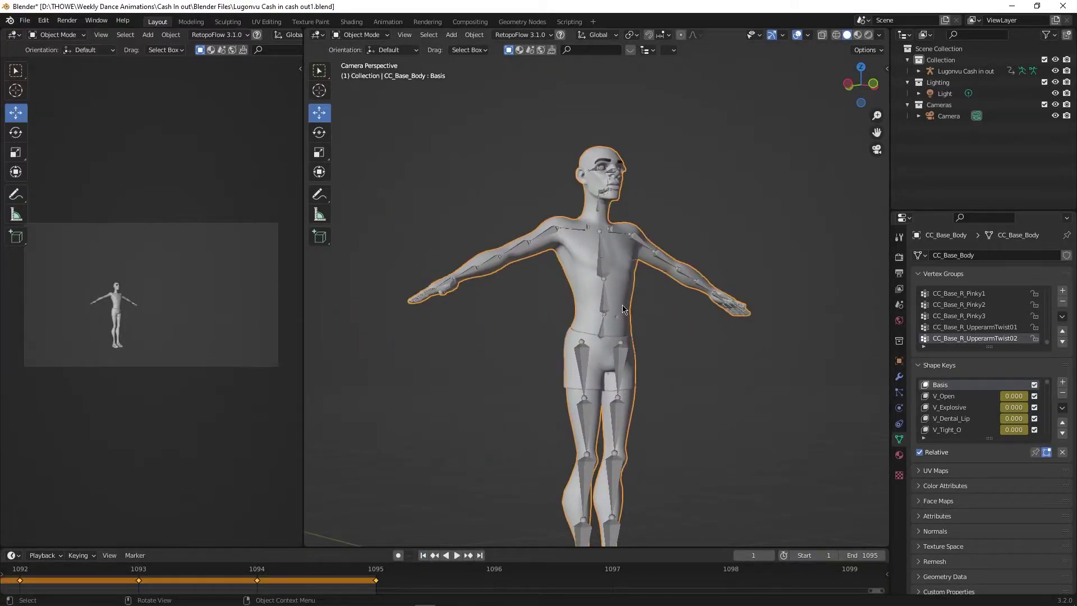
scroll(702, 353, "down", 4)
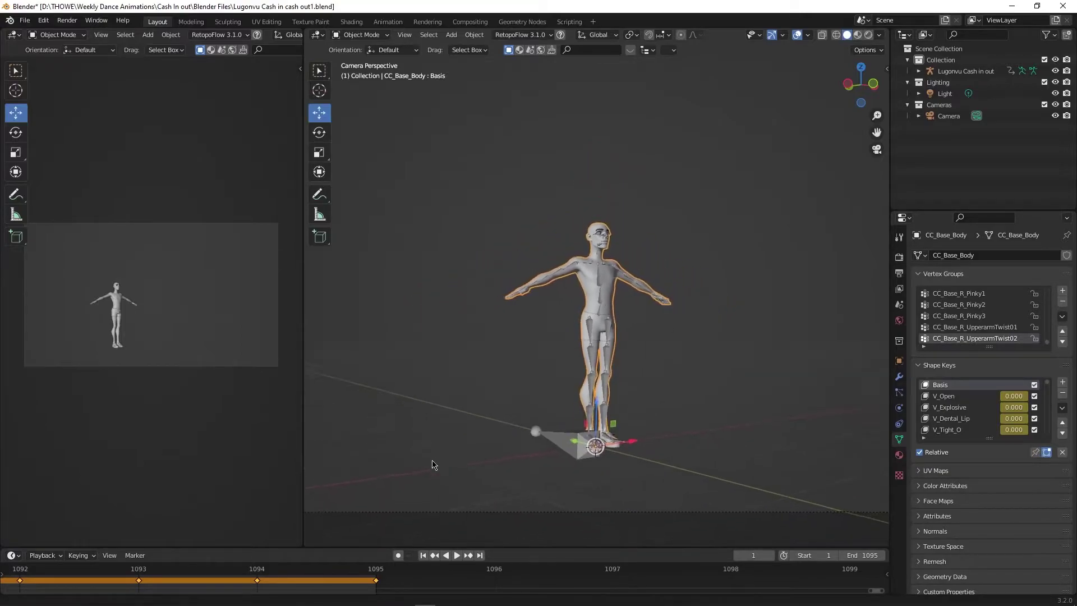
Enlarge the timeline to show the full range, zoom in on the character, and open File
left_click_drag(371, 548, 371, 424)
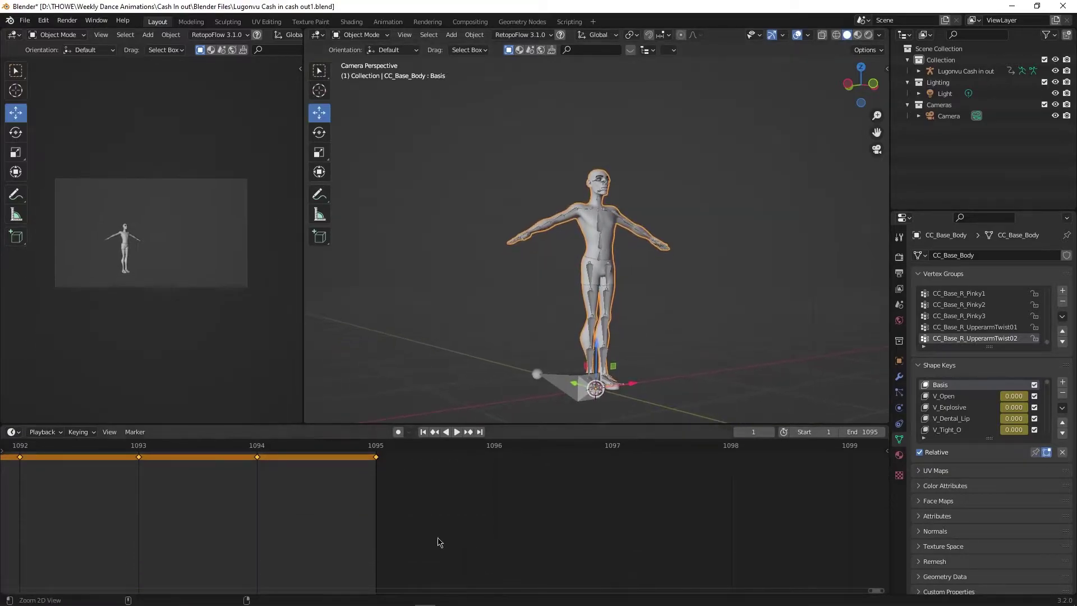
middle_click_drag(253, 544, 211, 532, "ctrl")
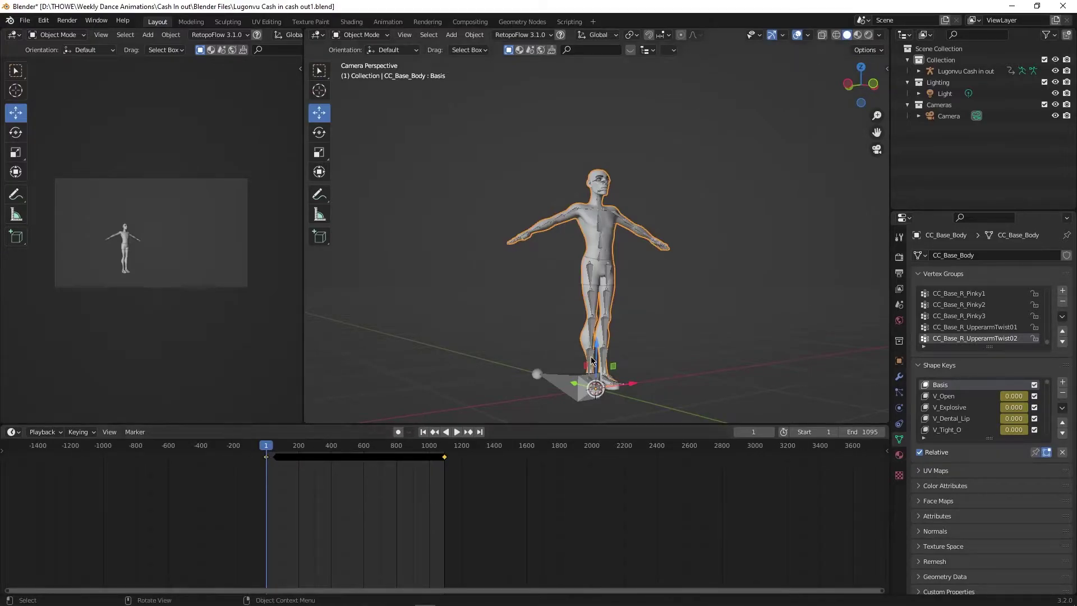
middle_click_drag(626, 293, 687, 266, "ctrl")
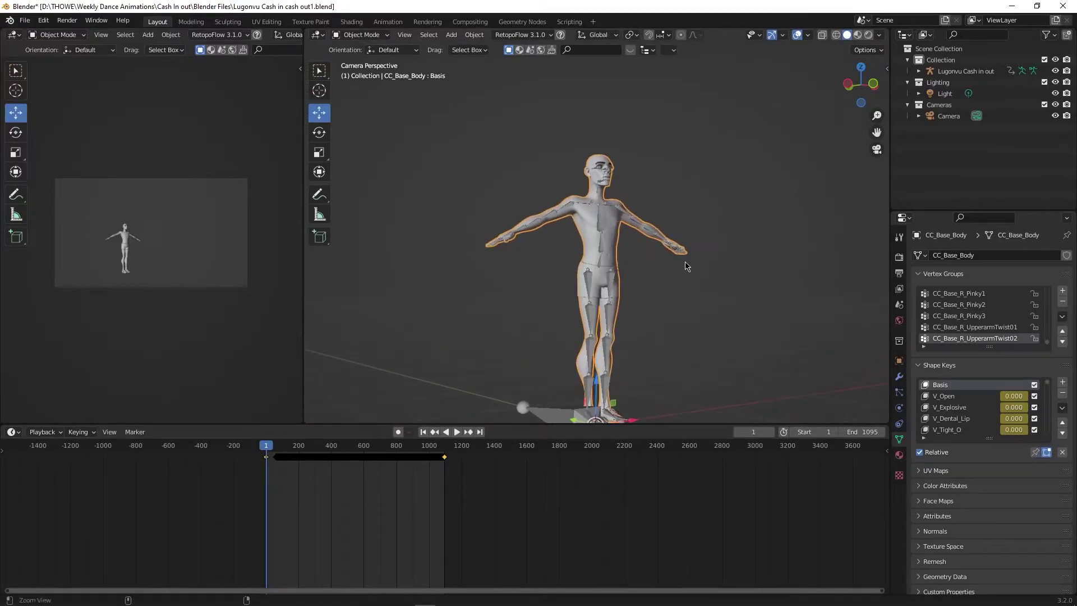
key("ctrl+p")
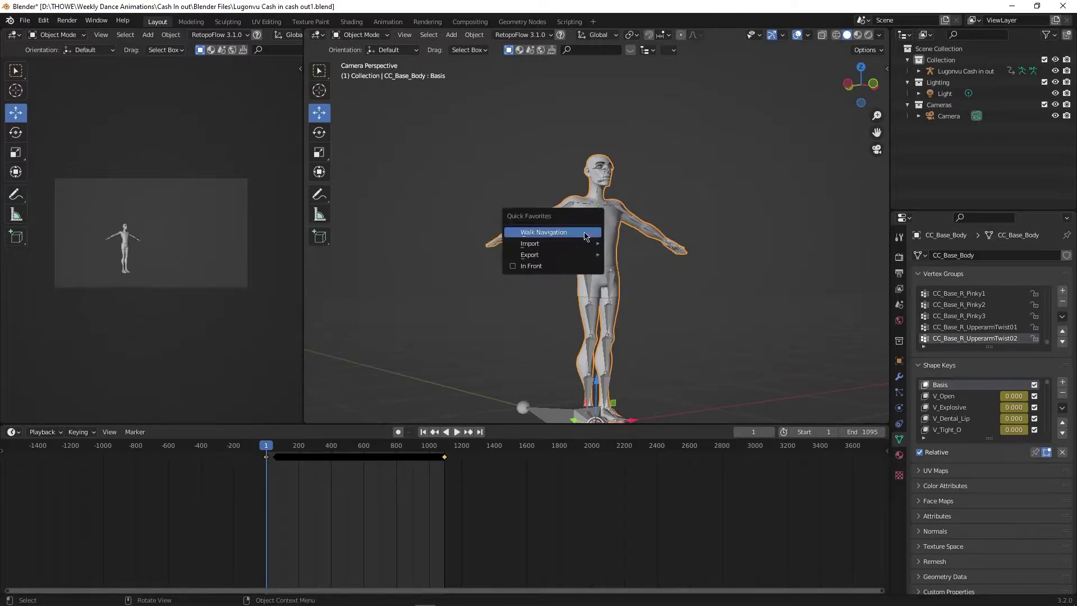
left_click(27, 20)
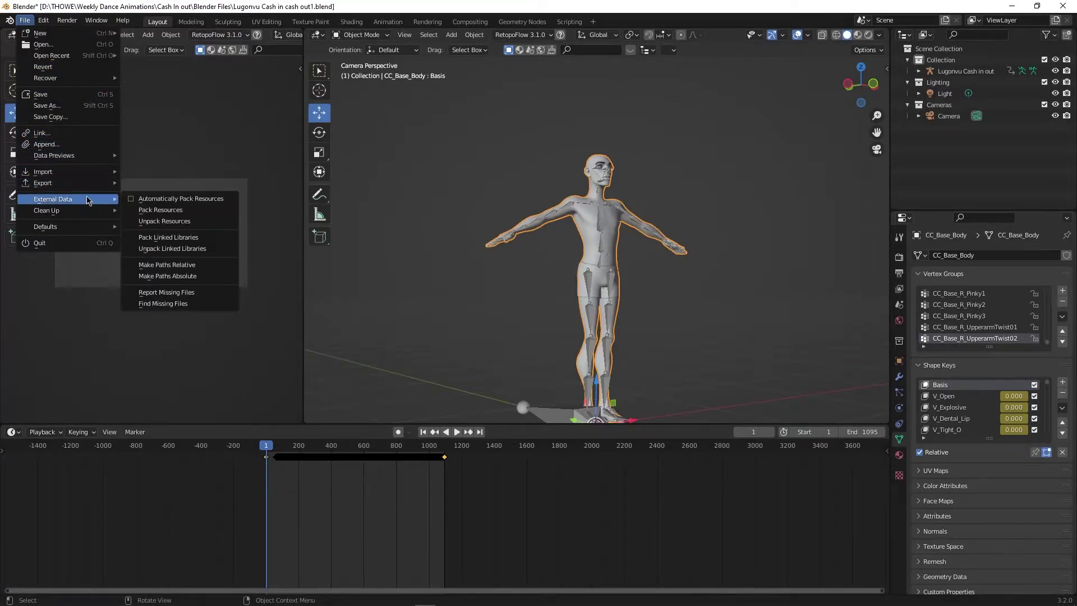
Start an Alembic export and browse into the Cloth Sim folder
mouse_move(97, 184)
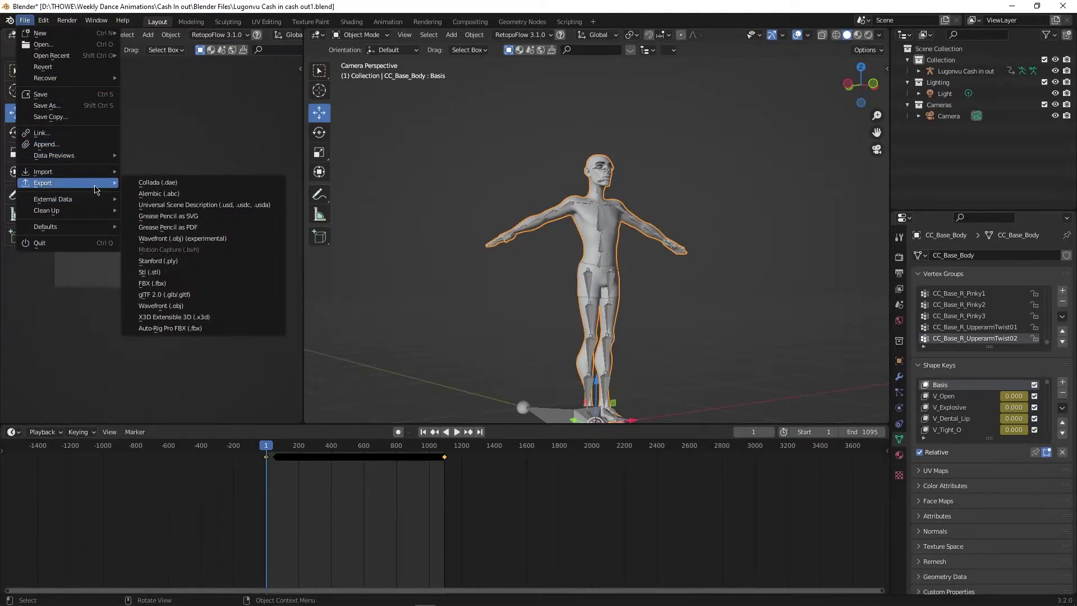
left_click(168, 193)
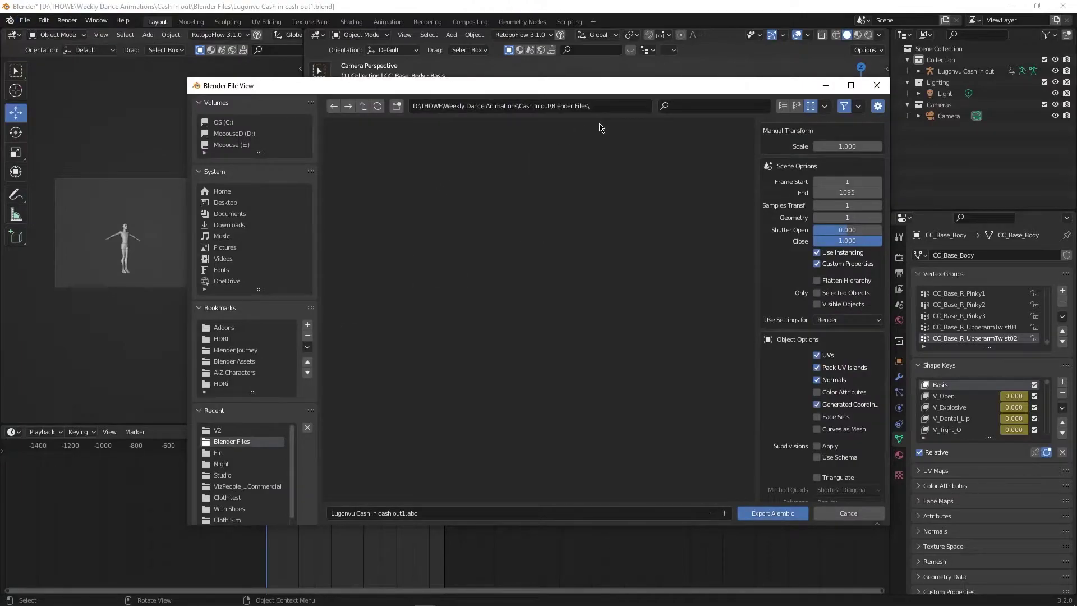
left_click(365, 106)
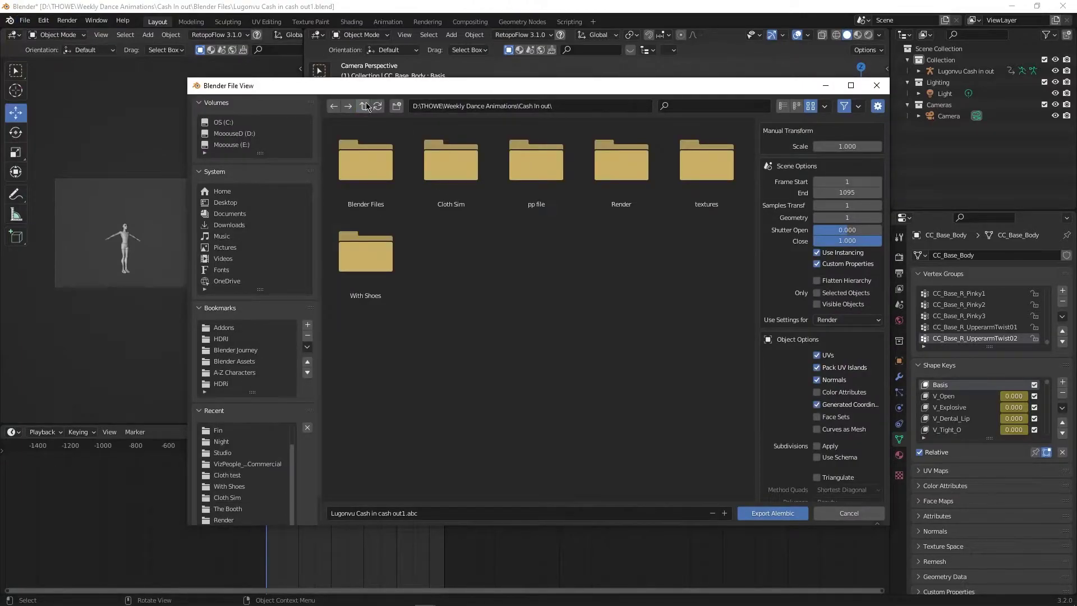
left_click(481, 192)
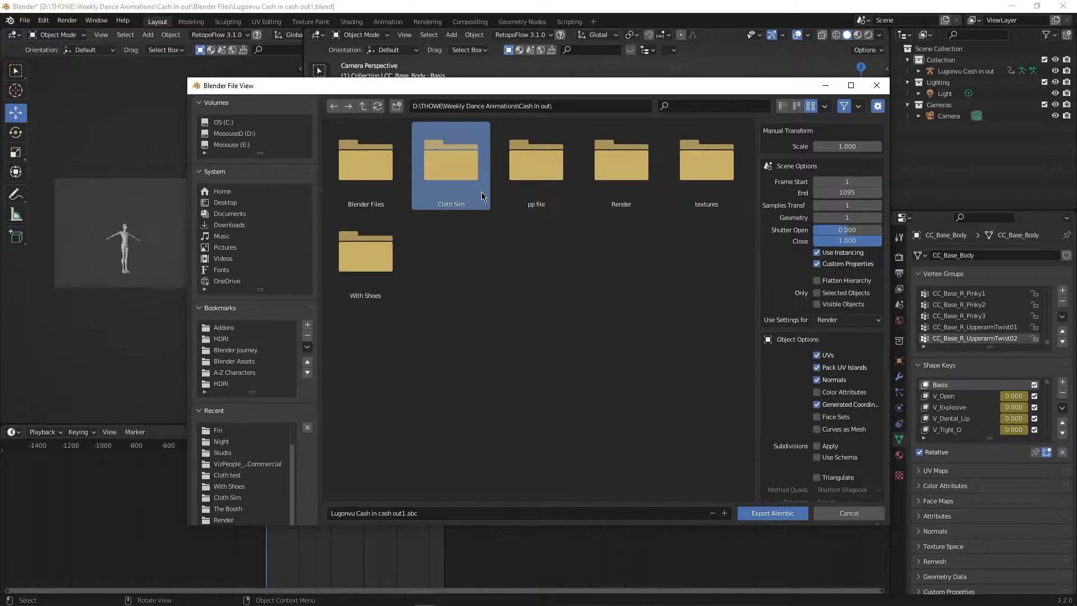
left_click(500, 265)
left_click(460, 193)
double_click(462, 194)
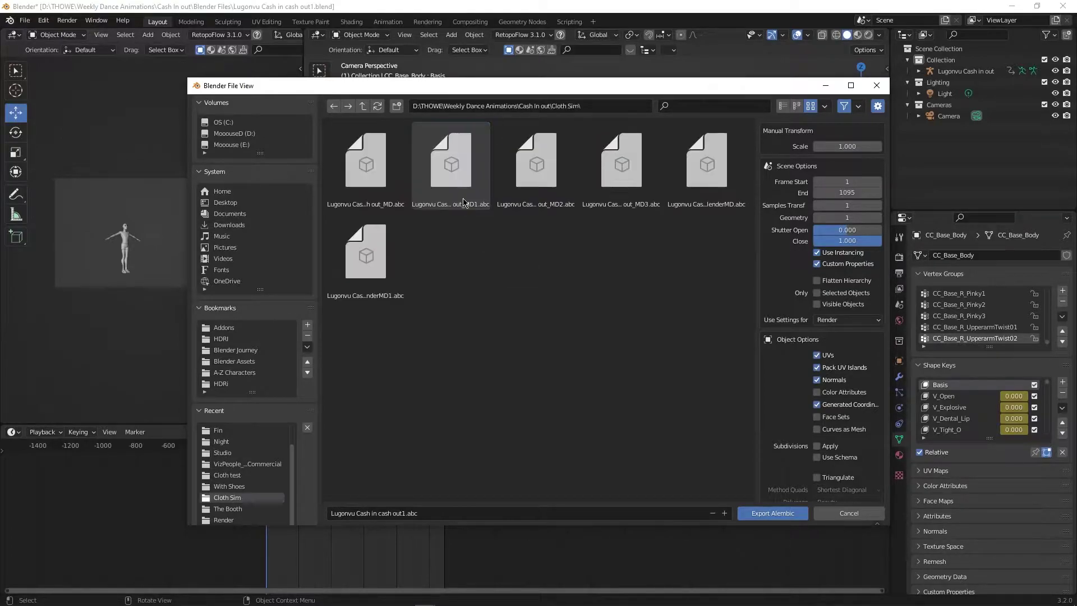
Create a new folder named V2 inside Cloth Sim and open it
left_click(396, 109)
type("V")
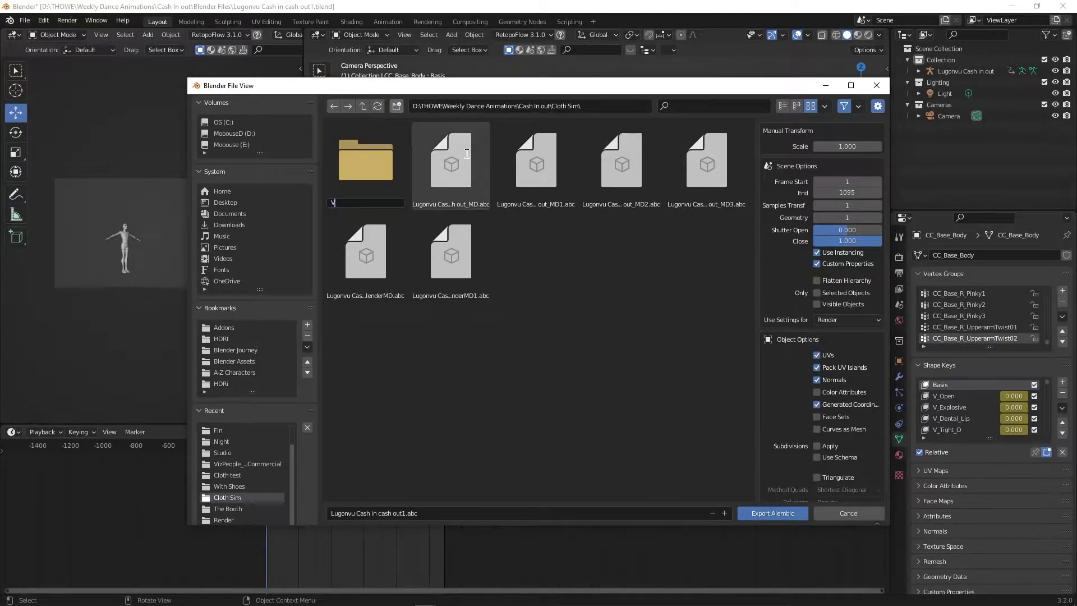
type("2")
key("Return")
double_click(368, 178)
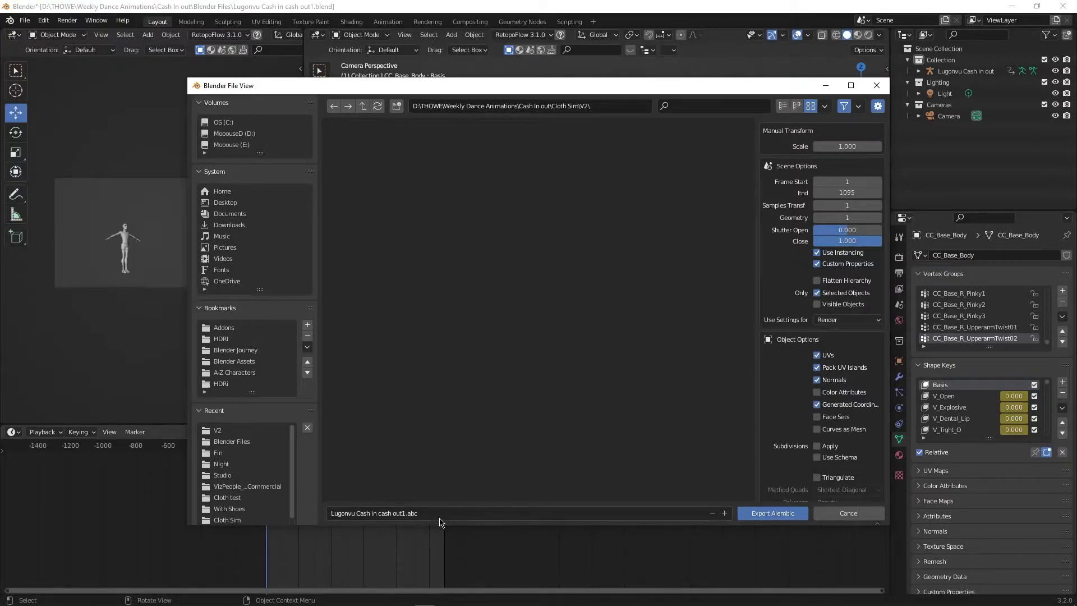
Set the export file name to end in 'Blender' and run the Alembic export
left_click(474, 514)
key("Home")
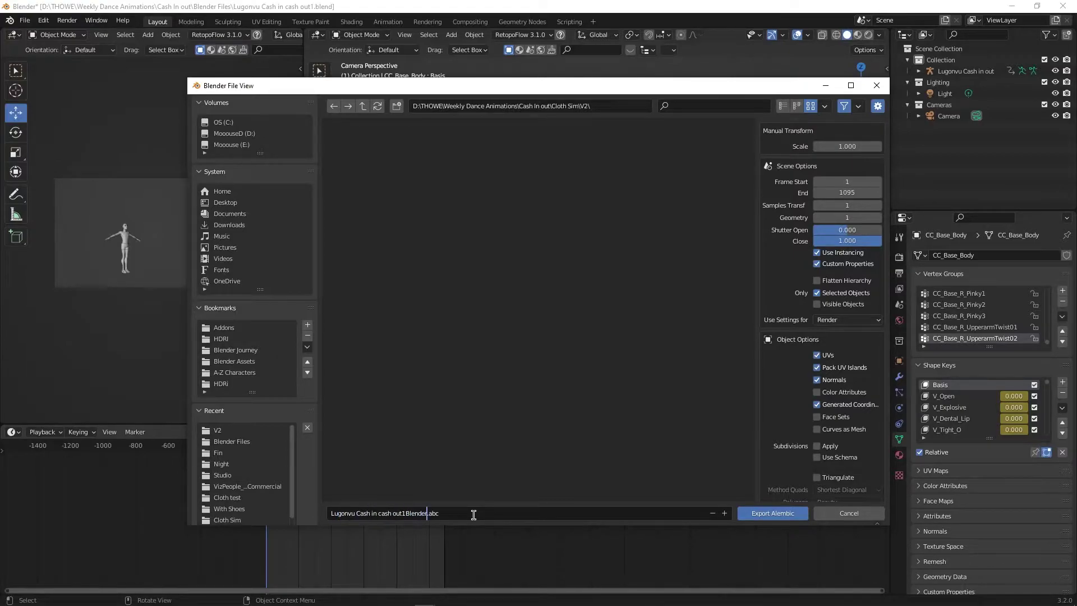
key("Return")
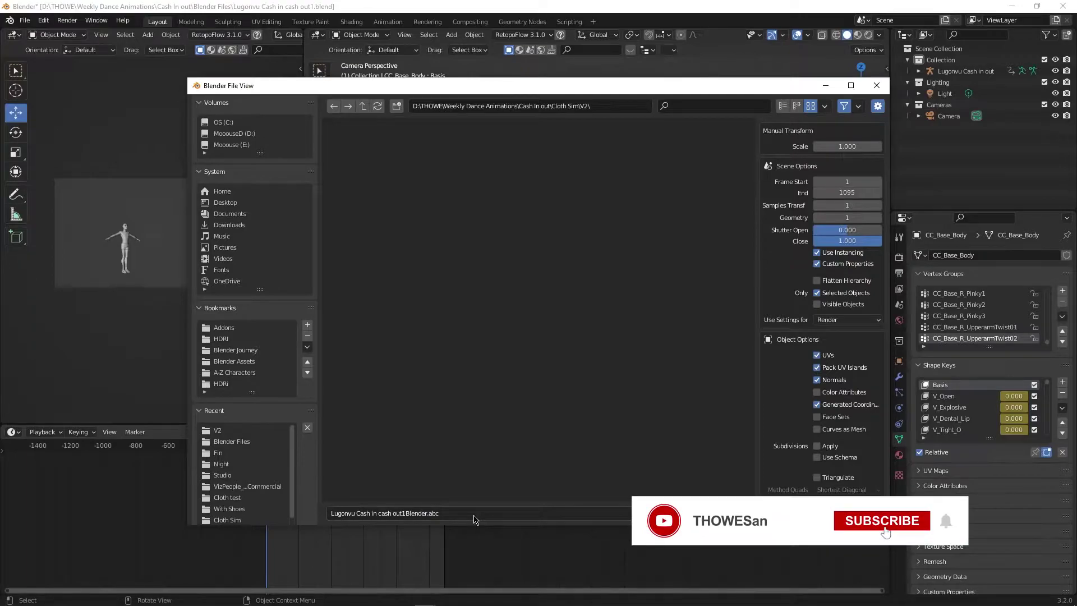
key("Return")
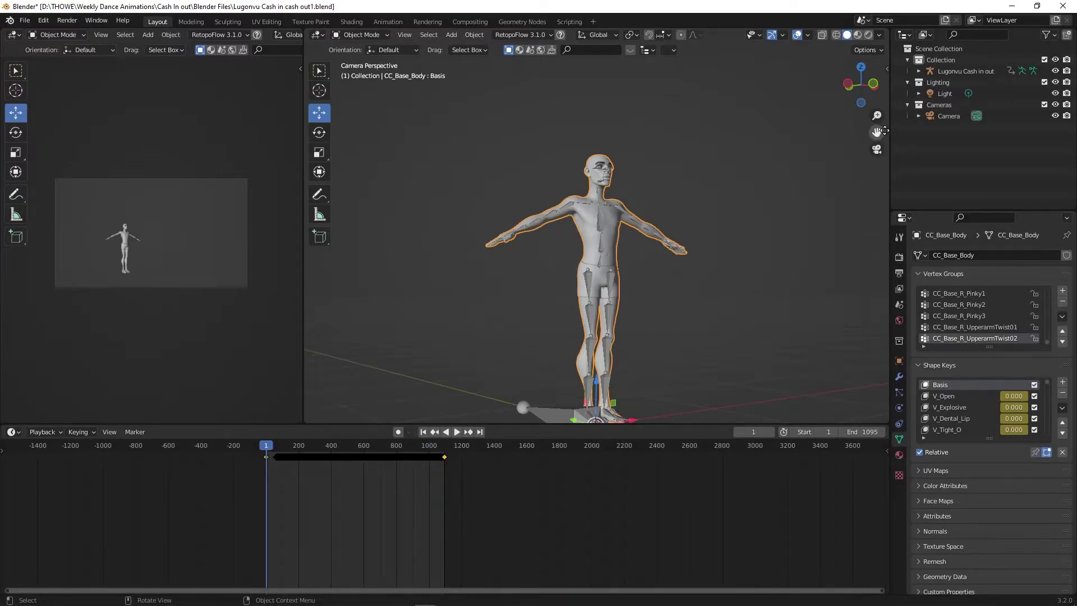
Minimize Blender, orbit Marvelous Designer's view onto the grid, and choose File > Import > Alembic
left_click(1013, 7)
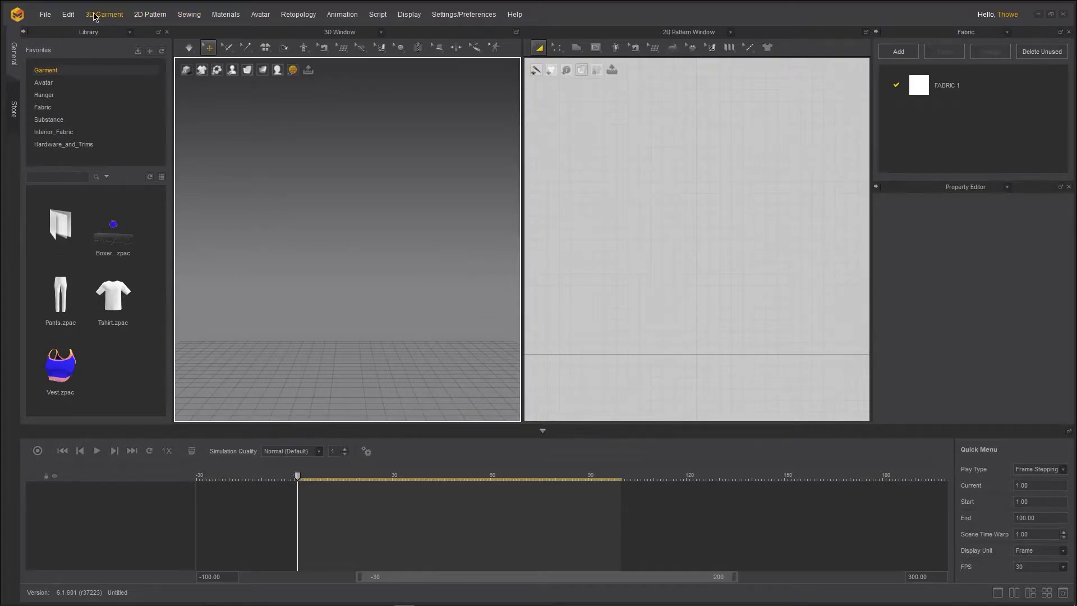
left_click(44, 15)
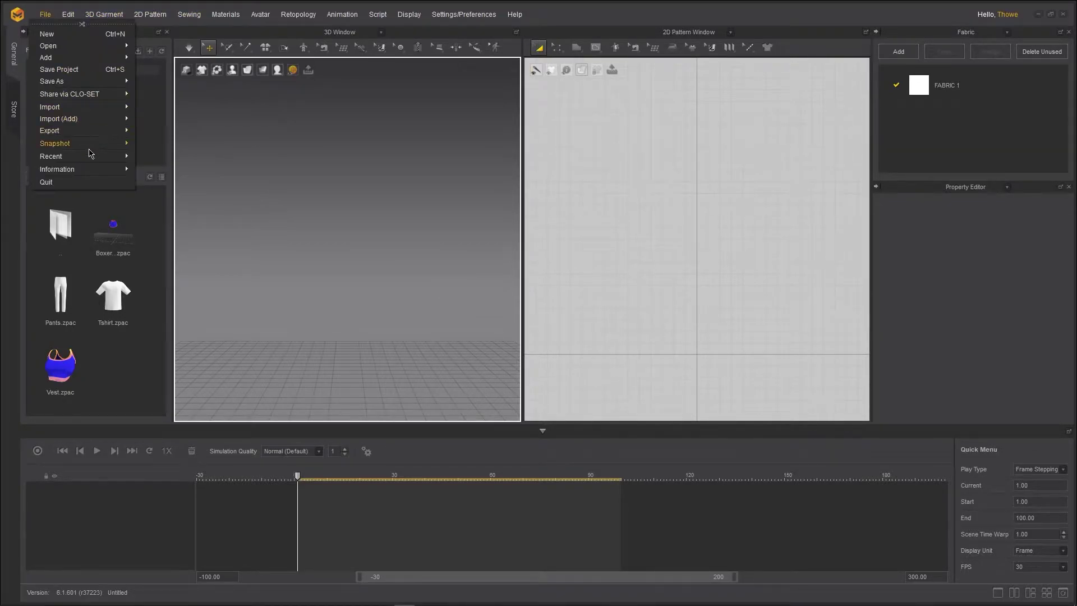
mouse_move(109, 112)
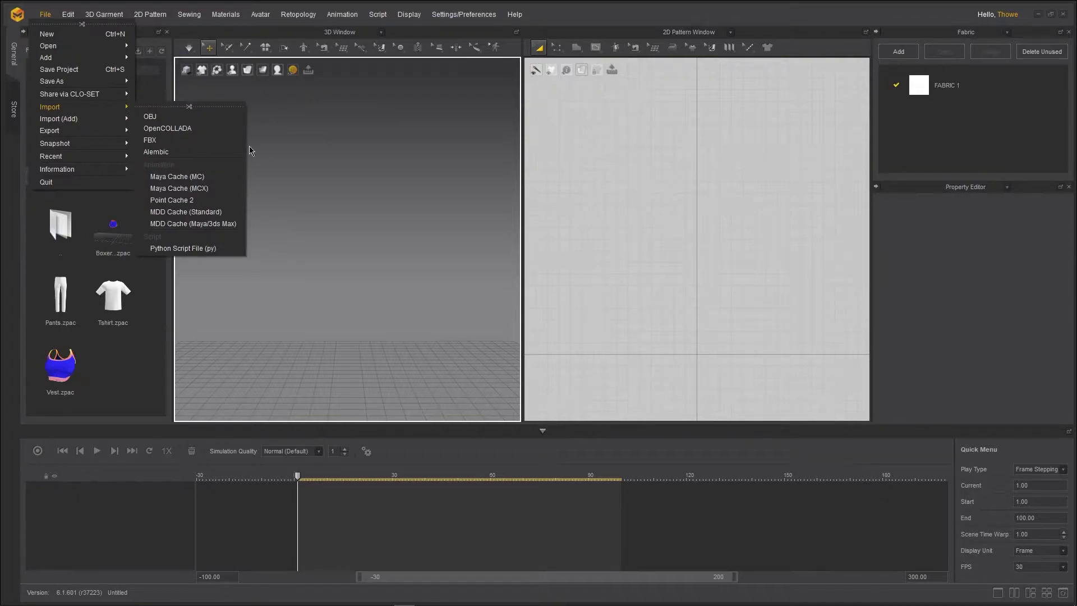
key("Escape")
key("Escape")
scroll(374, 233, "up", 3)
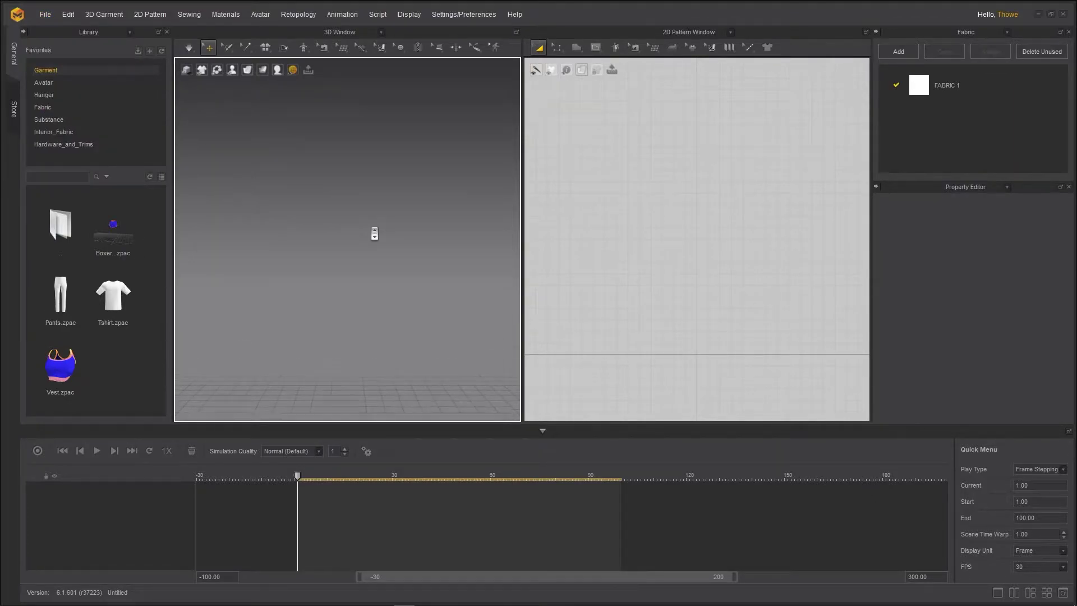
scroll(375, 234, "down", 3)
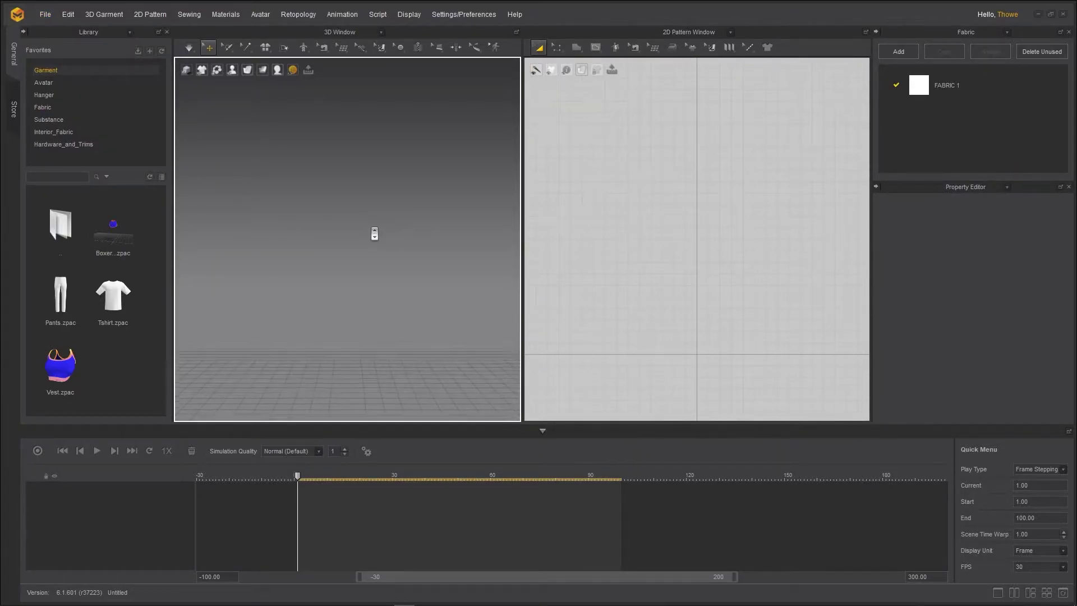
scroll(375, 234, "down", 3)
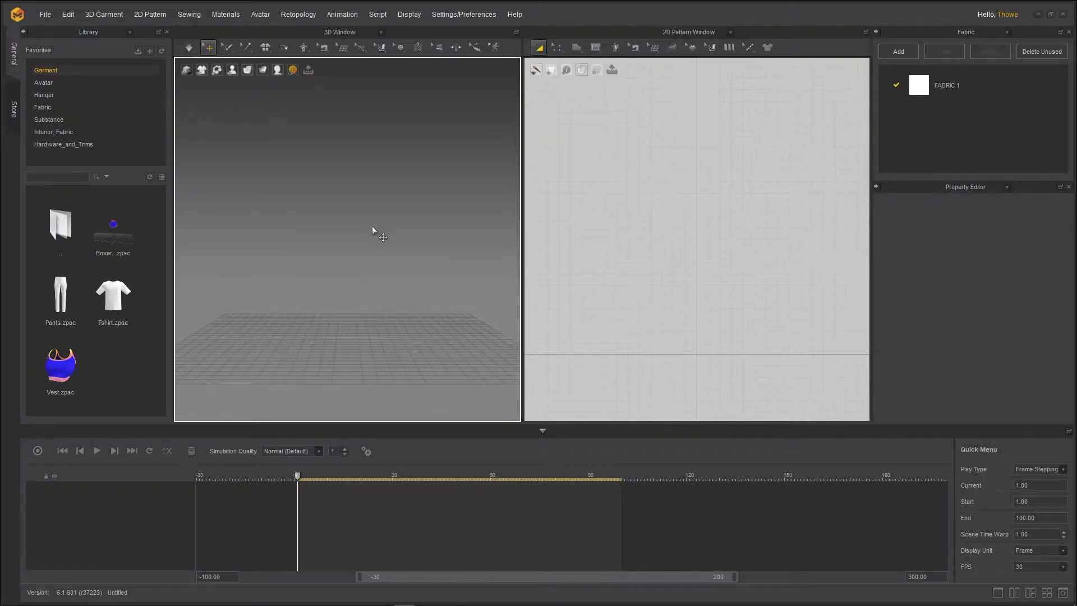
right_click_drag(374, 234, 361, 249)
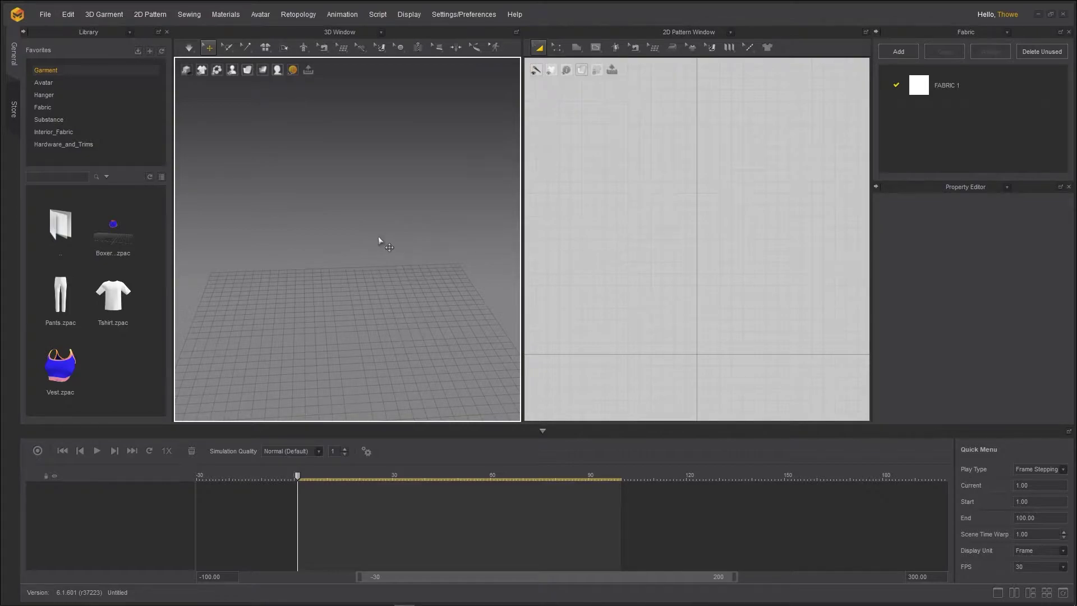
left_click(45, 15)
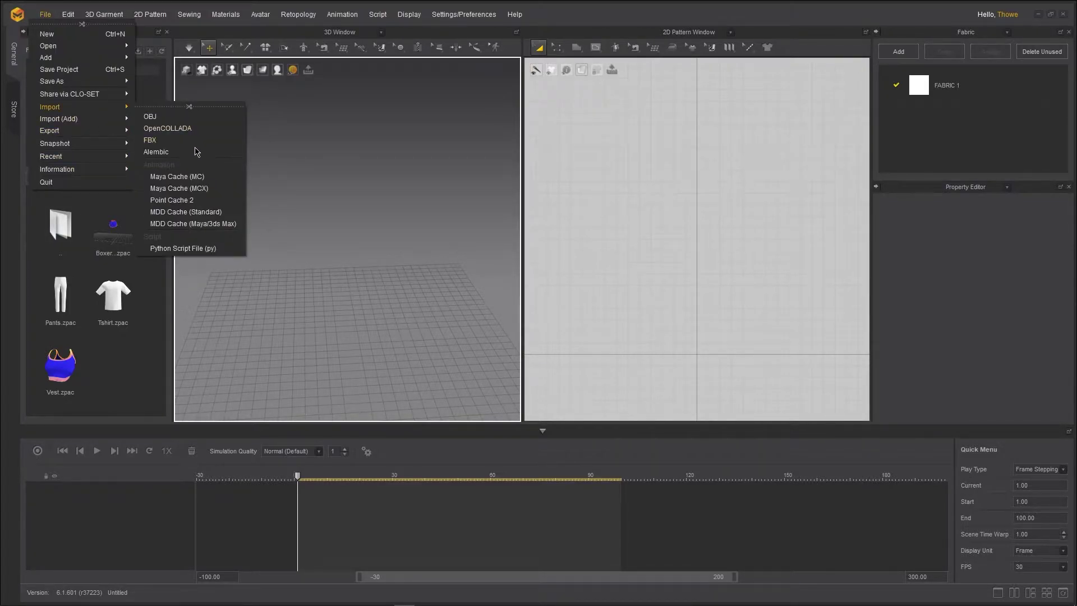
left_click(192, 154)
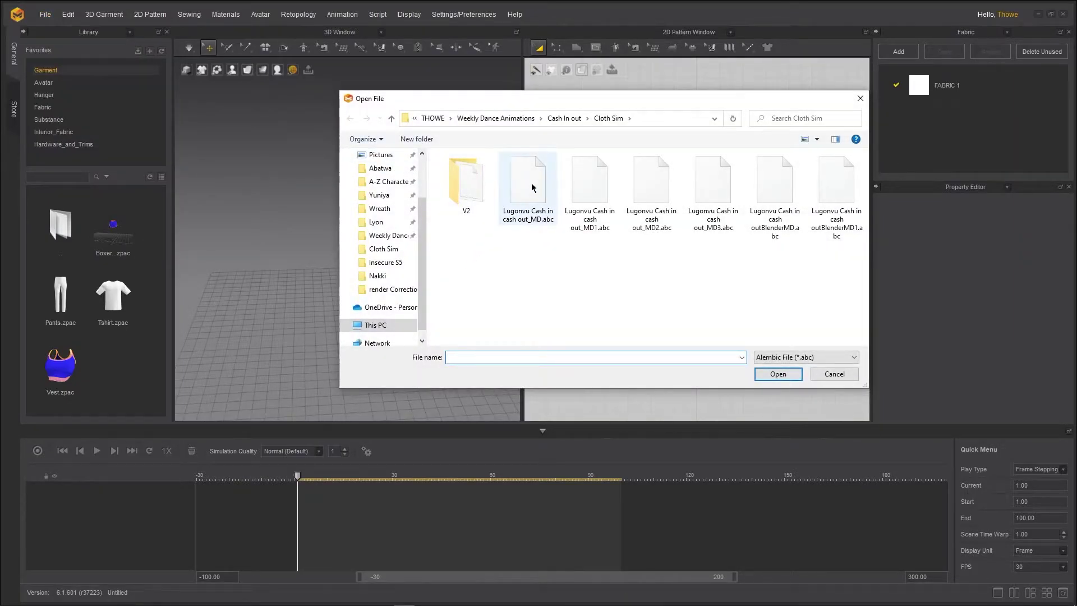
Import the Blender .abc file from the V2 folder at 100% scale
double_click(466, 188)
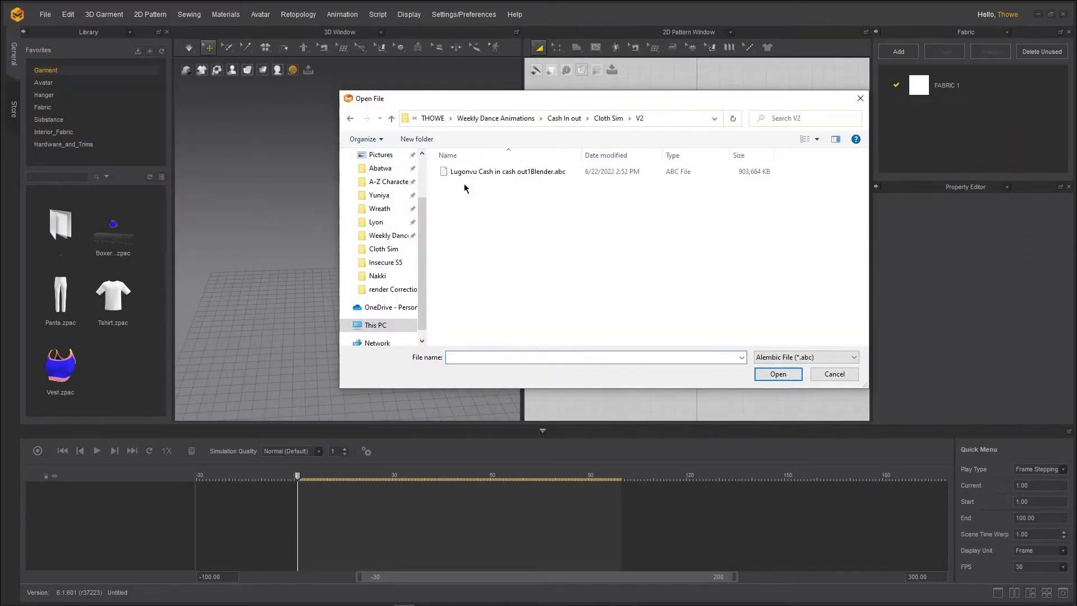
double_click(498, 174)
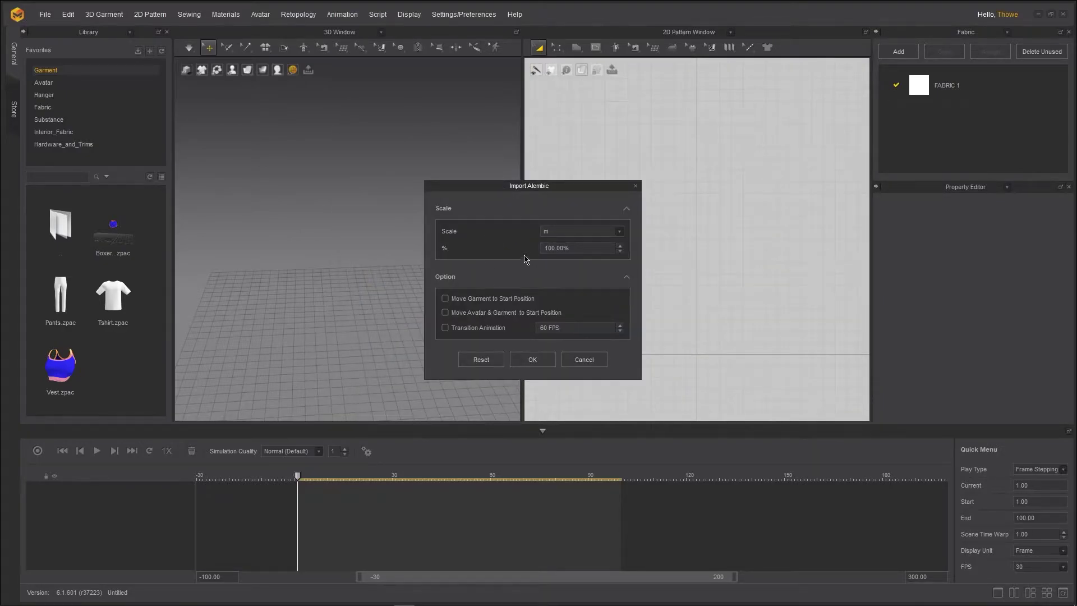
left_click(532, 359)
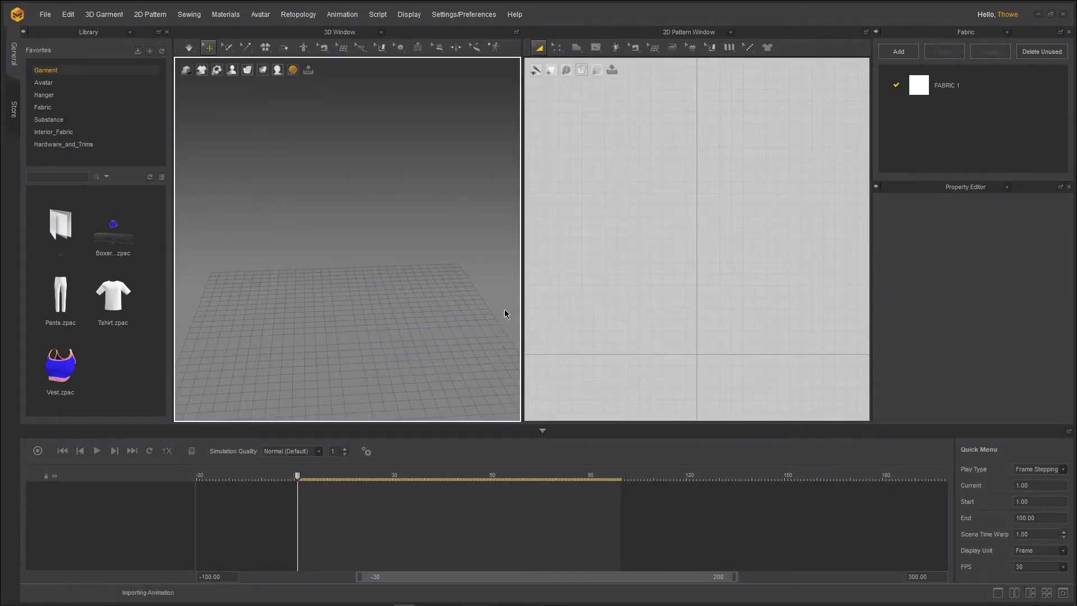
scroll(423, 288, "down", 2)
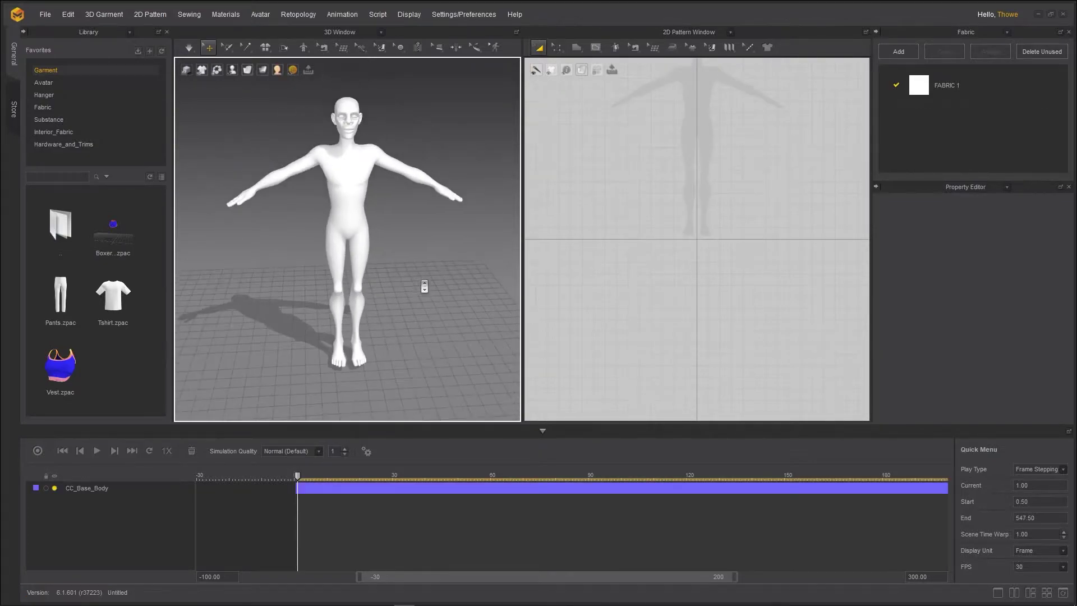
scroll(425, 286, "up", 3)
scroll(424, 286, "down", 1)
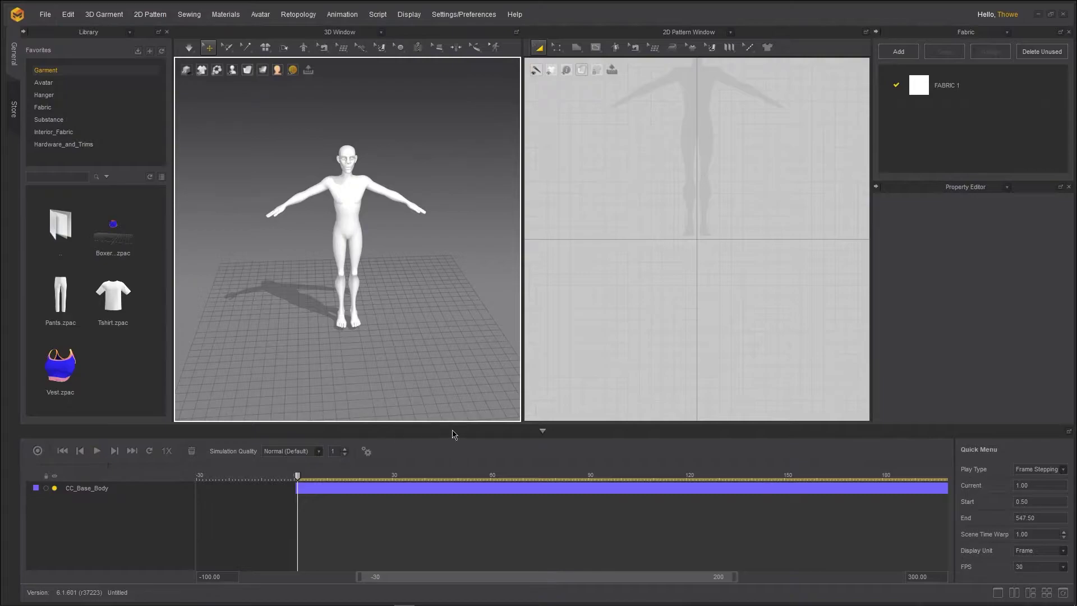
left_click(543, 430)
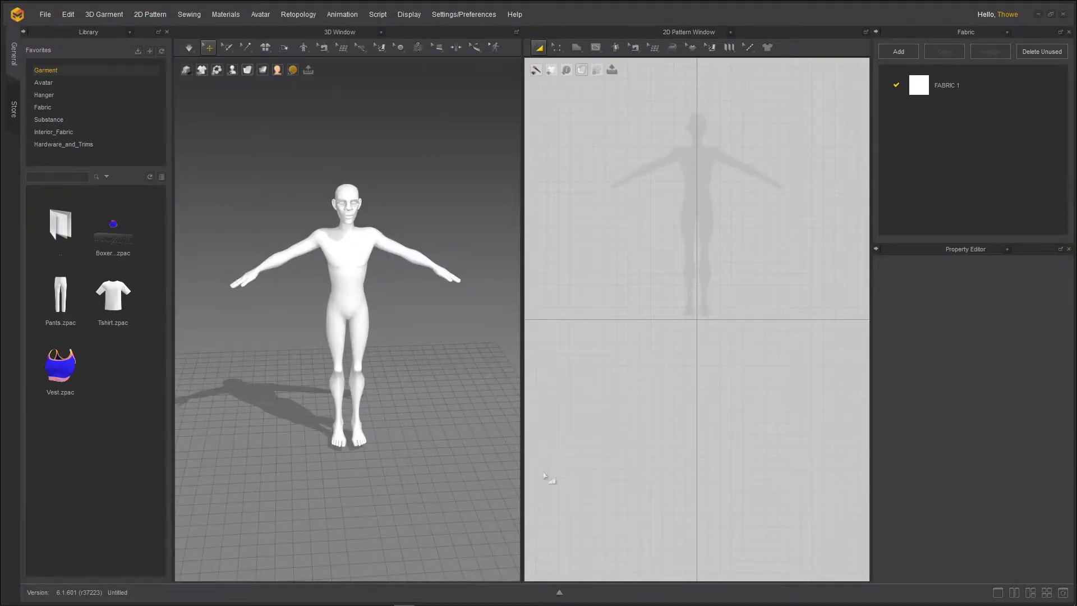
left_click(560, 594)
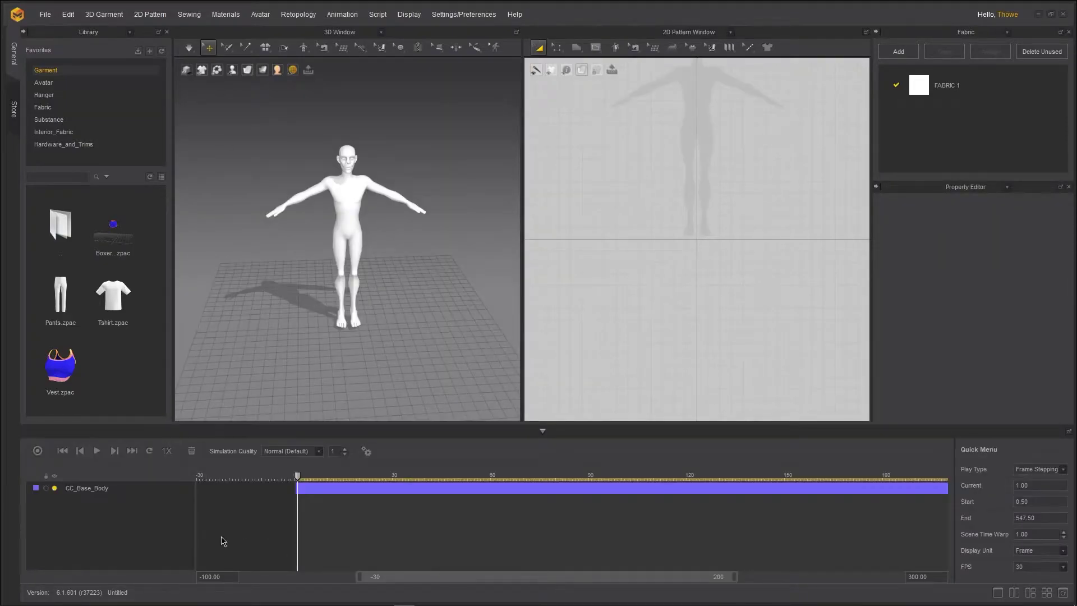
left_click(96, 450)
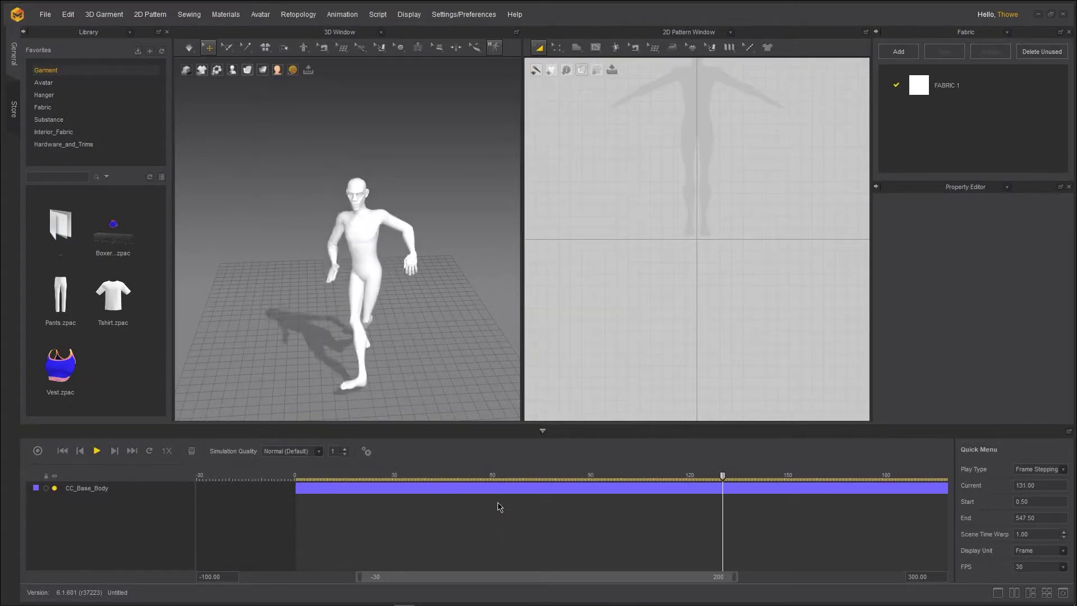
scroll(479, 353, "up", 5)
scroll(482, 356, "down", 4)
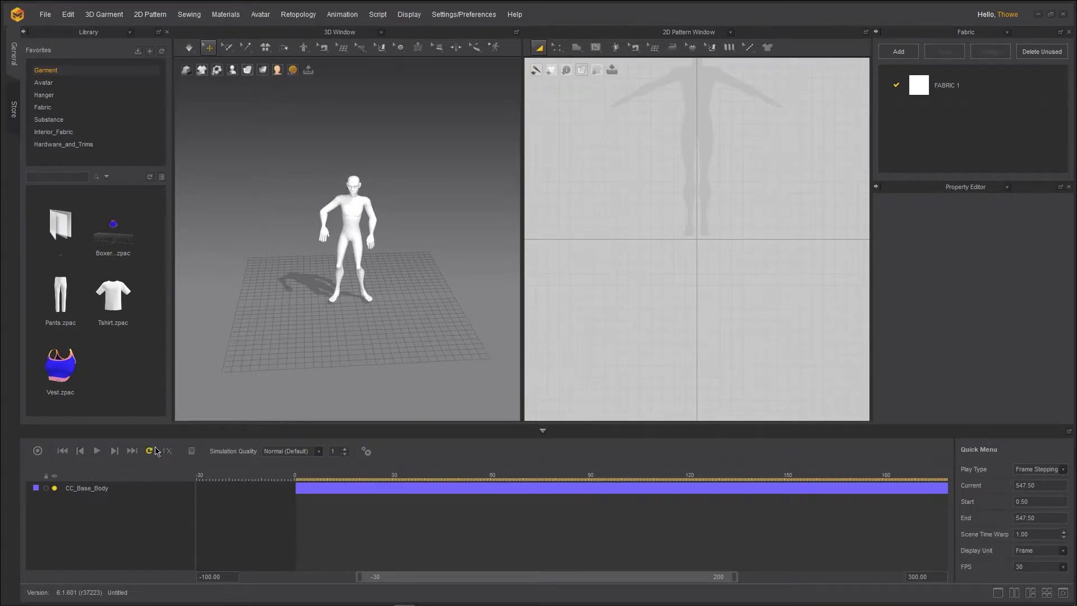
left_click(79, 451)
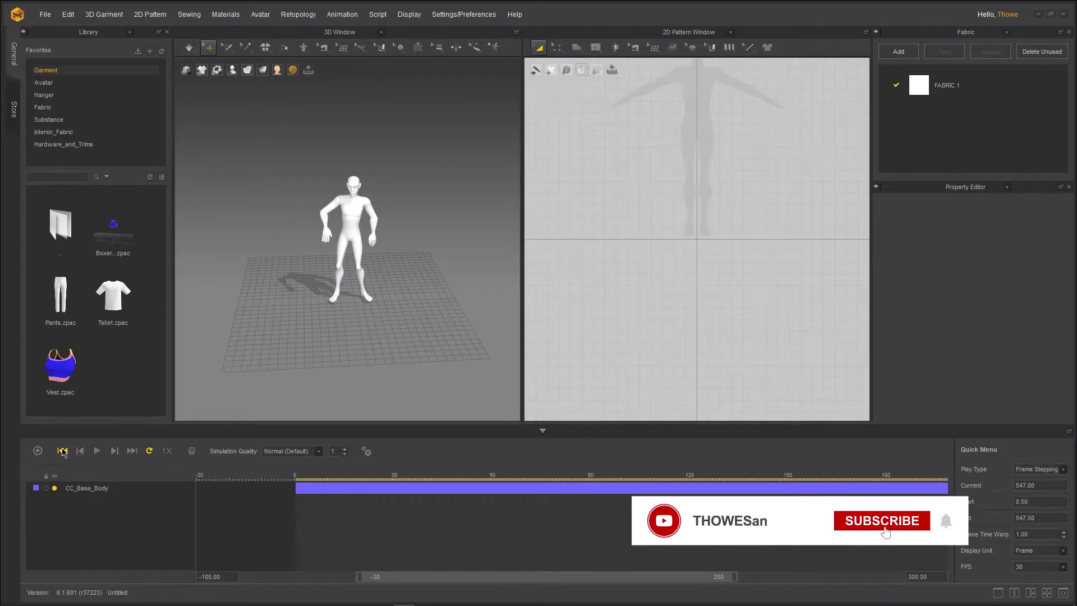
left_click(62, 450)
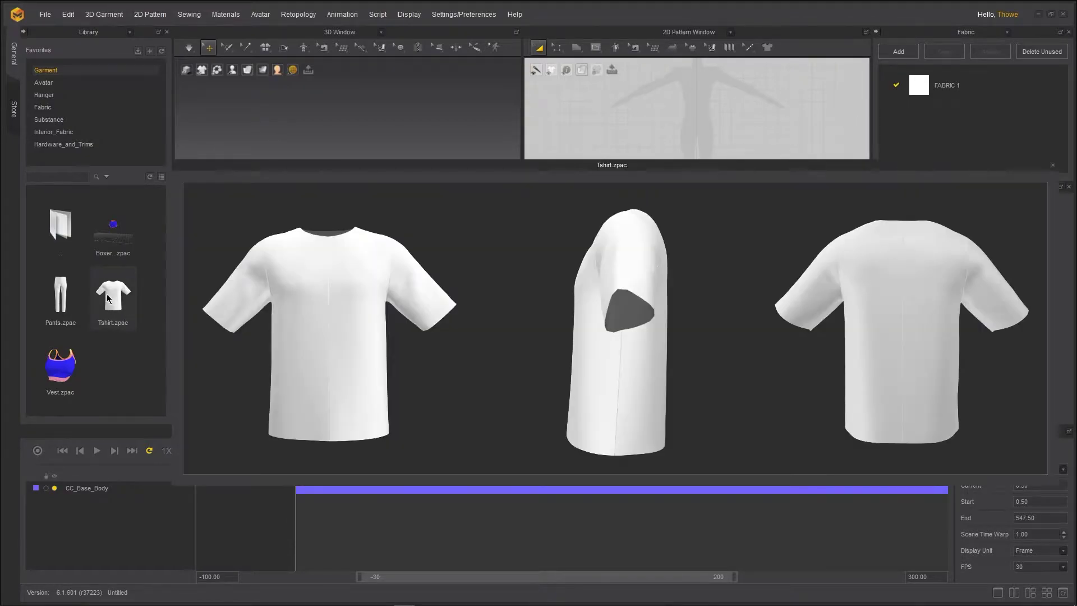
Drop Tshirt.zpac from the Library onto the avatar and proceed past the low-memory warning
left_click_drag(113, 297, 344, 220)
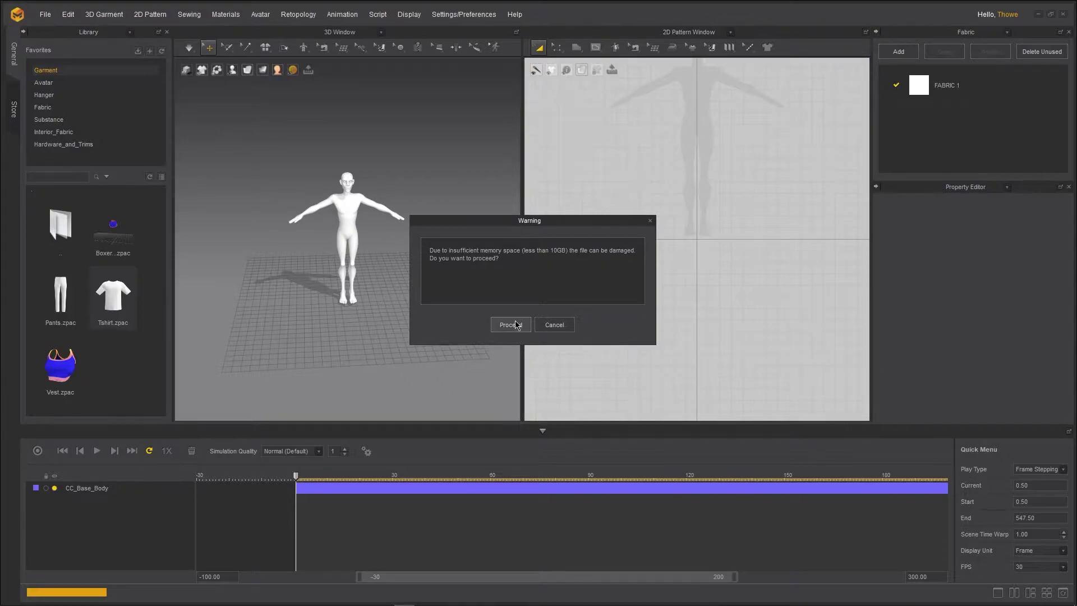
left_click(511, 324)
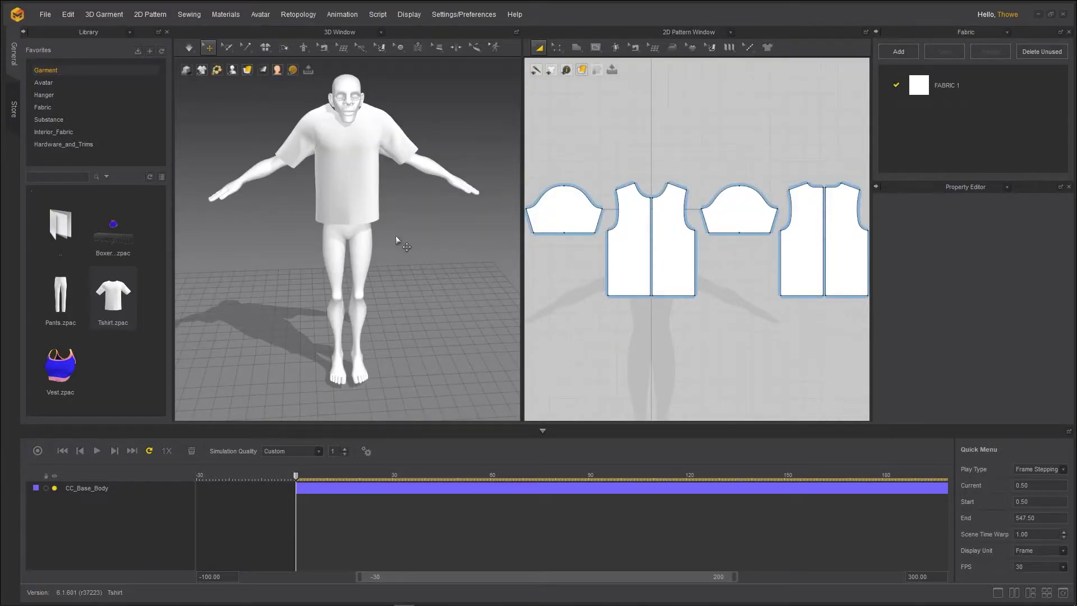
key("super+r")
key("Escape")
key("super+r")
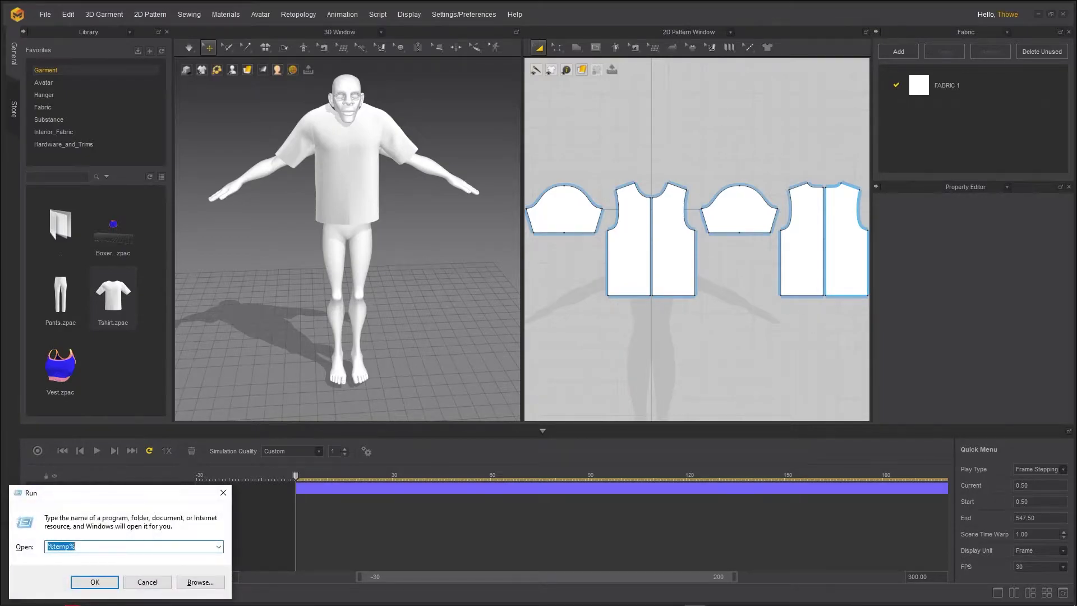
key("Escape")
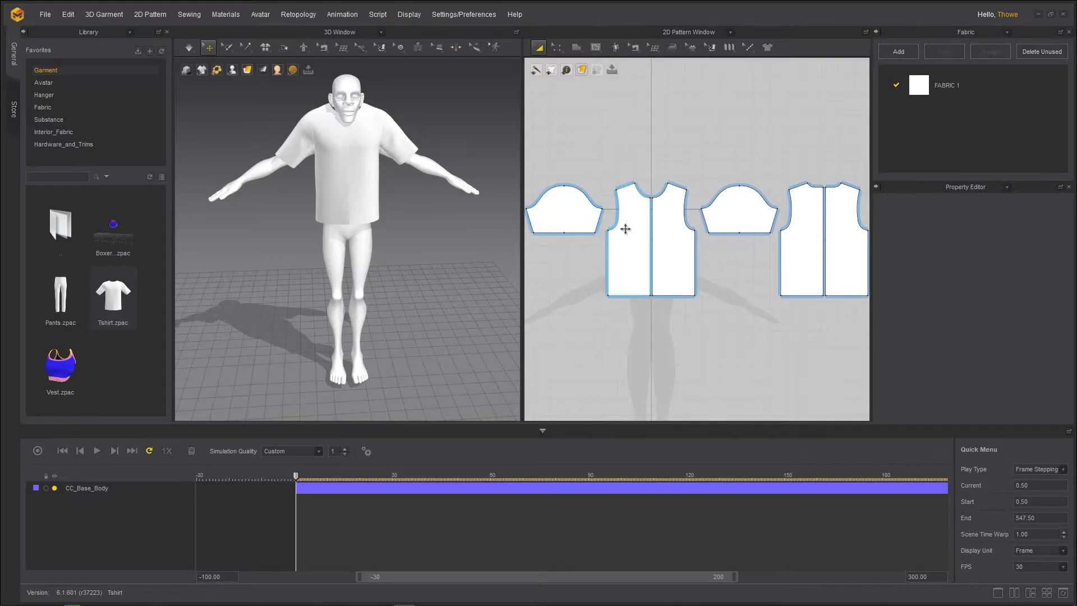
Select the whole T-shirt and move it lower on the avatar
scroll(625, 229, "down", 5)
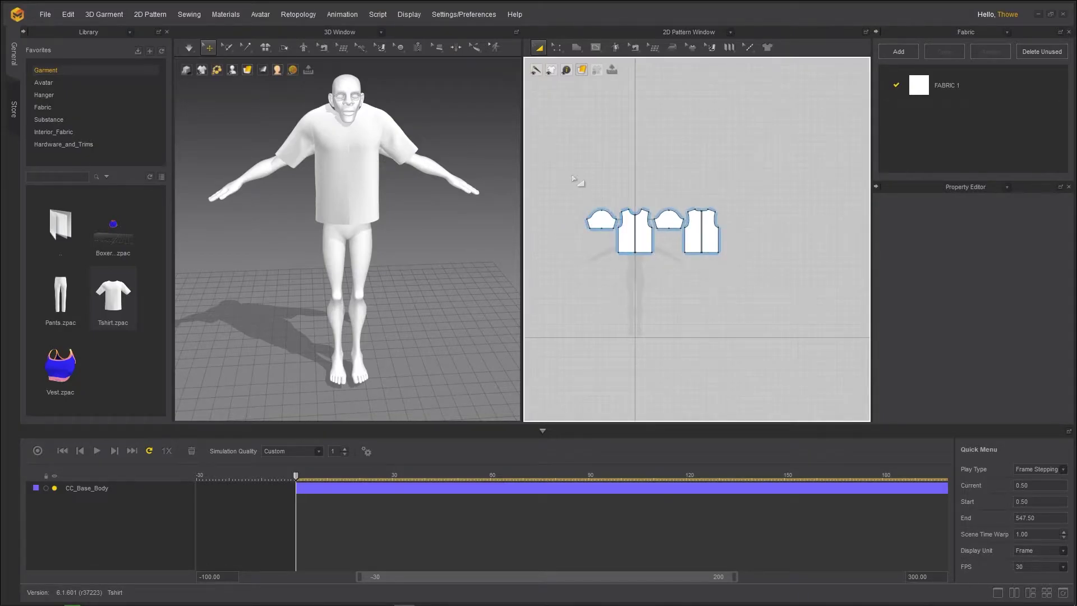
left_click_drag(572, 175, 747, 306)
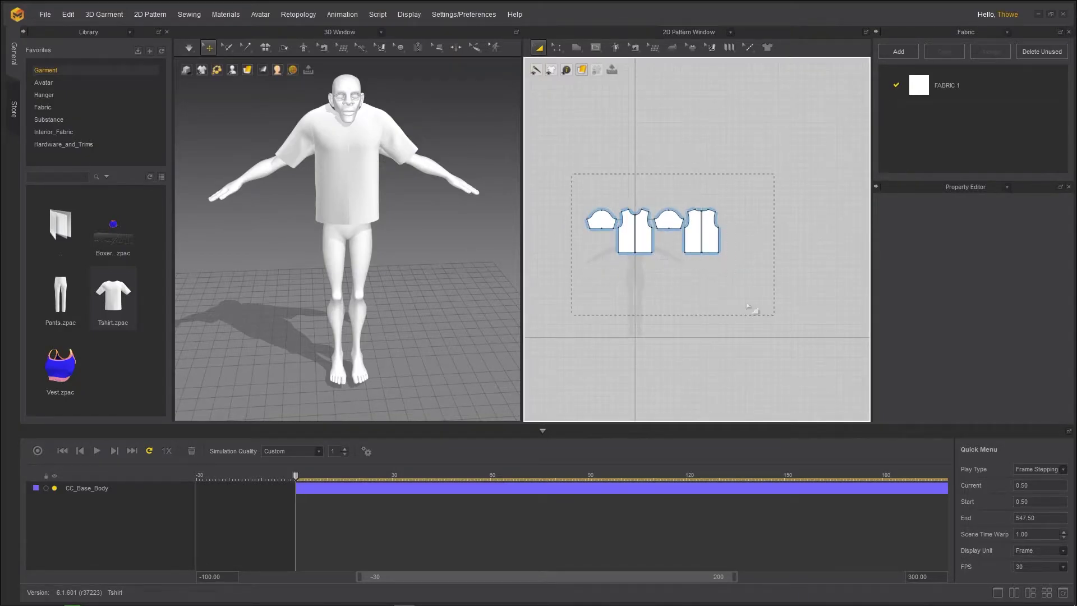
left_click(356, 144)
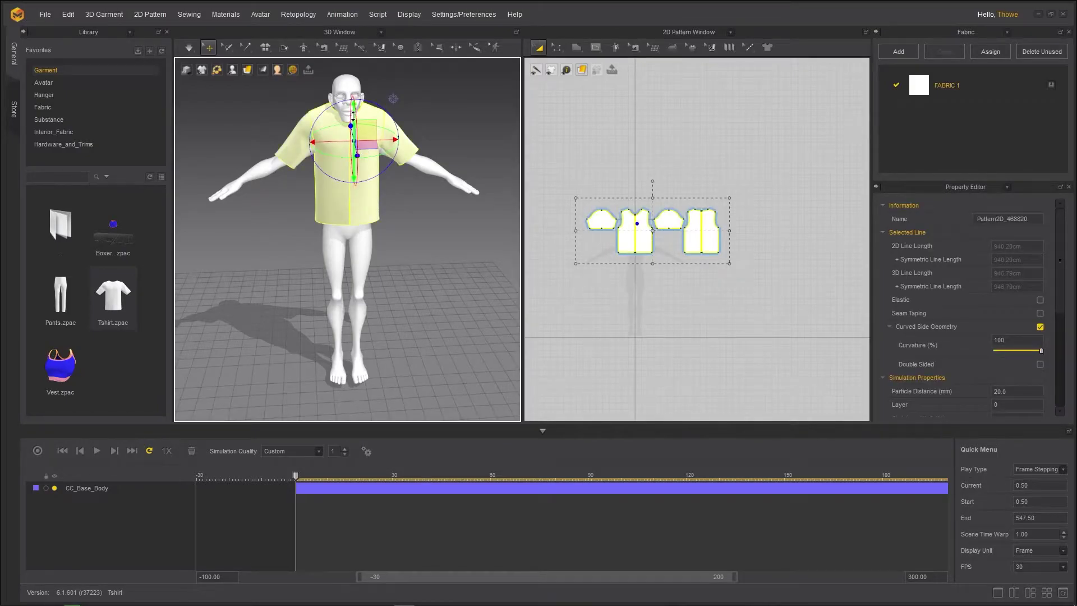
left_click_drag(353, 116, 346, 132)
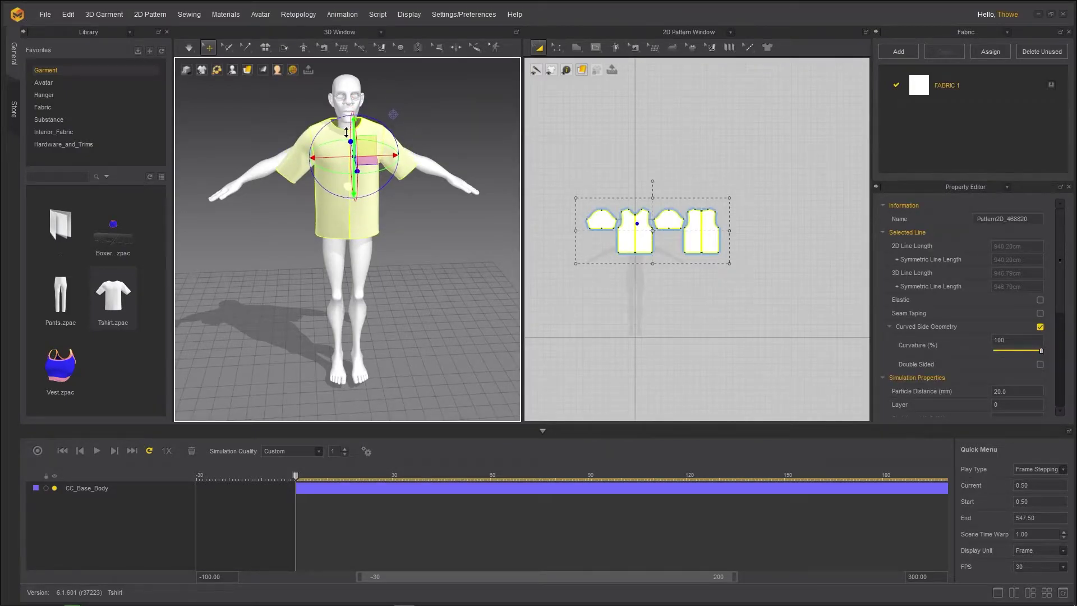
Orbit around the avatar to check the shirt's back and sleeve pieces
left_click(405, 193)
right_click_drag(405, 193, 297, 213)
left_click(386, 179)
right_click_drag(398, 175, 401, 227)
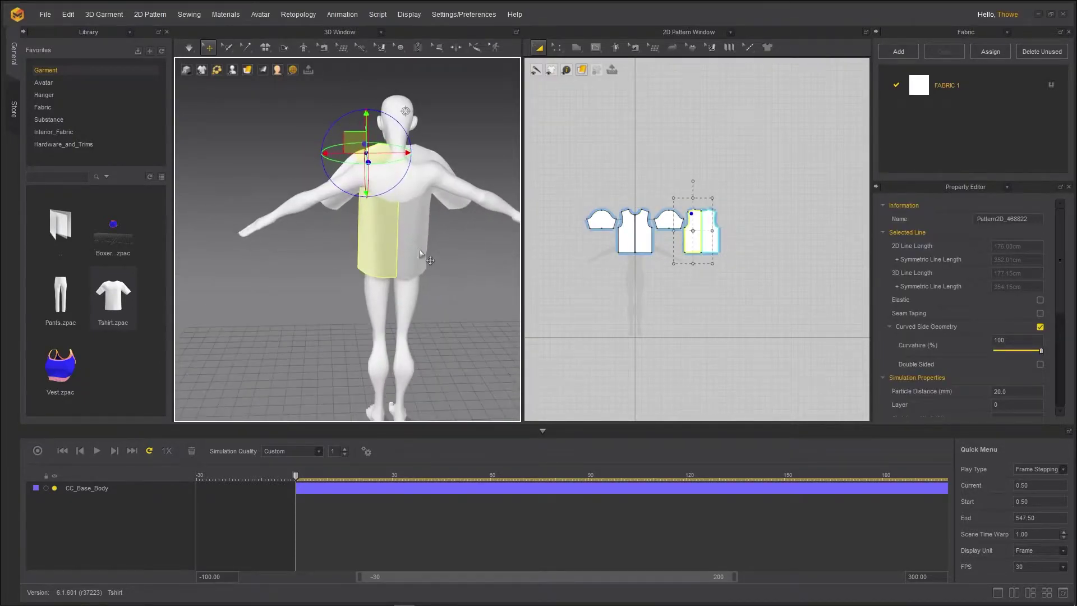
left_click(403, 230)
right_click_drag(311, 248, 361, 252)
left_click(391, 202)
left_click(303, 230)
Simulate the shirt until it drapes onto the body, then stop and deselect
key("space")
left_click(368, 253)
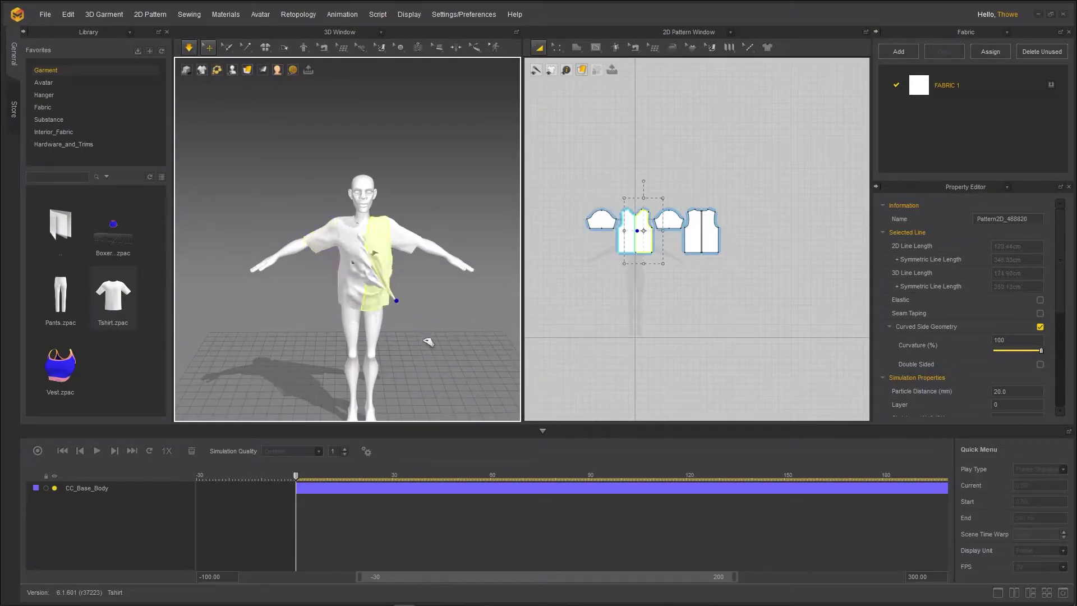
right_click_drag(337, 288, 399, 296)
key("space")
scroll(384, 294, "down", 5)
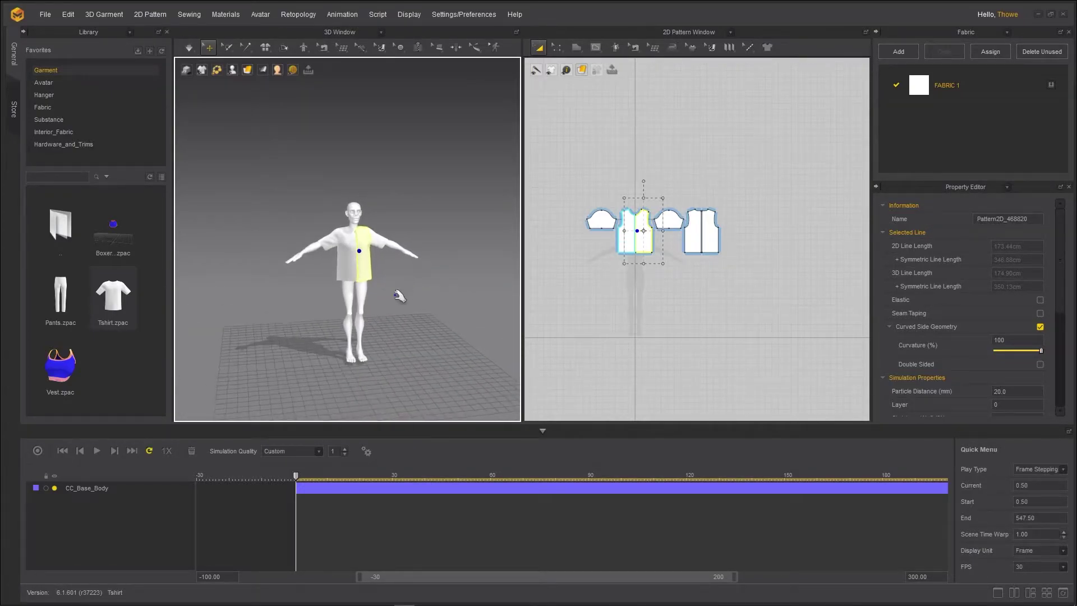
left_click(396, 313)
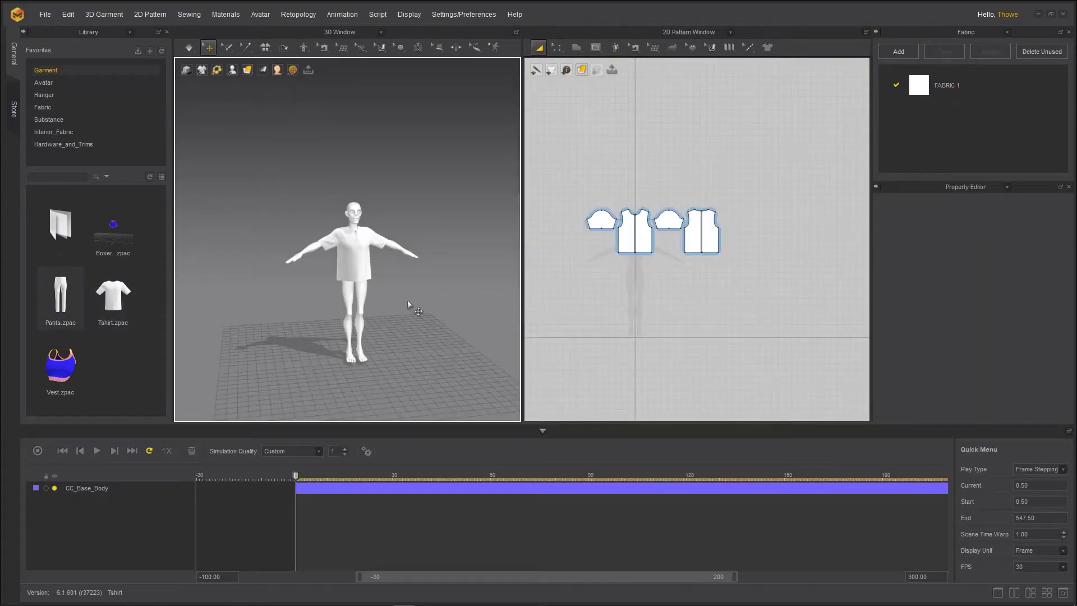
scroll(394, 273, "down", 1)
Add Pants.zpac to the avatar alongside the T-shirt, then select each garment's fabric
left_click_drag(64, 308, 294, 312)
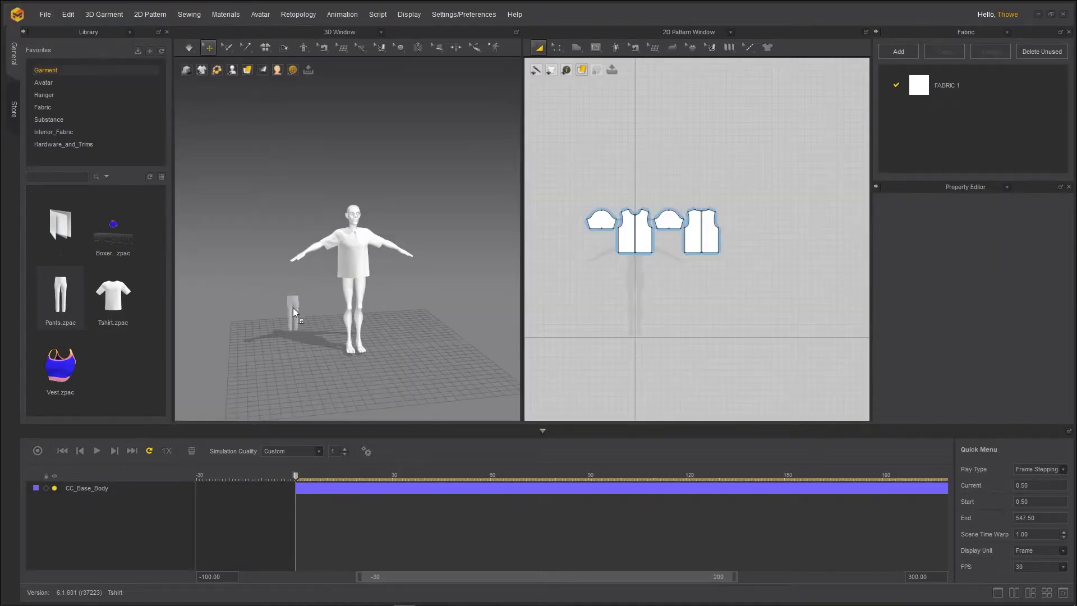
left_click_drag(353, 293, 353, 292)
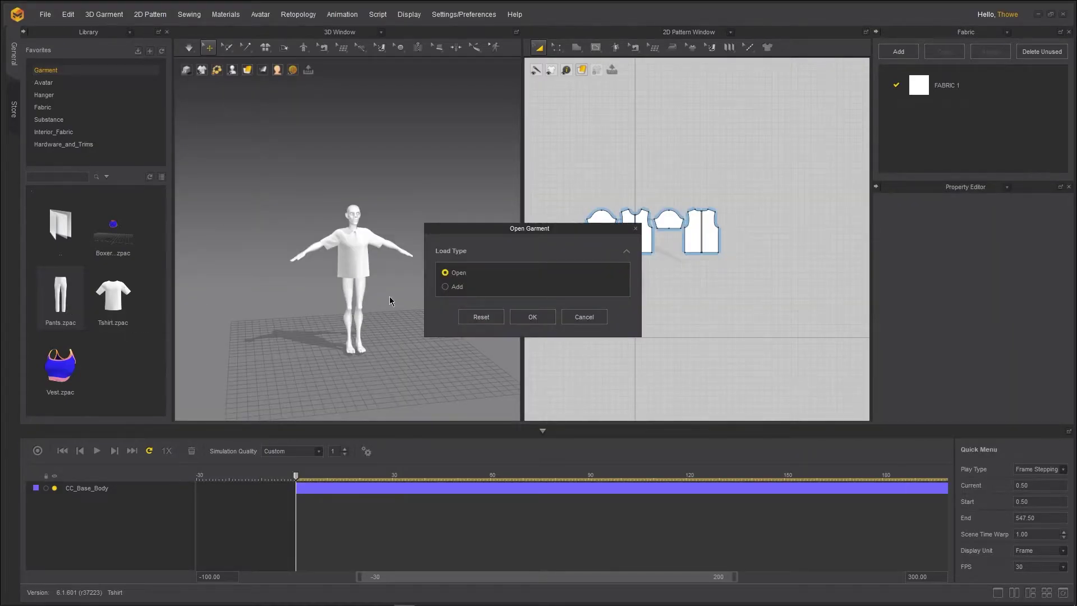
left_click(460, 288)
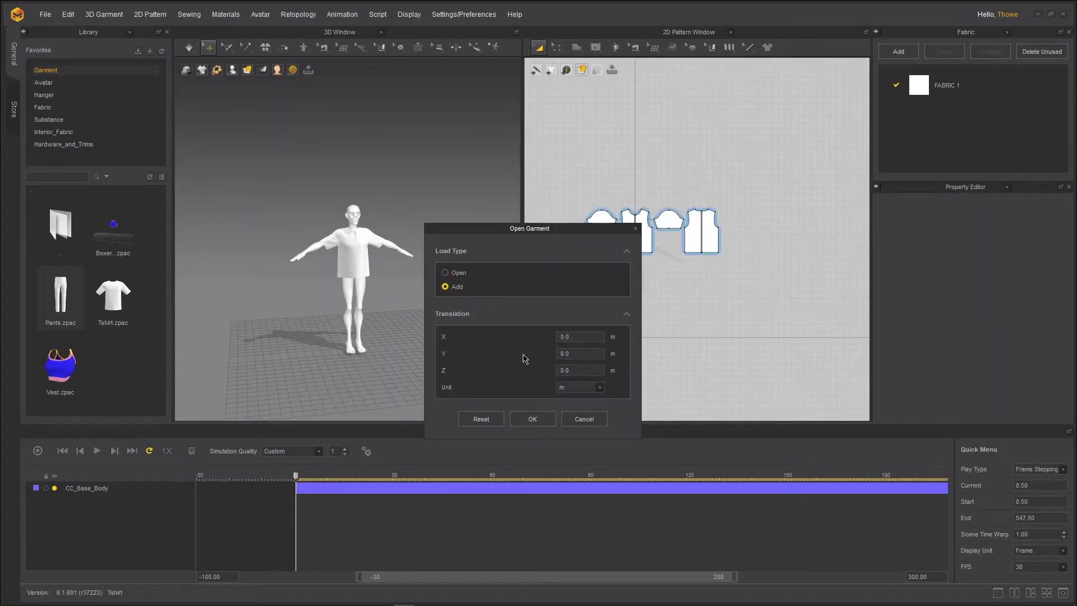
left_click(532, 419)
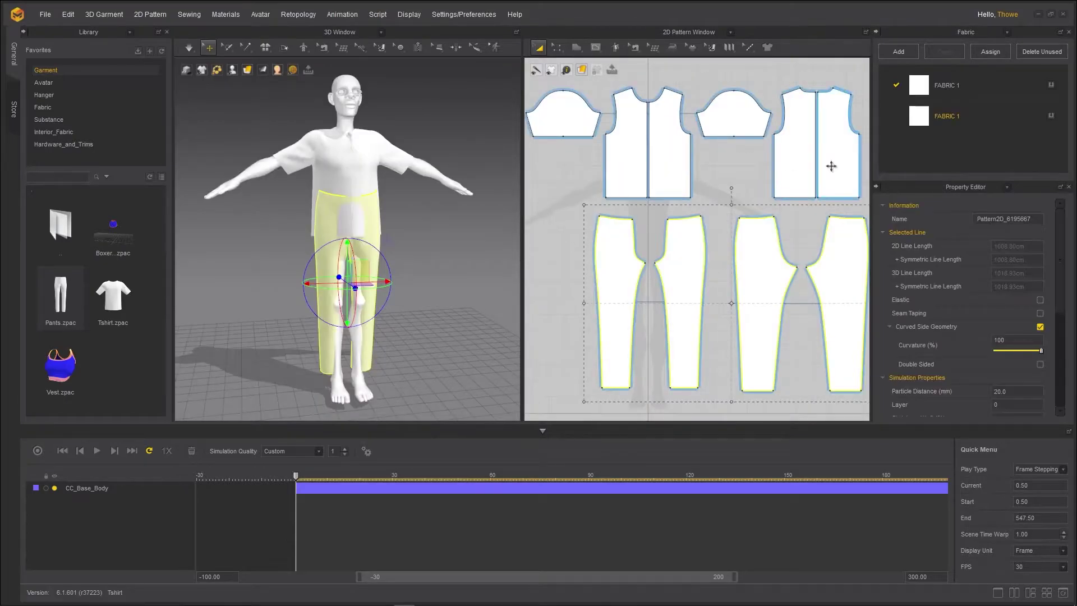
scroll(694, 275, "down", 1)
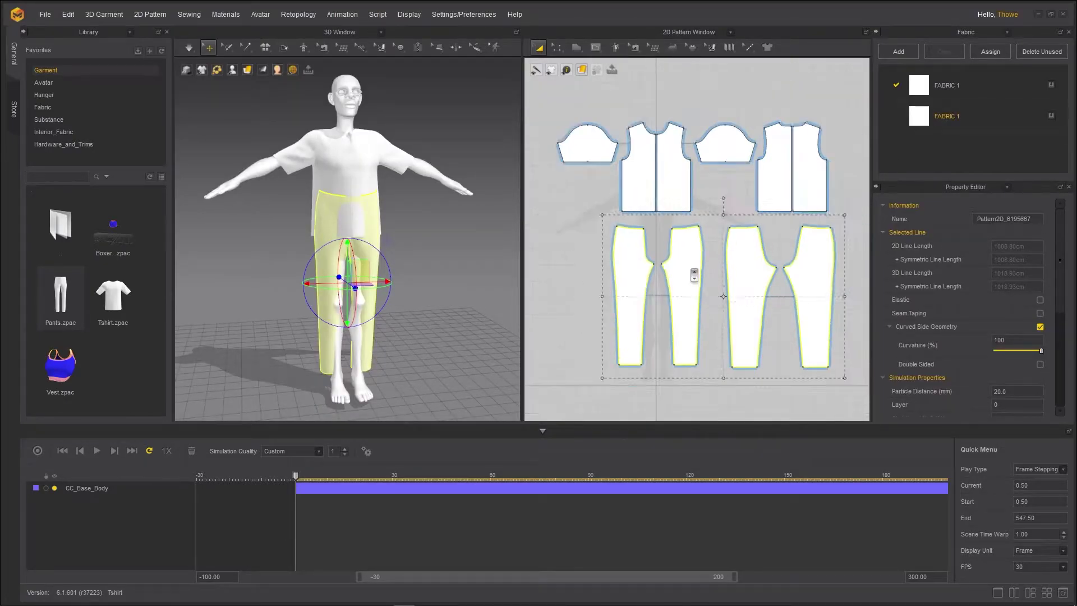
scroll(694, 274, "down", 2)
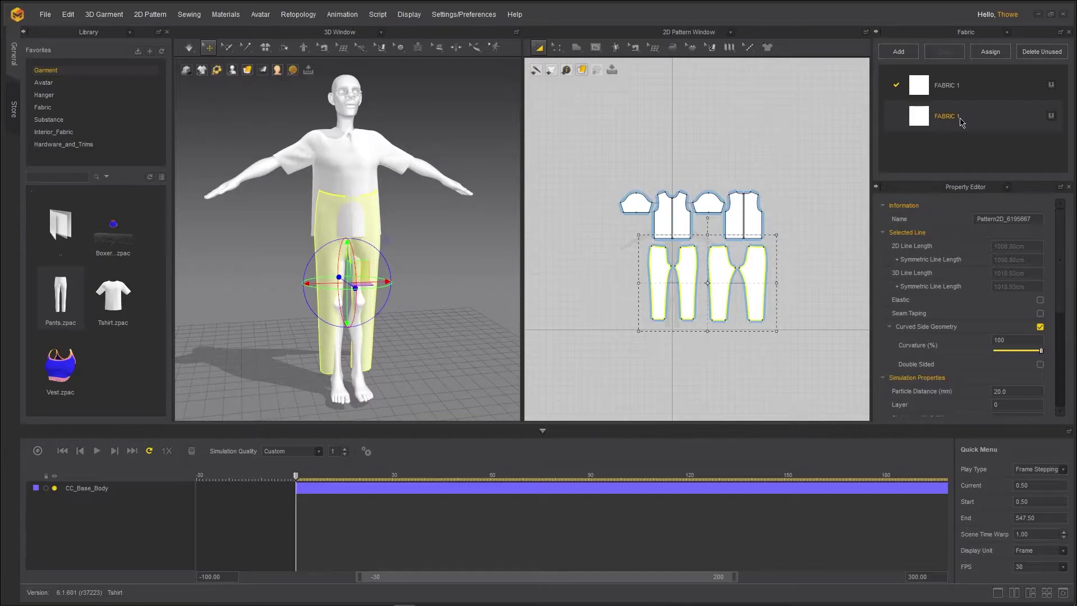
left_click(925, 118)
left_click(977, 87)
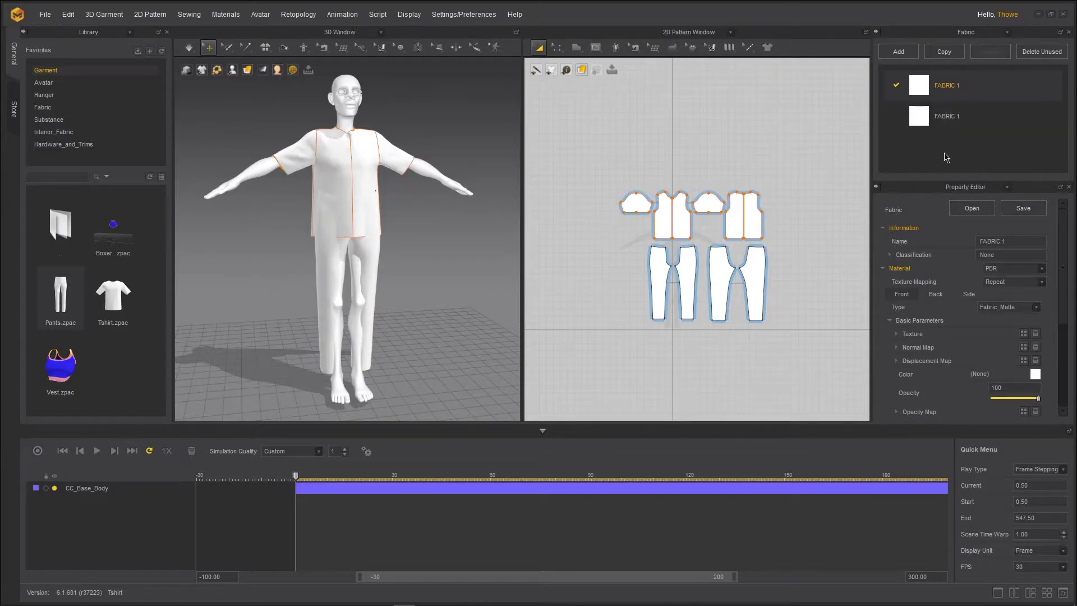
Merge the shirt's FABRIC 1 and the pants' FABRIC 2 into a new fabric
right_click(961, 119)
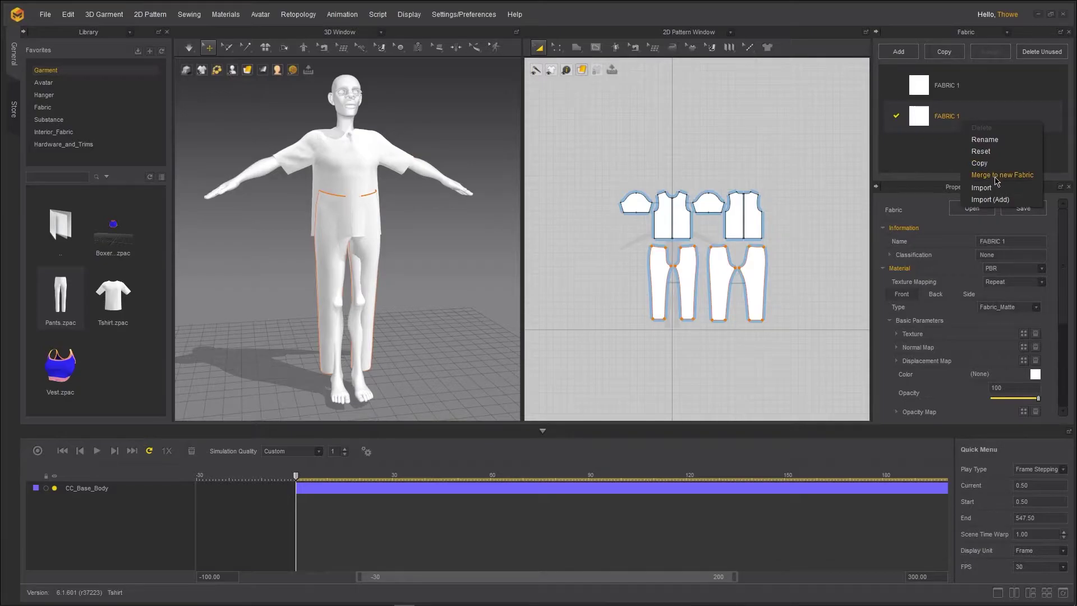
left_click(996, 175)
left_click(959, 99)
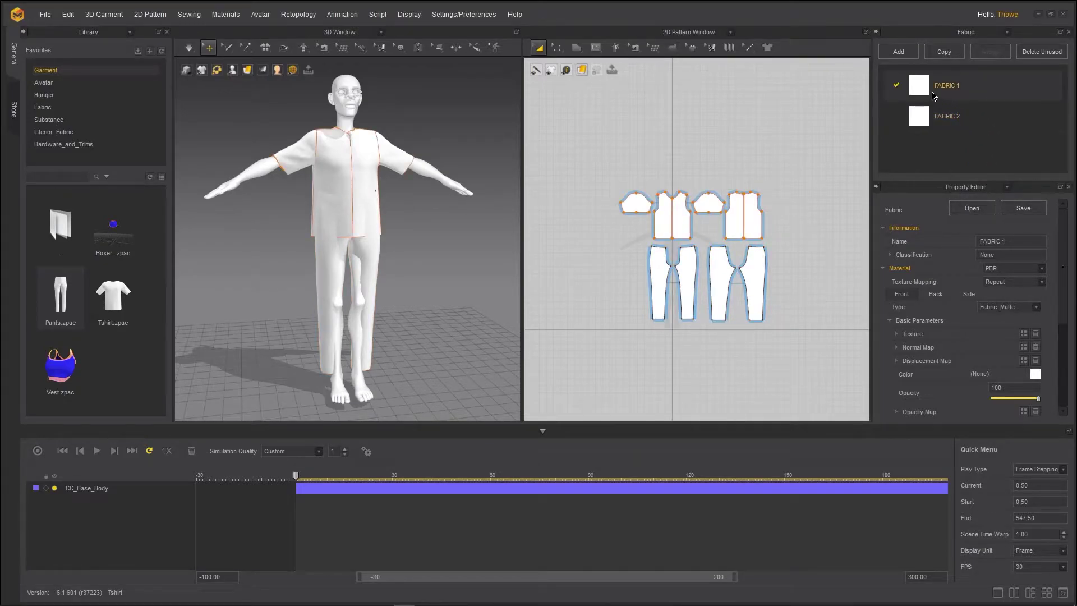
right_click(955, 91)
left_click(794, 179)
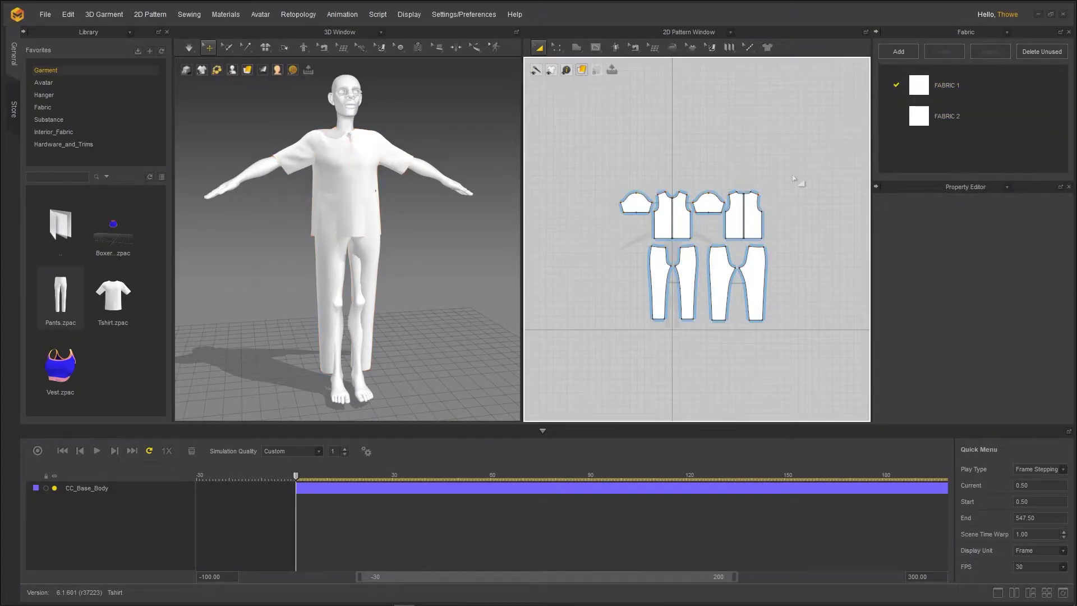
left_click(930, 77)
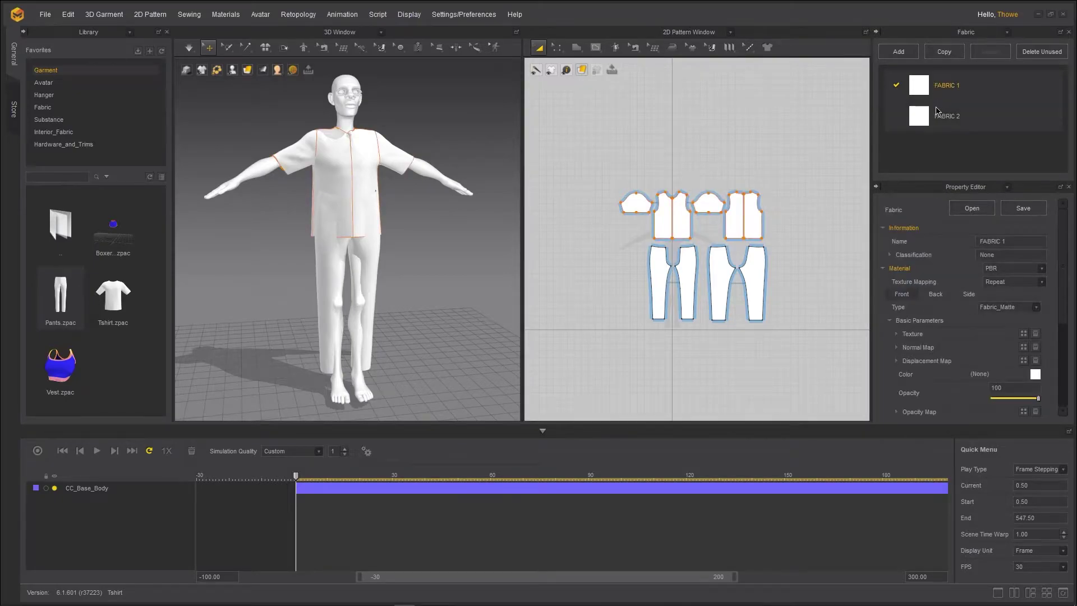
left_click(937, 114)
right_click(936, 110)
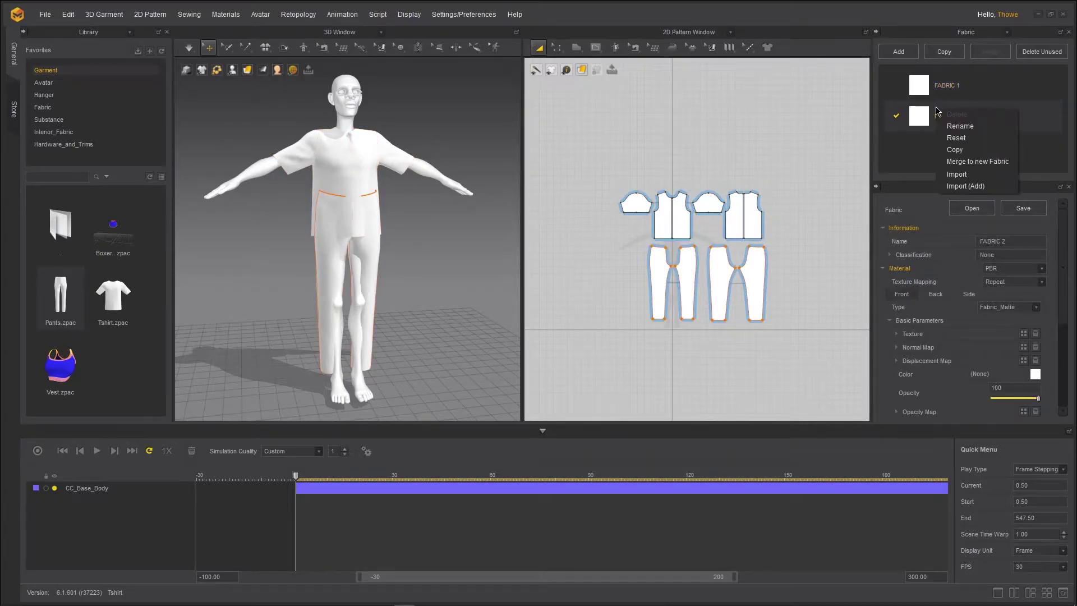
left_click(974, 162)
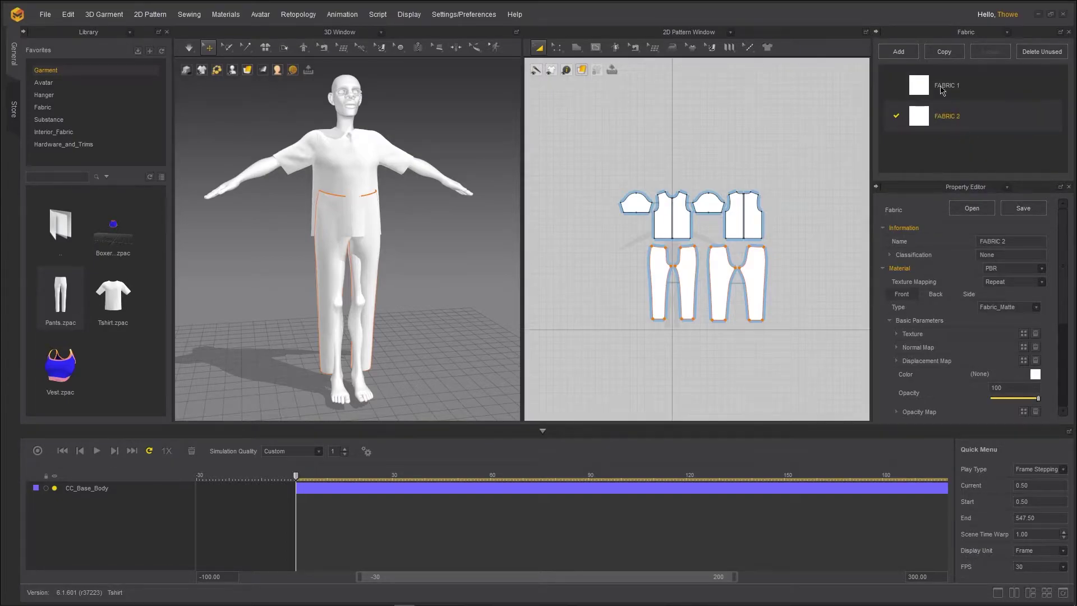
Delete the leftover FABRIC 1 and rename the merged fabric to 'Outfit'
right_click(946, 92)
left_click(956, 97)
double_click(943, 88)
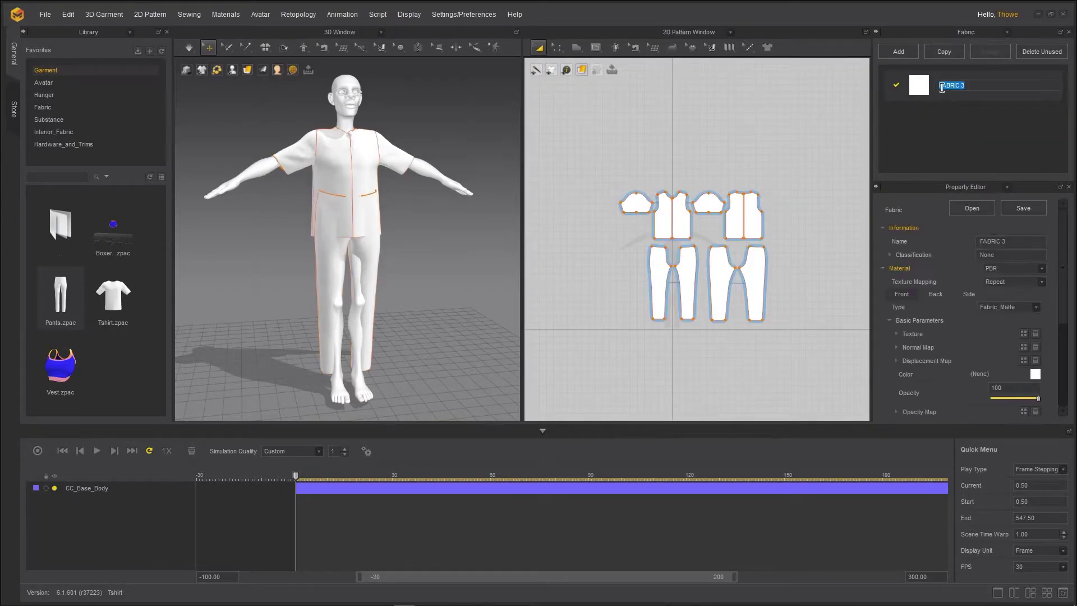
key("BackSpace")
type("Outfit")
key("Return")
key("ctrl+s")
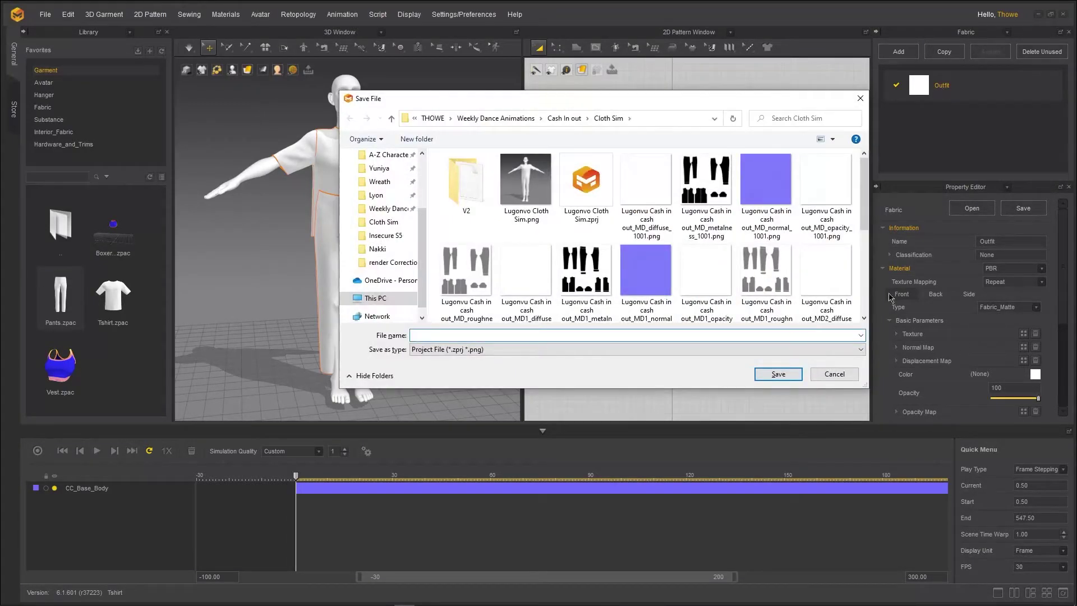
left_click(834, 374)
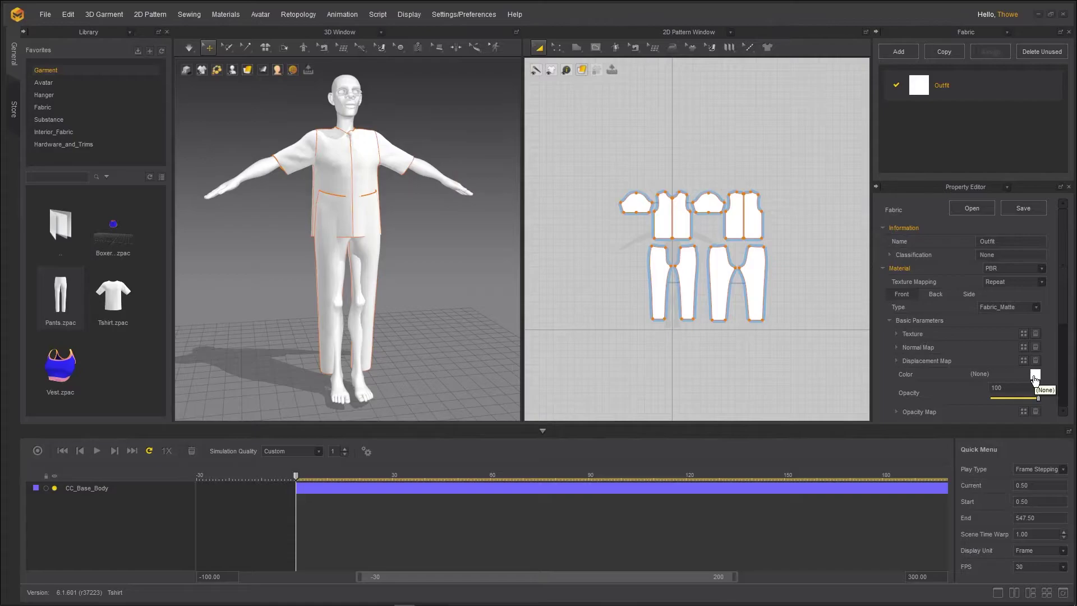
Try orange shades for the Outfit fabric colour and confirm orange
left_click(1035, 374)
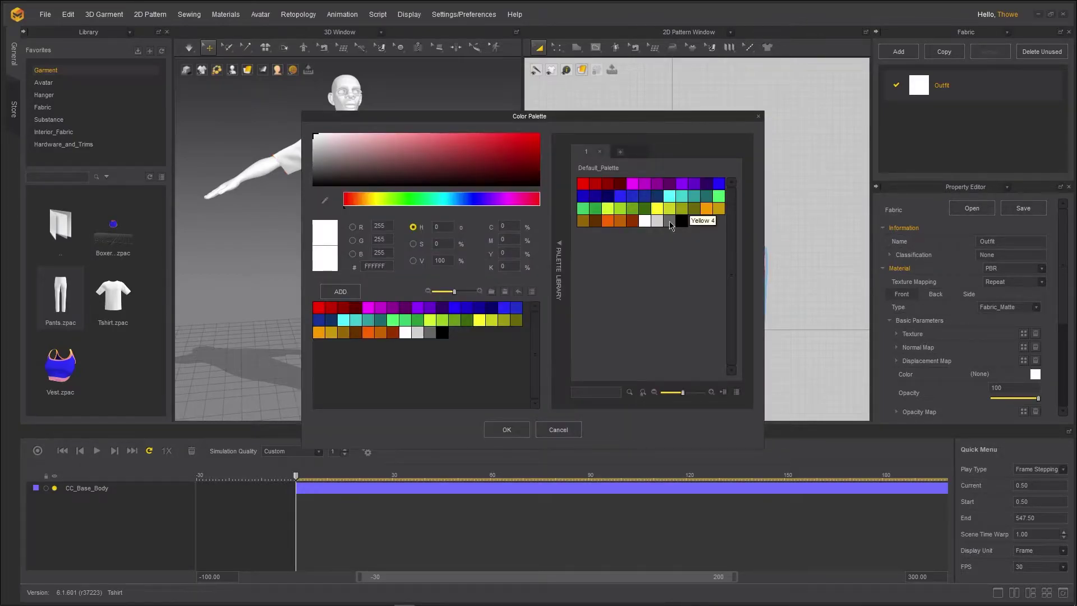
left_click(706, 210)
left_click(705, 211)
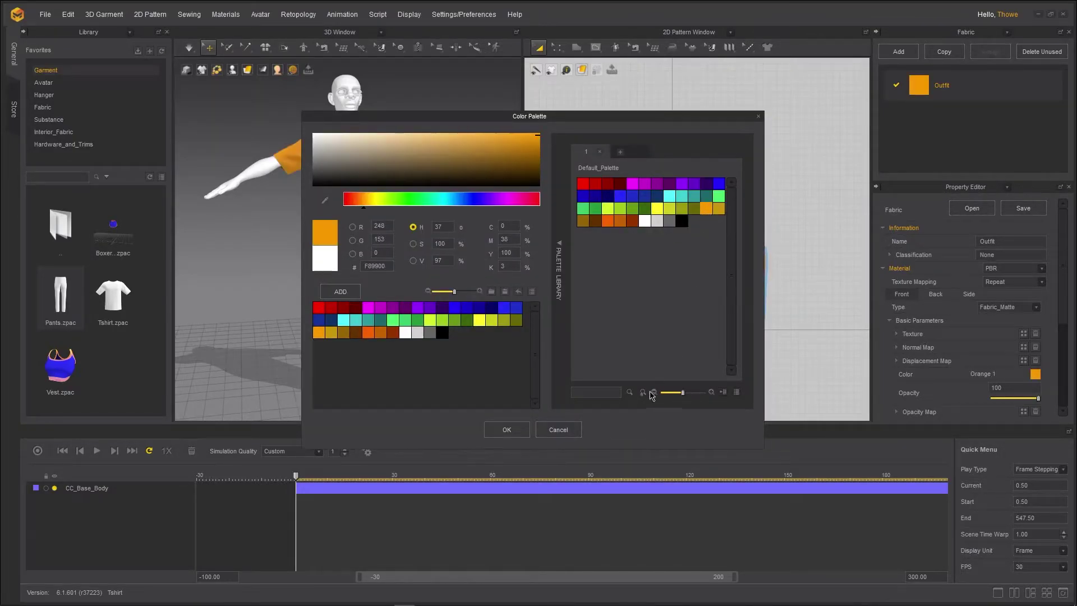
left_click(365, 335)
left_click(319, 333)
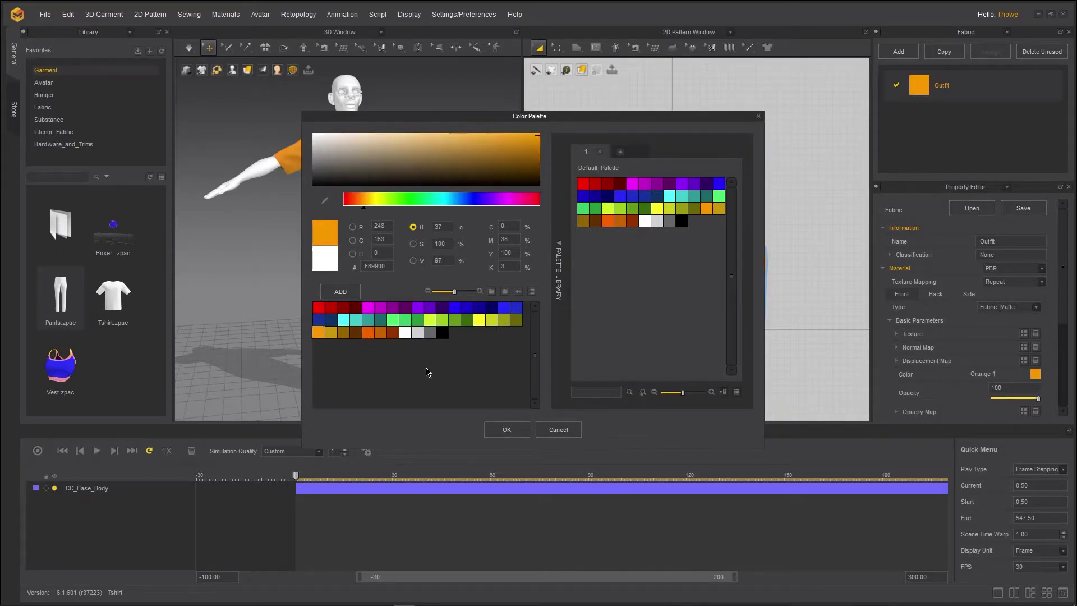
left_click(492, 427)
Select the front pants piece on the avatar and nudge it in 3D
left_click_drag(788, 301, 612, 282)
left_click(375, 270)
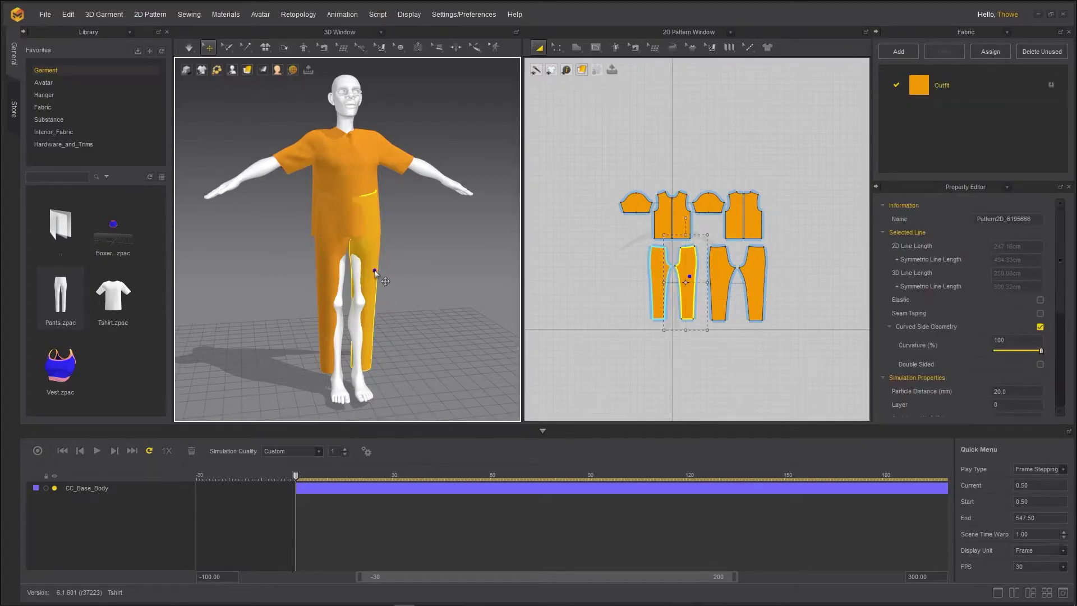
right_click_drag(414, 273, 374, 266)
left_click(362, 263)
left_click_drag(373, 266, 392, 282)
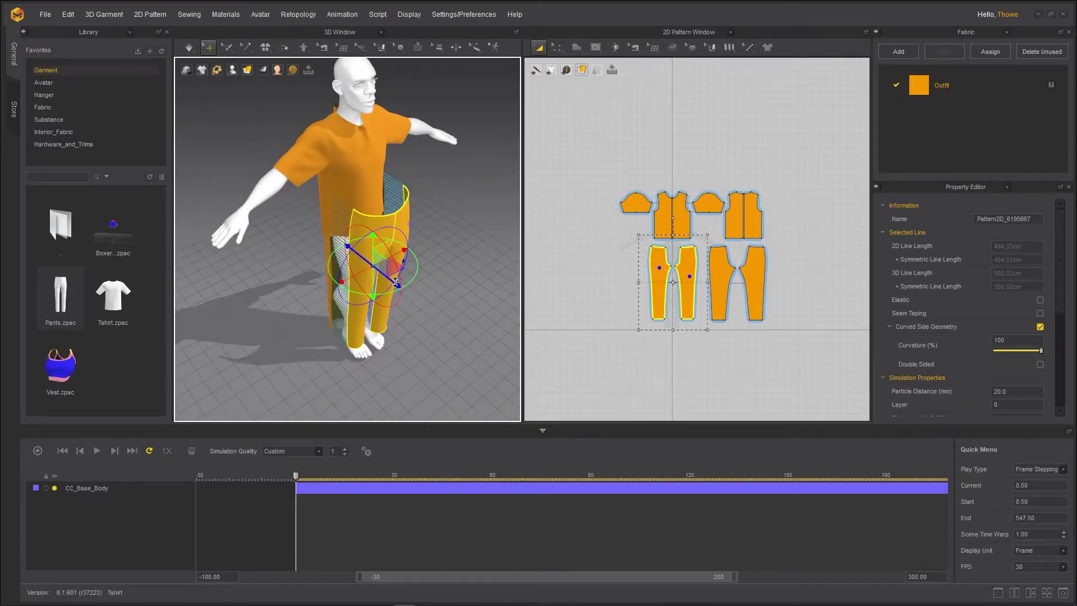
Recolour the Outfit fabric cyan, then pick Magenta 3 and Magenta 4
left_click(942, 85)
left_click(1035, 375)
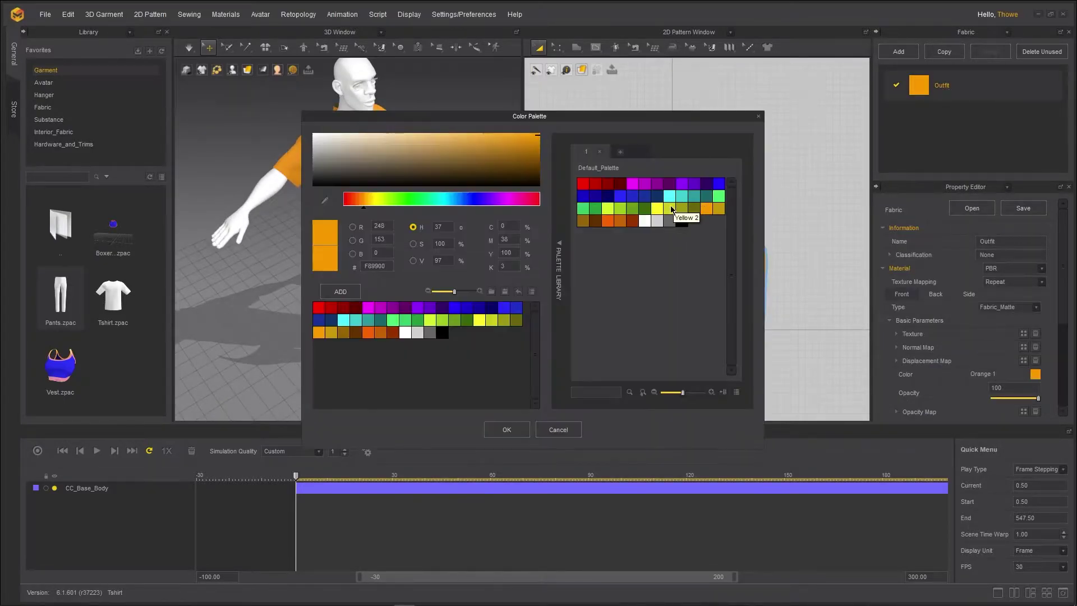
left_click(676, 199)
left_click(507, 429)
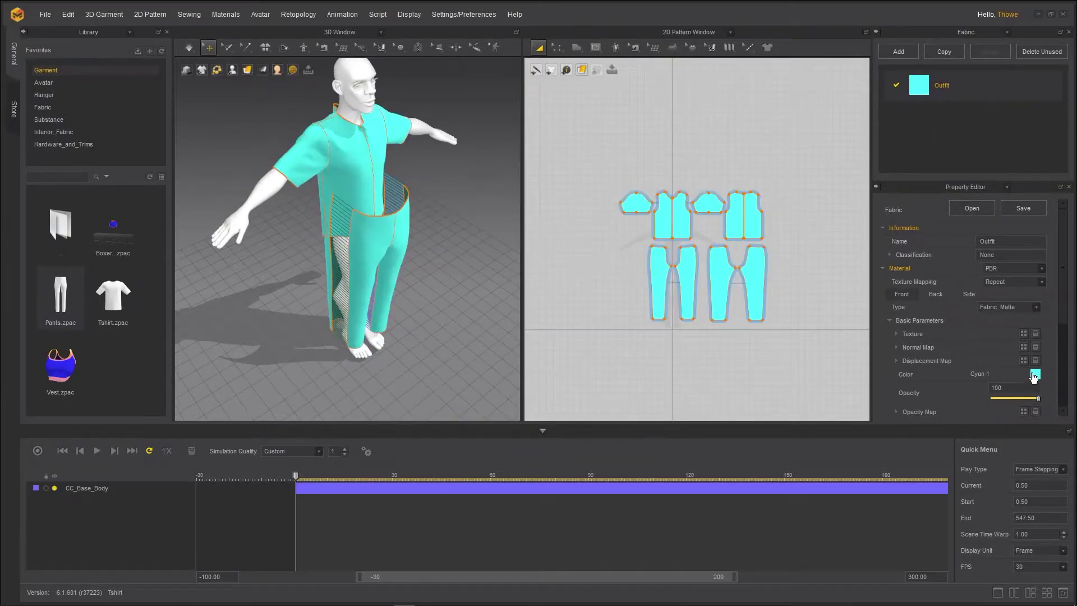
left_click(1035, 375)
left_click(655, 184)
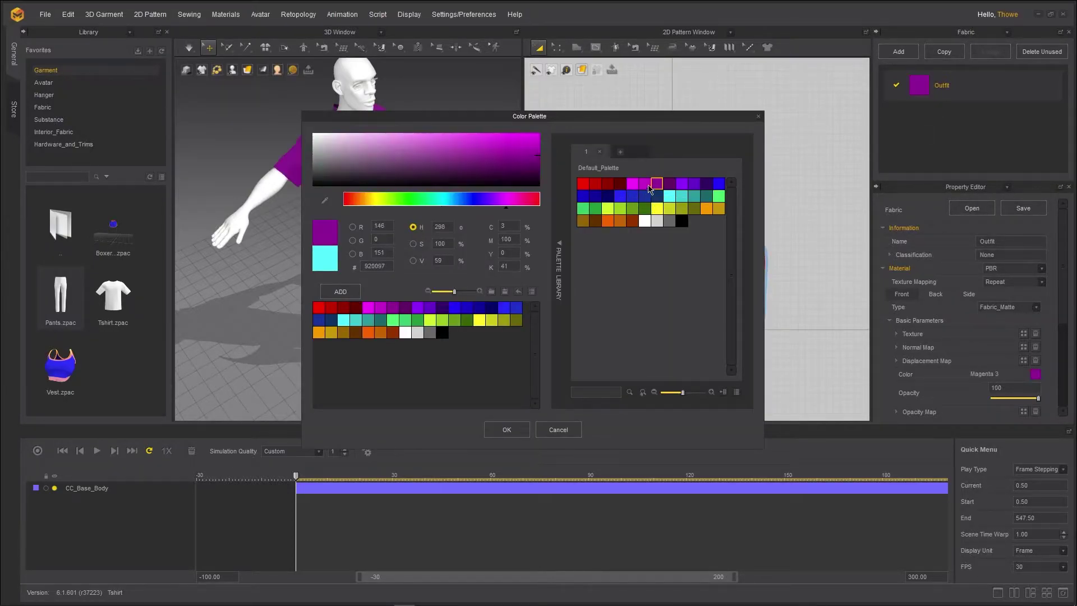
left_click(669, 188)
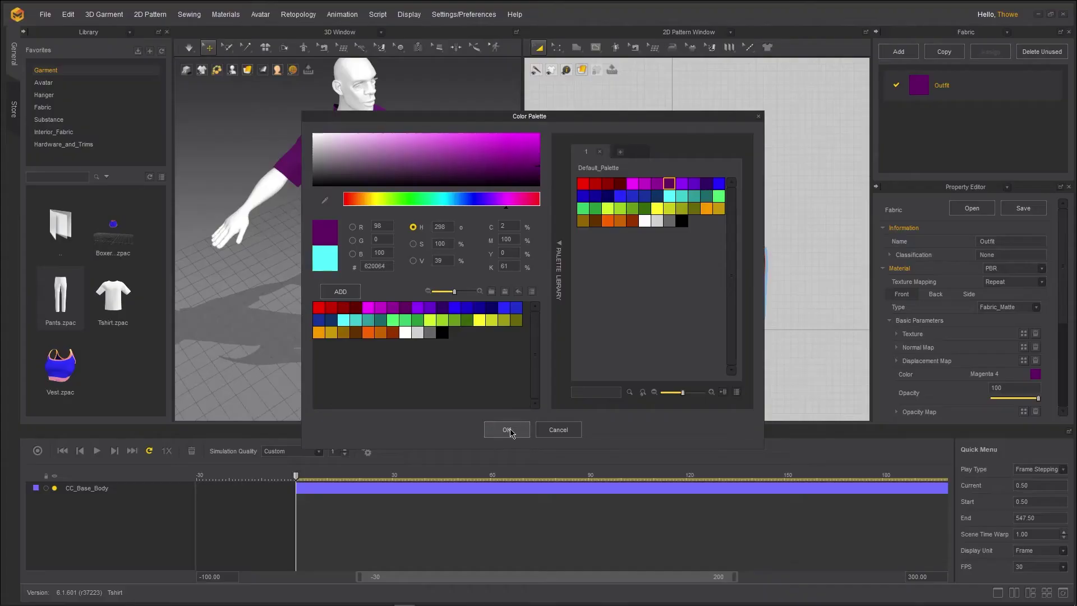
Confirm Magenta 4 so shirt and pants turn dark purple, then inspect a pants piece
left_click(510, 429)
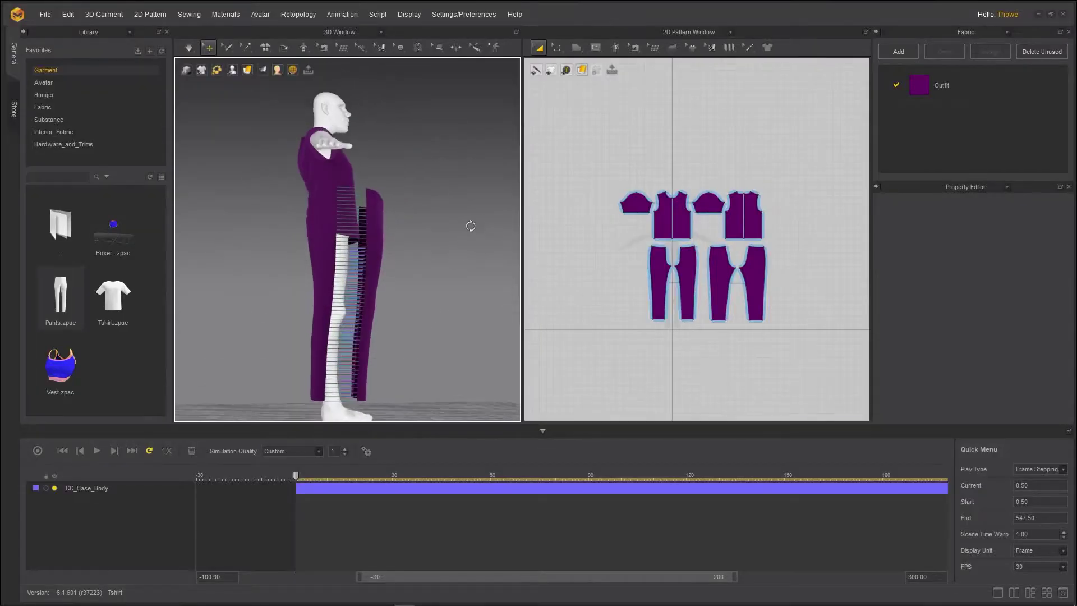
right_click_drag(469, 226, 354, 277)
left_click(342, 274)
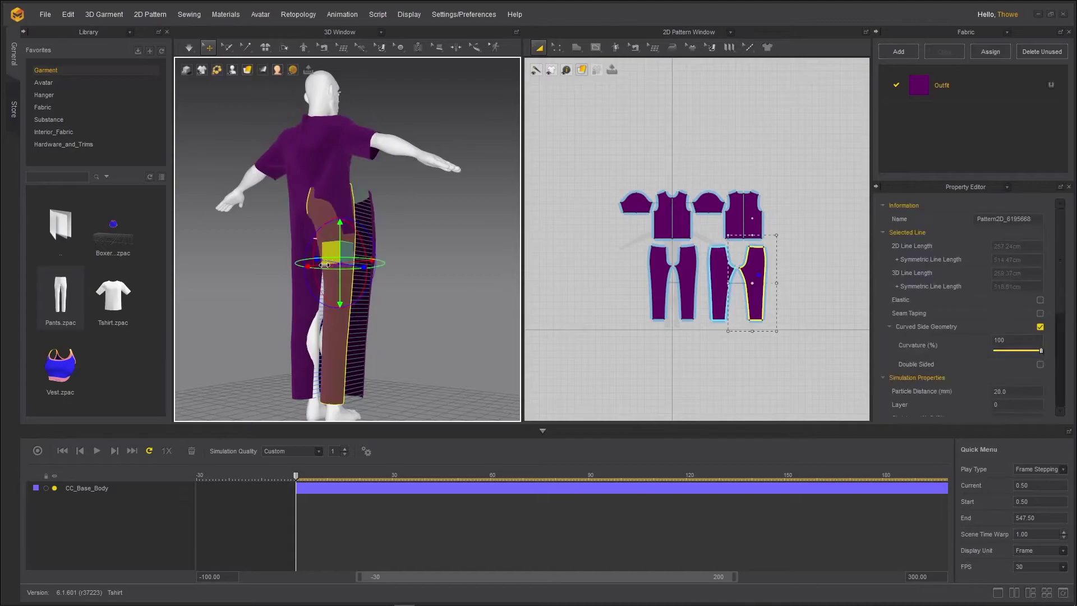
Select all four pants pattern pieces together in the 2D Pattern Window
left_click(293, 250, "shift")
right_click_drag(324, 245, 207, 252)
right_click_drag(309, 198, 265, 251)
left_click(808, 336)
left_click_drag(807, 337, 620, 260)
left_click(659, 280, "shift")
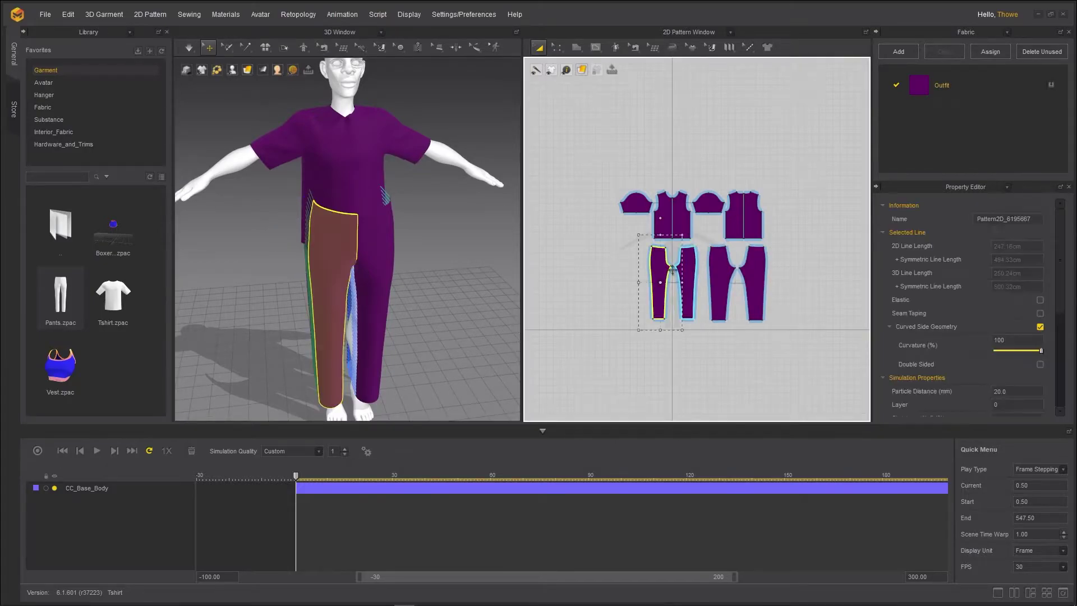
left_click(685, 280, "shift")
left_click(721, 280, "shift")
left_click(761, 280, "shift")
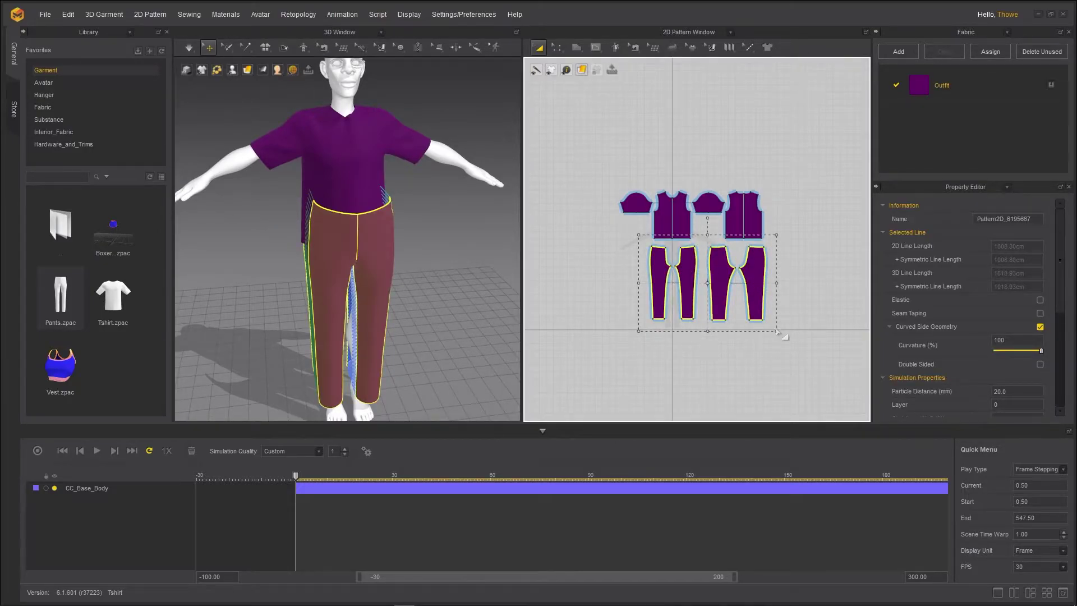
Scale the selected pants pieces narrower by the corner handle and simulate
left_click_drag(778, 334, 771, 335)
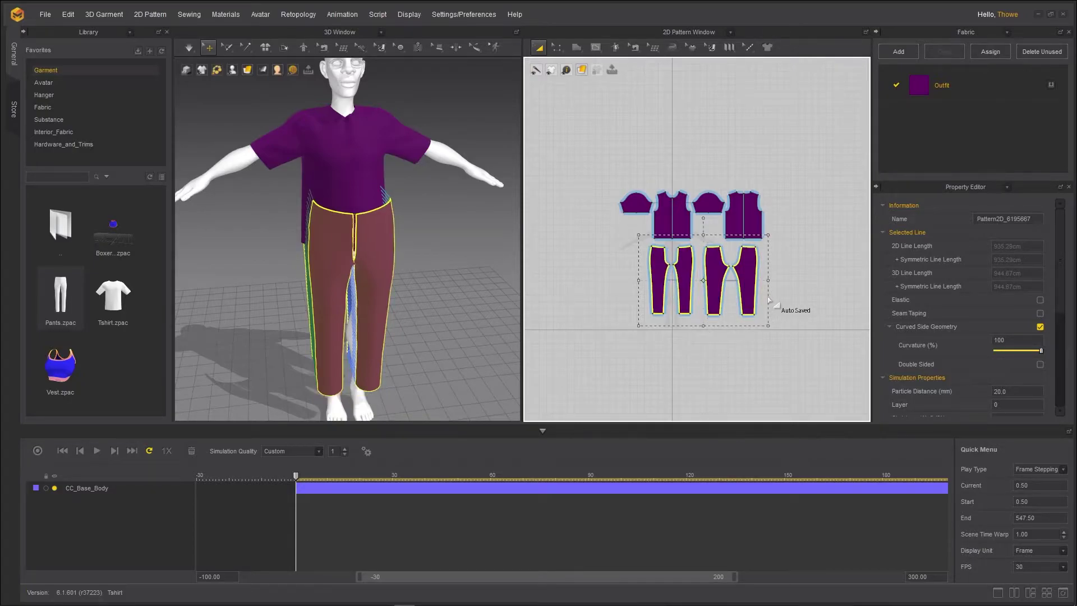
scroll(765, 292, "down", 2)
scroll(757, 254, "up", 5)
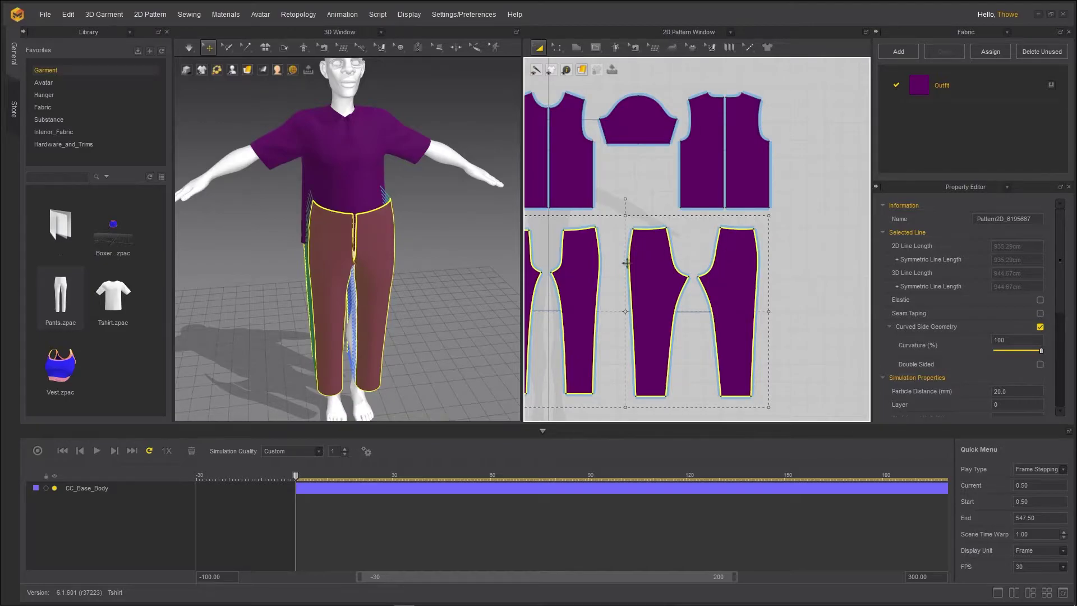
right_click_drag(626, 263, 687, 303)
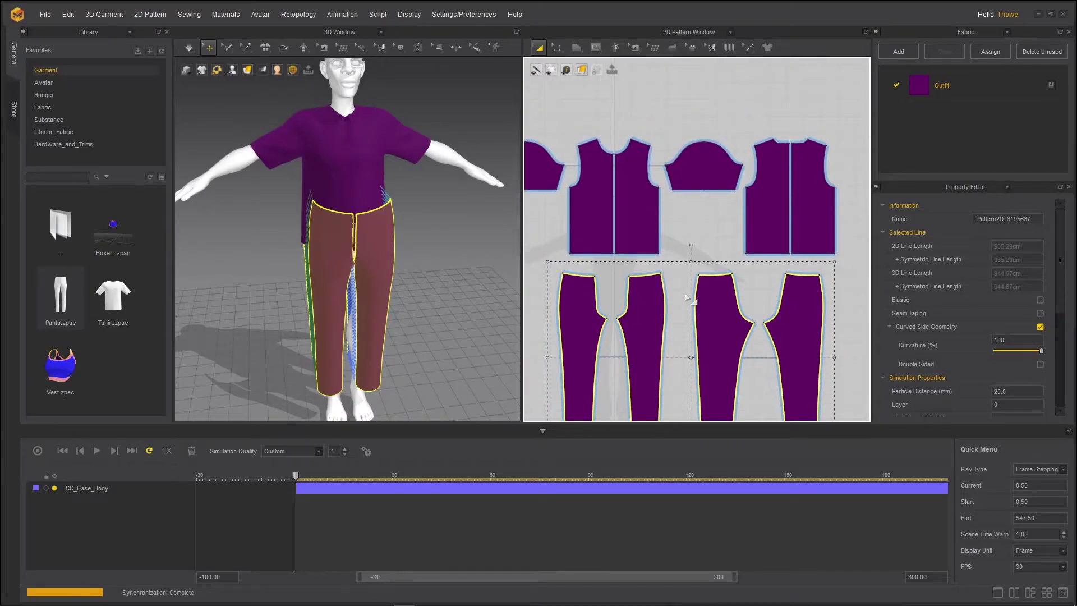
key("space")
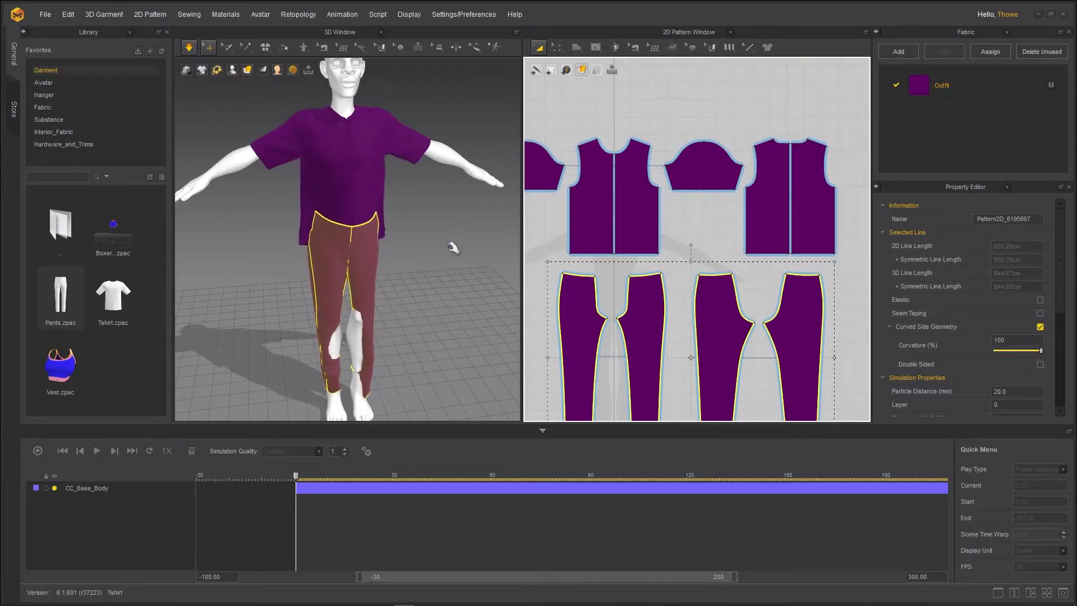
Stop the simulation and reset the pants pieces' 3D arrangement around the avatar
left_click(360, 212)
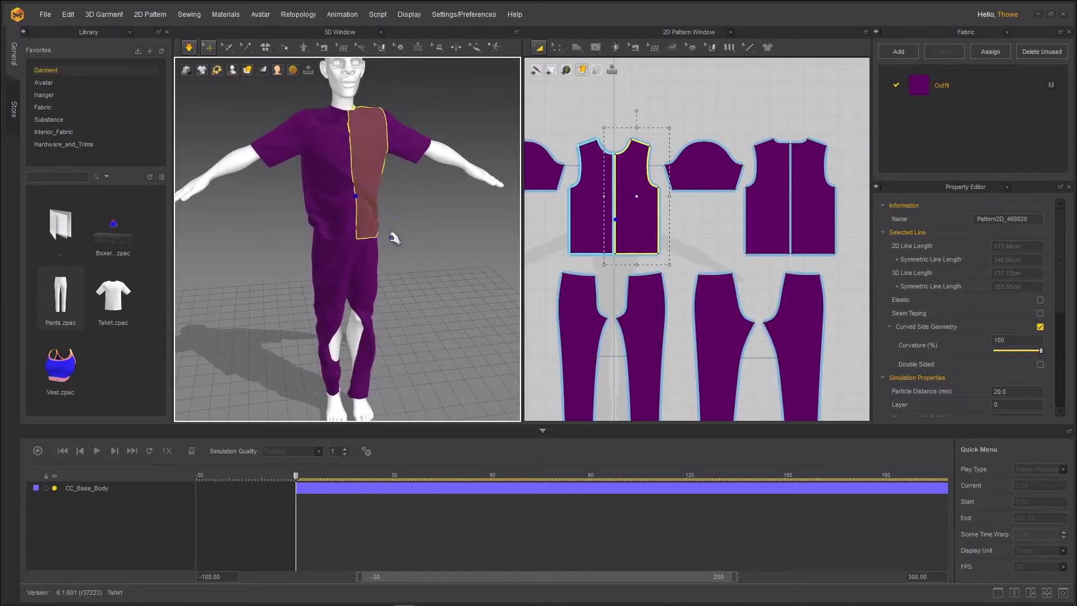
key("space")
right_click_drag(304, 312, 425, 262)
key("ctrl+r")
Select the two back pants pieces on the avatar
left_click(351, 250)
left_click(425, 261)
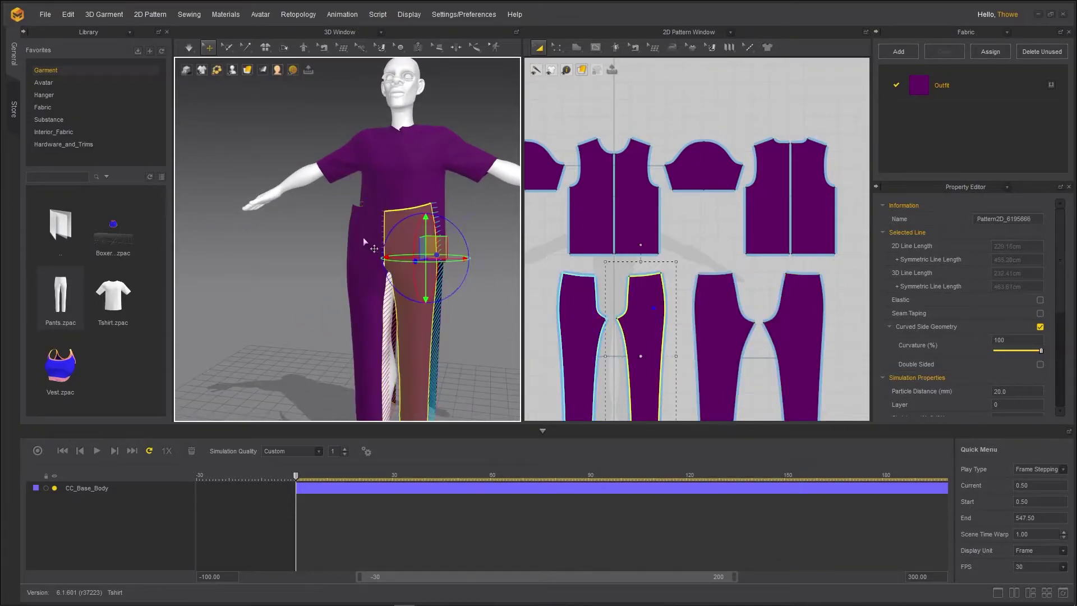
right_click_drag(362, 237, 404, 224)
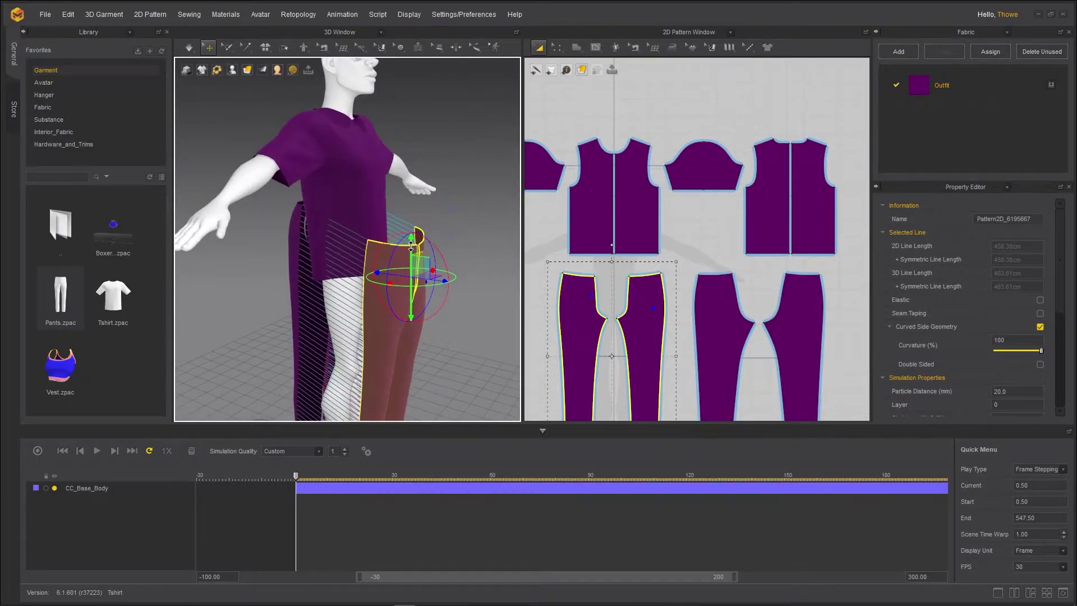
left_click(302, 261)
right_click_drag(303, 261, 251, 243)
left_click(270, 289, "shift")
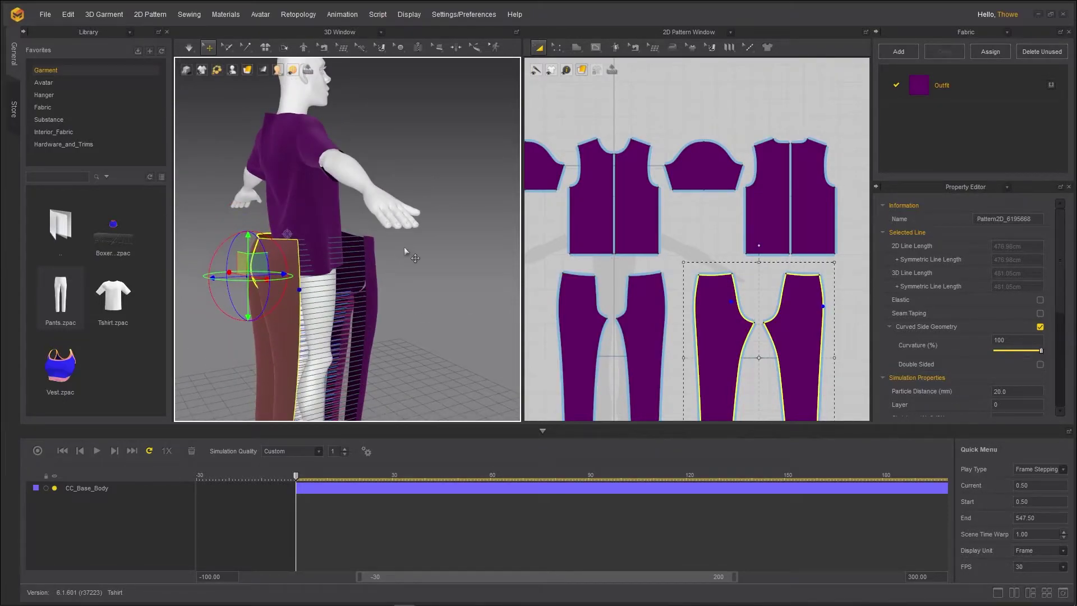
mouse_move(412, 256)
right_mouse_down()
mouse_move(367, 323)
mouse_move(368, 259)
mouse_move(343, 218)
mouse_move(414, 288)
mouse_move(392, 269)
mouse_move(404, 264)
right_mouse_up()
scroll(343, 218, "down", 5)
scroll(603, 200, "down", 3)
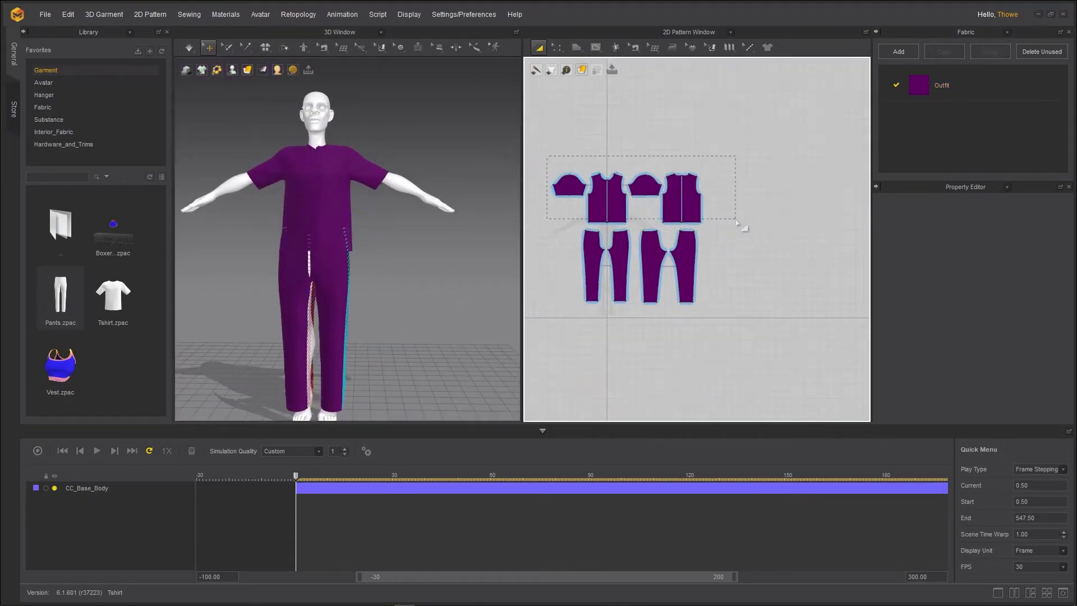
Raise the shirt pieces above the avatar and freeze them in place
left_click_drag(740, 229, 535, 157)
left_click_drag(325, 146, 322, 126)
right_click_drag(322, 126, 321, 114)
right_click(321, 115)
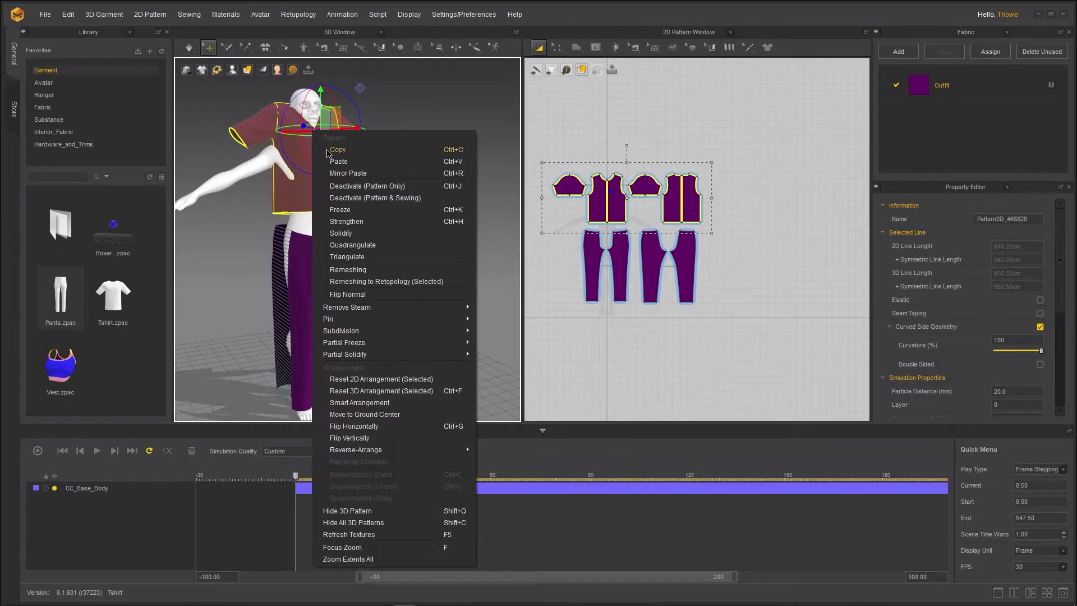
left_click(375, 211)
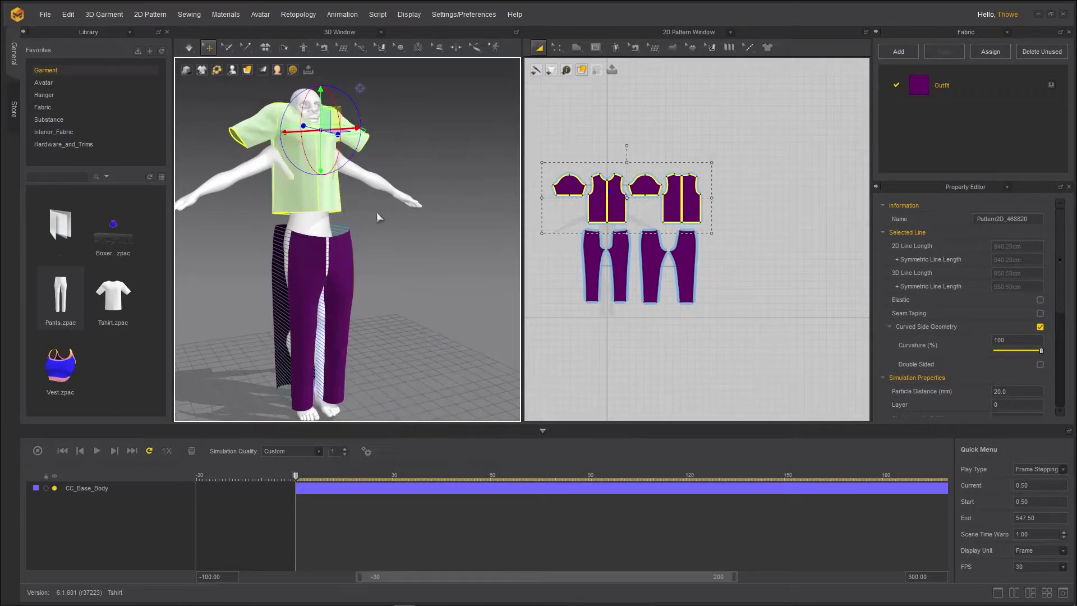
left_click(330, 245)
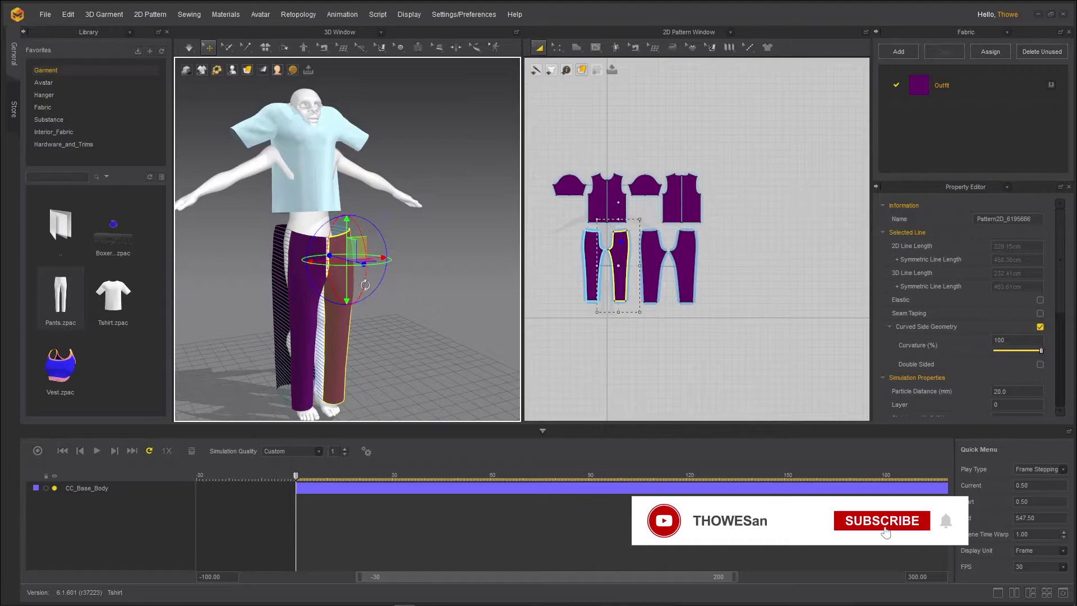
Move the other front pants piece up and left over the legs and simulate
mouse_move(365, 284)
right_mouse_down()
mouse_move(321, 286)
mouse_move(371, 293)
right_mouse_up()
left_click(343, 275)
left_click_drag(361, 287, 345, 277)
key("space")
key("space")
right_click_drag(394, 330, 312, 231)
scroll(594, 257, "up", 5)
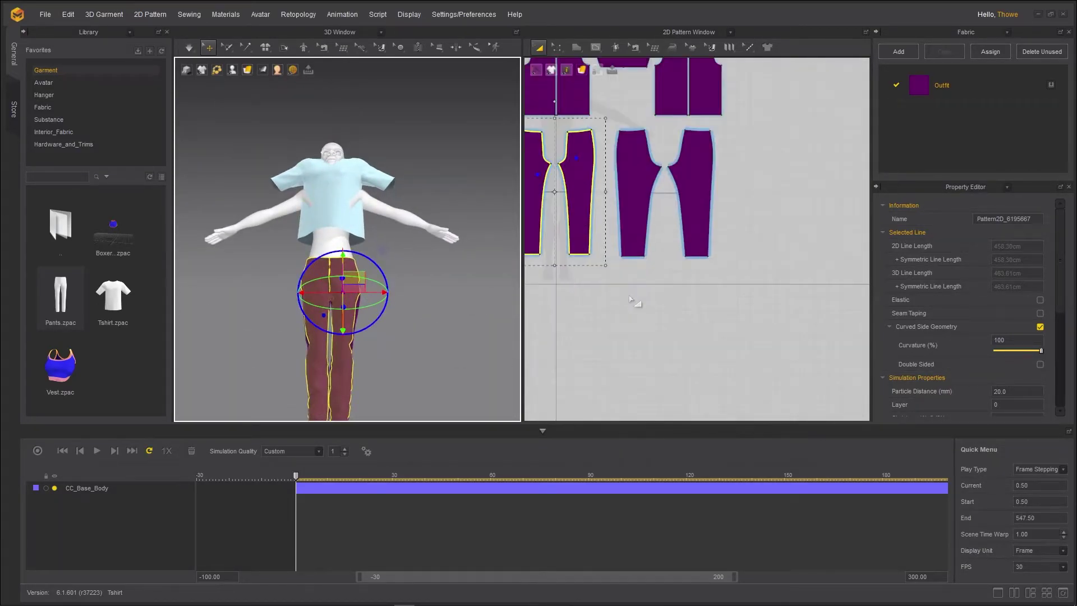
scroll(654, 233, "up", 1)
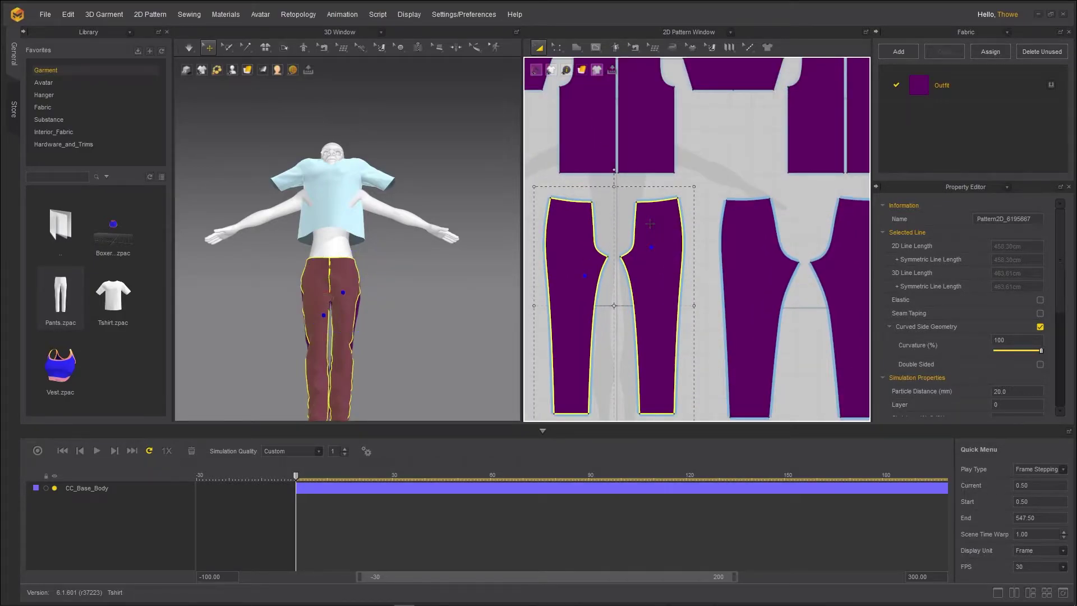
Offset the left pants piece's top edge as an internal line at distance 2
left_click(559, 48)
left_click(605, 99)
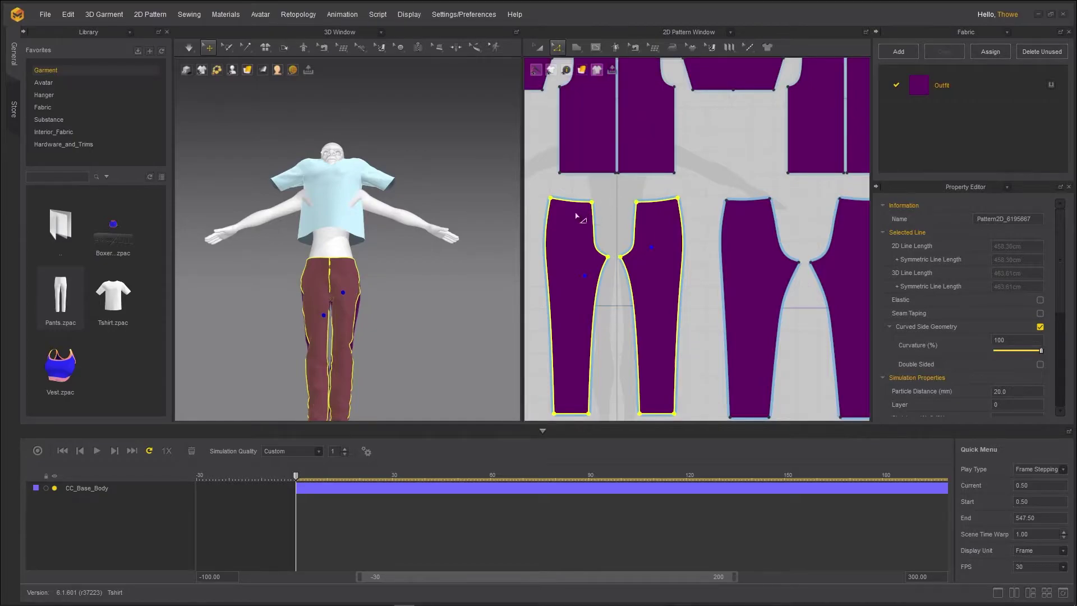
left_click(575, 202)
right_click(575, 203)
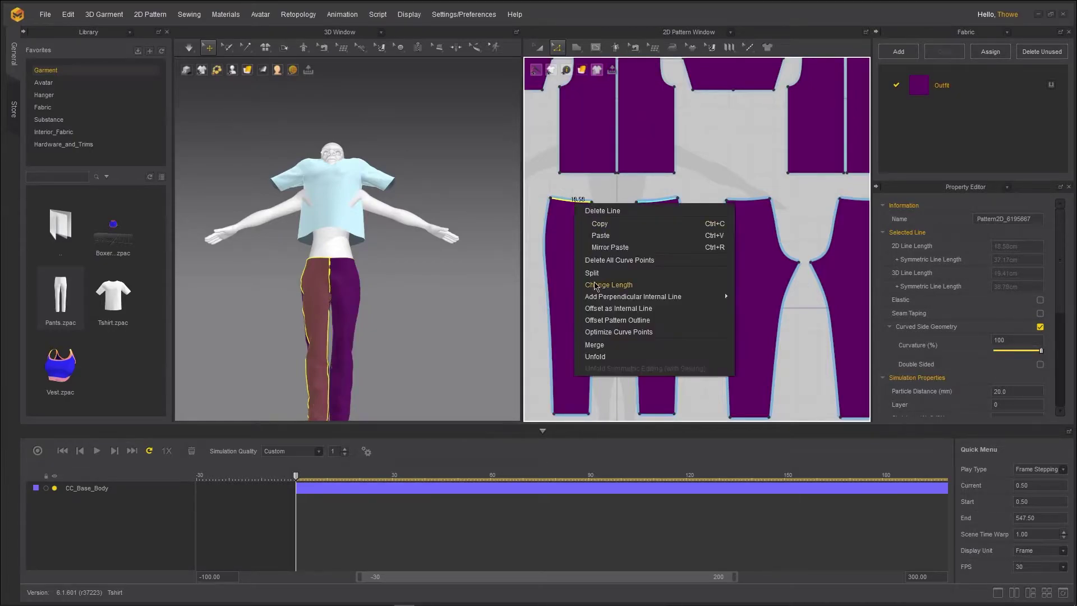
left_click(616, 309)
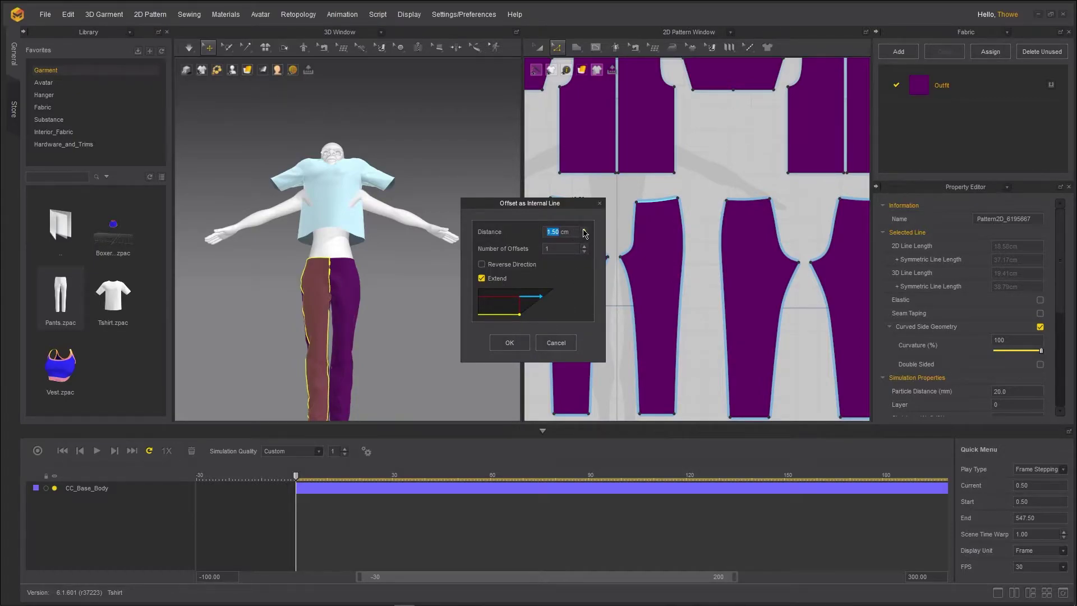
type("2")
left_click(509, 343)
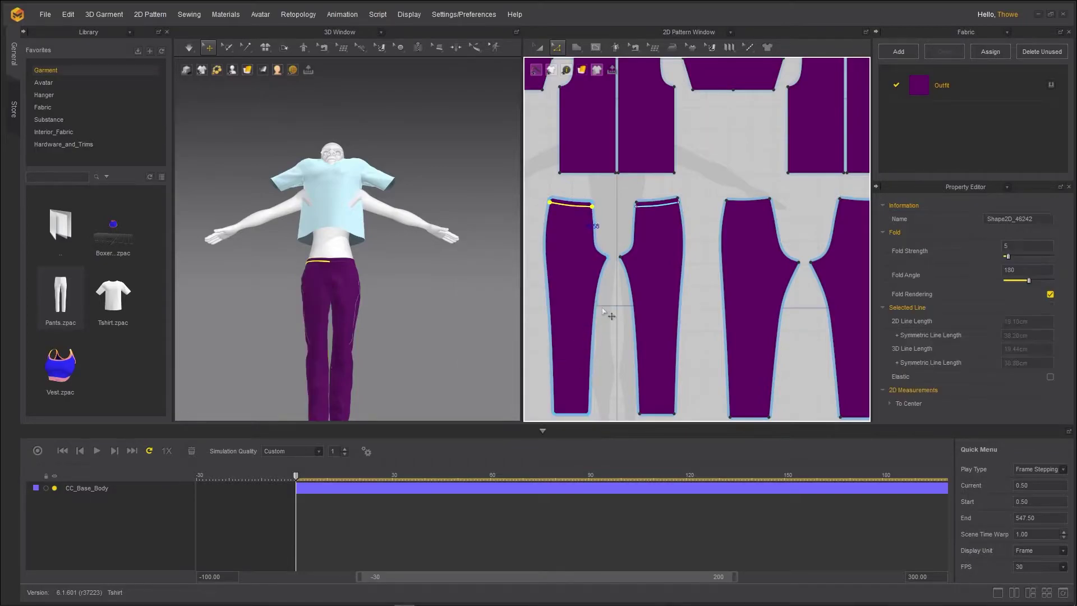
Offset the right piece's top edge by 2.00 and Cut & Sew the waistband lines
left_click(744, 202)
right_click(744, 202)
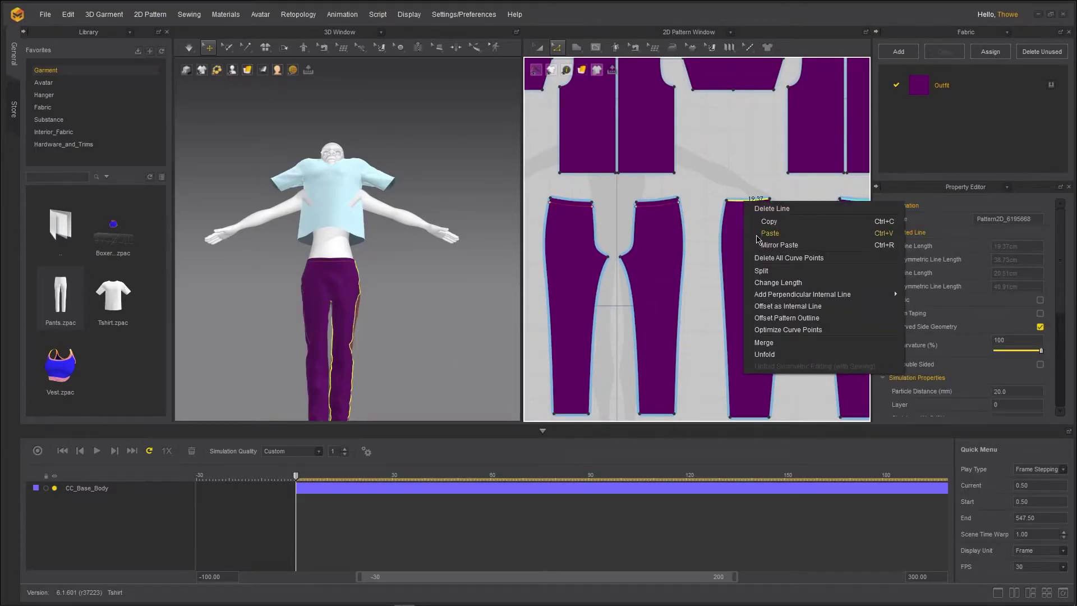
left_click(788, 306)
left_click(512, 342)
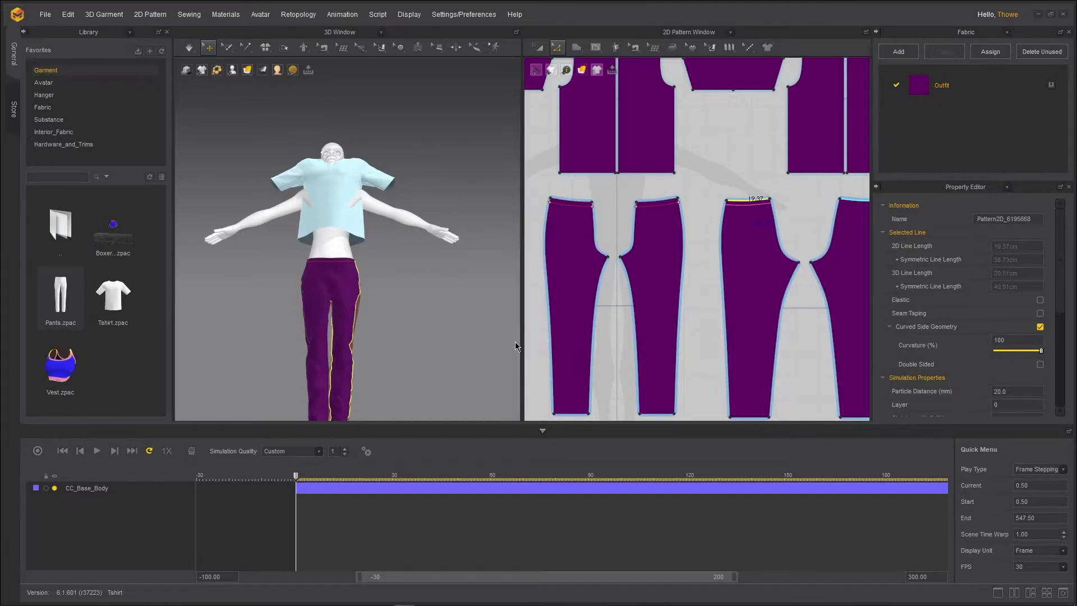
right_click(746, 209)
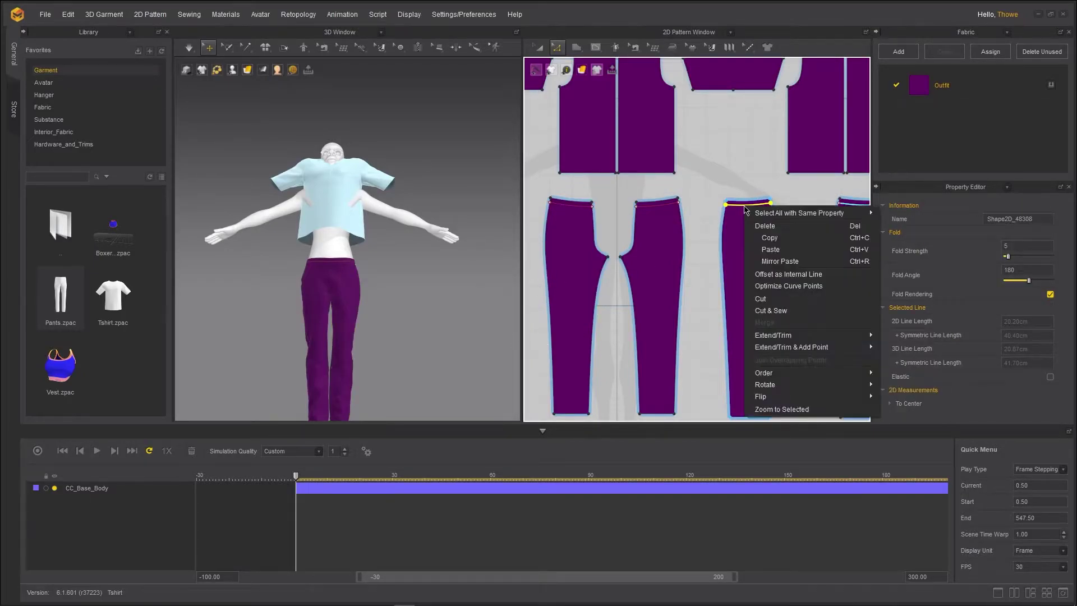
left_click(668, 226)
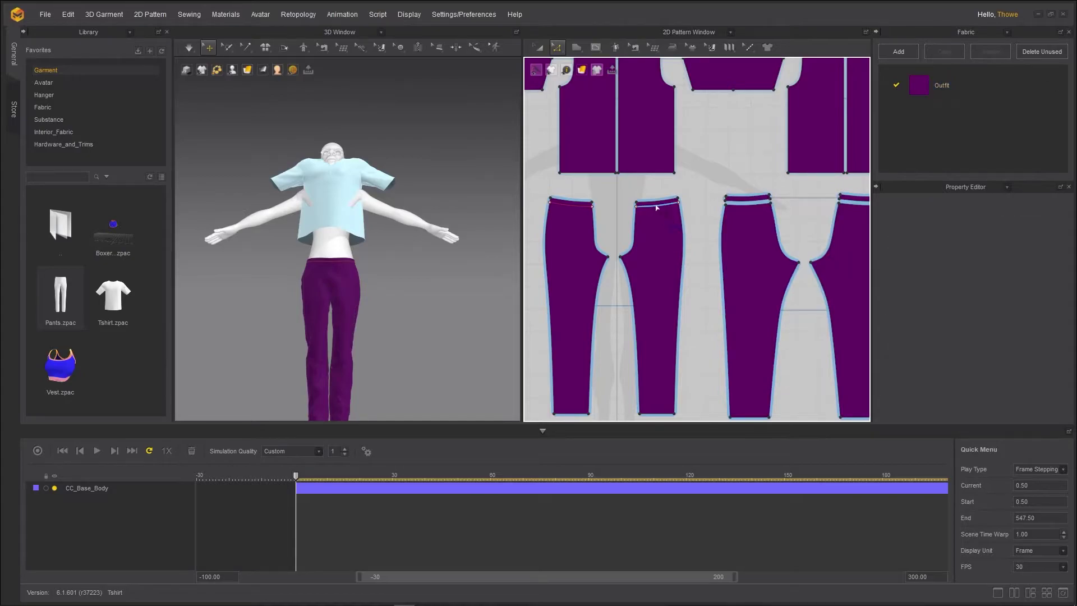
left_click(656, 206)
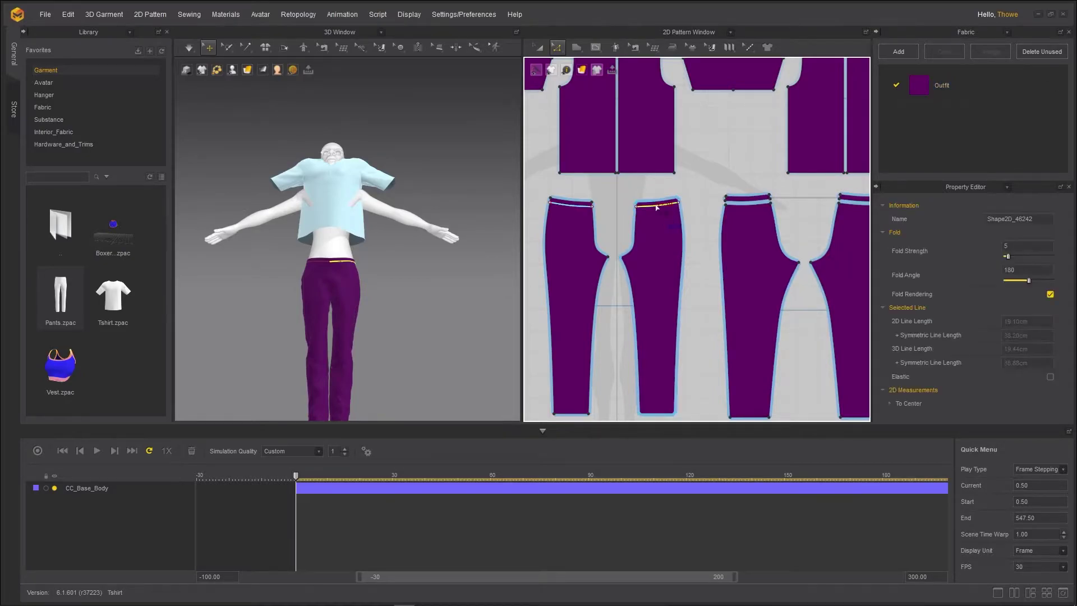
right_click(656, 207)
left_click(683, 345)
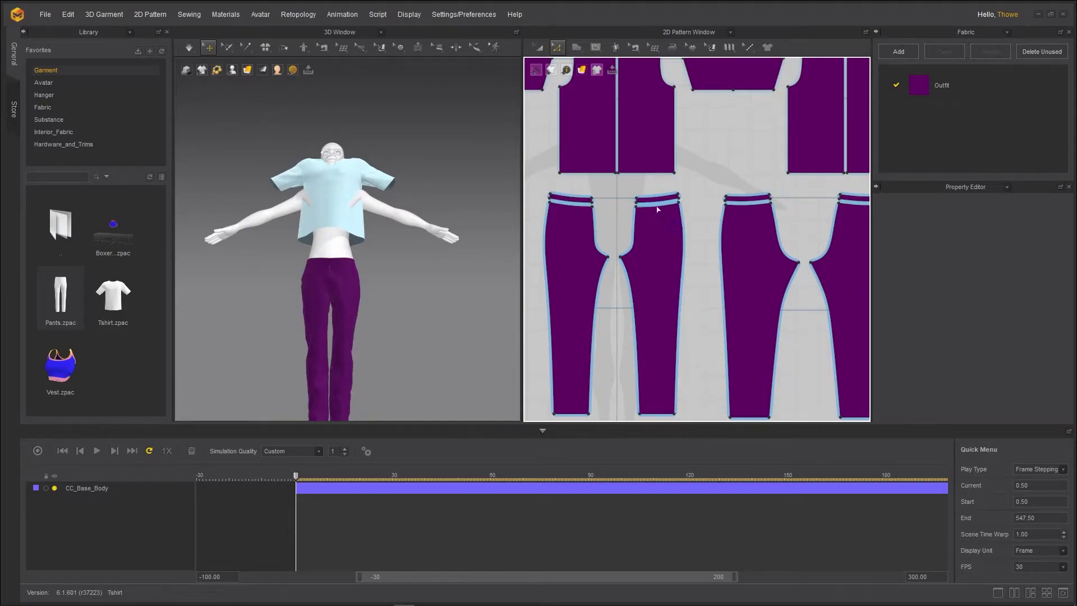
Zoom in on the cut-off waistband top lines in the pattern view
left_click(664, 197)
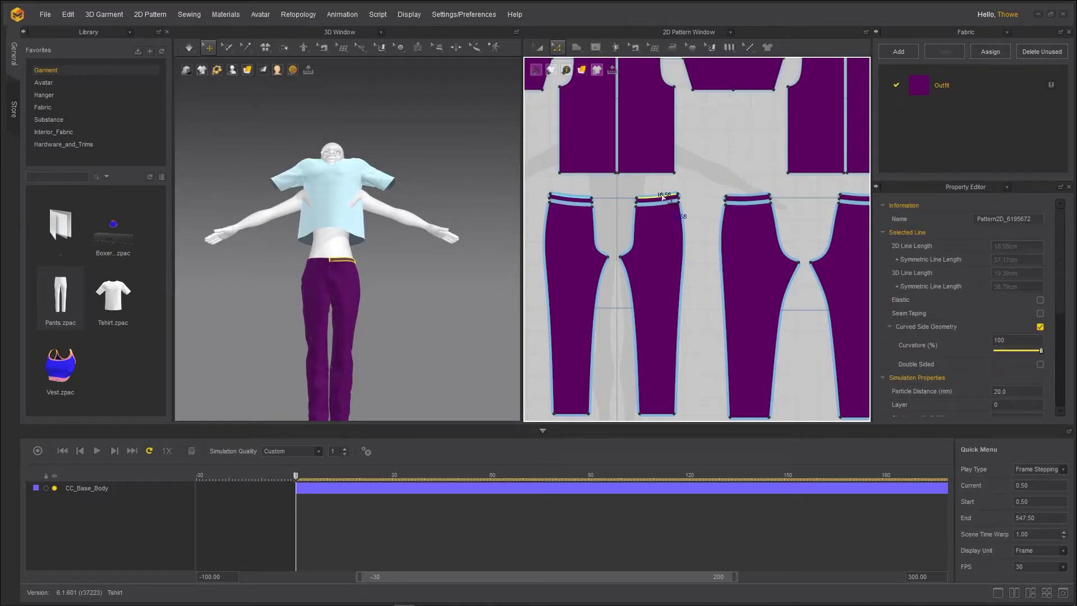
scroll(701, 180, "down", 2)
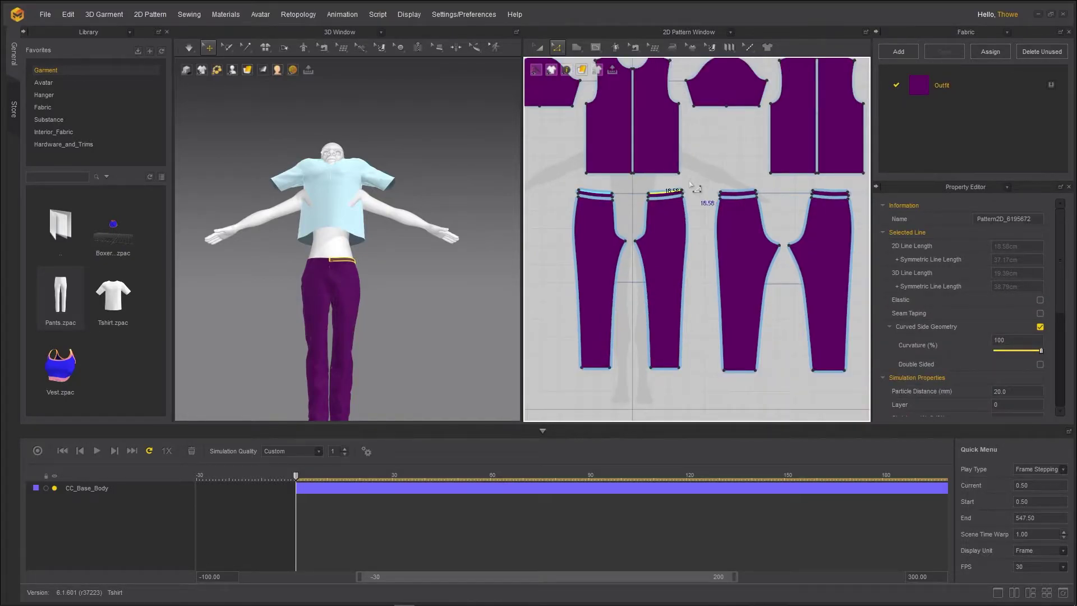
scroll(690, 185, "up", 5)
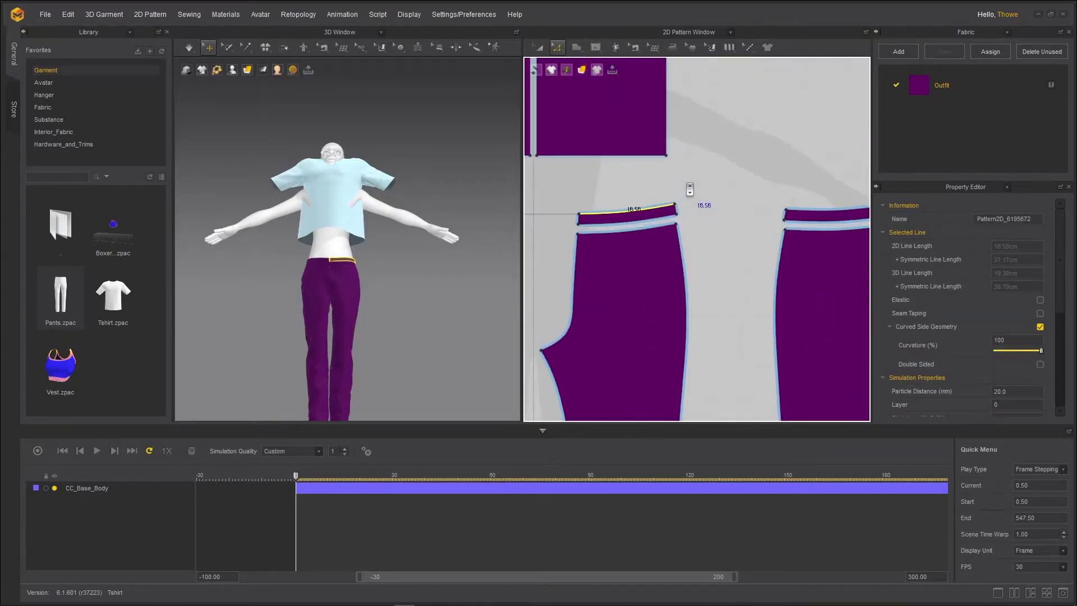
scroll(689, 189, "up", 2)
left_click(544, 214)
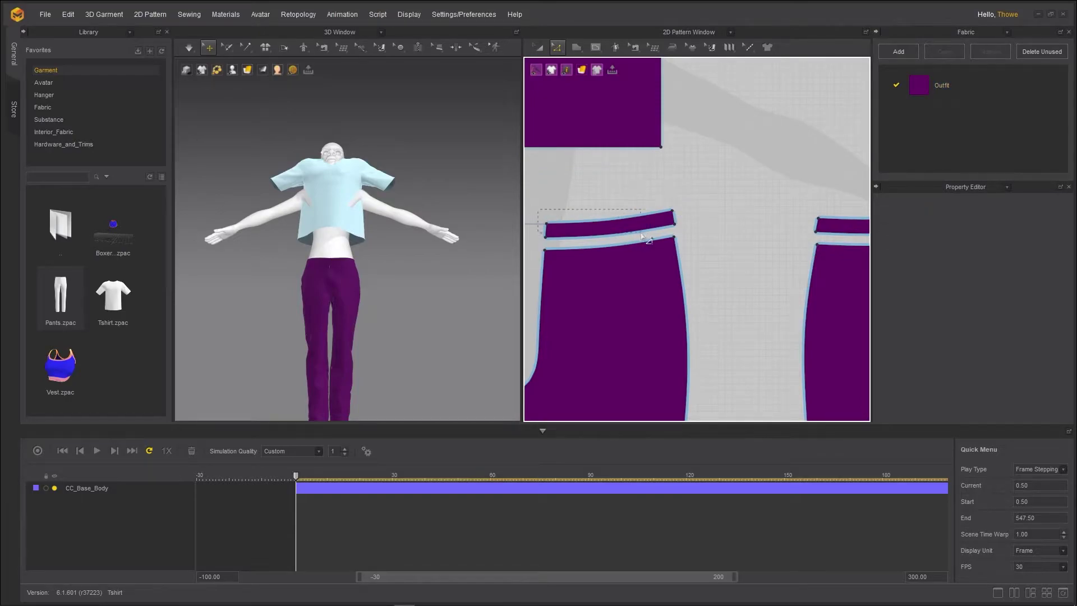
left_click(667, 221)
scroll(664, 223, "down", 5)
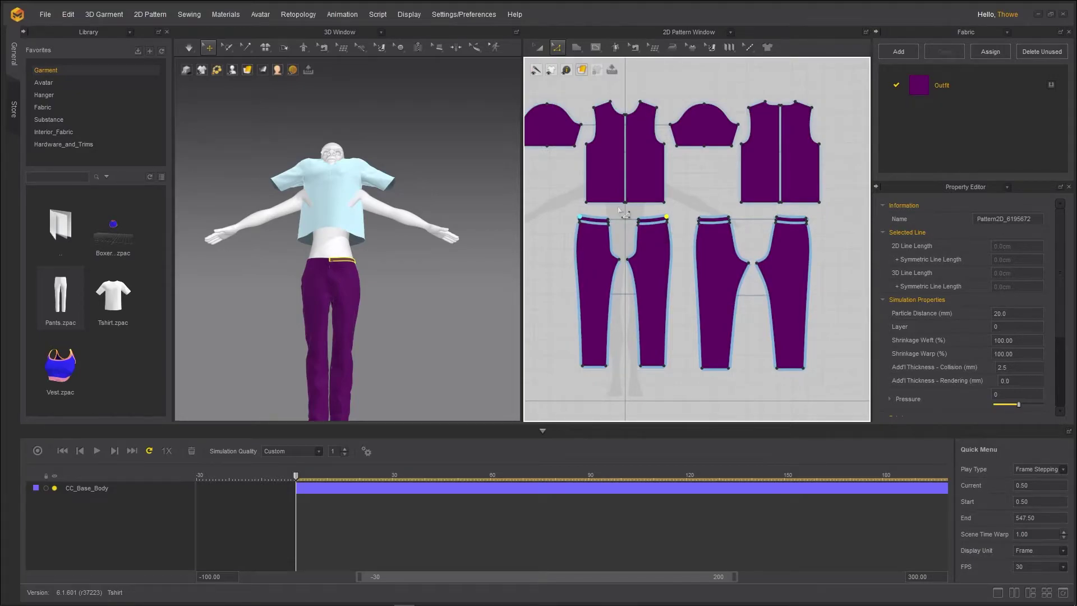
With Transform Pattern, select the left and right waistband strips together
left_click(539, 47)
left_click(609, 224)
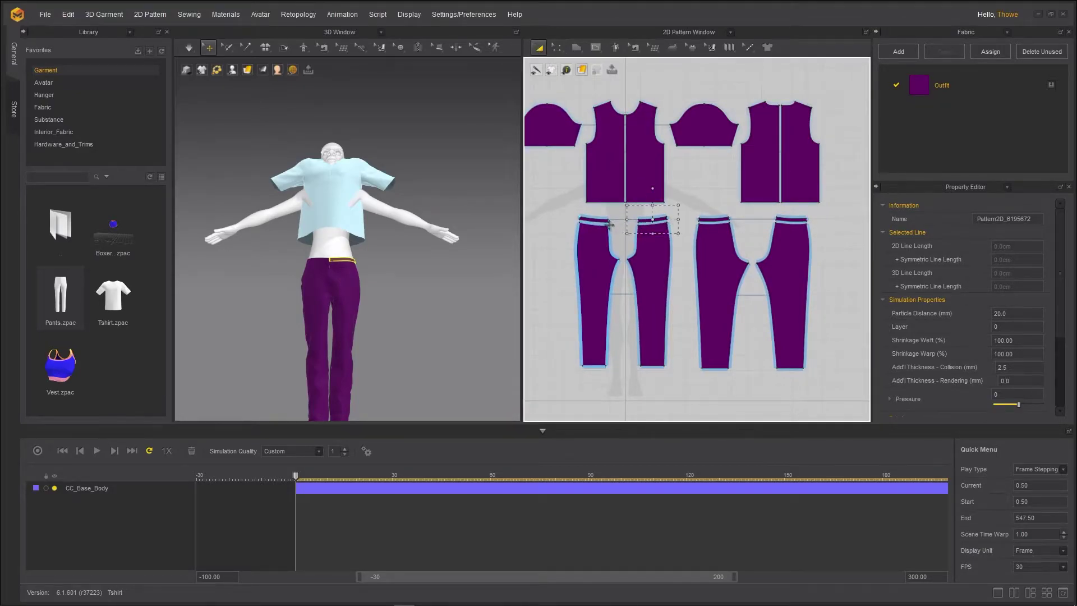
scroll(609, 224, "down", 2)
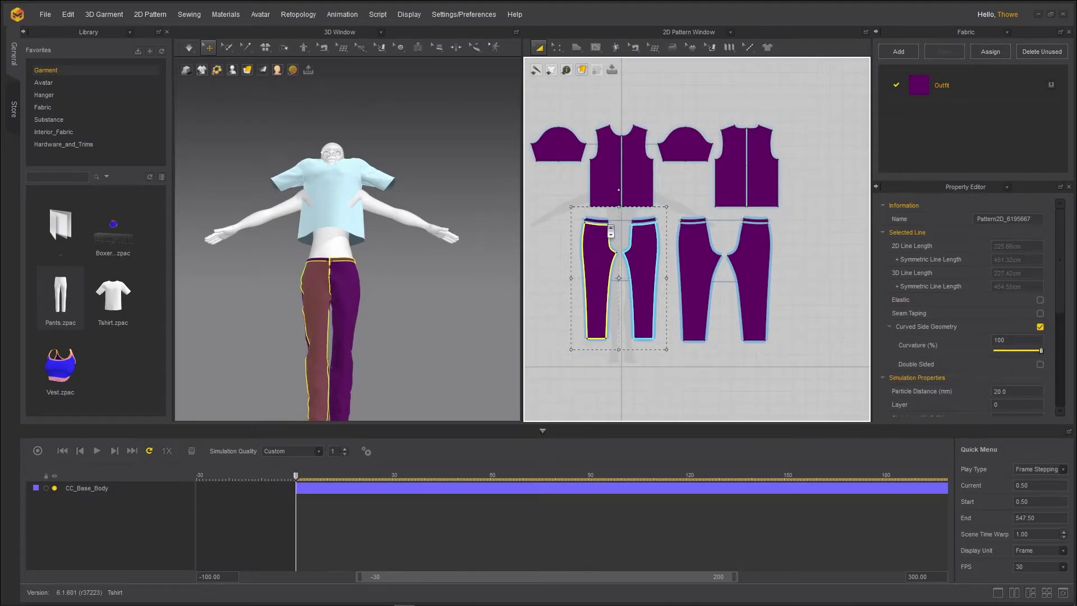
scroll(613, 224, "up", 5)
left_click(769, 206)
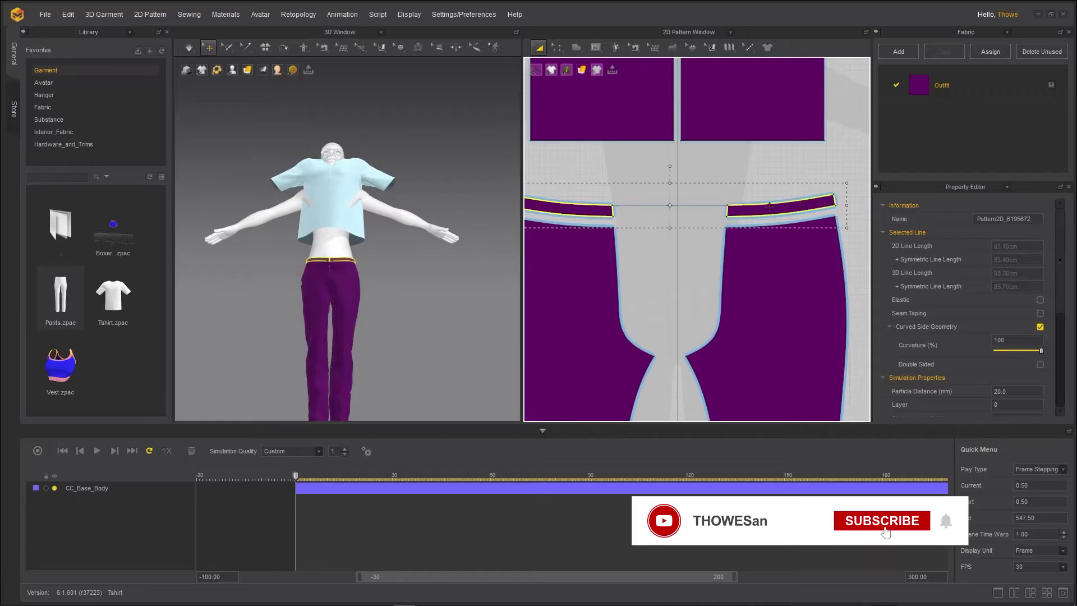
scroll(667, 218, "up", 2)
left_click(634, 246)
scroll(708, 240, "down", 2)
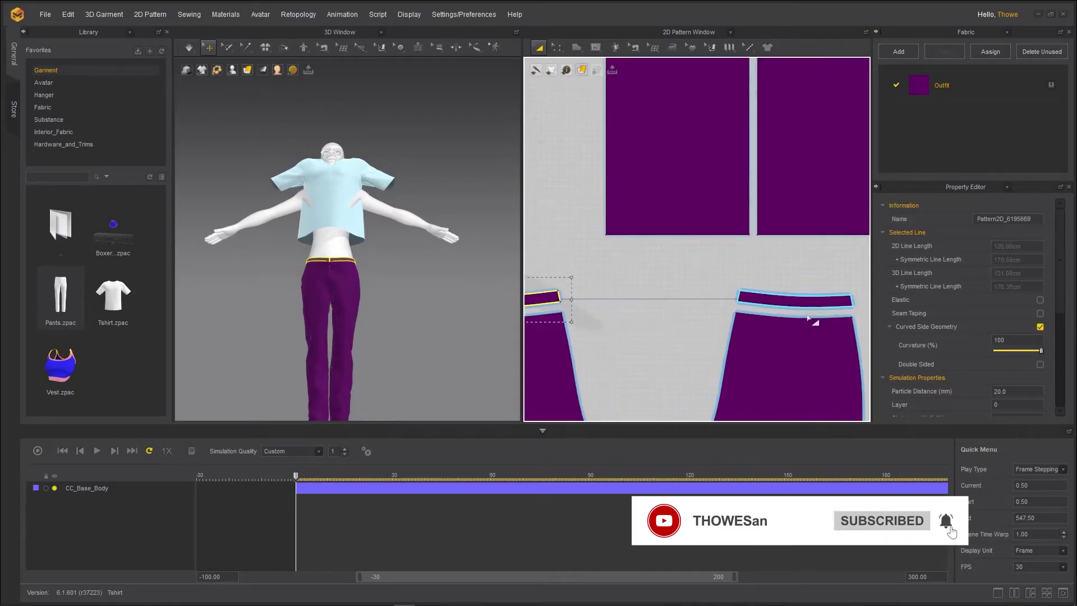
left_click(808, 299, "shift")
scroll(787, 293, "down", 3)
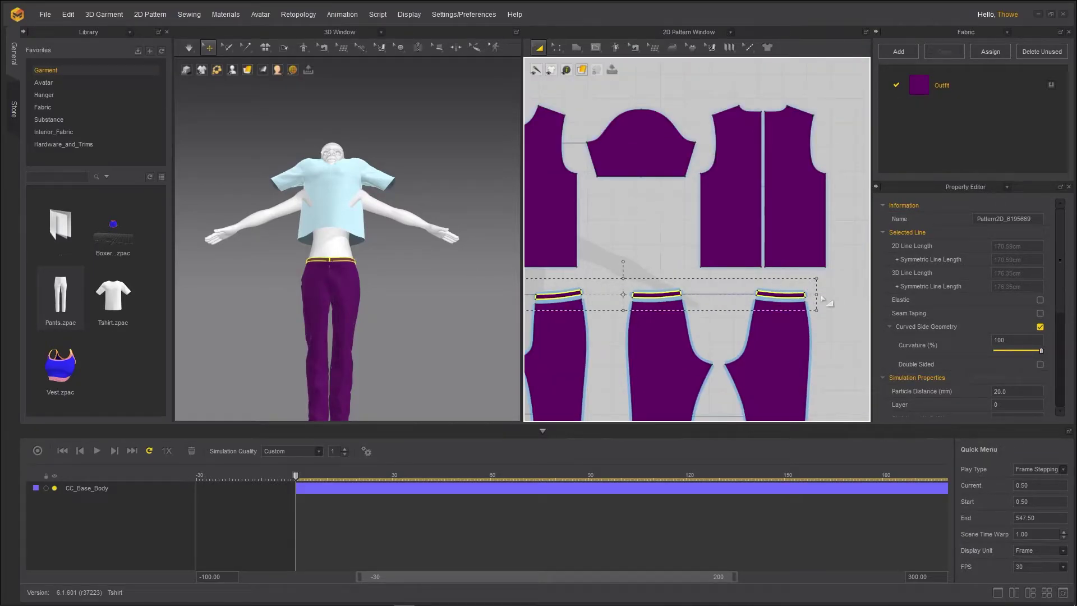
Shorten the waistband strips by the side handle, simulating and comparing lengths with undo/redo
left_click_drag(822, 299, 733, 283)
key("space")
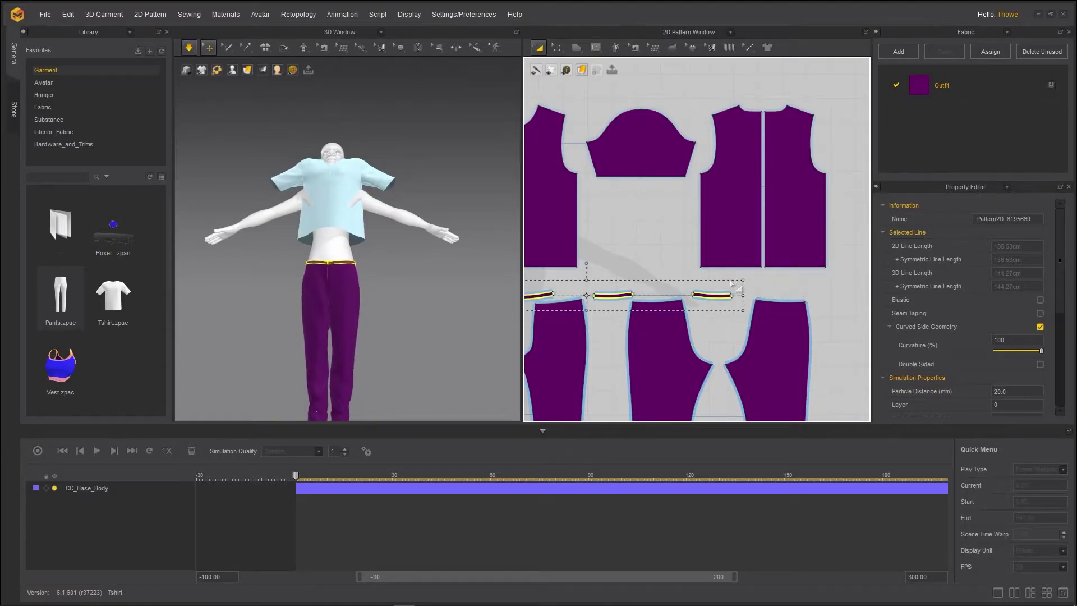
key("space")
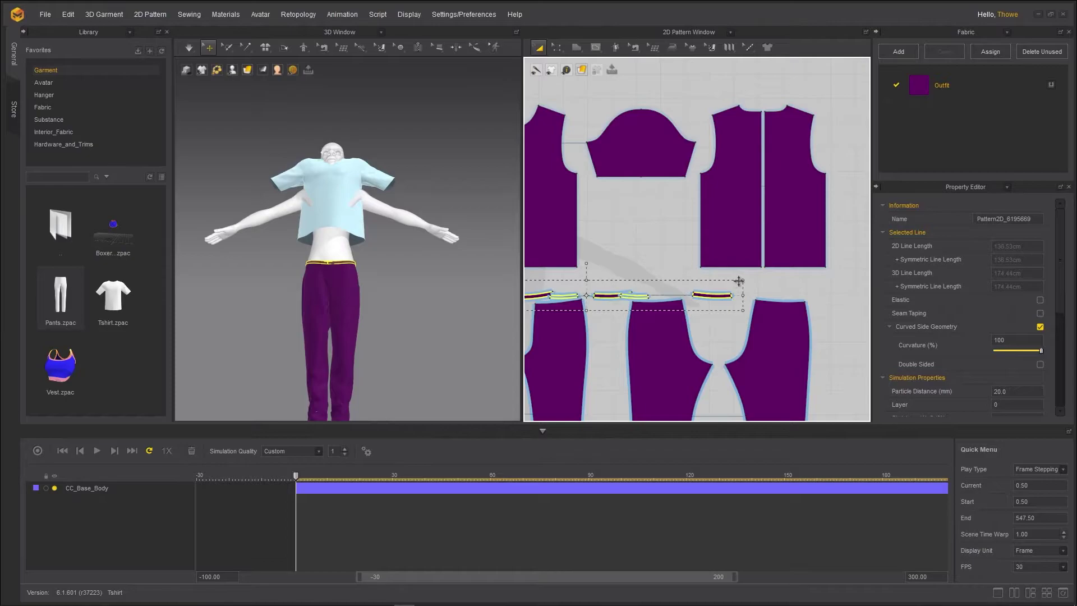
left_click_drag(734, 281, 659, 282)
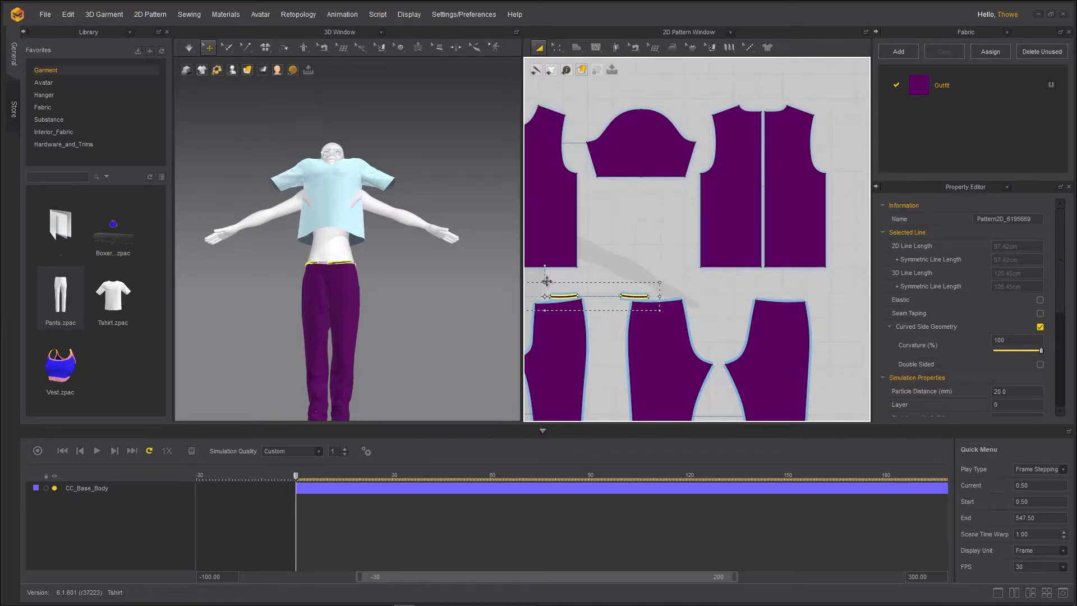
key("ctrl+z")
key("ctrl+z")
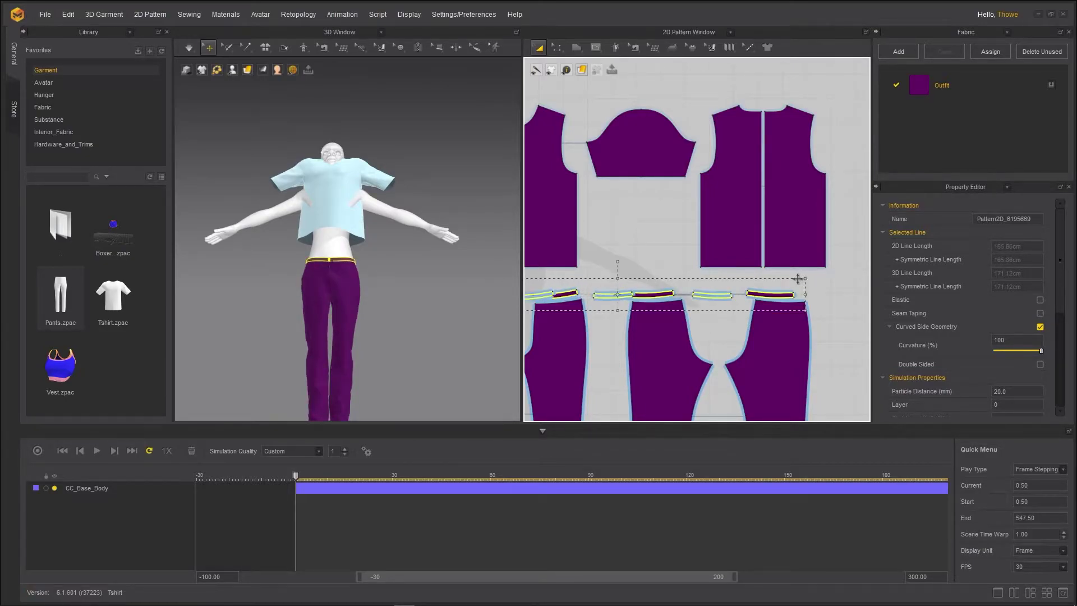
key("ctrl+y")
key("space")
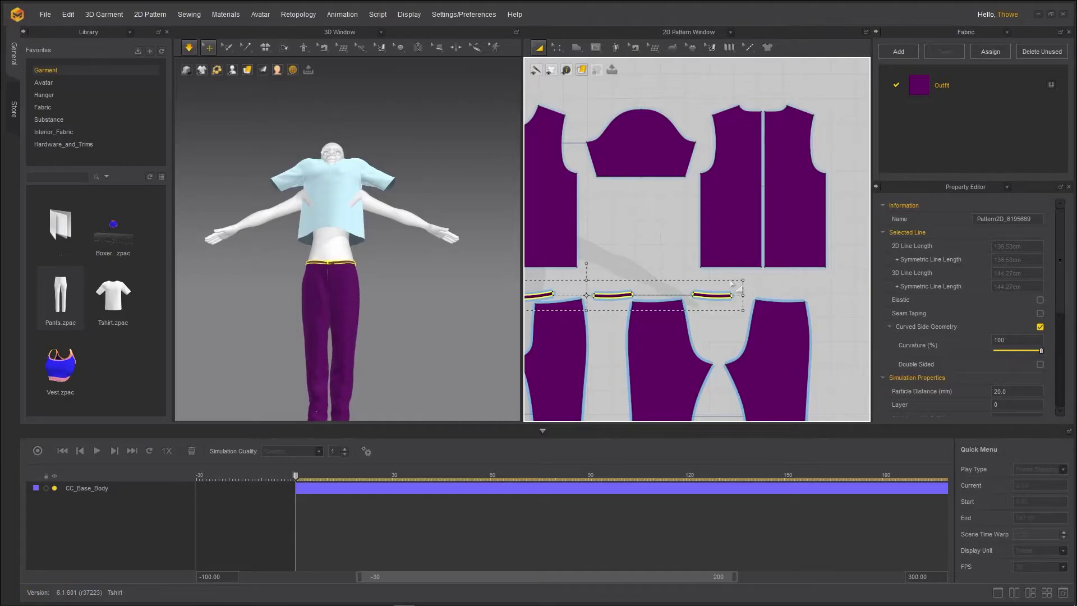
key("space")
key("ctrl+y")
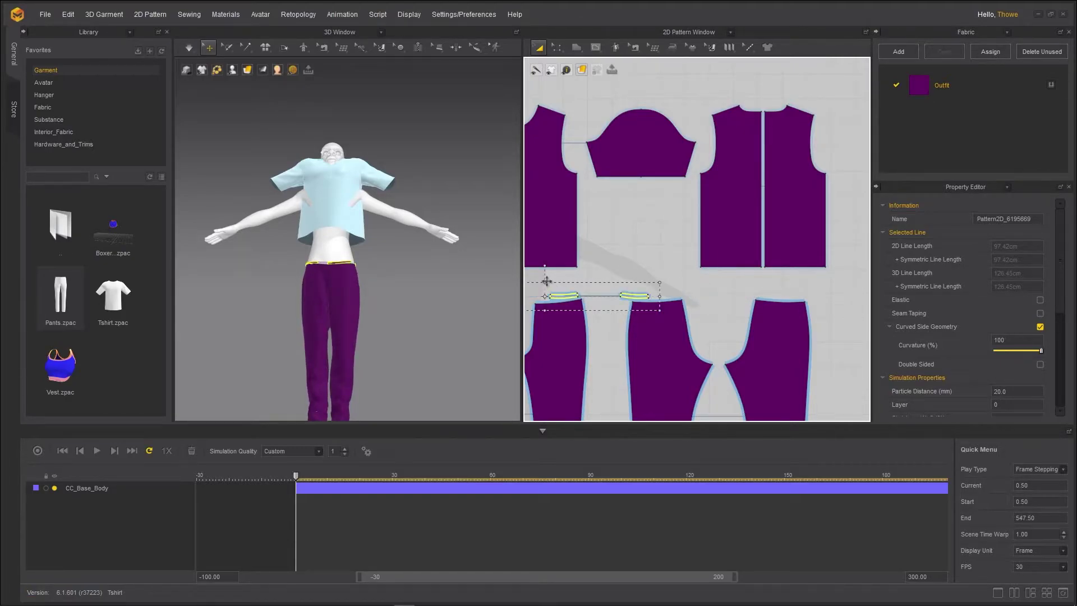
key("space")
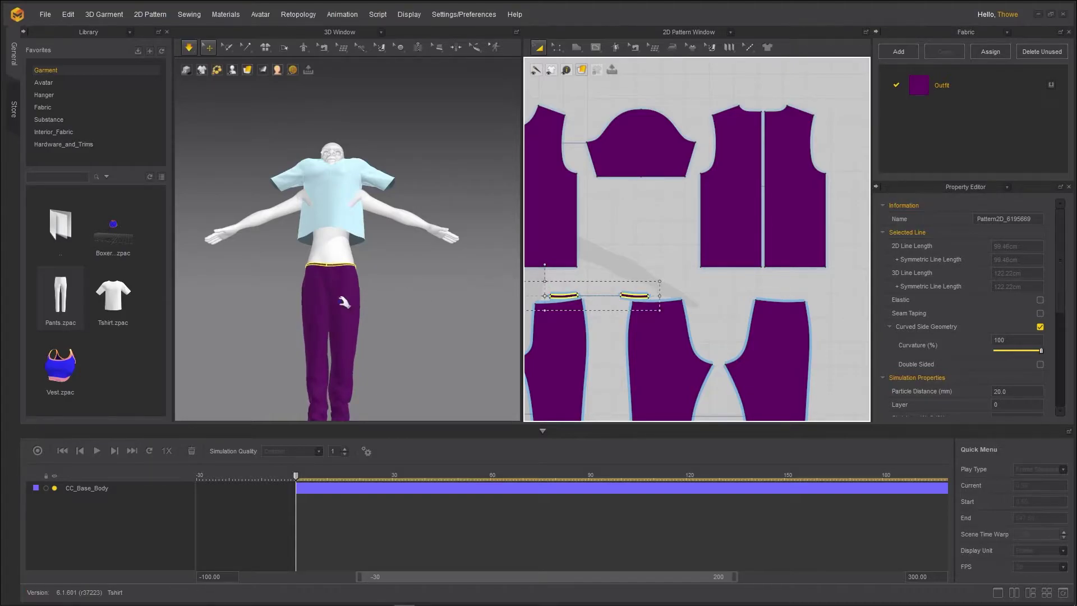
key("space")
right_click_drag(354, 305, 470, 318)
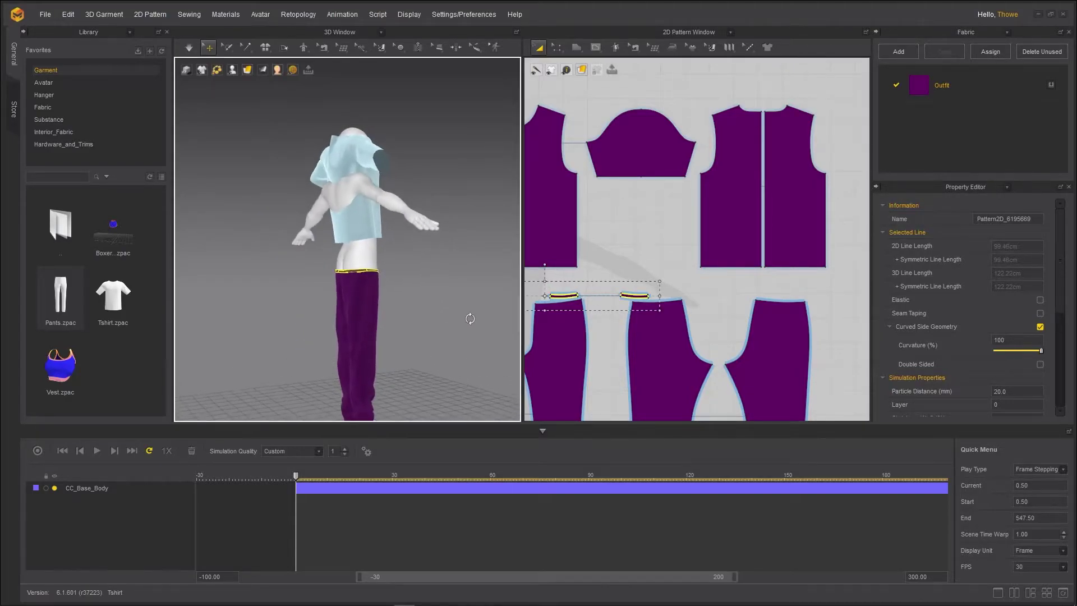
Select the trouser leg pieces and waist edge line on the avatar
left_click(366, 280)
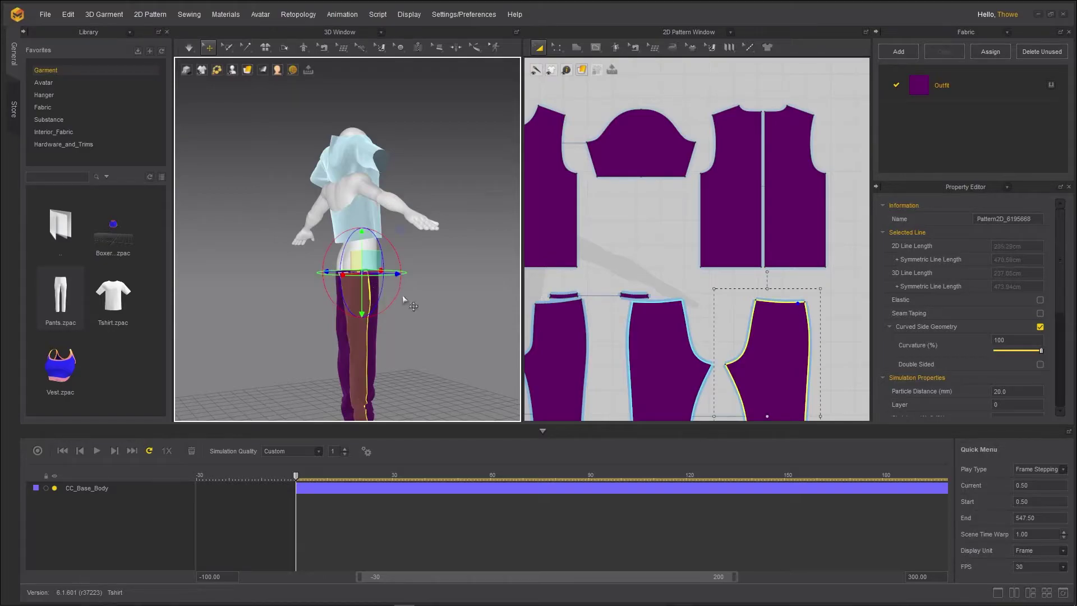
scroll(592, 289, "down", 5)
left_click(777, 351)
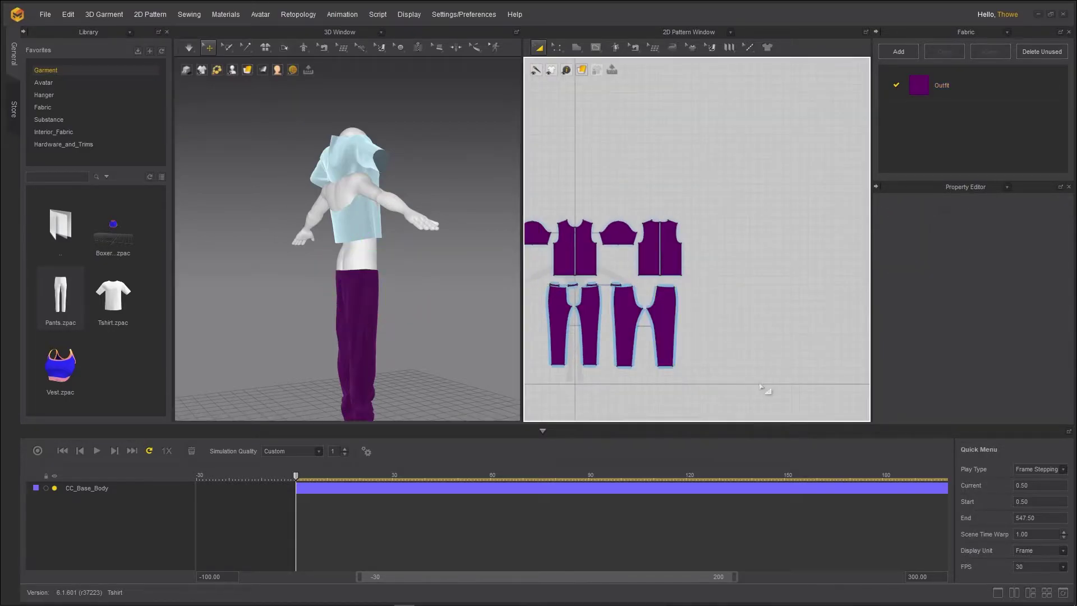
scroll(359, 285, "up", 8)
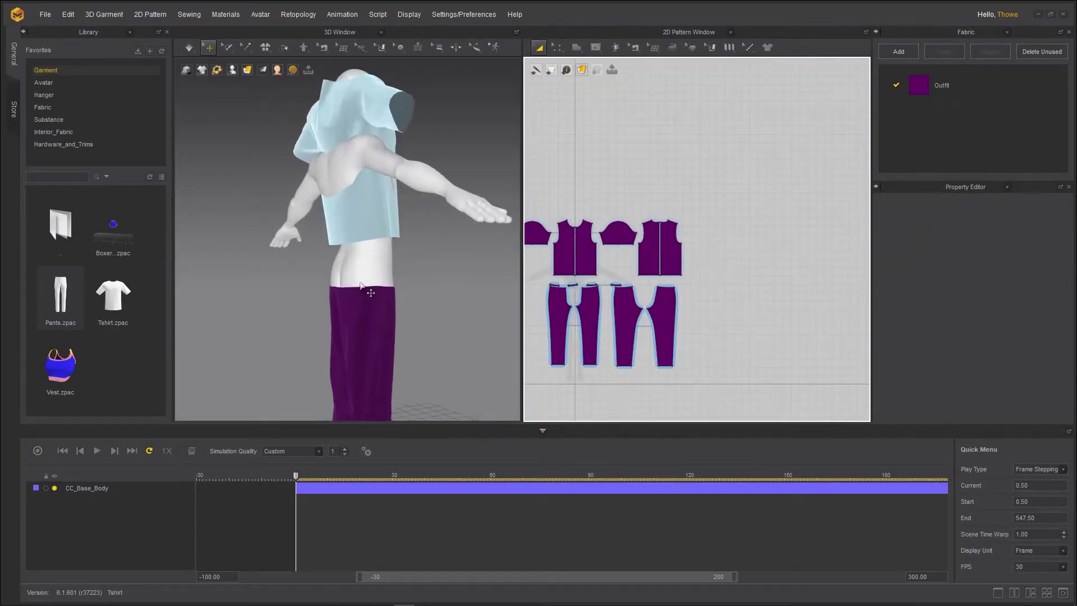
left_click(367, 315)
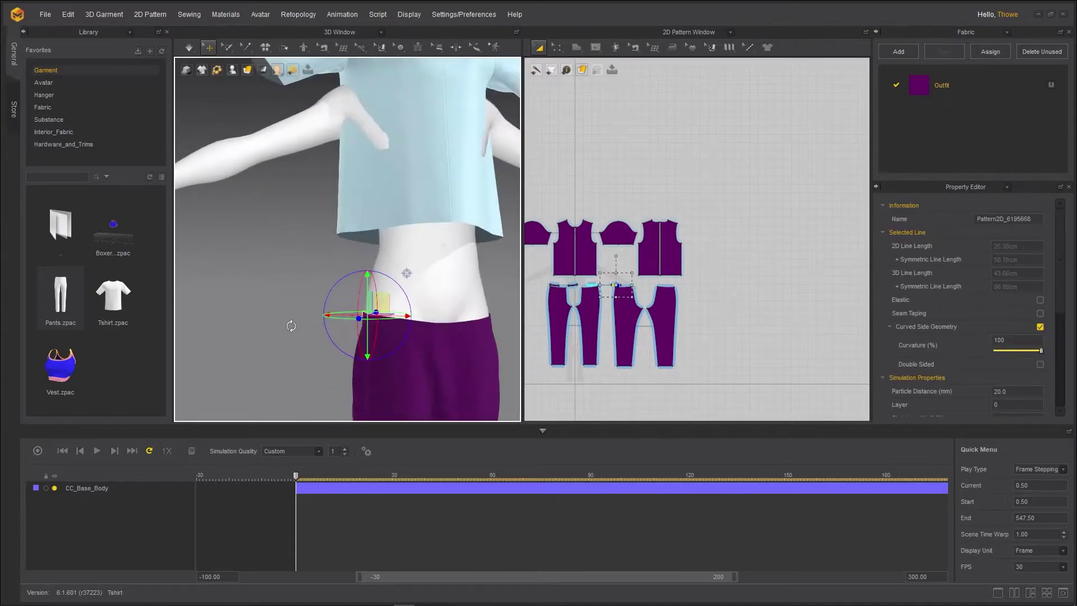
right_click_drag(459, 340, 429, 354)
left_click(415, 325)
left_click(400, 357)
middle_click_drag(429, 354, 372, 266)
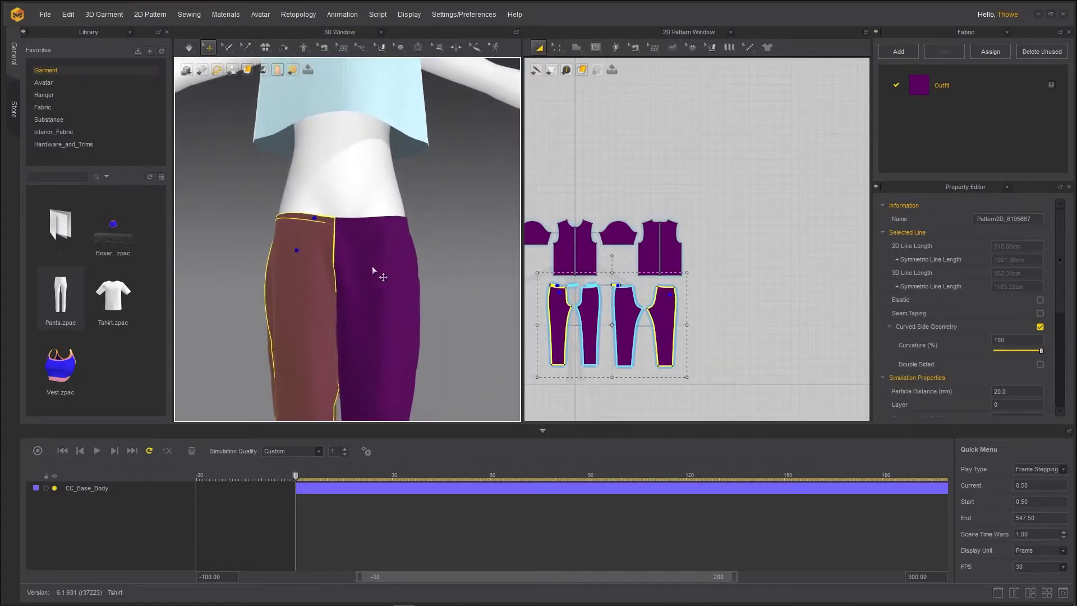
left_click(383, 256, "shift")
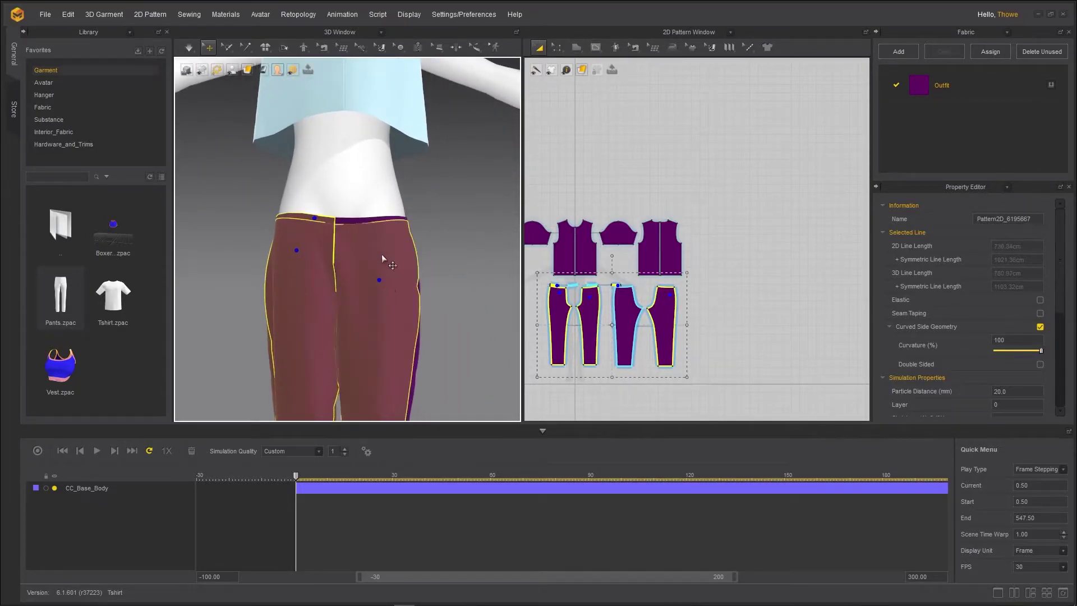
left_click(361, 217, "shift")
Lift the trousers up to the waist with the gizmo and simulate
right_click_drag(429, 263, 265, 258)
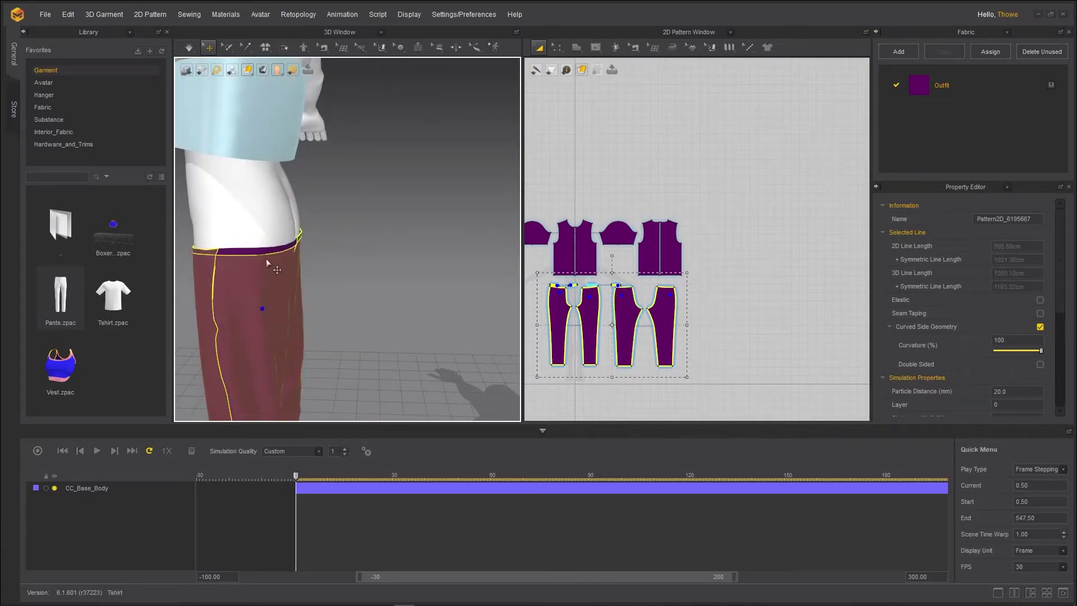
left_click(254, 250)
left_click(255, 250)
left_click(254, 248)
left_click_drag(255, 229, 254, 159)
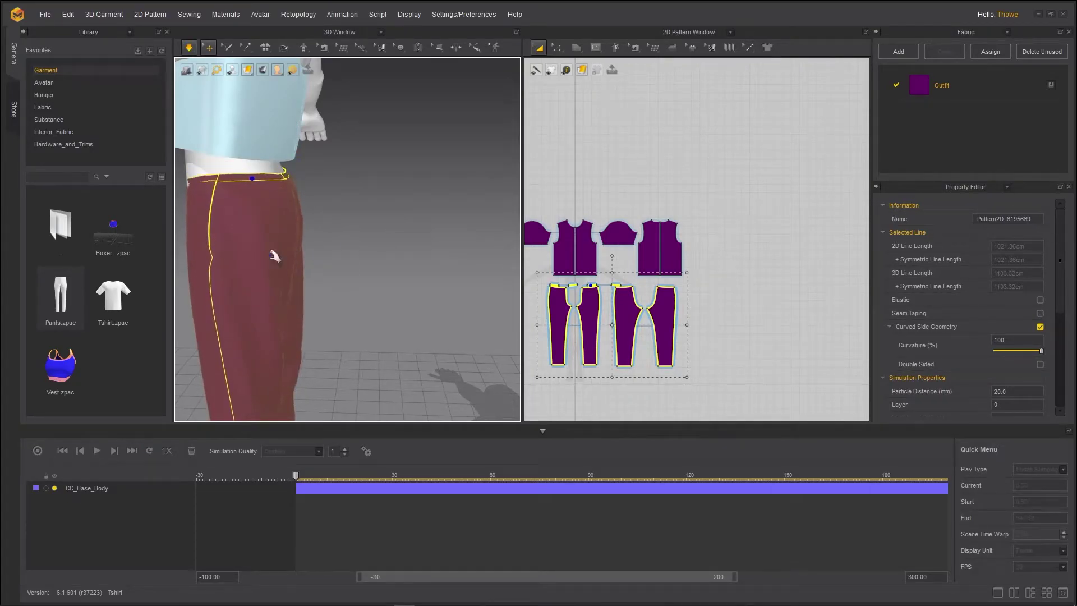
right_click_drag(289, 263, 442, 249)
key("space")
scroll(263, 272, "down", 5)
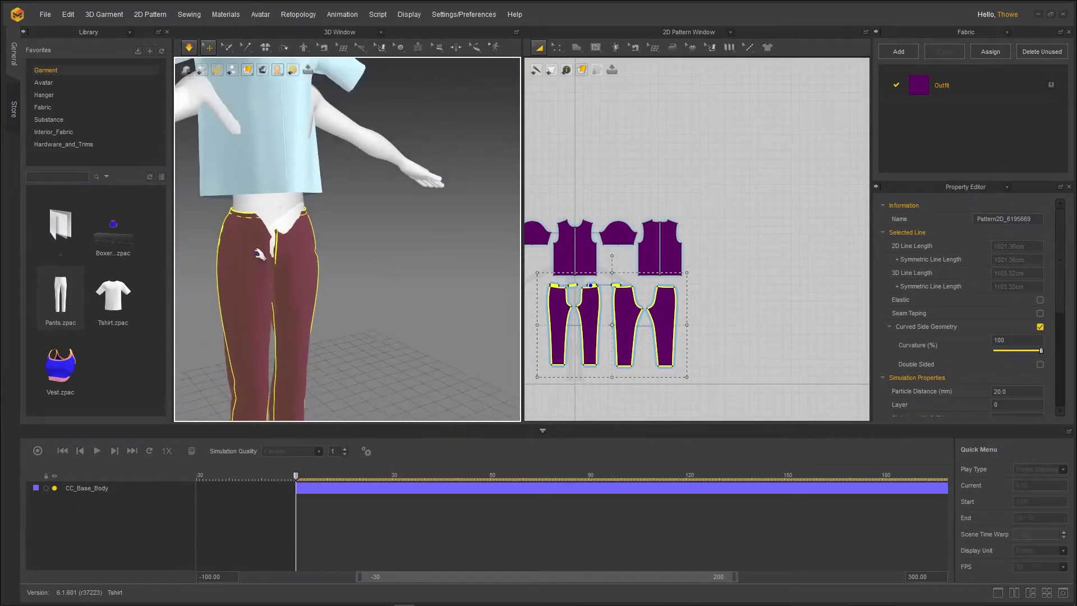
right_click_drag(328, 283, 298, 271)
key("space")
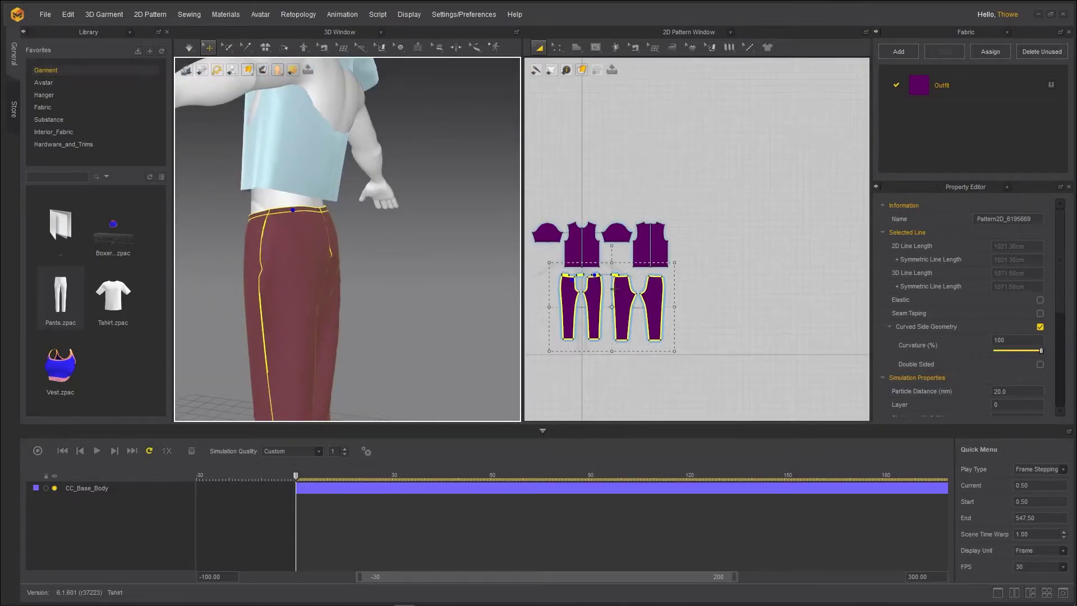
Select both small waistband pattern pieces in the 2D window
scroll(611, 308, "up", 6)
left_click(608, 181)
left_click(622, 188)
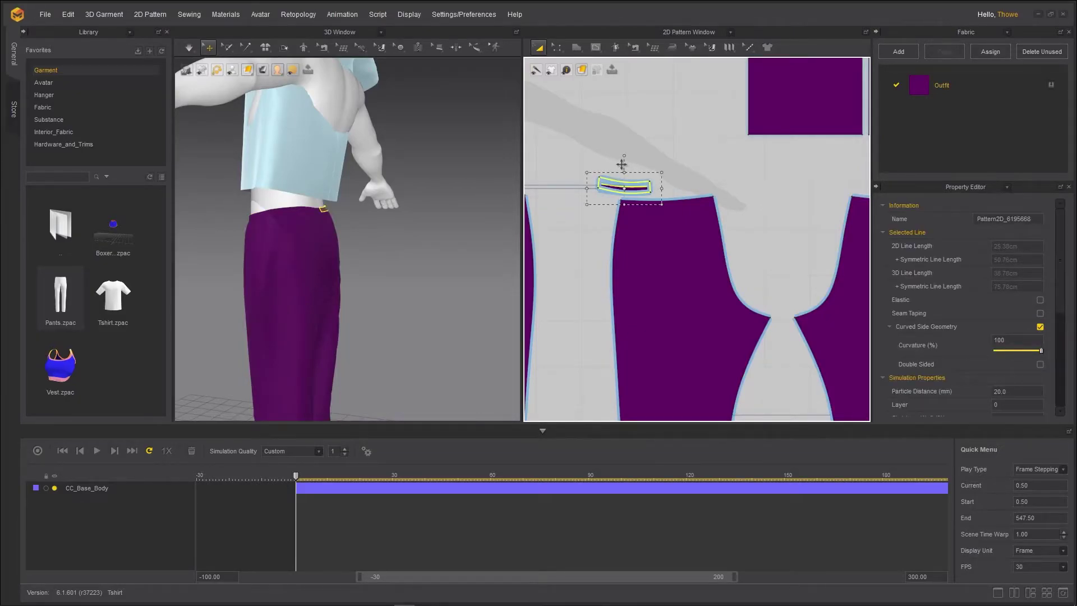
left_click(627, 195)
middle_click_drag(548, 241, 661, 293)
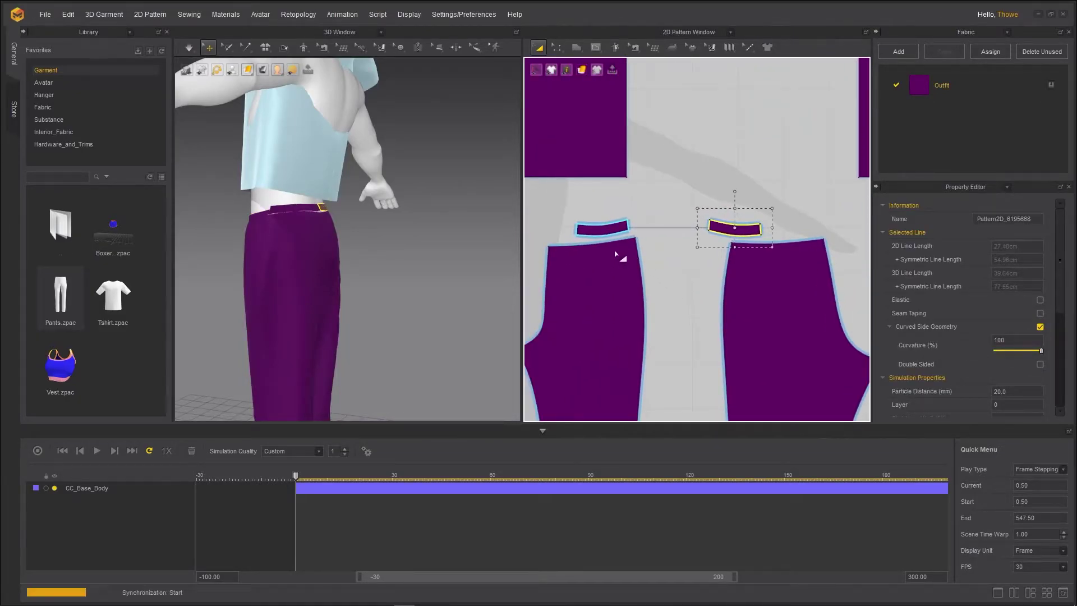
scroll(638, 258, "up", 1)
scroll(639, 259, "down", 2)
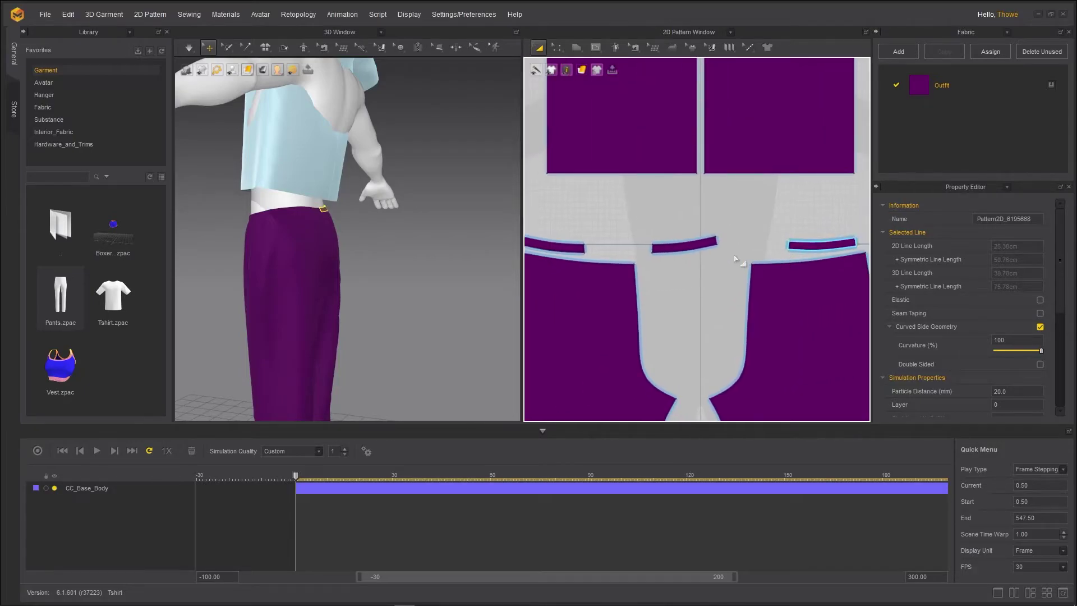
left_click(680, 243, "shift")
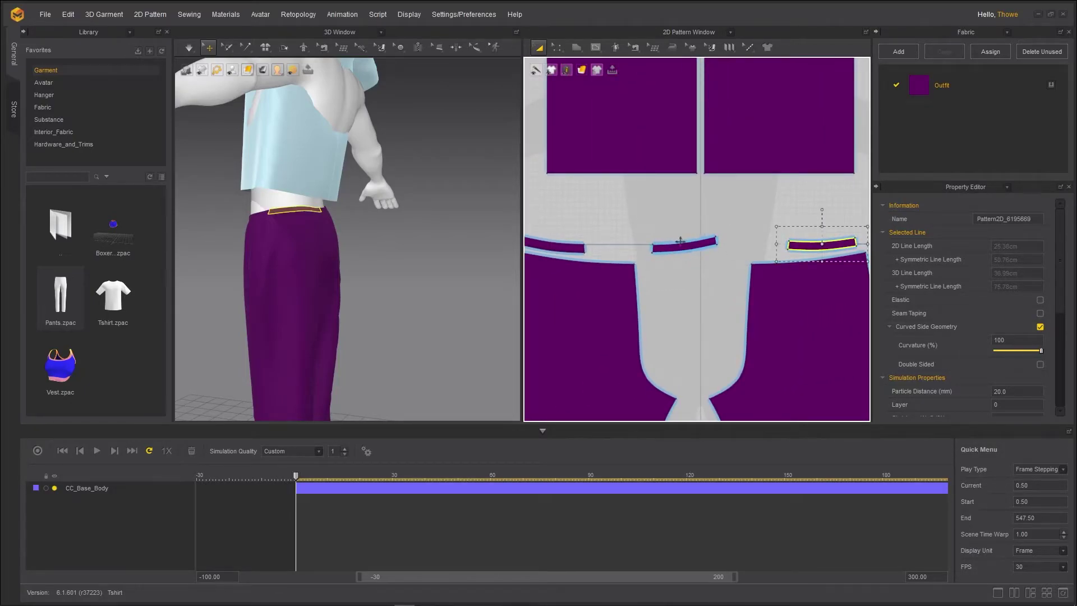
Make the waistband pieces taller and curved, simulating to check the fit
left_click_drag(754, 224, 752, 206)
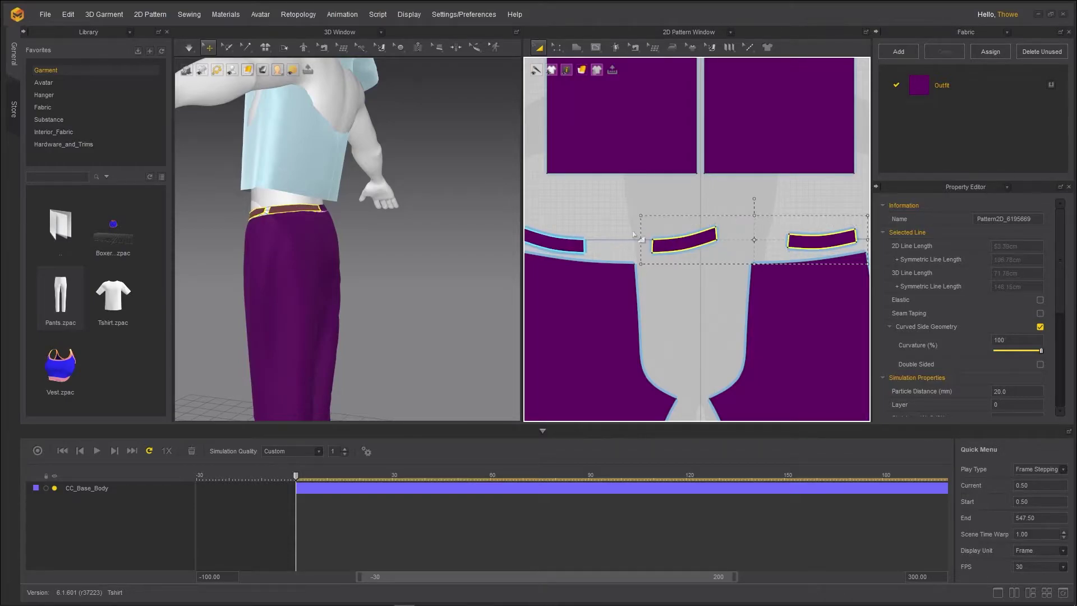
key("space")
right_click_drag(391, 233, 512, 247)
key("space")
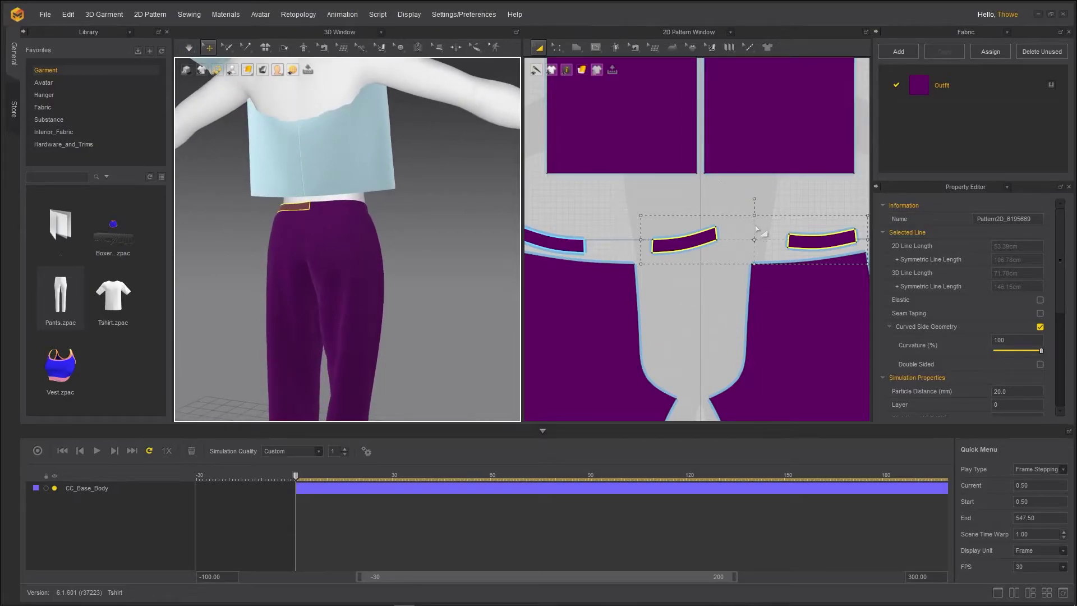
left_click_drag(754, 213, 751, 204)
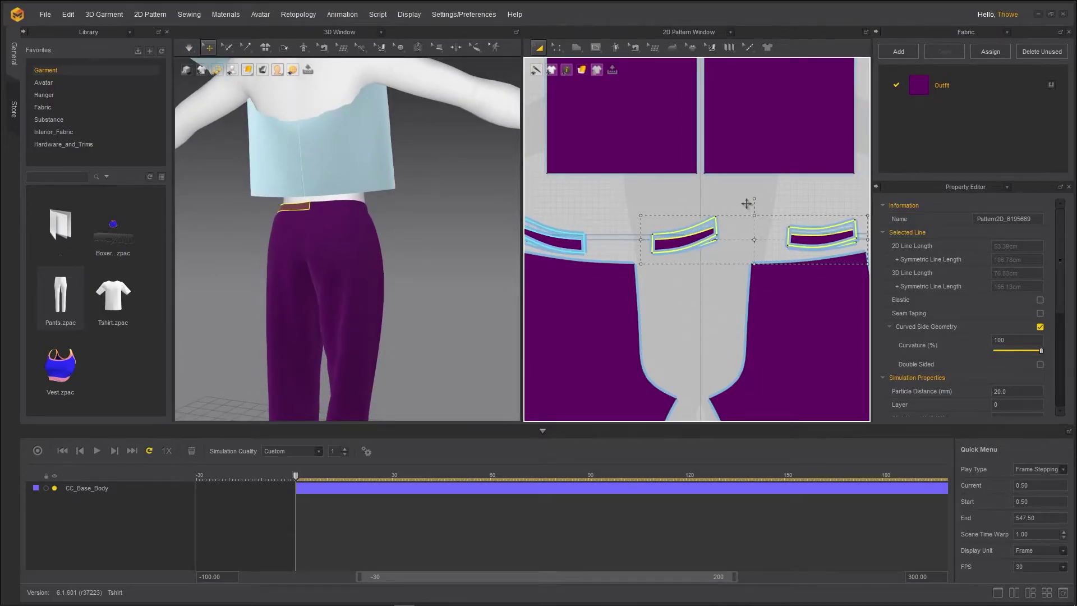
key("space")
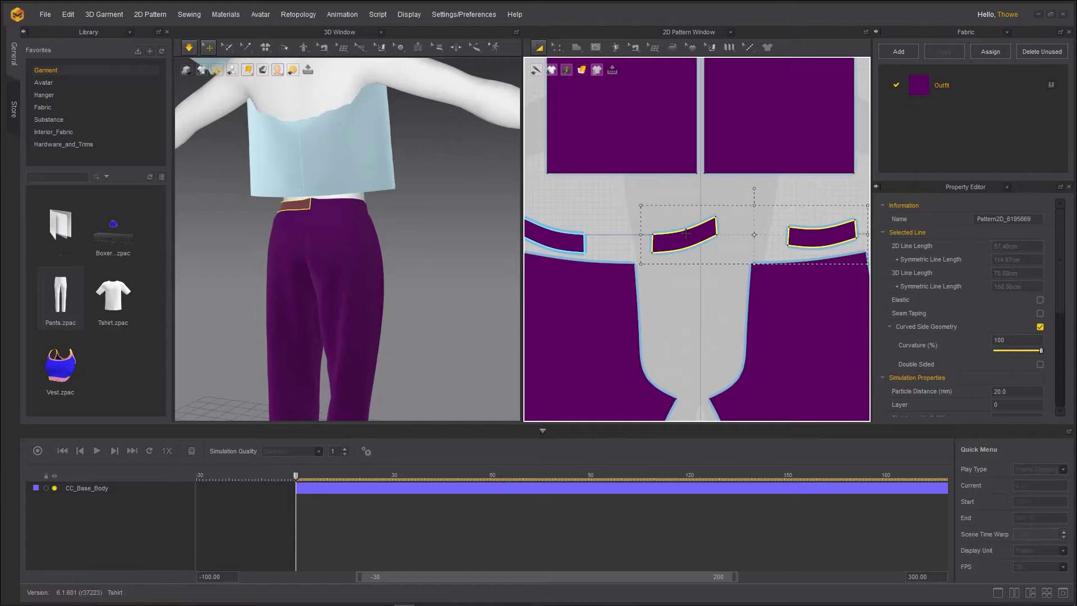
left_click_drag(642, 235, 653, 238)
key("space")
key("space")
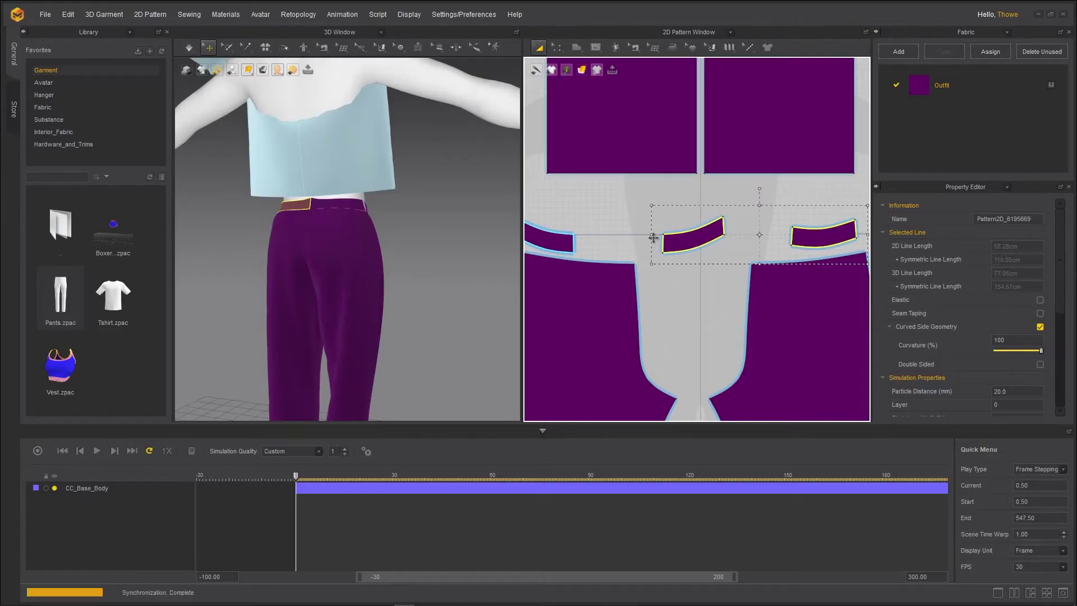
Select a waistband piece on the model and check the waist from front and side
right_click_drag(377, 210, 332, 219)
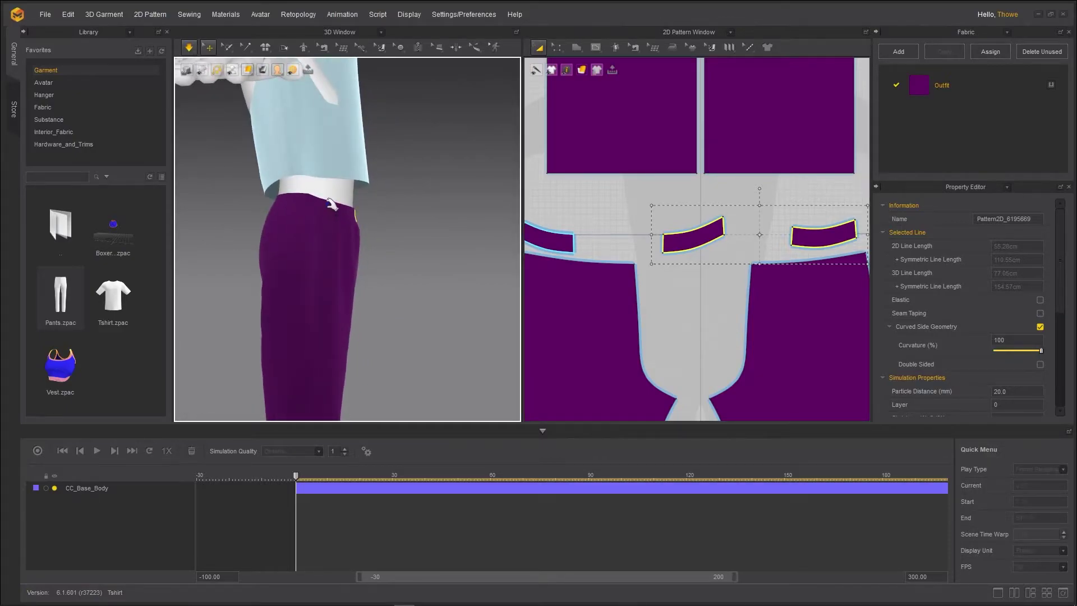
left_click(333, 206)
key("2")
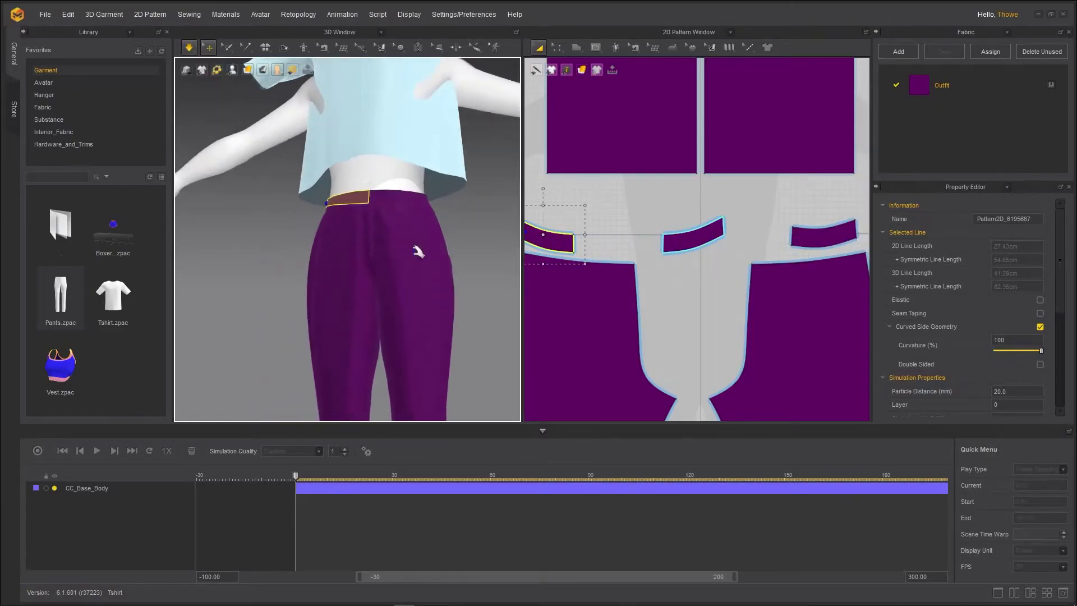
scroll(413, 238, "up", 3)
scroll(412, 253, "down", 4)
scroll(412, 256, "down", 3)
right_click_drag(412, 256, 334, 273)
Stop the cloth simulation, clear the pattern selection and view the avatar from above
key("2")
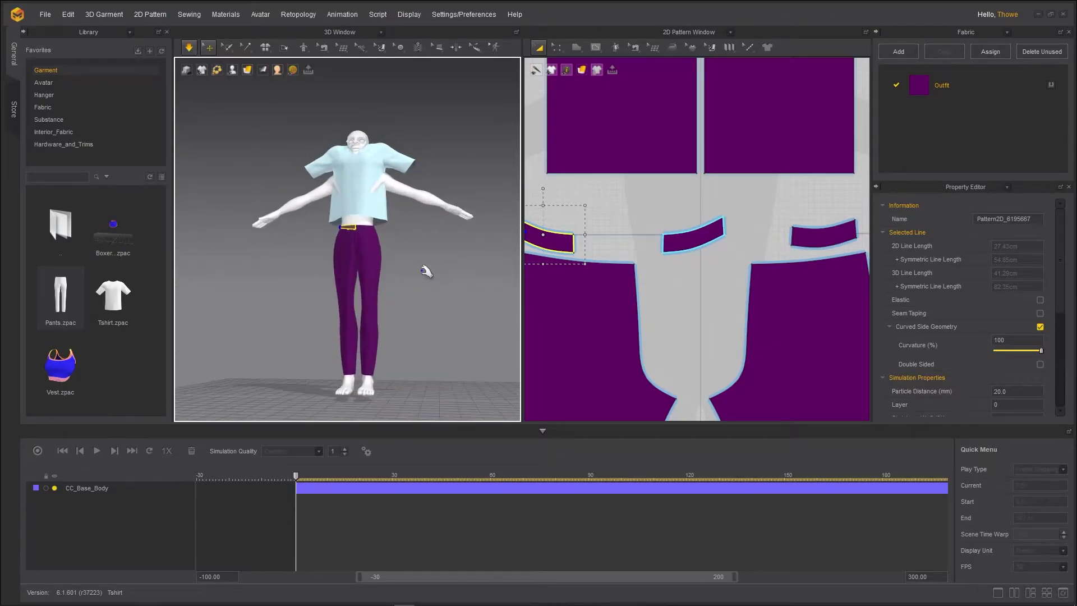
left_click(421, 271)
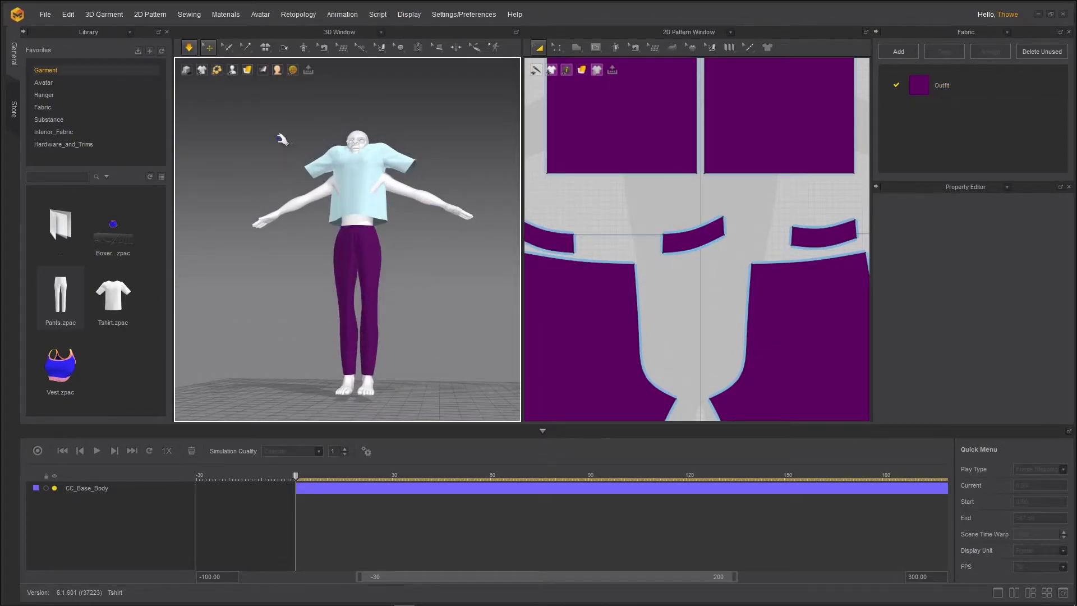
key("space")
scroll(412, 261, "down", 3)
right_click_drag(415, 268, 385, 164)
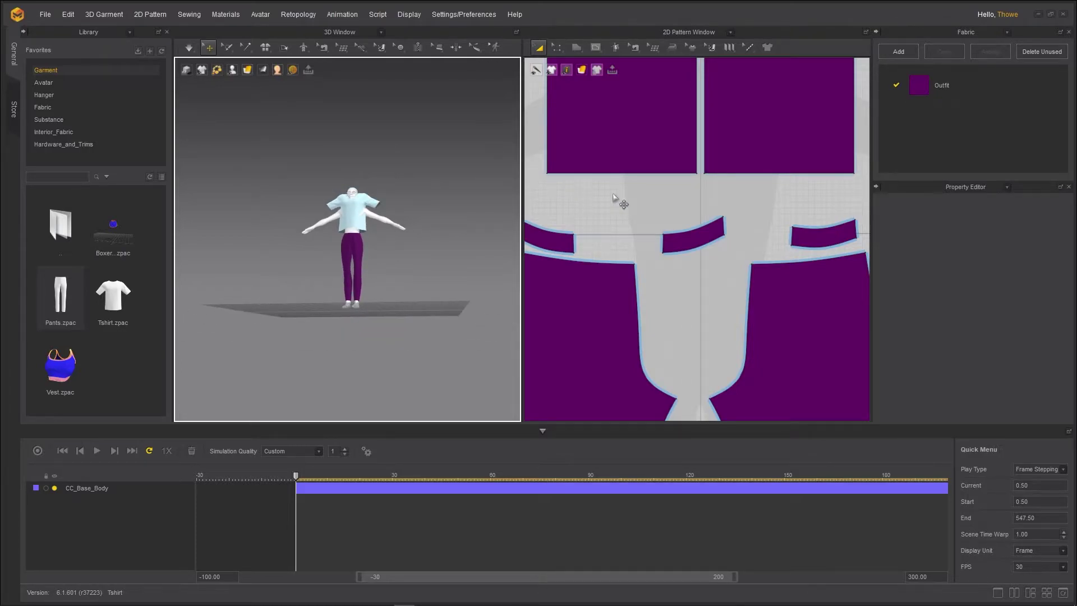
scroll(637, 202, "down", 2)
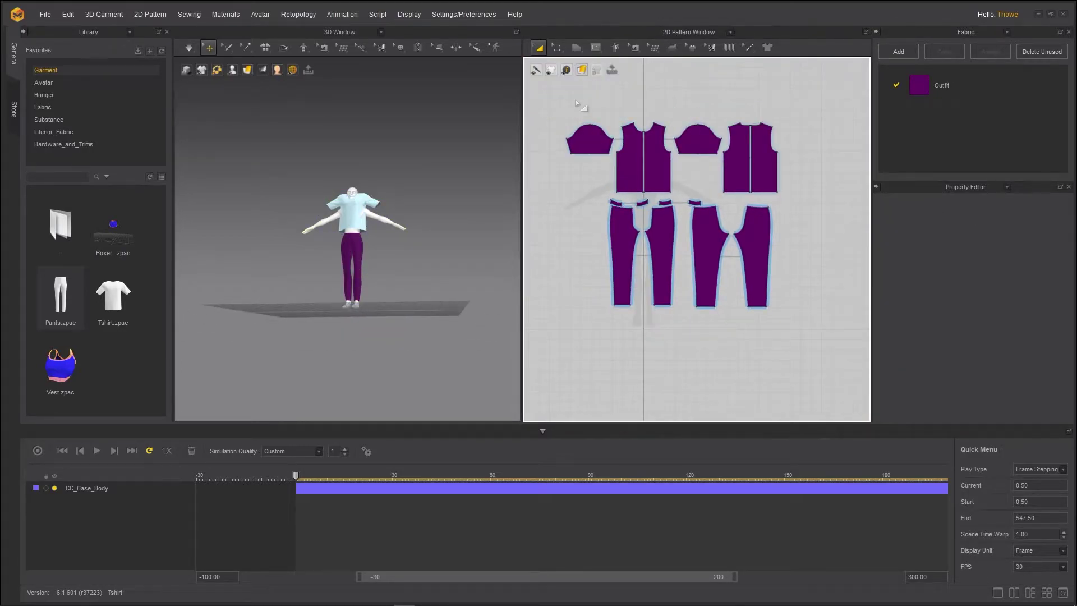
Unfreeze the four T-shirt pattern pieces so they can simulate
left_click_drag(843, 201, 841, 200)
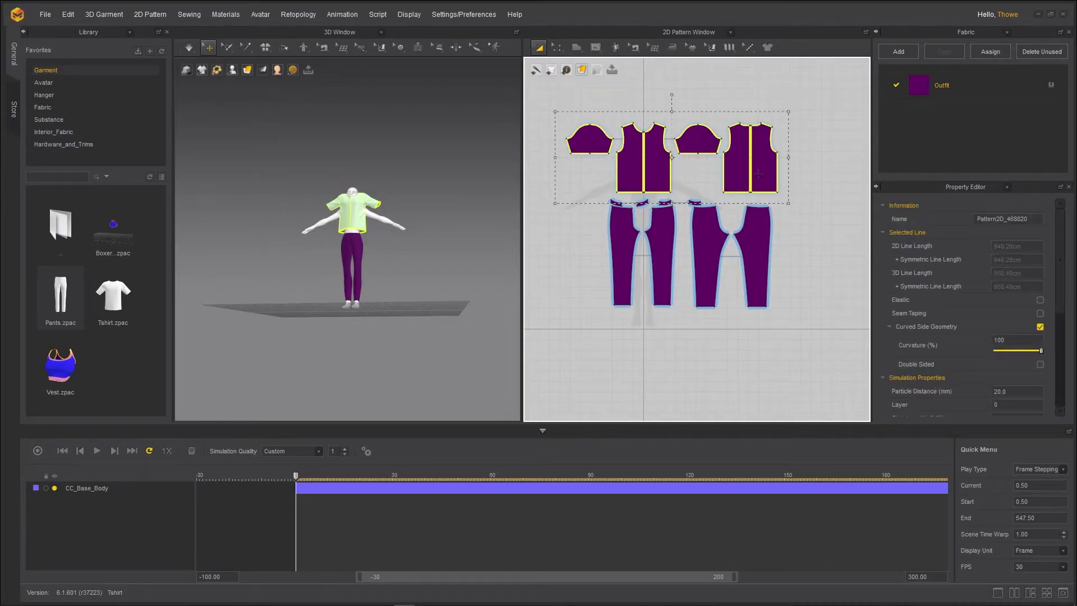
right_click(358, 214)
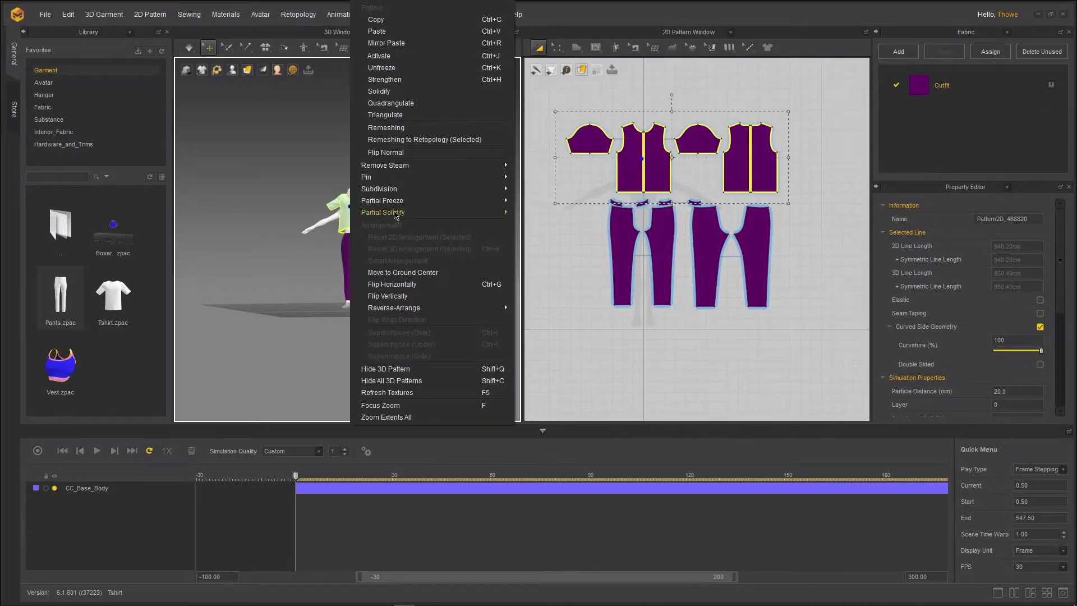
left_click(417, 71)
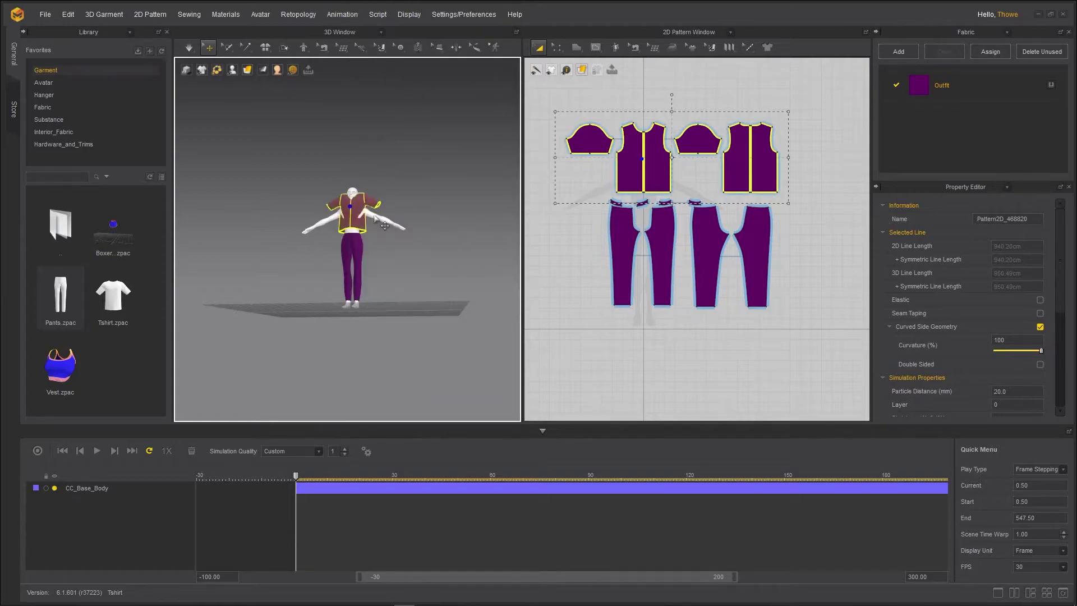
scroll(358, 226, "up", 5)
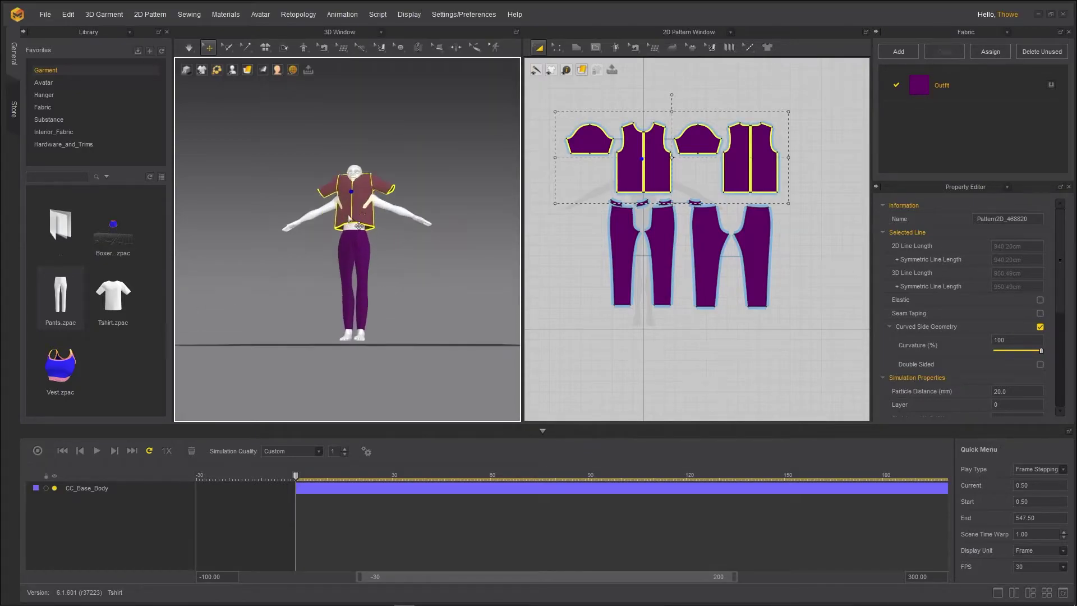
scroll(360, 226, "up", 4)
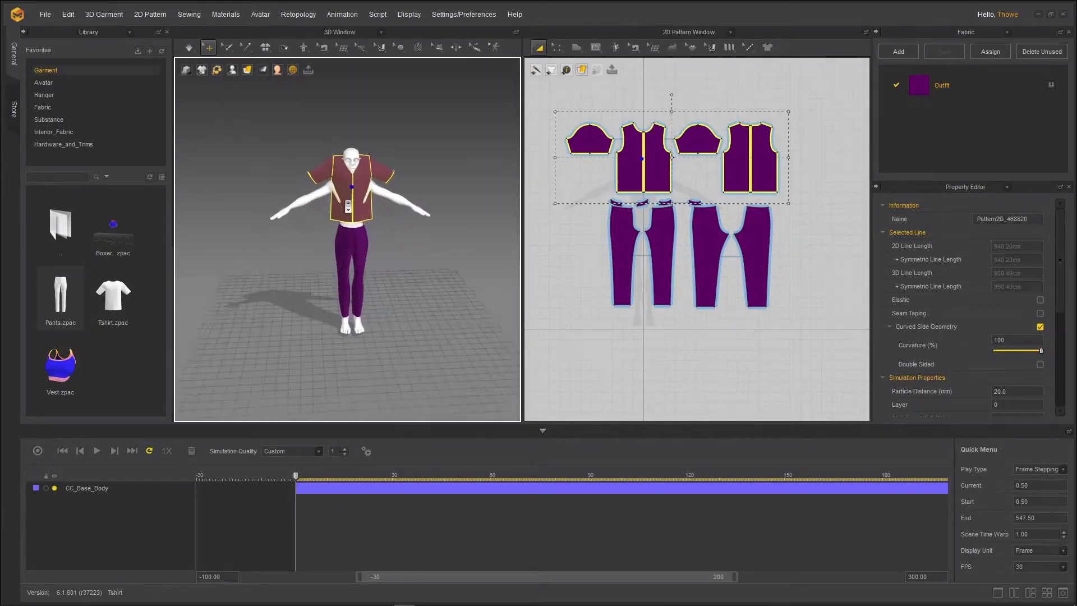
Simulate until the shirt drapes over the torso above the waistband, then stop and deselect
left_click(363, 163)
right_click_drag(362, 137, 365, 163)
left_click(420, 209)
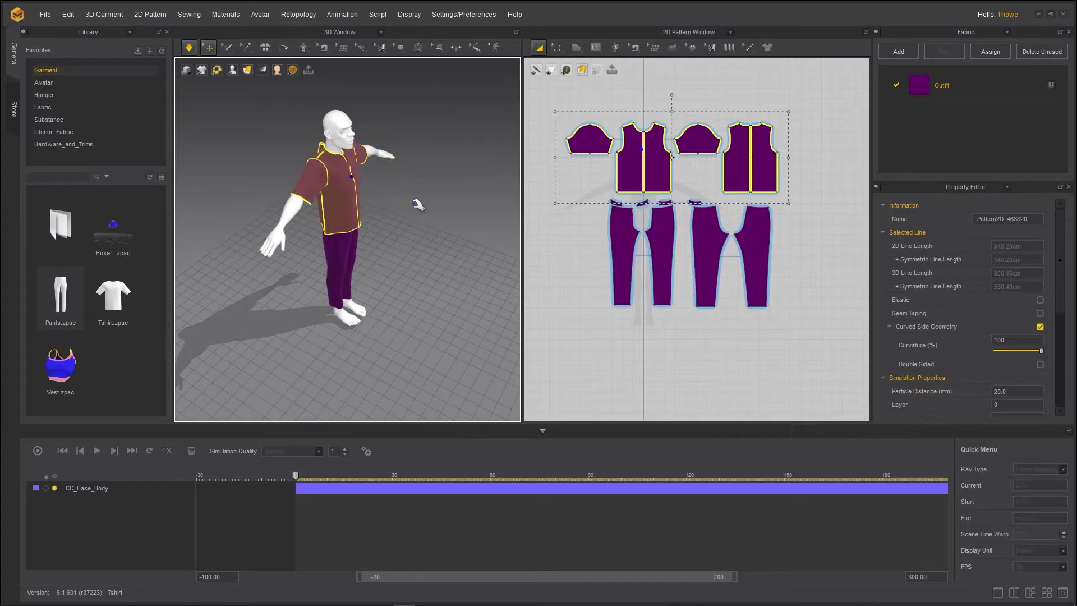
key("2")
right_click_drag(324, 181, 393, 231)
key("space")
key("2")
left_click(444, 254)
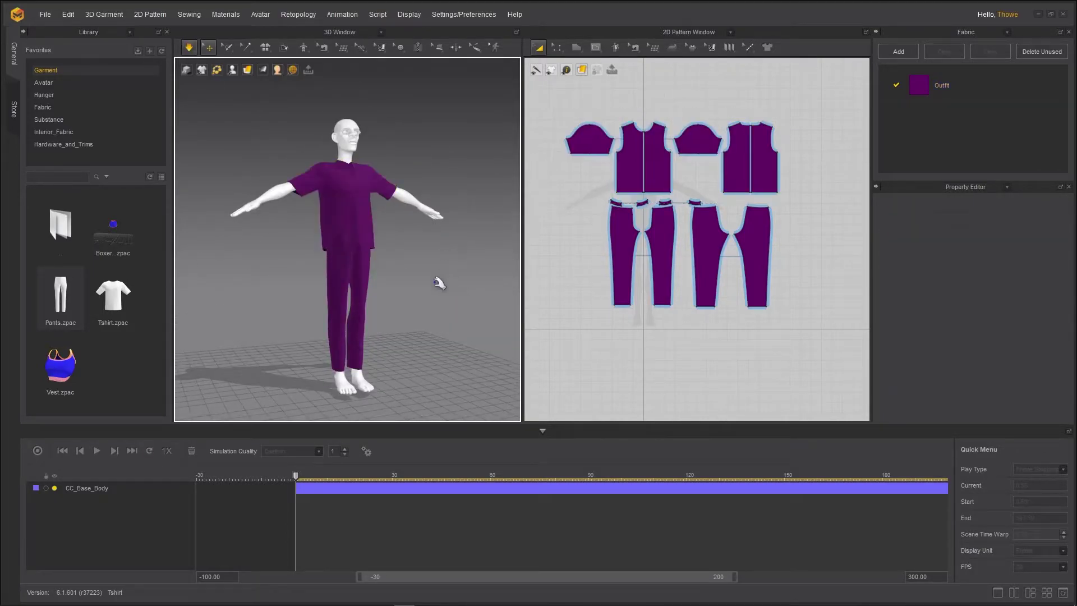
key("space")
scroll(580, 166, "up", 5)
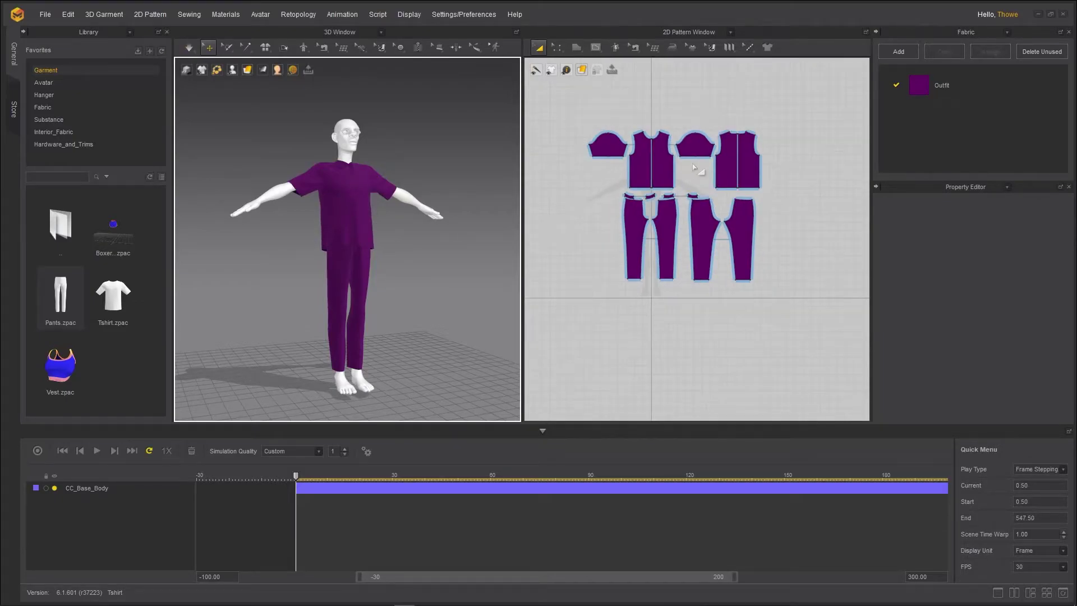
scroll(581, 166, "down", 3)
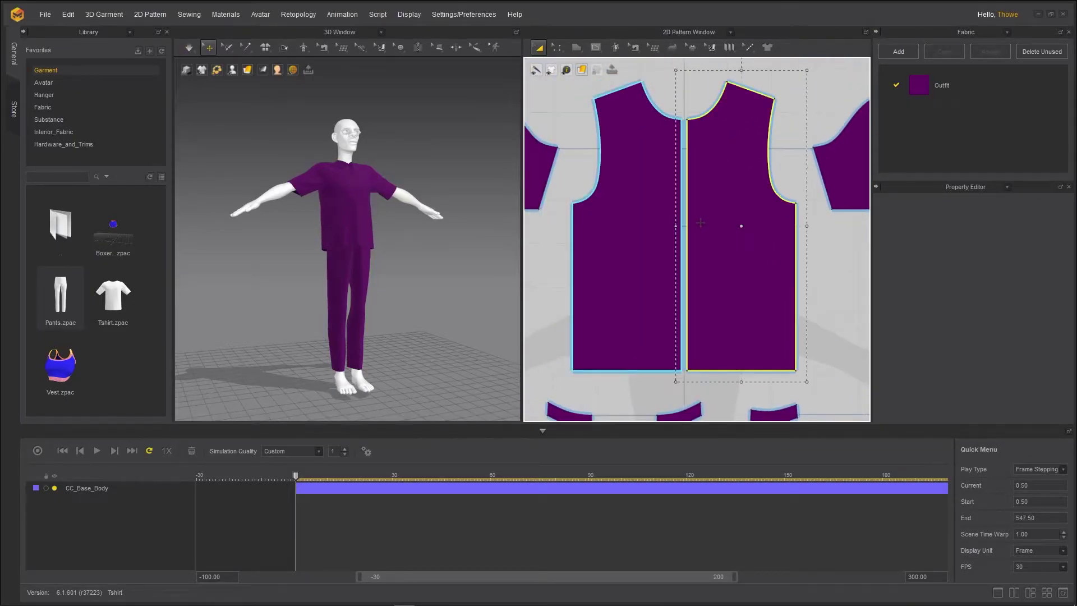
Merge the two front shirt halves along their centre lines into one piece
left_click(683, 234)
right_click(682, 234)
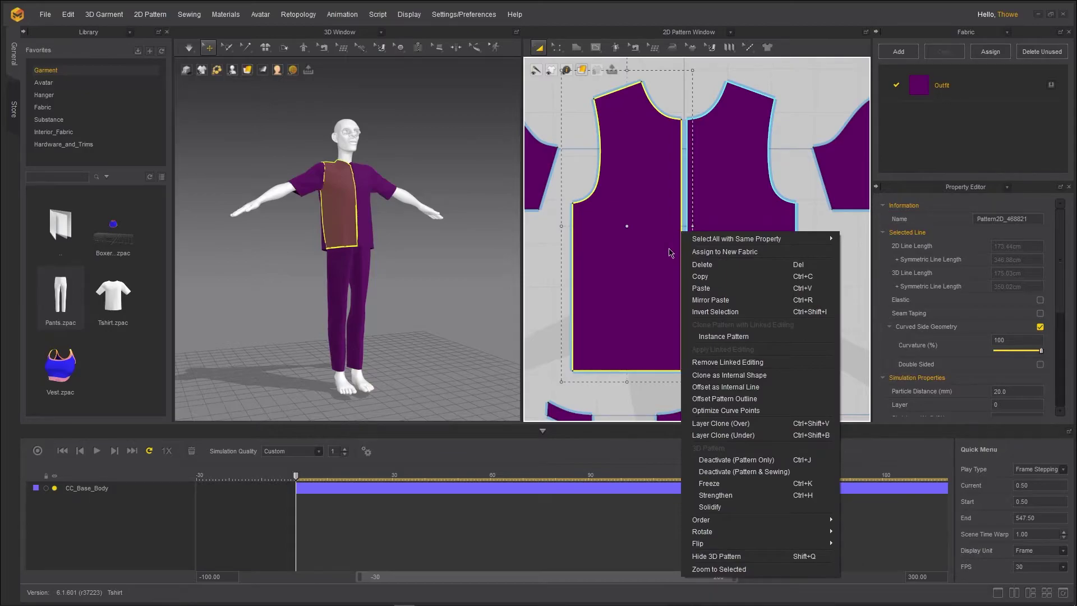
left_click(564, 53)
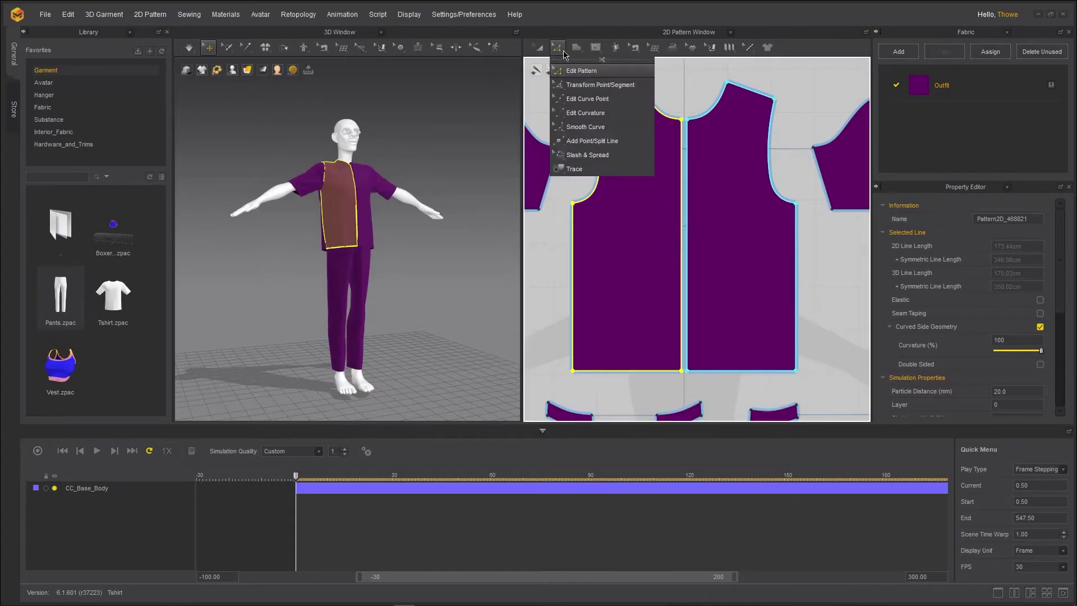
left_click(580, 72)
left_click(684, 269)
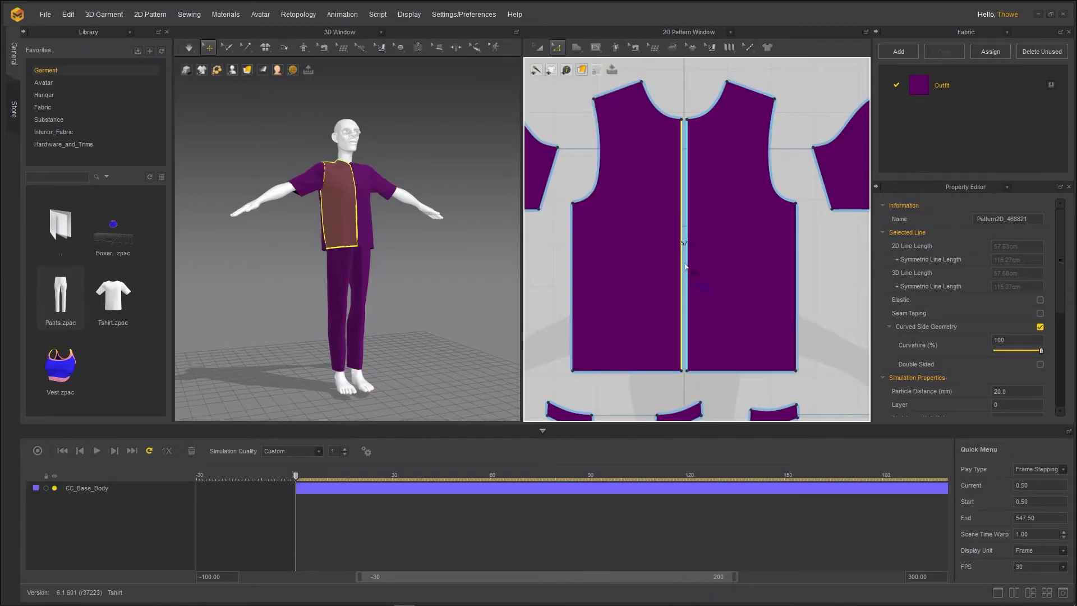
right_click(686, 268)
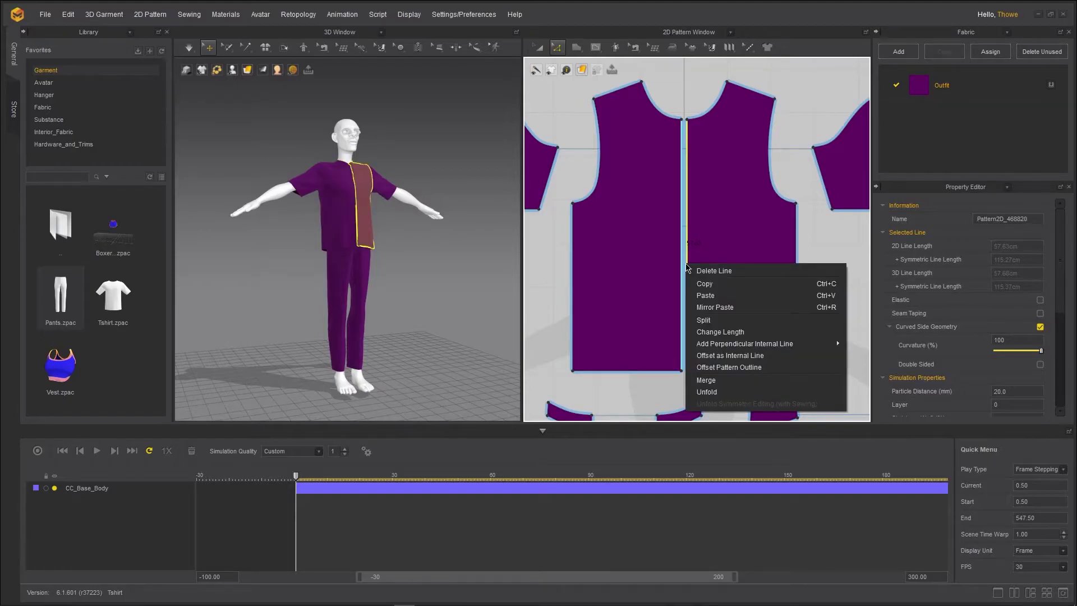
left_click(713, 379)
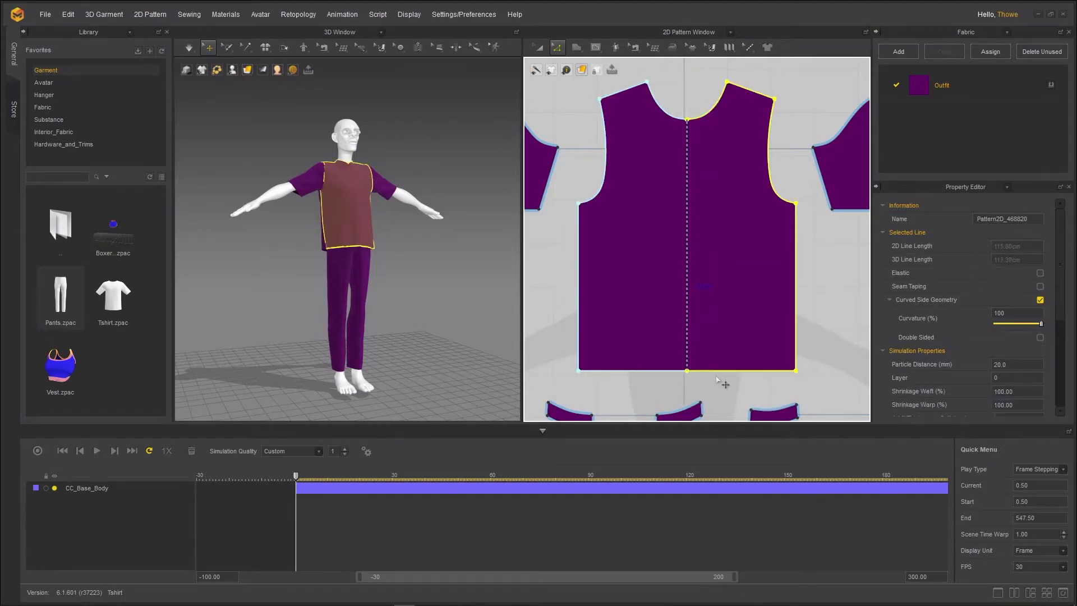
Unfold the half back piece along its centre seam into a full symmetric panel
right_click_drag(708, 268, 677, 279)
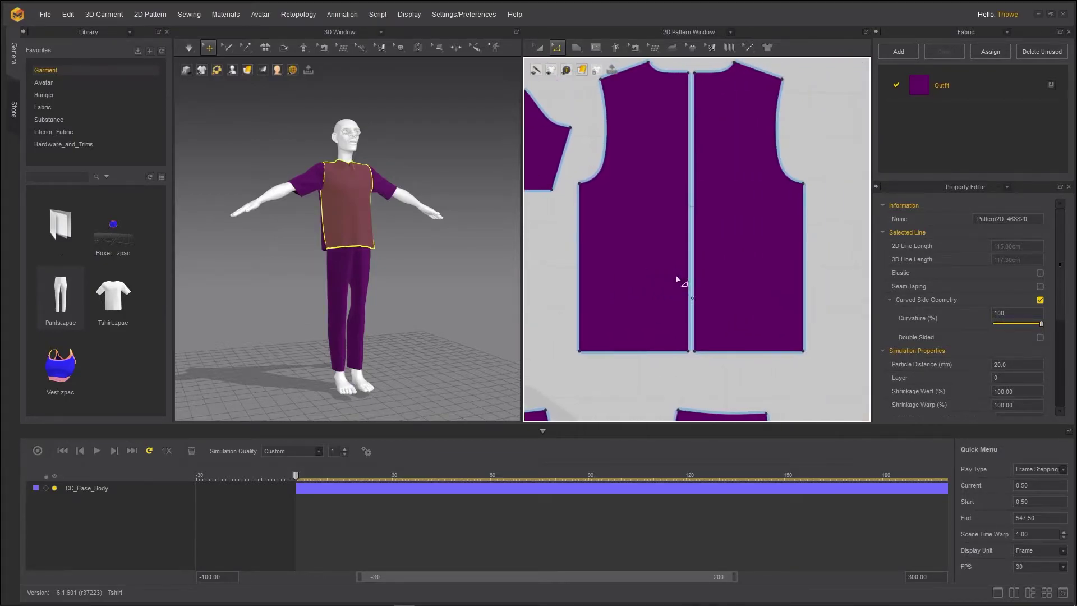
right_click(701, 290)
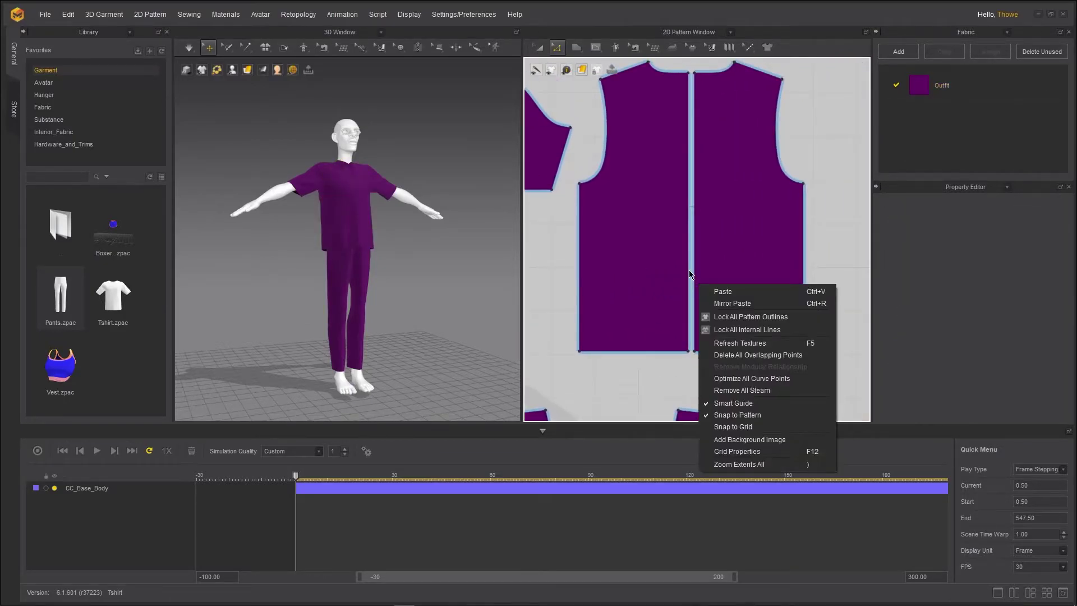
right_click(689, 270)
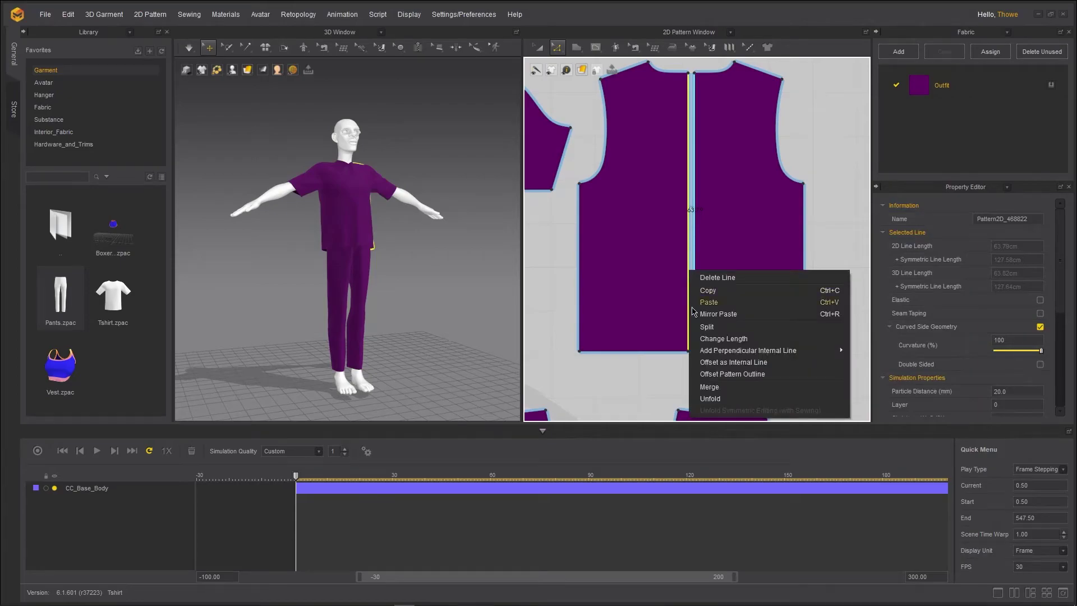
left_click(709, 398)
right_click_drag(373, 258, 457, 271)
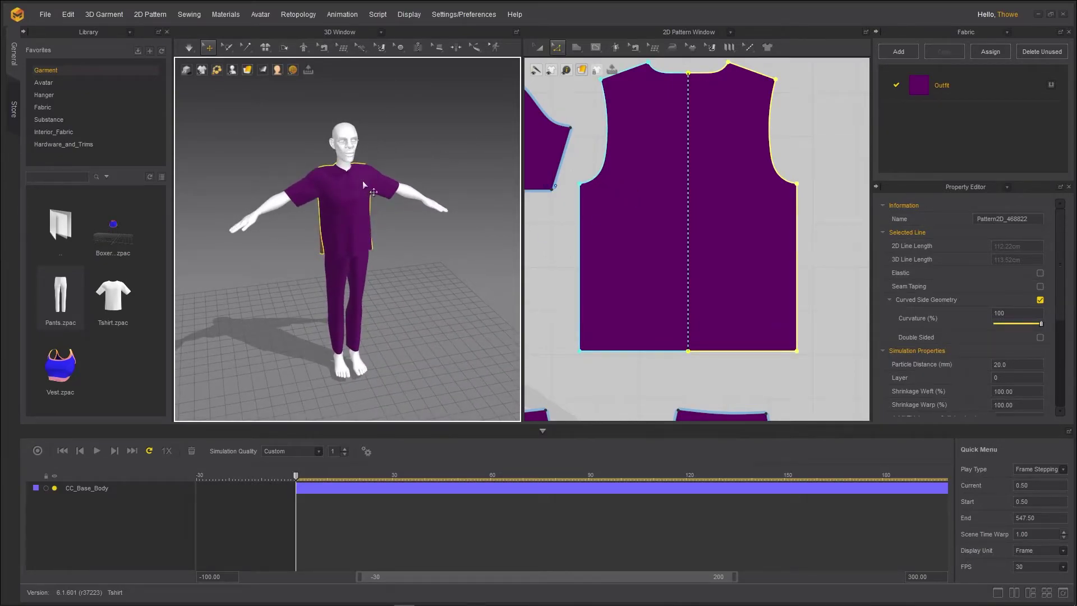
Select every pattern piece with the Transform Pattern tool
scroll(682, 215, "down", 8)
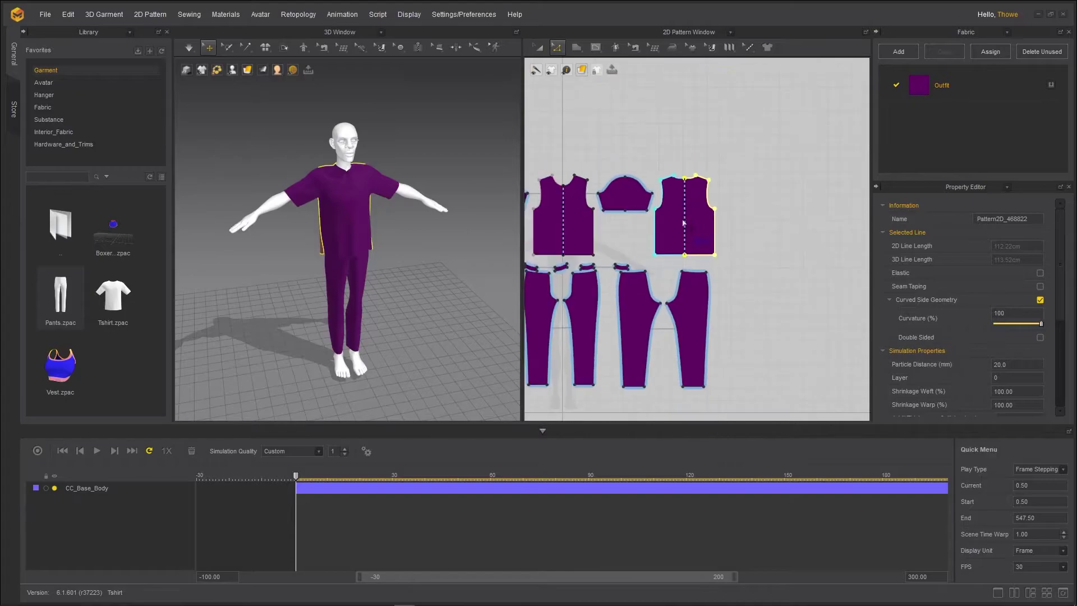
left_click(567, 137)
left_click_drag(732, 307, 734, 309)
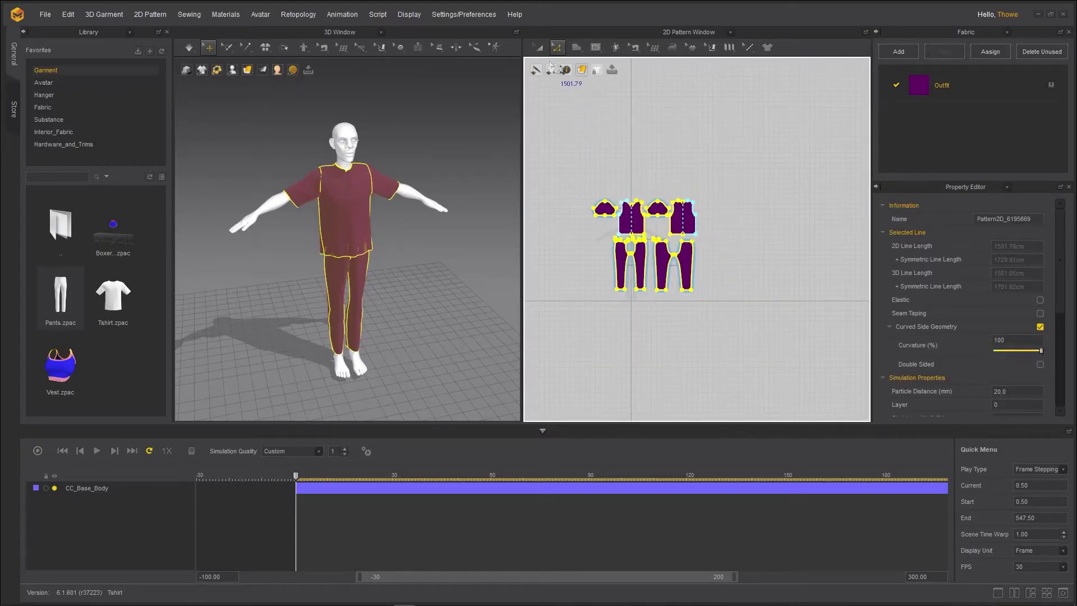
left_click(537, 47)
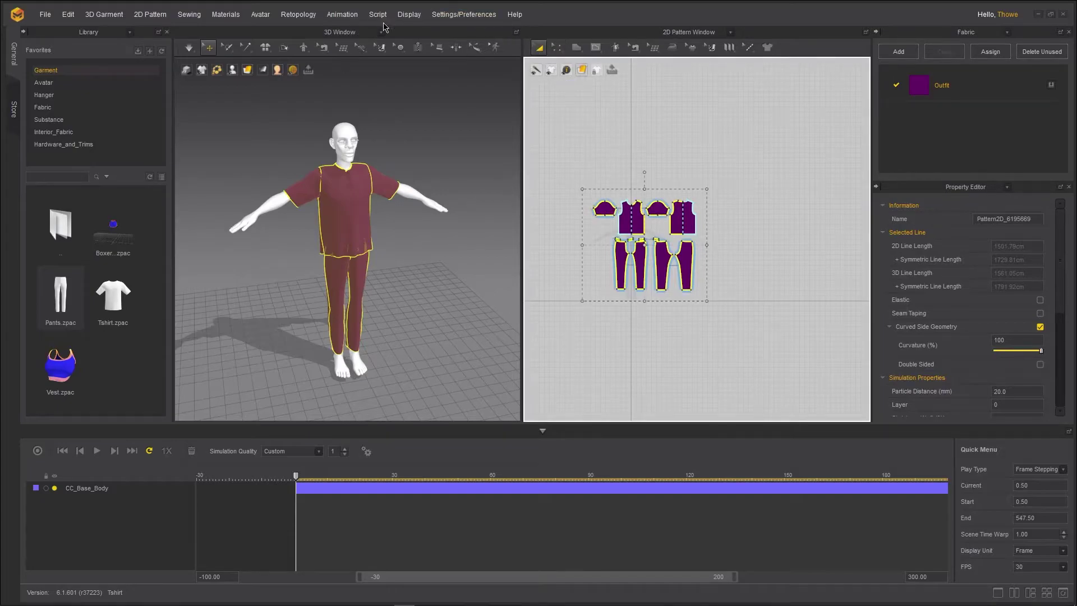
Bring up the Display menu's Window list containing the UV Editor
left_click(463, 14)
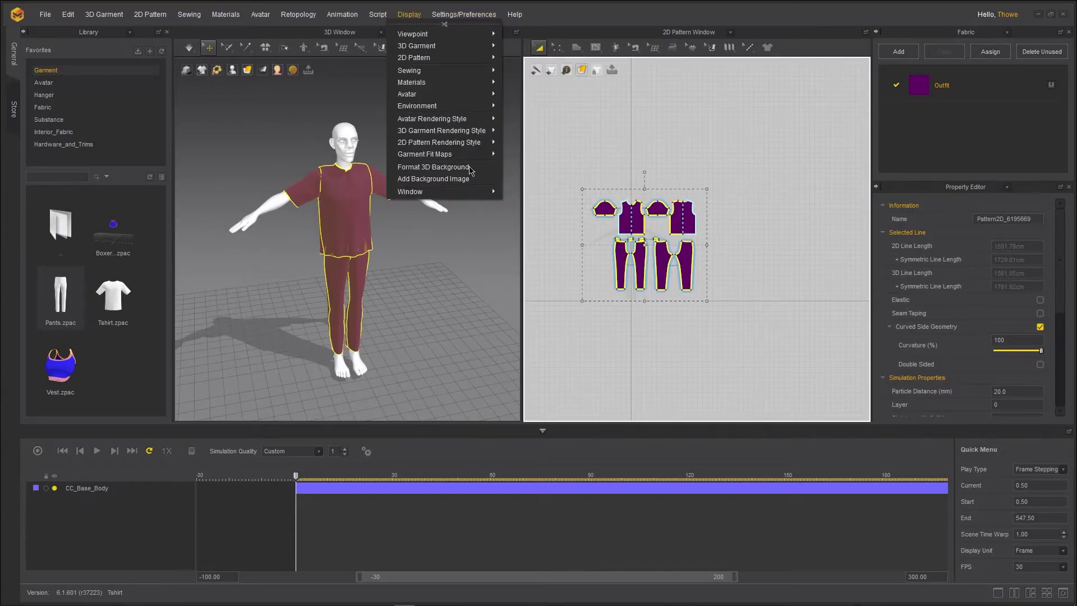
mouse_move(487, 199)
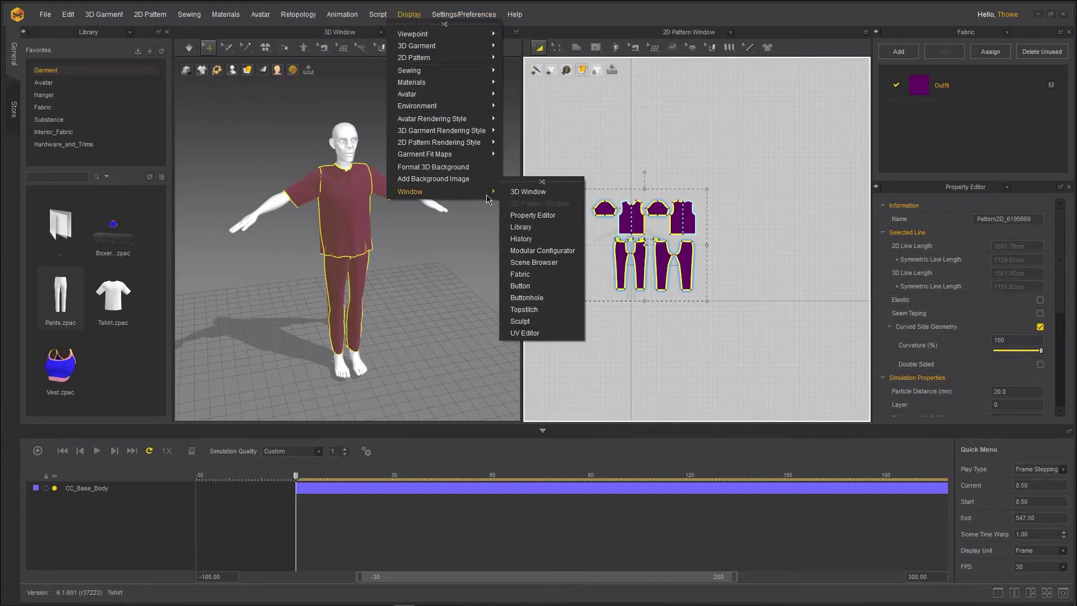
left_click(540, 345)
left_click(409, 14)
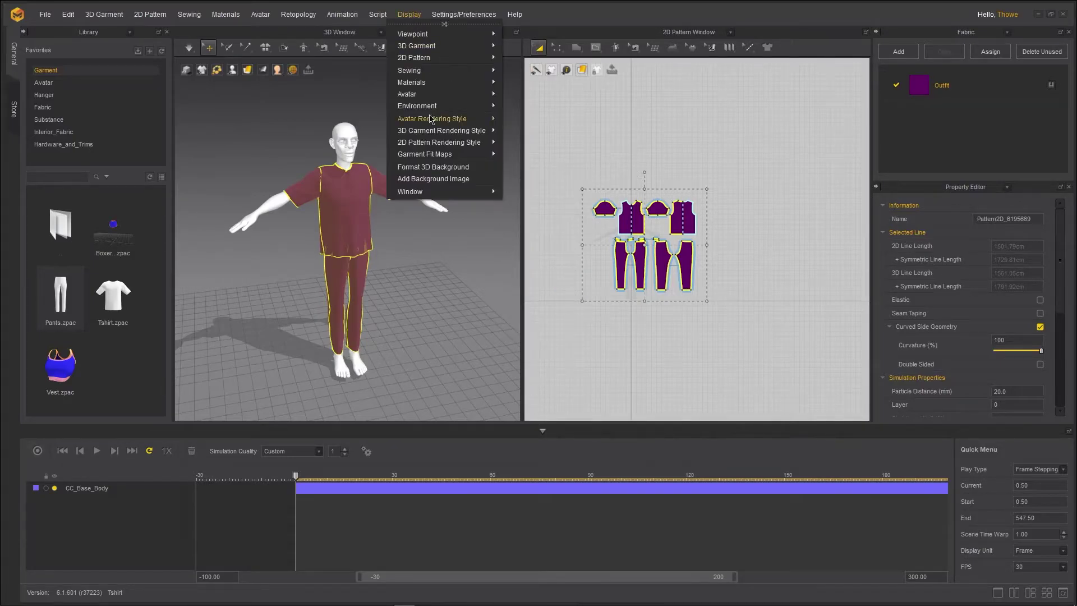
Open the UV Editor and scale all the UV islands down
mouse_move(482, 191)
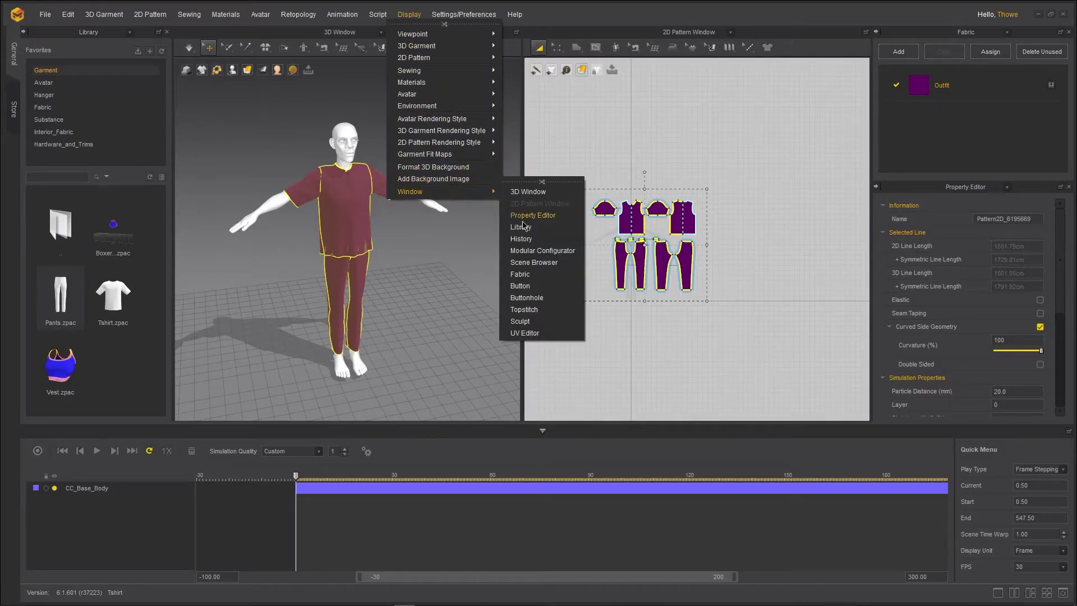
left_click(539, 336)
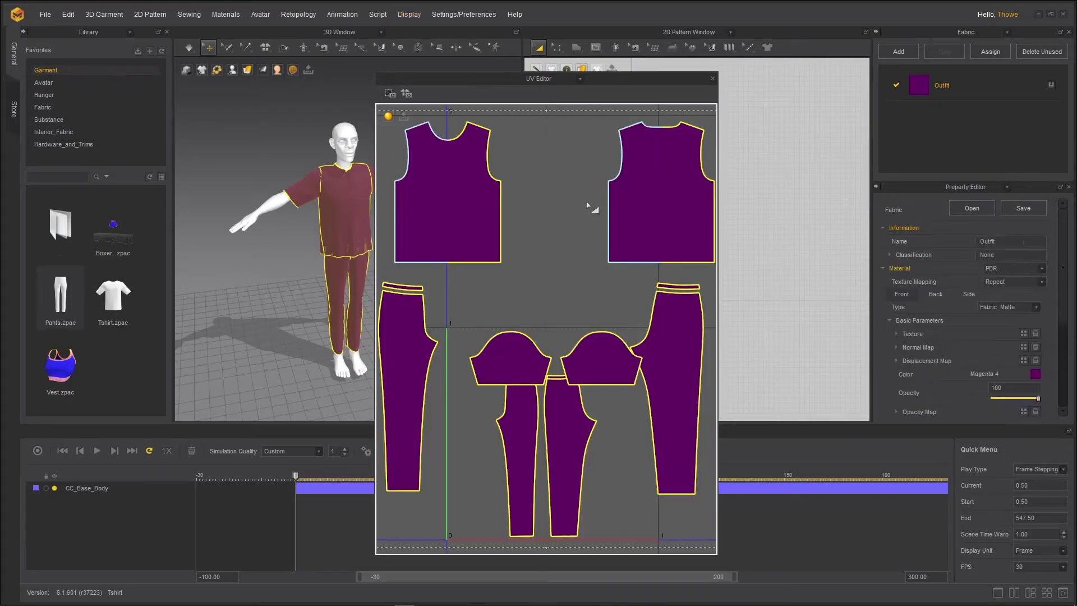
scroll(559, 239, "down", 5)
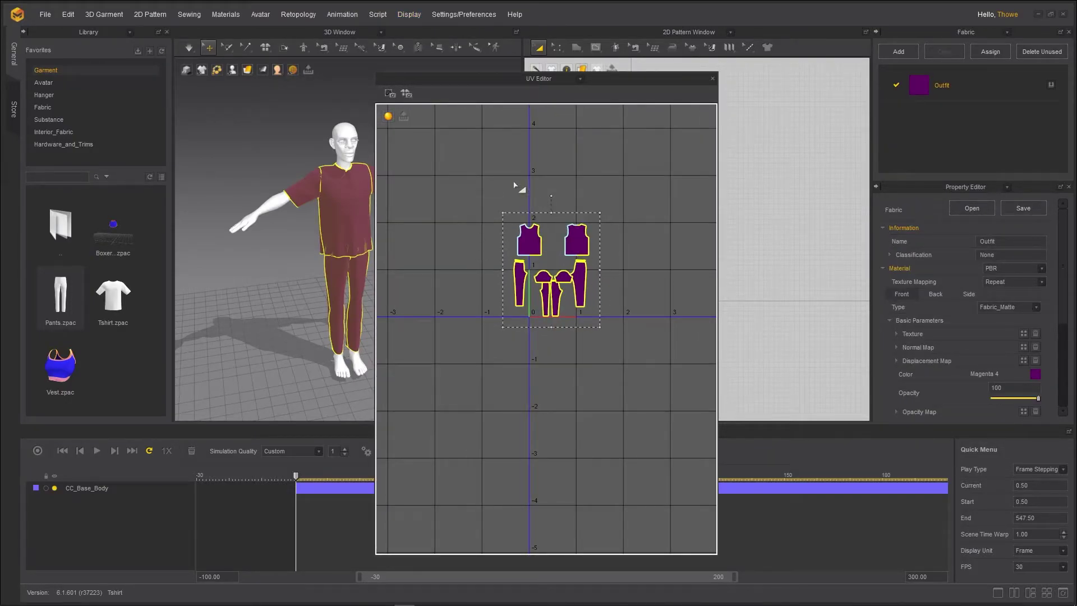
left_click_drag(515, 185, 647, 357)
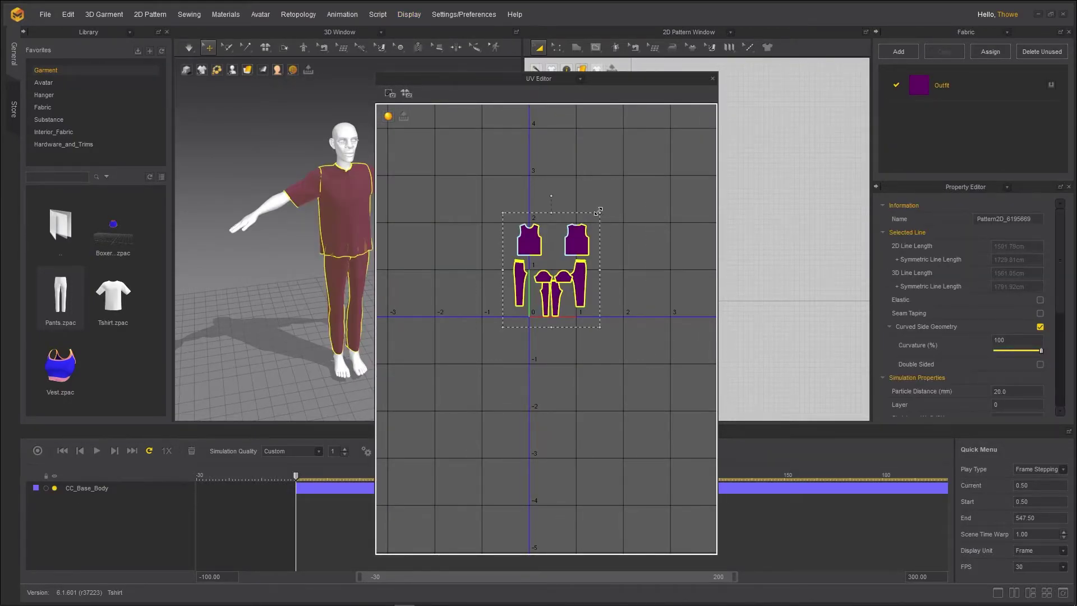
left_click_drag(598, 211, 559, 287)
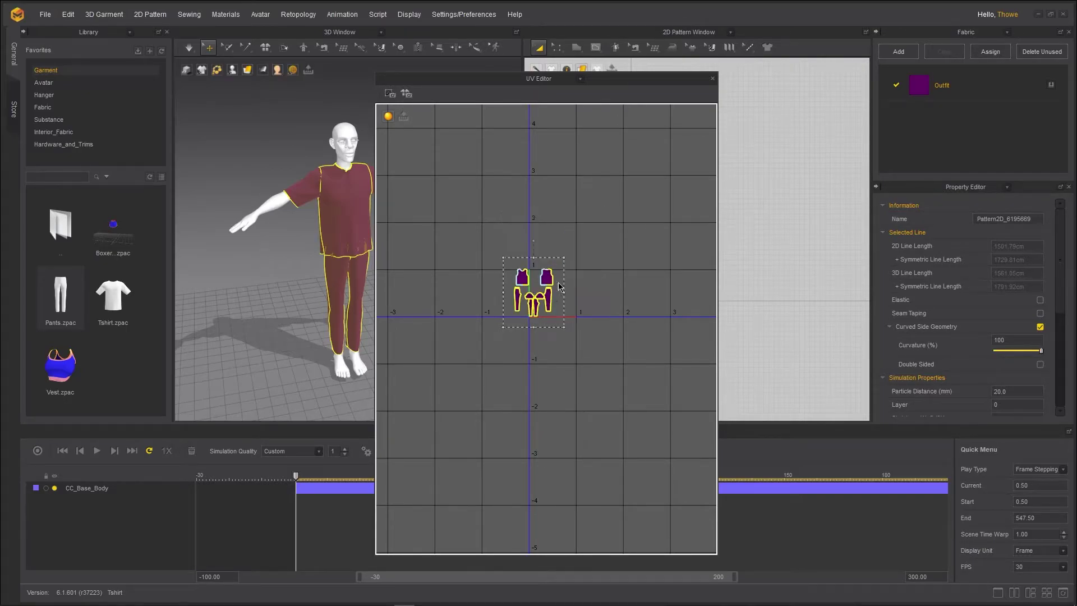
scroll(559, 287, "down", 2)
scroll(549, 311, "up", 8)
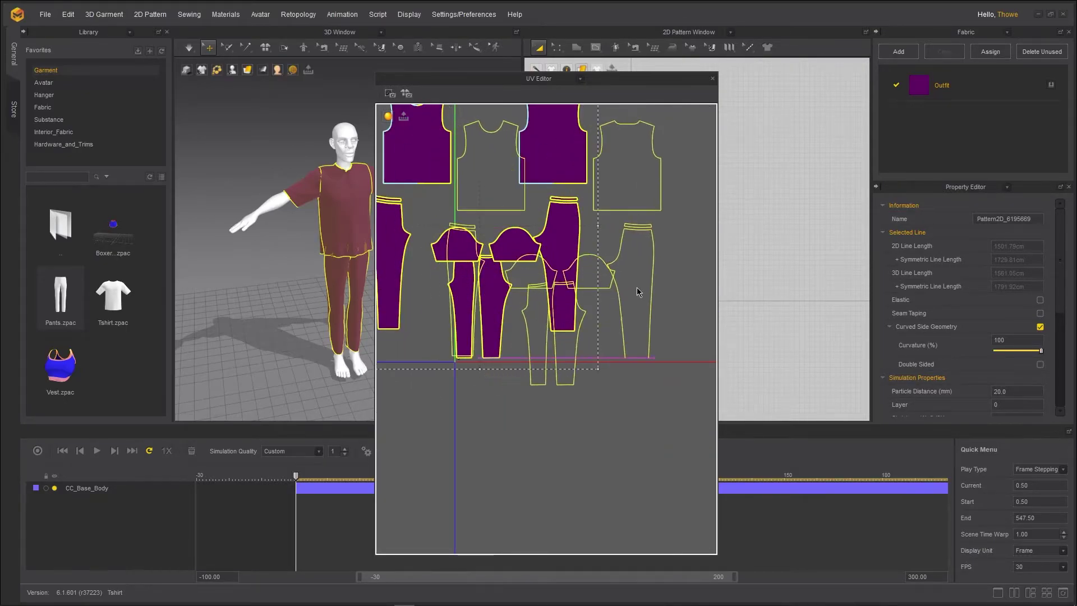
scroll(637, 292, "down", 5)
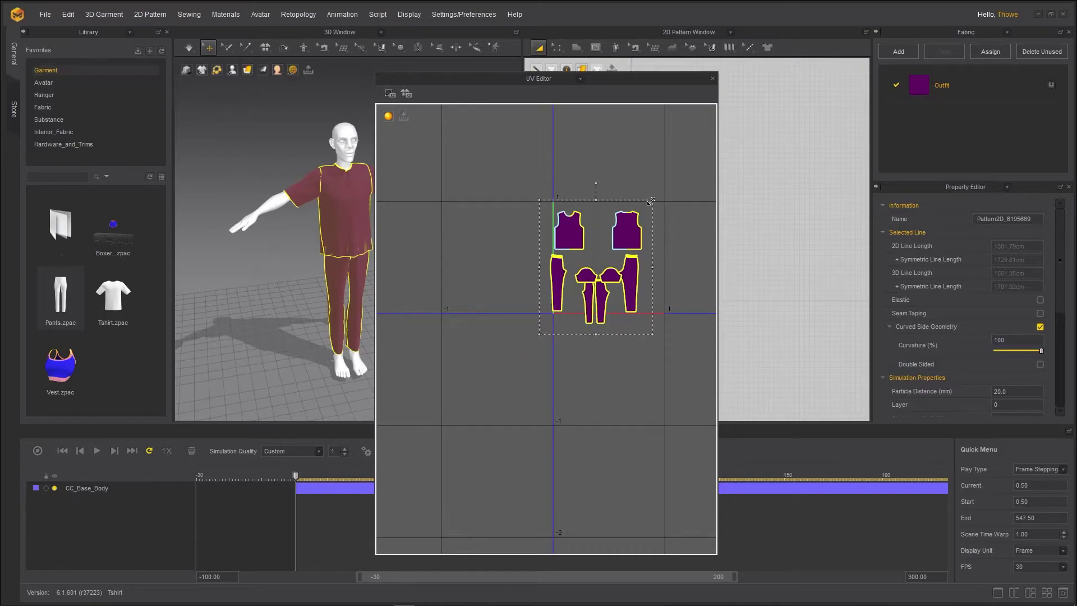
Shrink all UV islands further until they fit inside the 0–1 tile
mouse_move(650, 201)
left_mouse_down()
mouse_move(637, 271)
mouse_move(655, 205)
left_mouse_up()
left_click(653, 206)
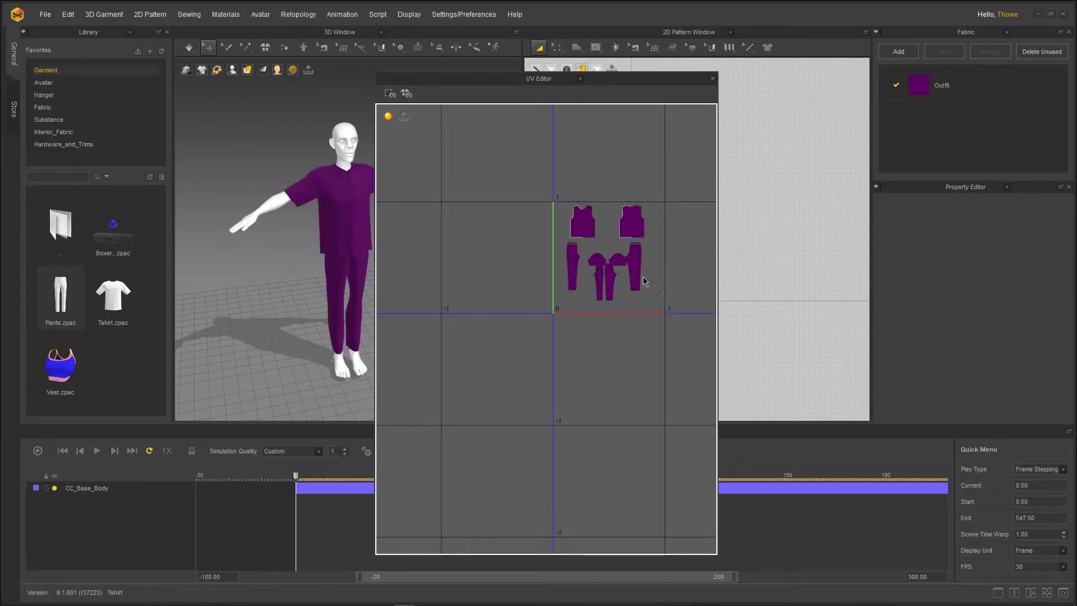
left_click_drag(659, 306, 539, 180)
left_click_drag(657, 191, 644, 209)
left_click(645, 344)
scroll(644, 344, "down", 2)
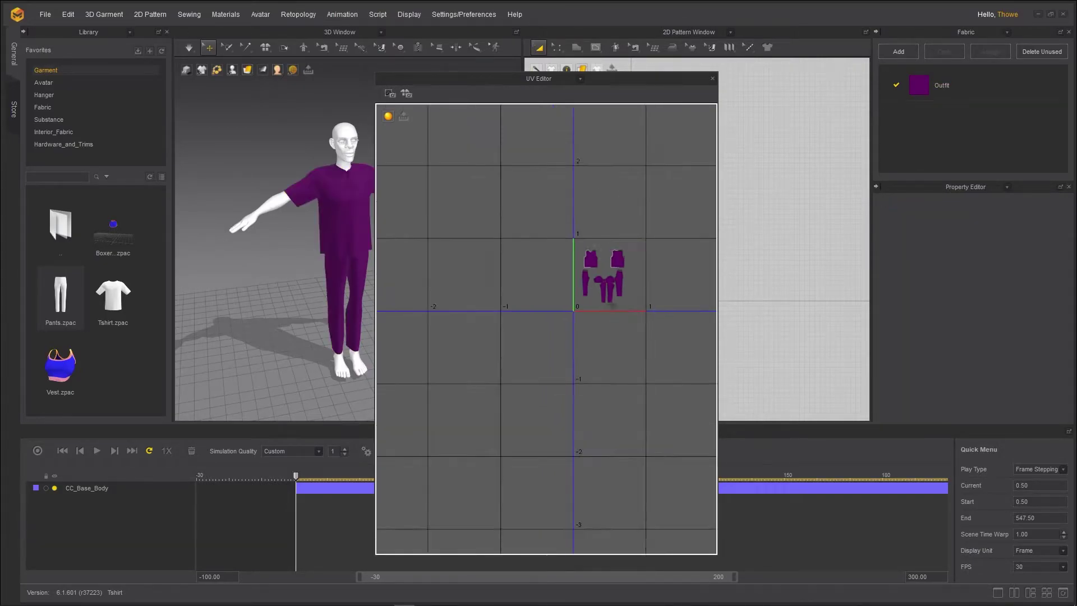
scroll(617, 253, "up", 5)
Move the top-right shirt UV piece left and place both sleeves above the shirt pieces
left_click(638, 178)
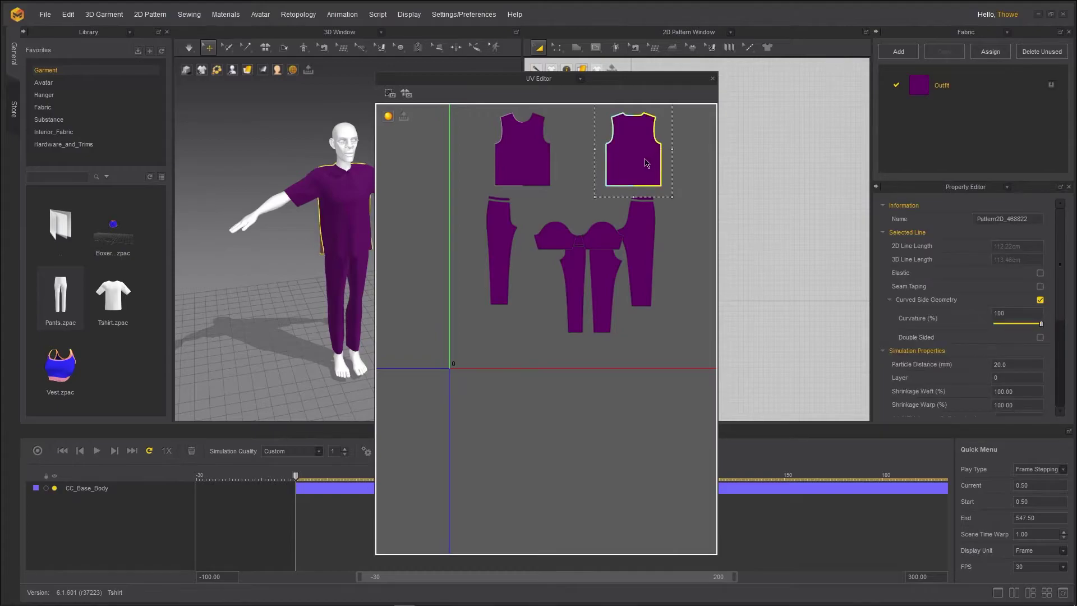
left_click_drag(647, 163, 612, 164)
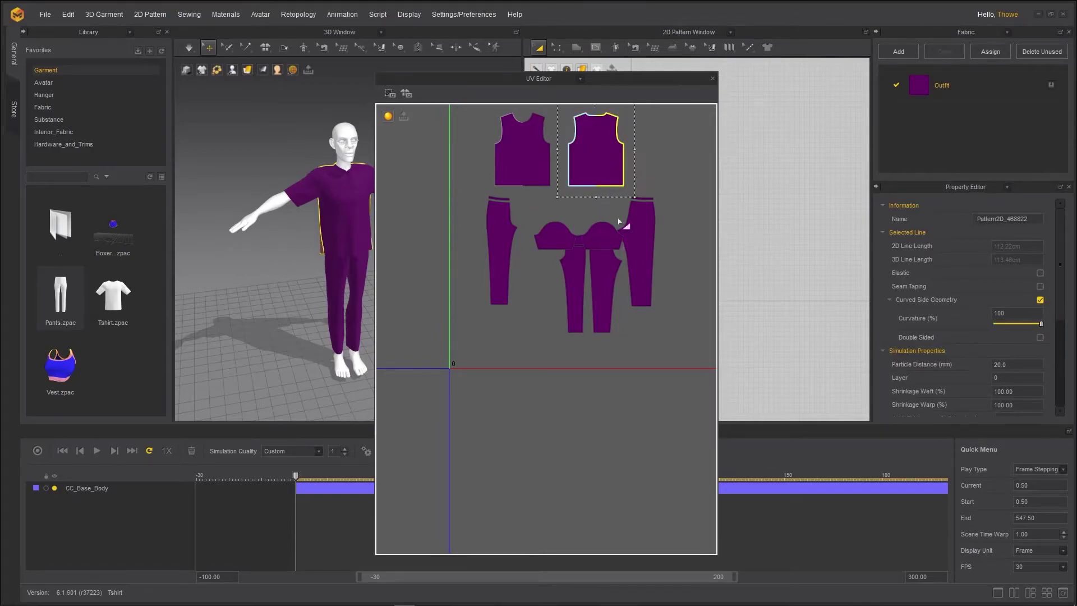
left_click(599, 245)
left_click(562, 242, "shift")
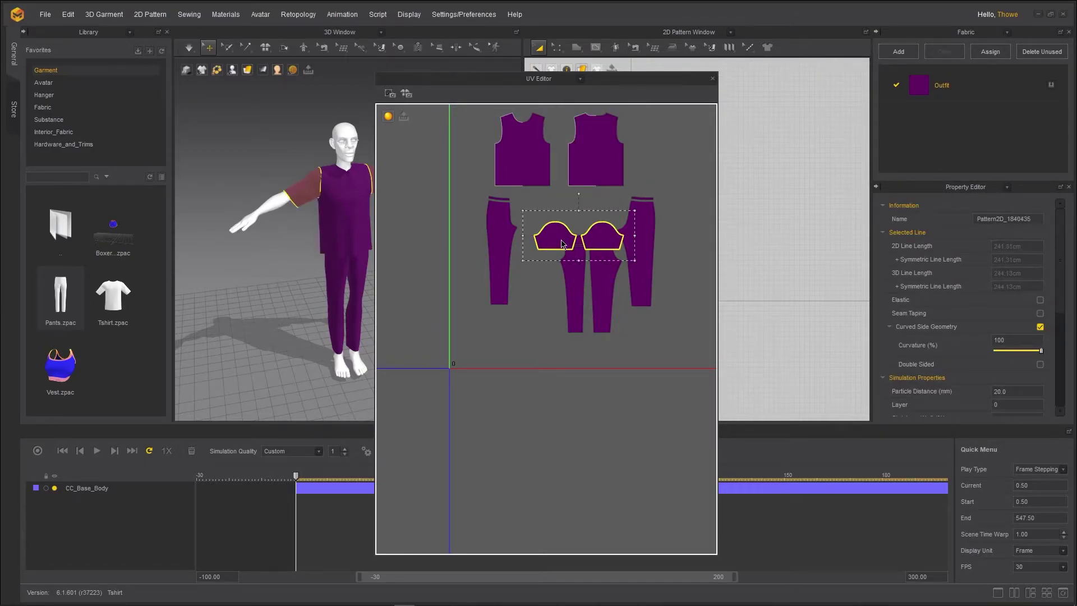
left_click(579, 261)
middle_click_drag(578, 261, 509, 373)
left_click(484, 348)
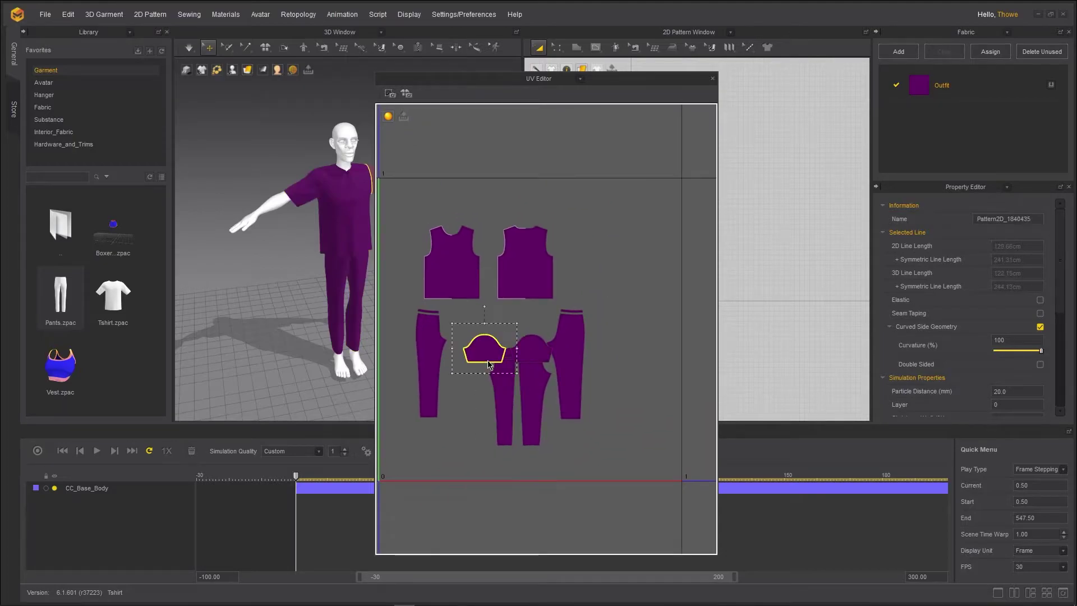
left_click(530, 345, "shift")
left_click_drag(530, 345, 504, 201)
Shift the right pants piece right and stack both waistband pieces above the pants
left_click(566, 355)
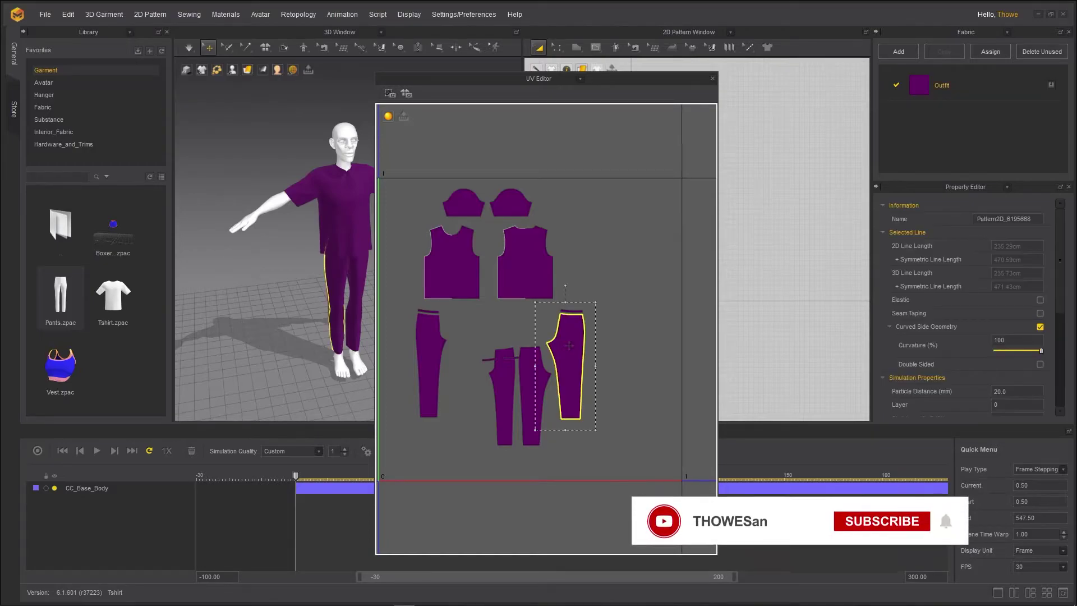
left_click(573, 312)
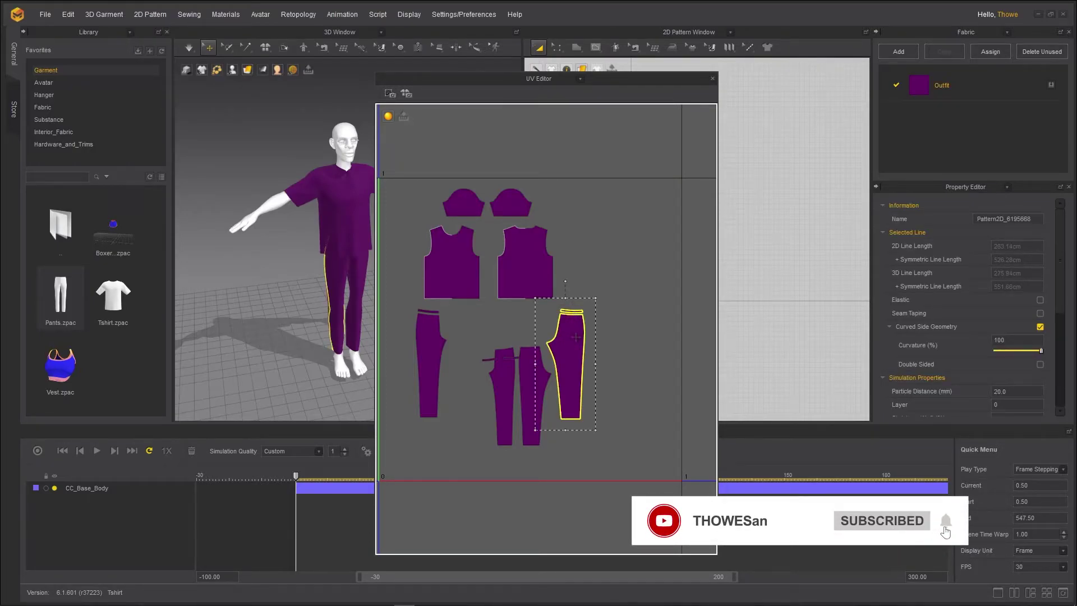
left_click_drag(576, 337, 647, 350)
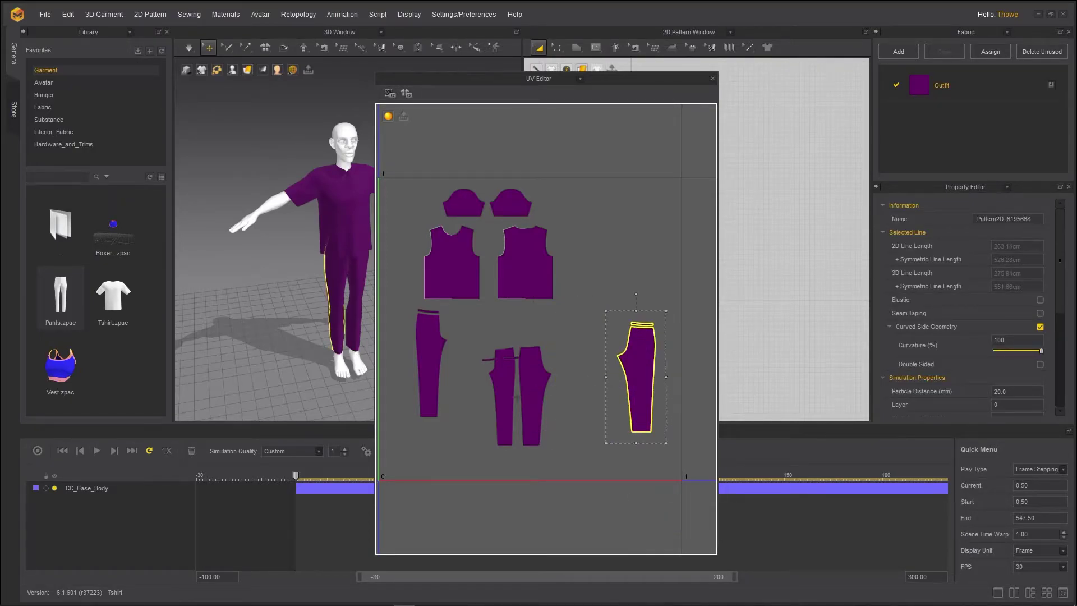
left_click(527, 365)
scroll(508, 353, "up", 5)
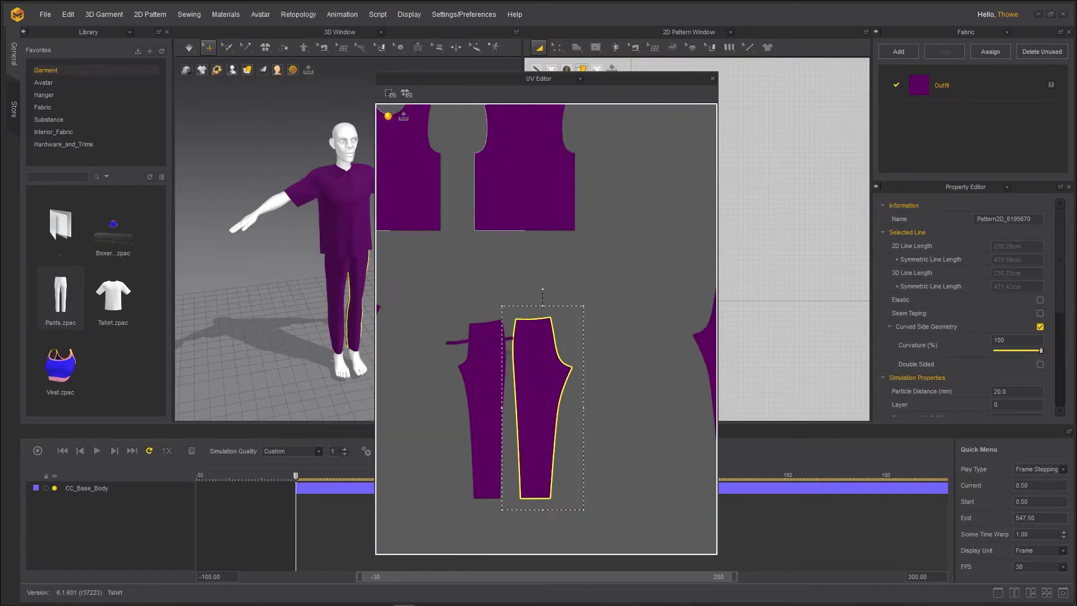
left_click(499, 340)
right_click_drag(255, 294, 472, 340)
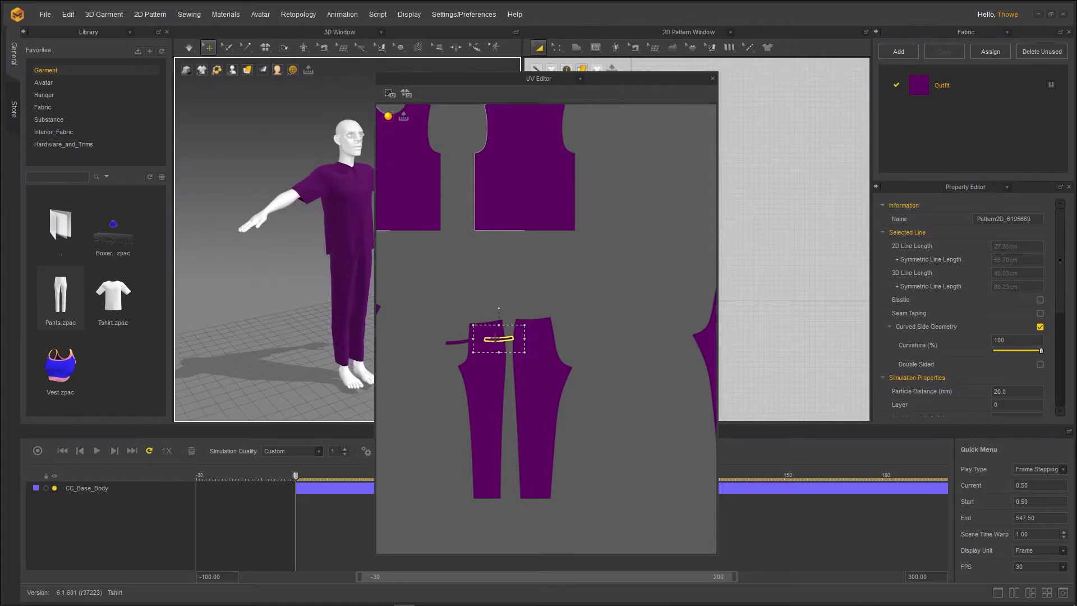
left_click_drag(493, 338, 482, 308)
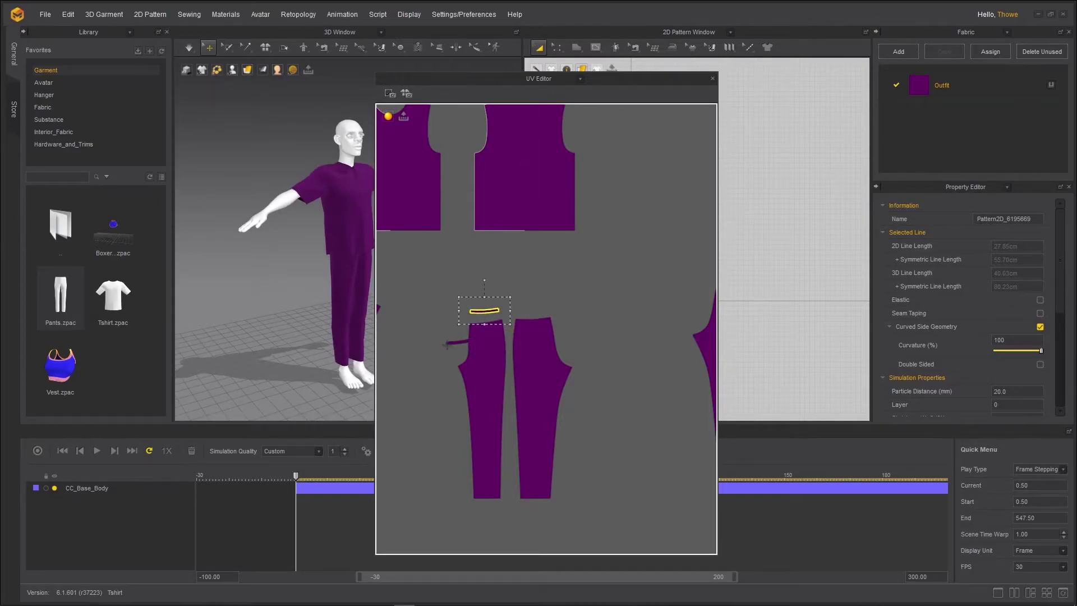
left_click_drag(447, 345, 523, 312)
scroll(523, 313, "down", 5)
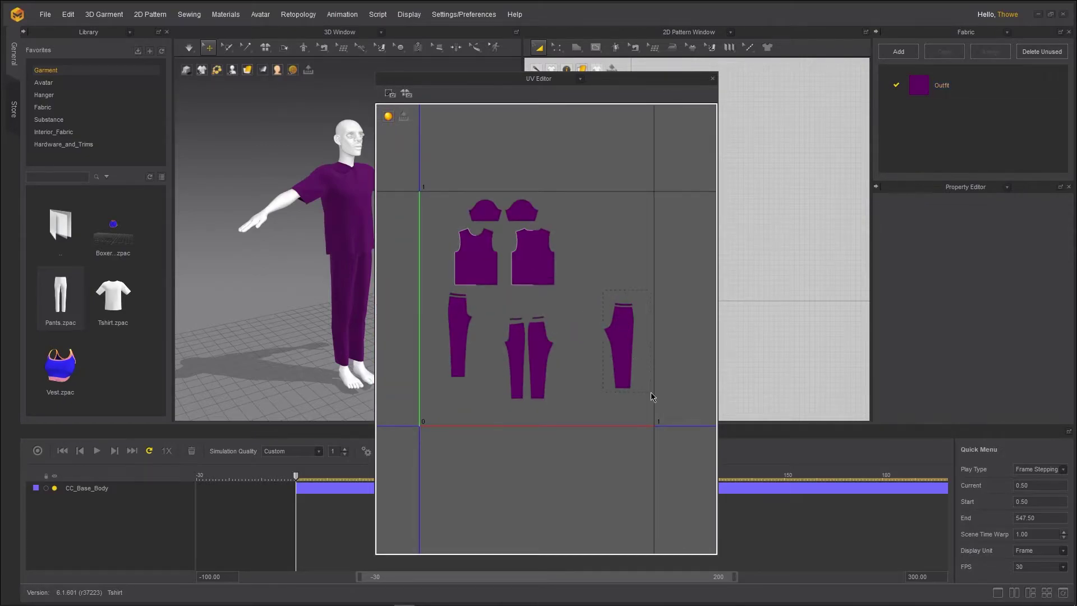
Move the right and left pants UV pieces into the 0–1 tile
left_click_drag(627, 326, 593, 345)
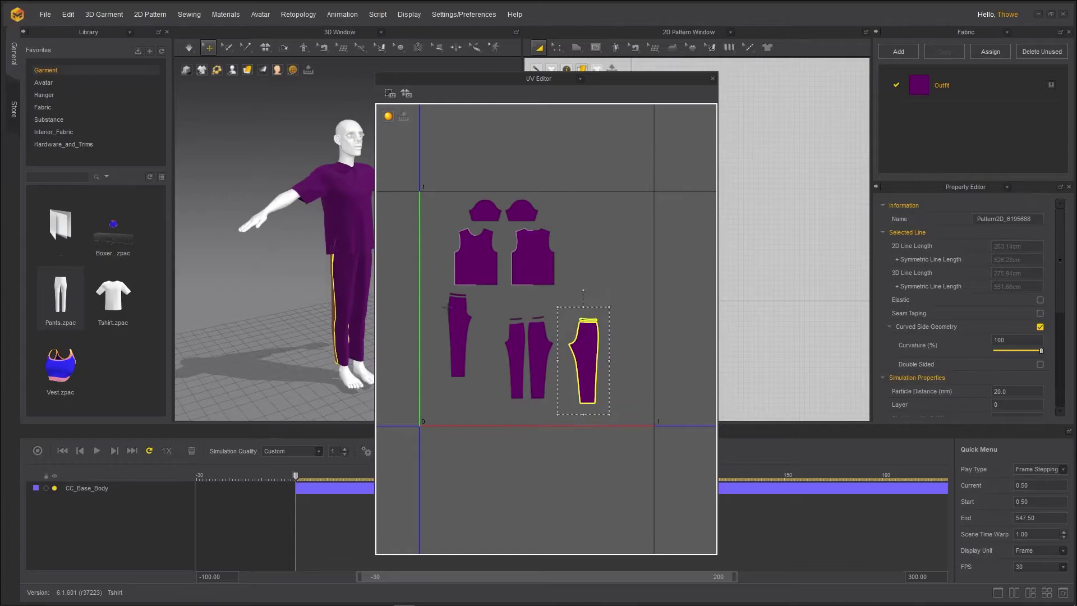
left_click_drag(432, 285, 464, 347)
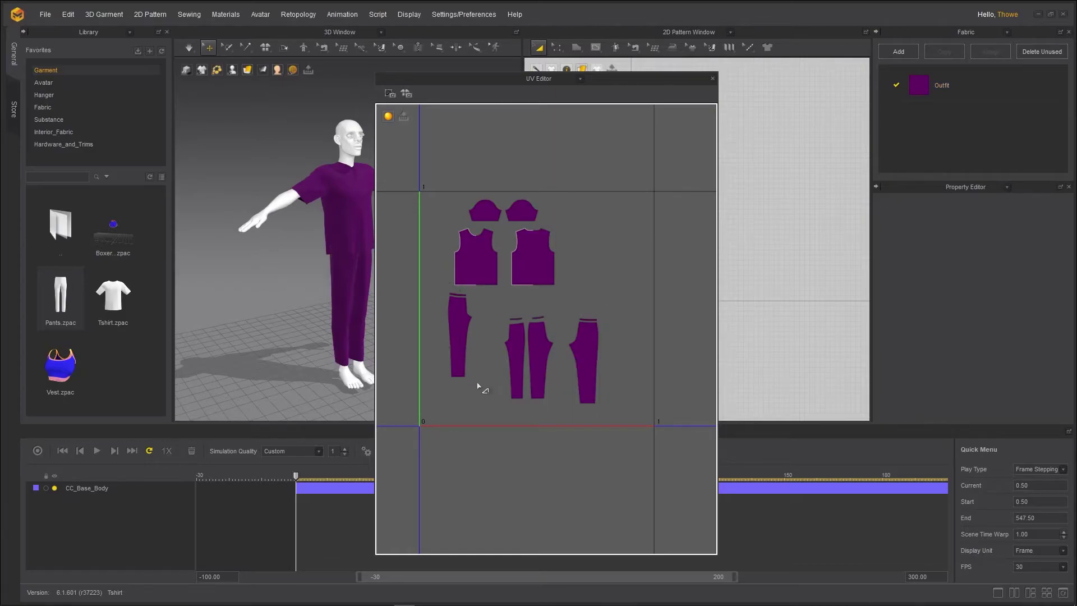
left_click_drag(433, 291, 472, 331)
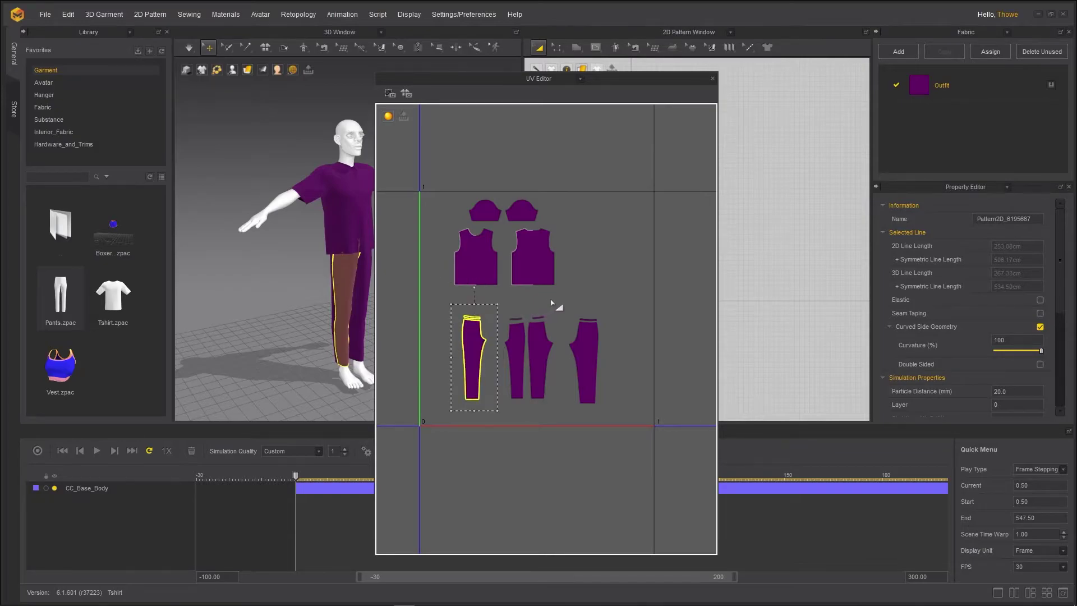
left_click(577, 297)
Cancel the stray Save File dialog and close the floating UV Editor window
scroll(581, 293, "down", 5)
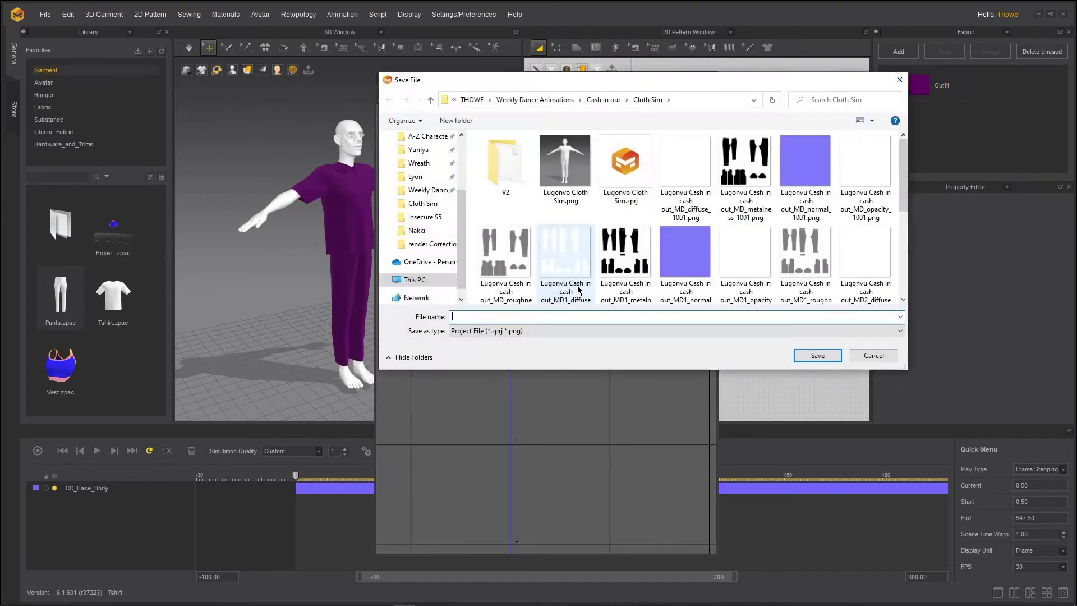
left_click(878, 353)
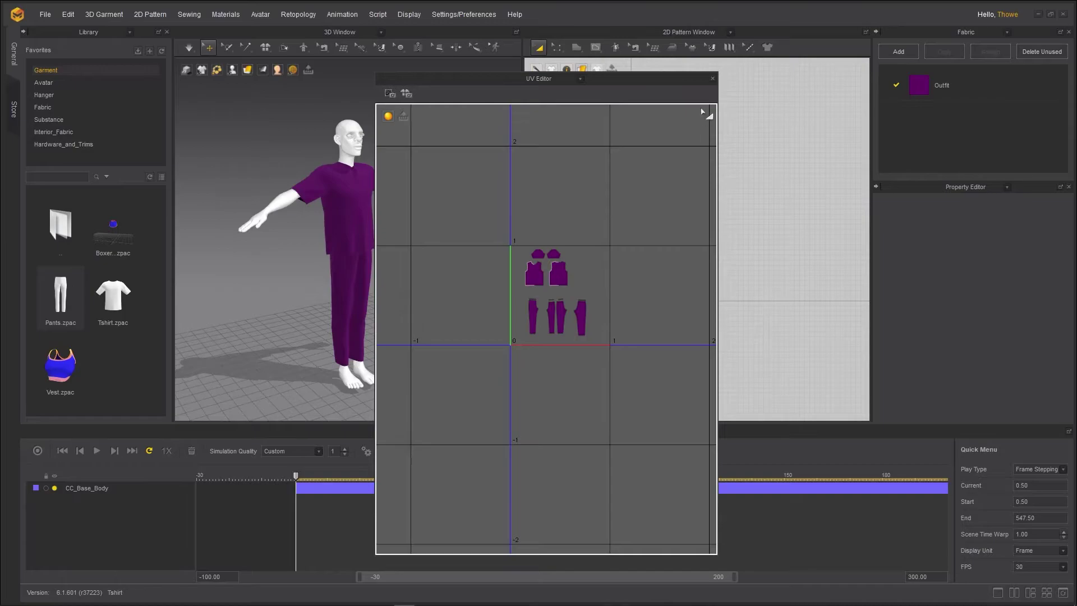
left_click(713, 79)
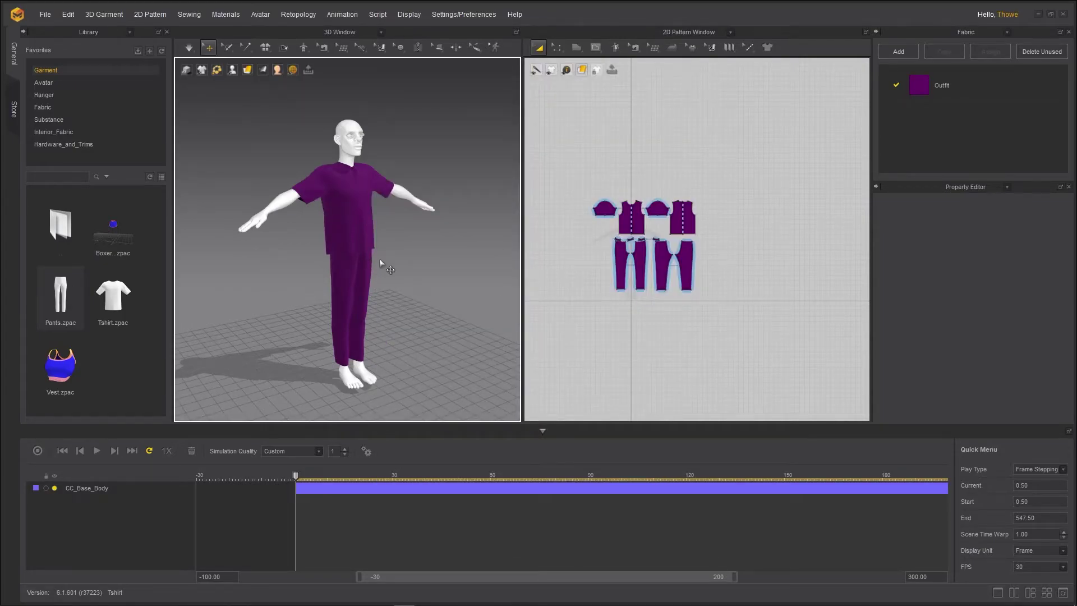
Marquee-select all T-shirt and pants pieces in the 2D Pattern Window
left_click(63, 450)
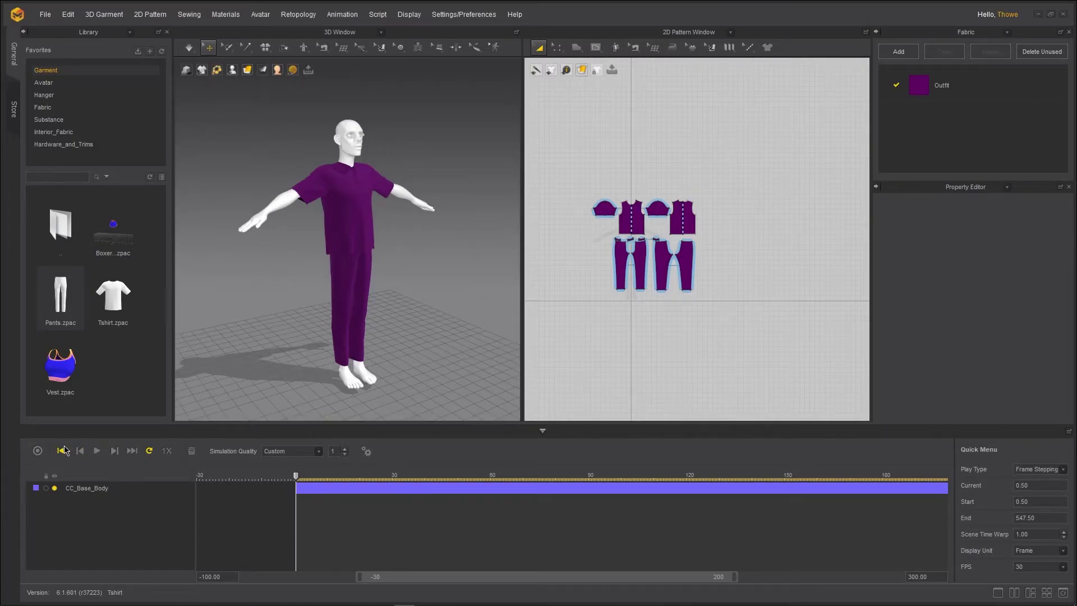
left_click(46, 15)
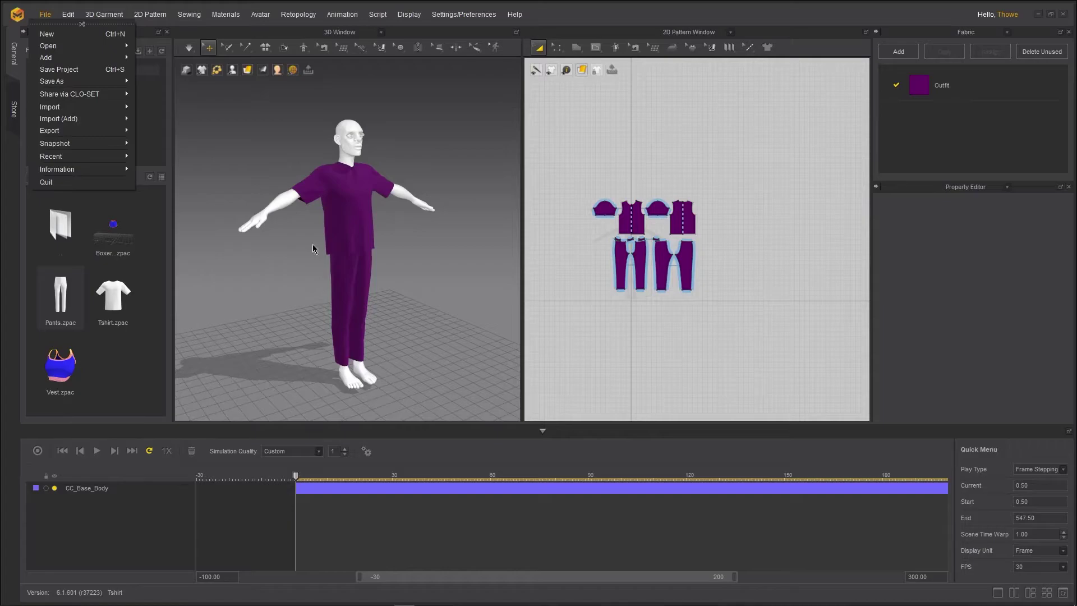
left_click(530, 370)
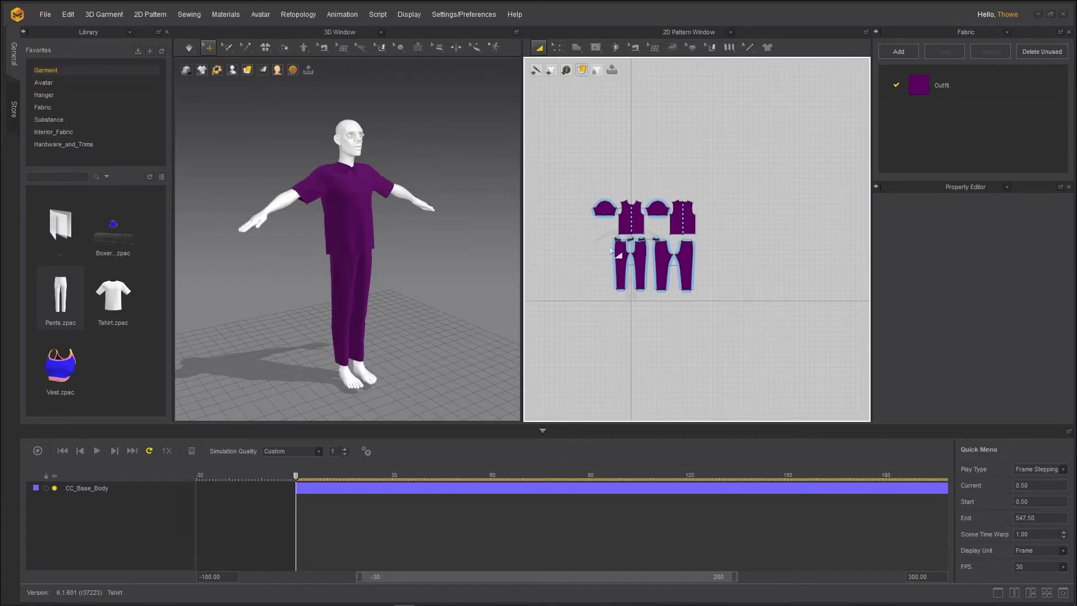
left_click_drag(729, 323, 788, 365)
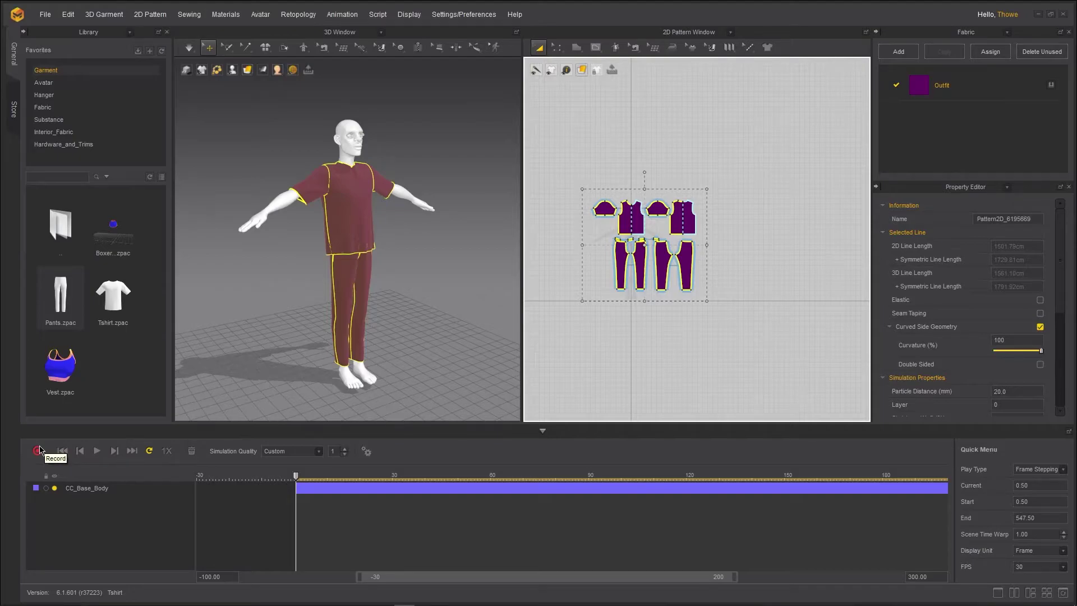
Deselect the patterns and change the Quick Menu Play Type from Frame Stepping to Real Time
left_click(714, 305)
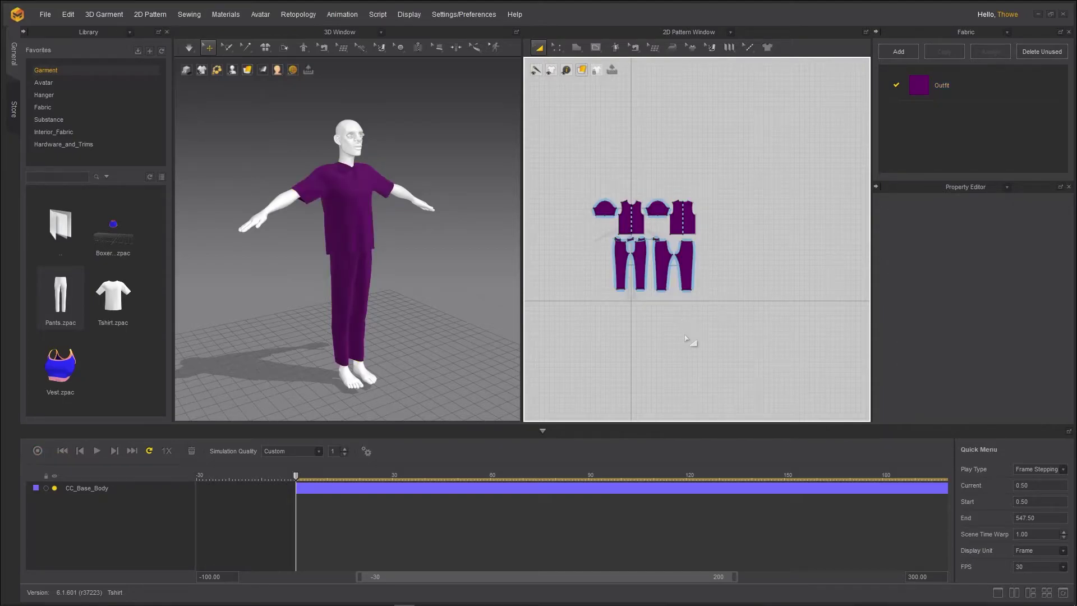
left_click(1036, 470)
left_click(1028, 487)
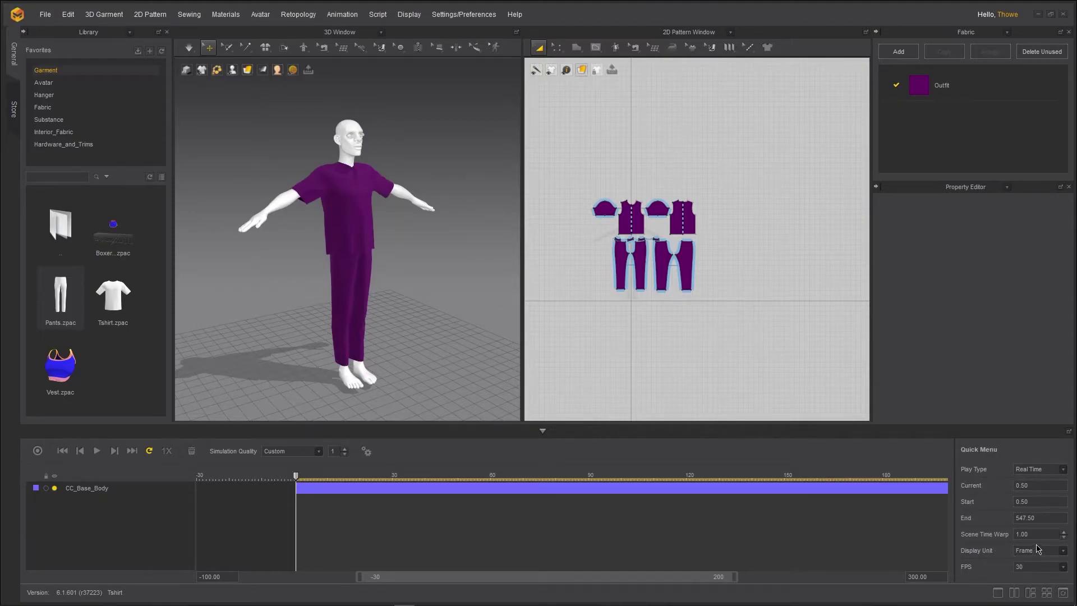
scroll(797, 532, "up", 6)
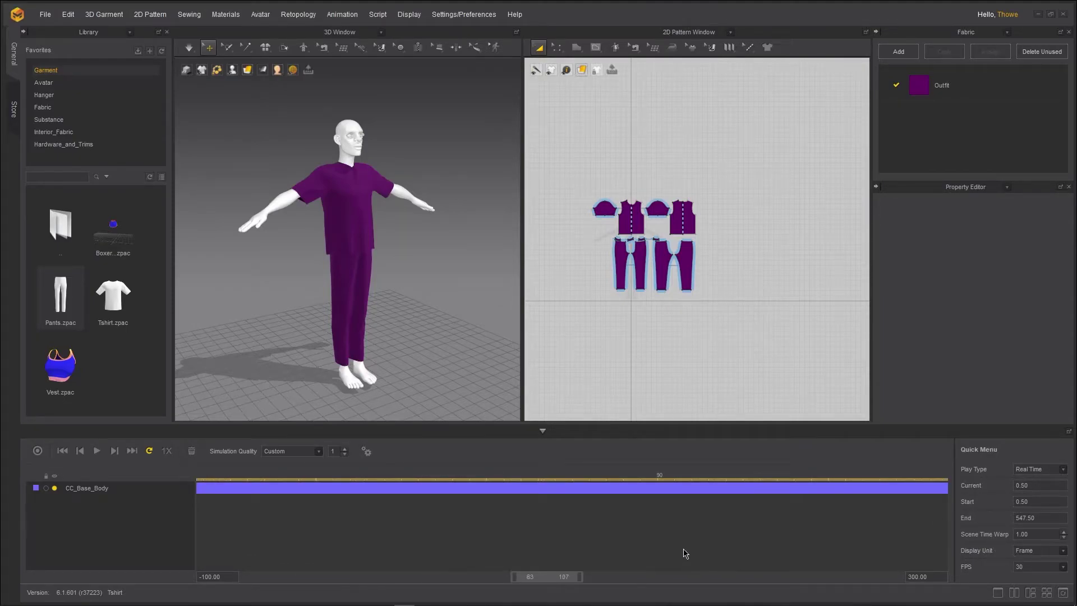
Scrub through frames 86, 297, 300 and 543–546, widen the timeline, then play the animation
left_click(583, 475)
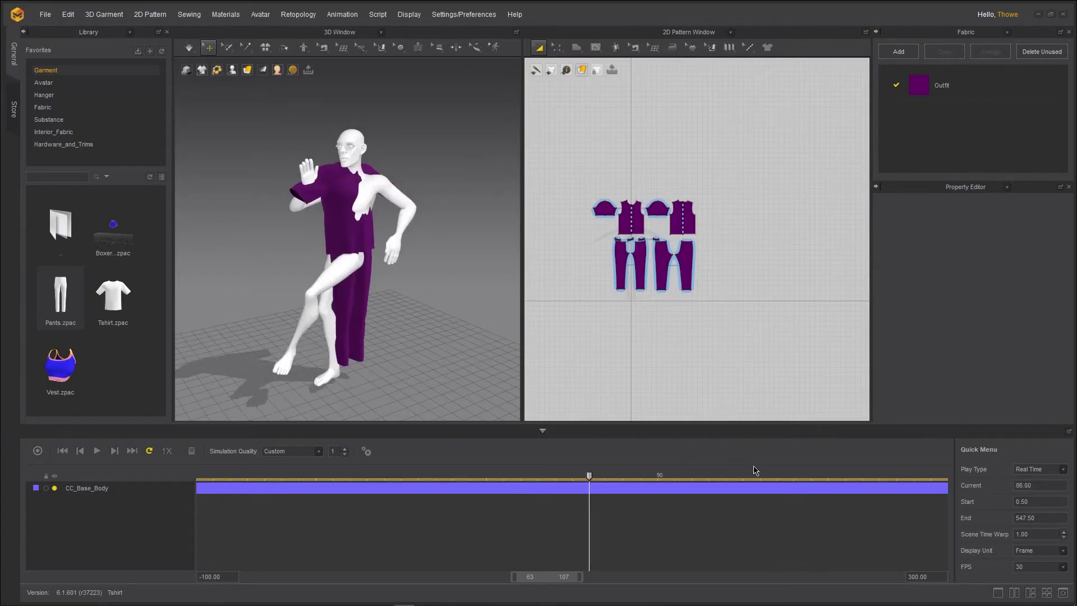
left_click_drag(538, 577, 872, 538)
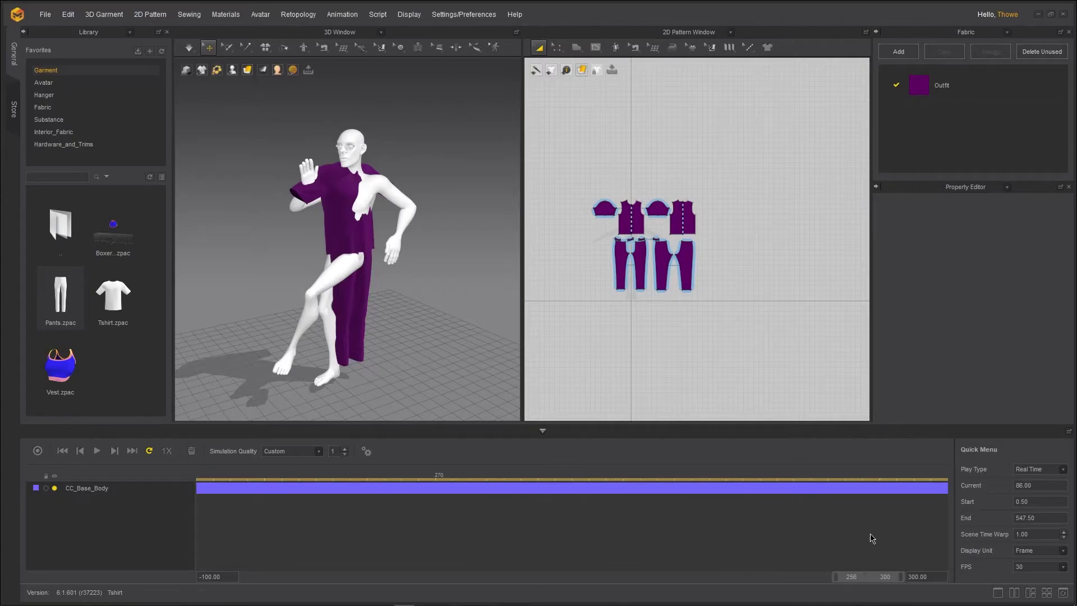
left_click(897, 476)
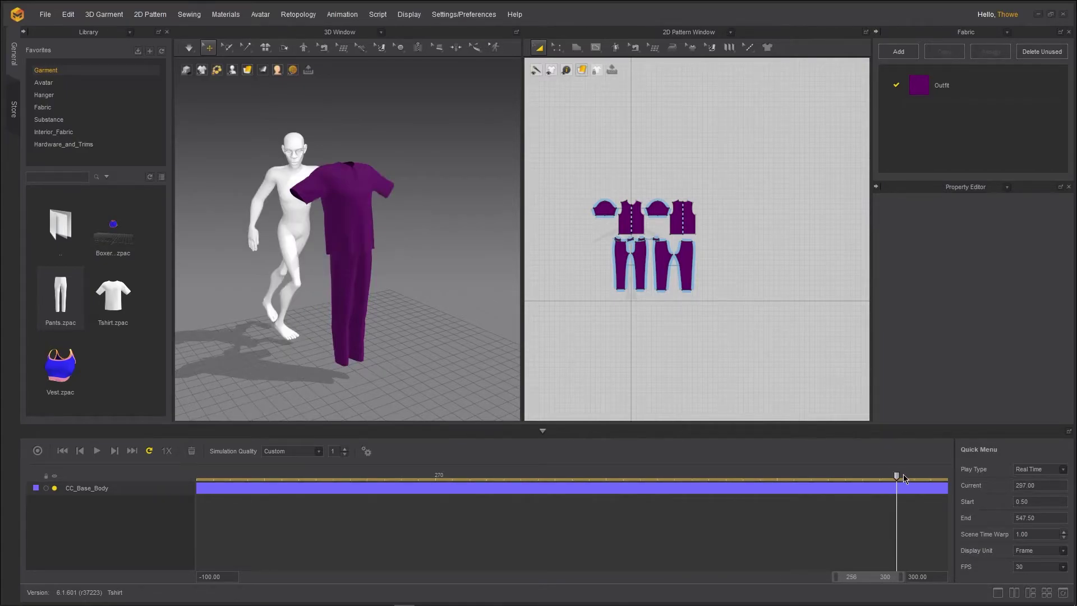
left_click_drag(897, 476, 961, 490)
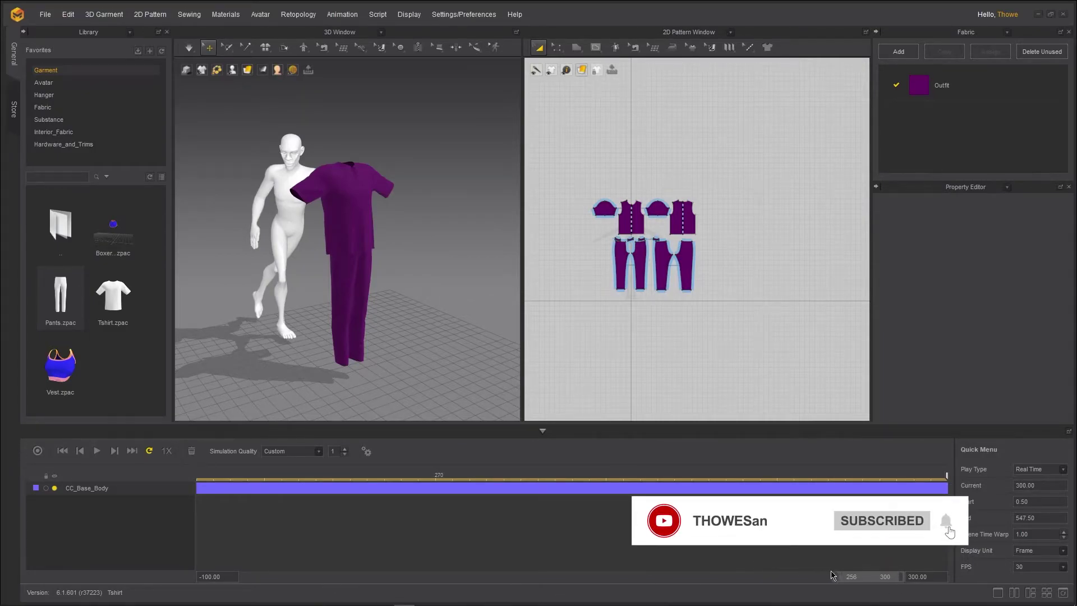
mouse_move(836, 576)
left_mouse_down()
mouse_move(241, 572)
mouse_move(819, 579)
left_mouse_up()
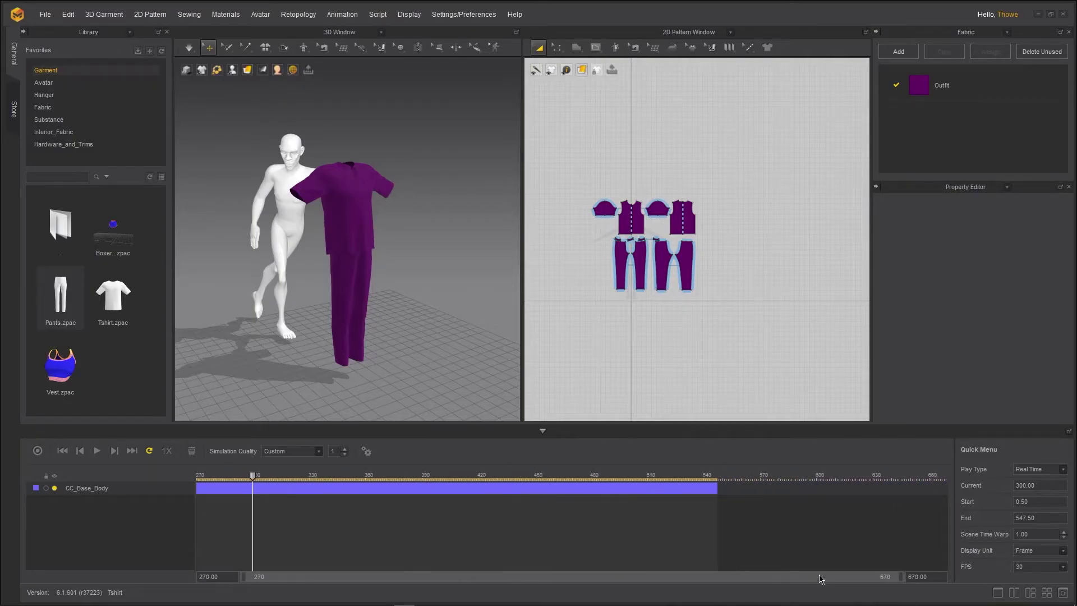
left_click(709, 477)
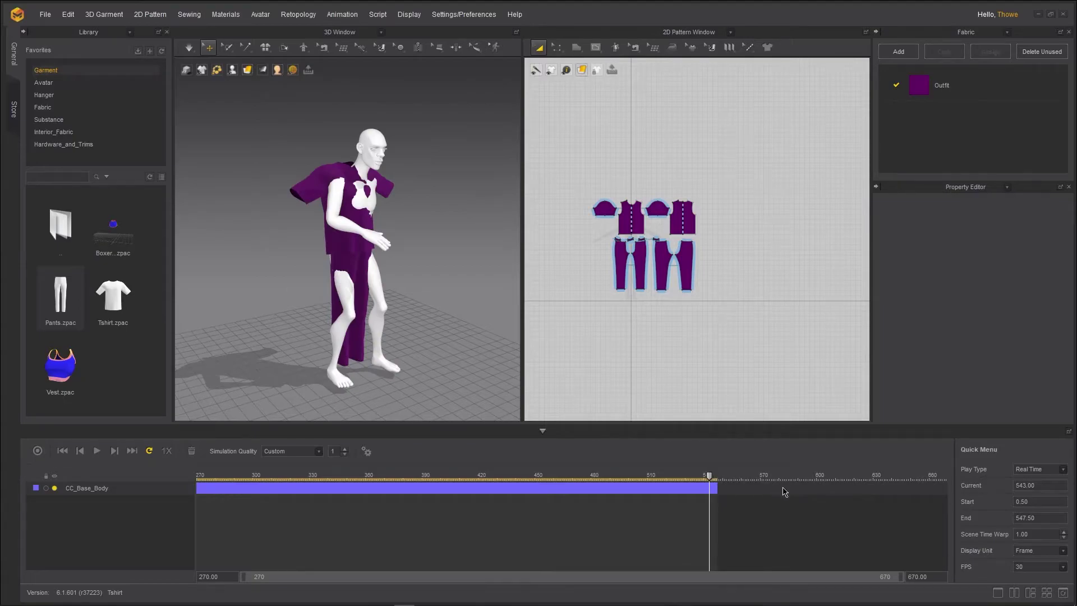
left_click_drag(715, 481, 719, 481)
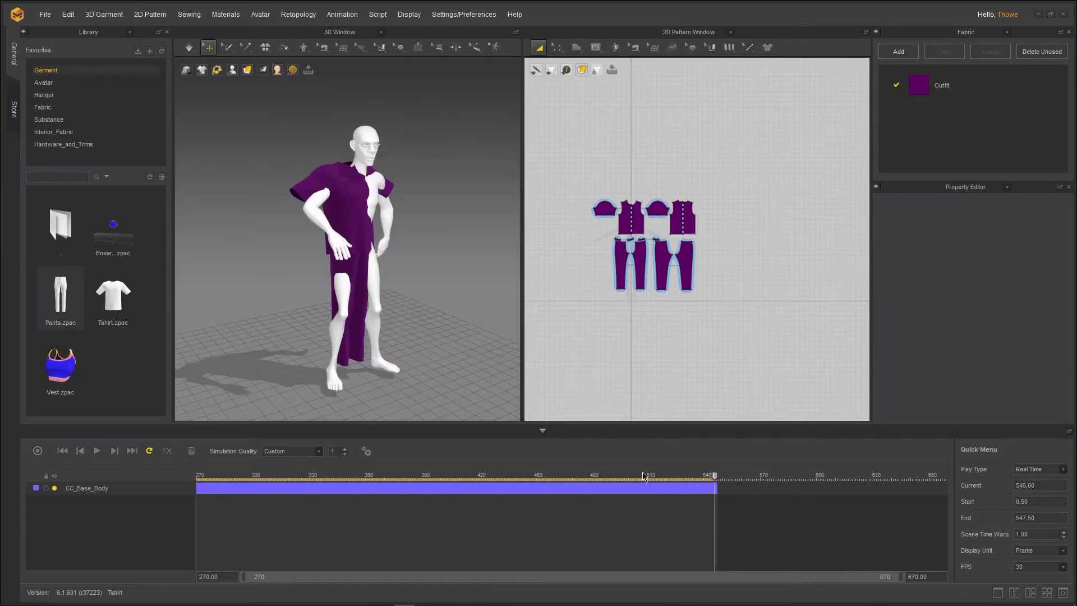
left_click(96, 450)
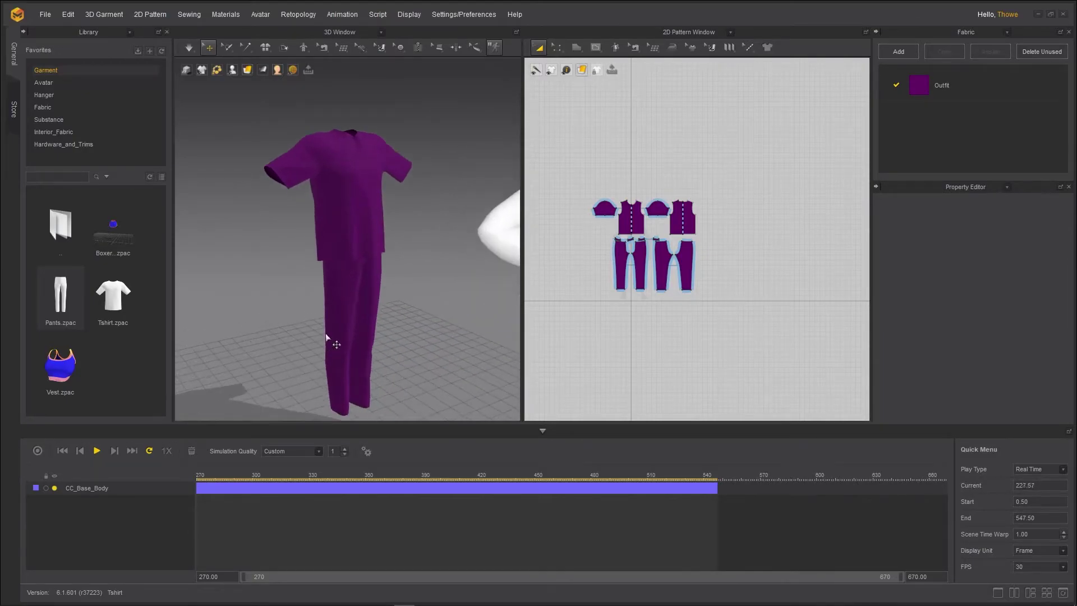
scroll(333, 337, "down", 5)
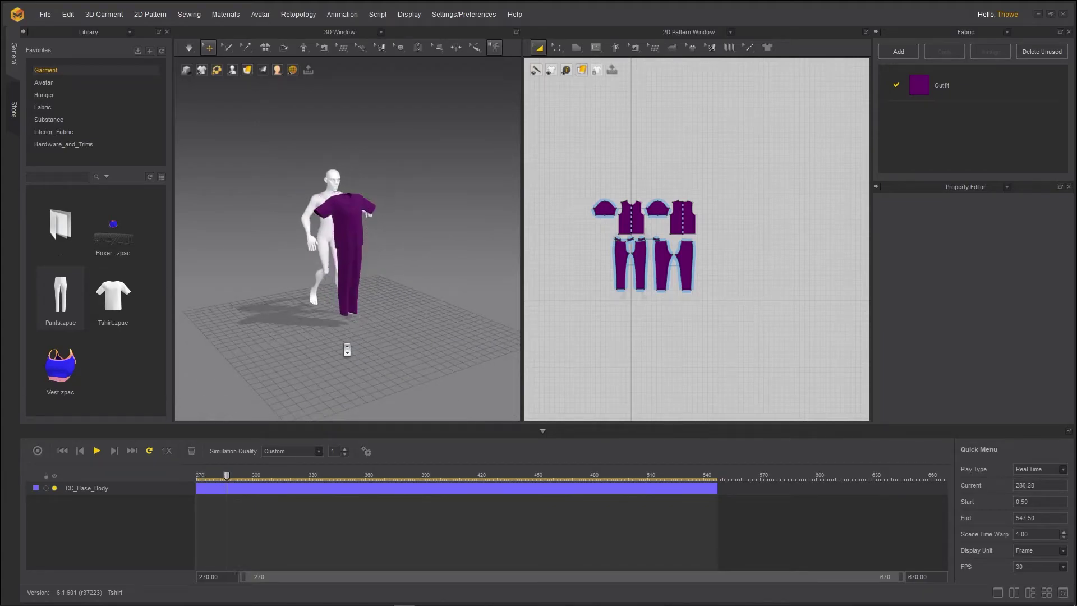
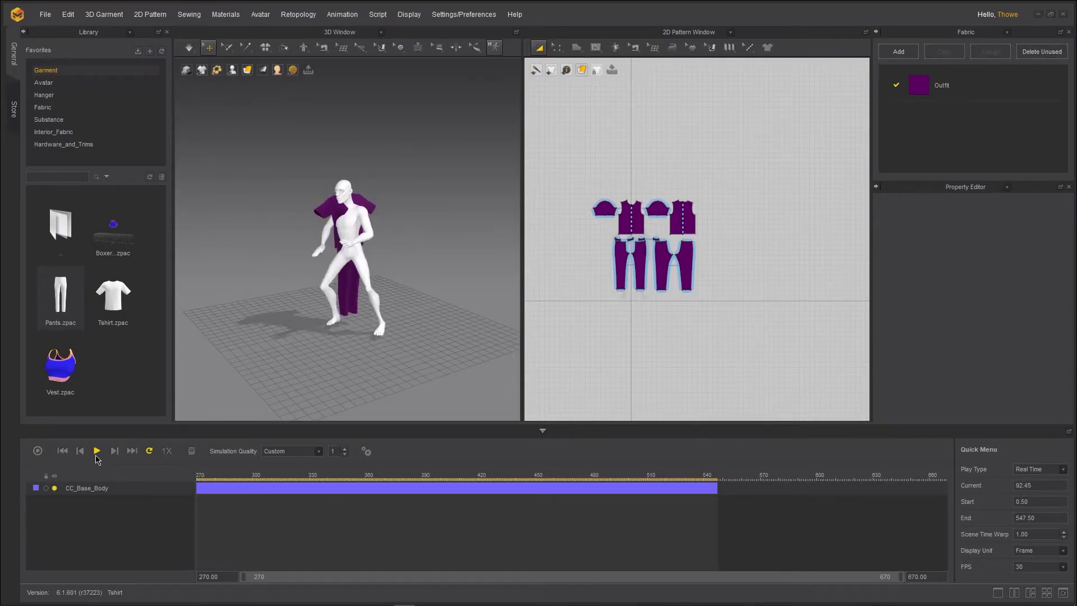
Stop playback and scrub to the motion's last frame, 547
left_click(318, 486)
left_click_drag(704, 476, 720, 476)
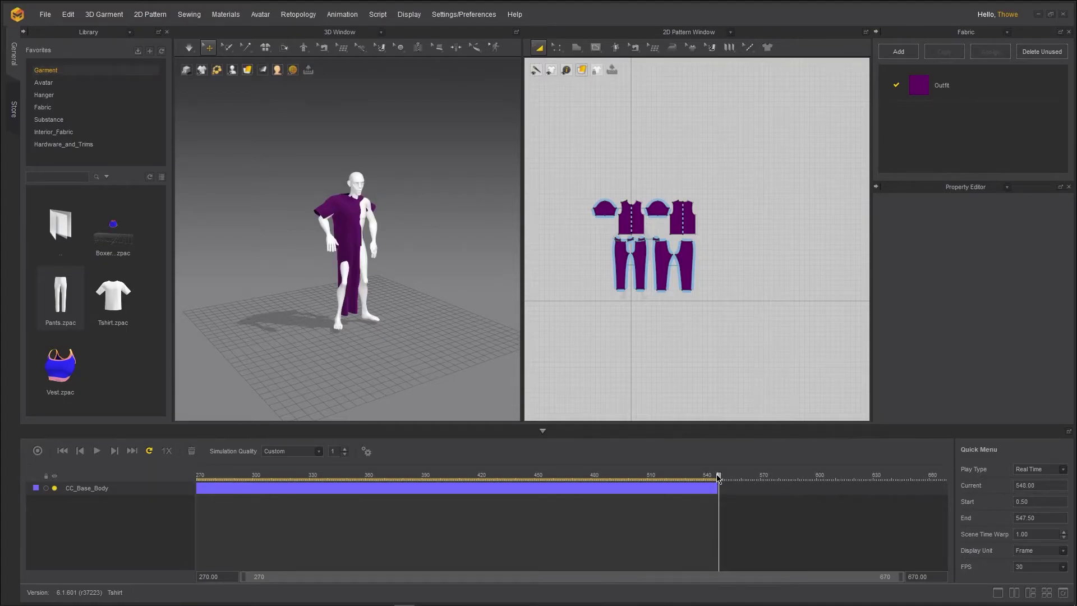
left_click_drag(718, 476, 715, 478)
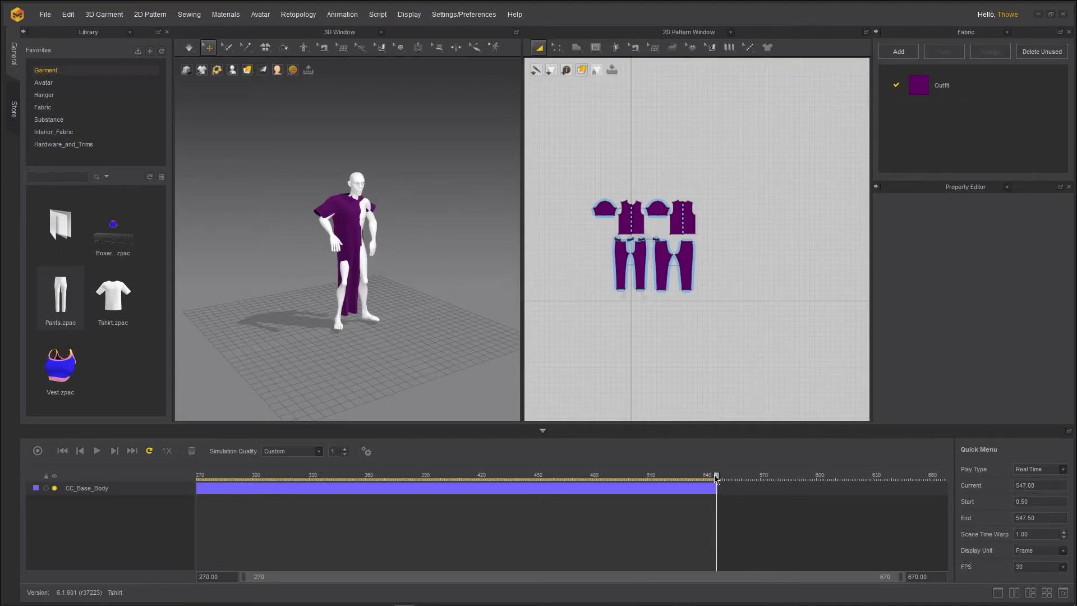
double_click(1035, 501)
Set the animation frame rate to 60 FPS
left_click(1062, 572)
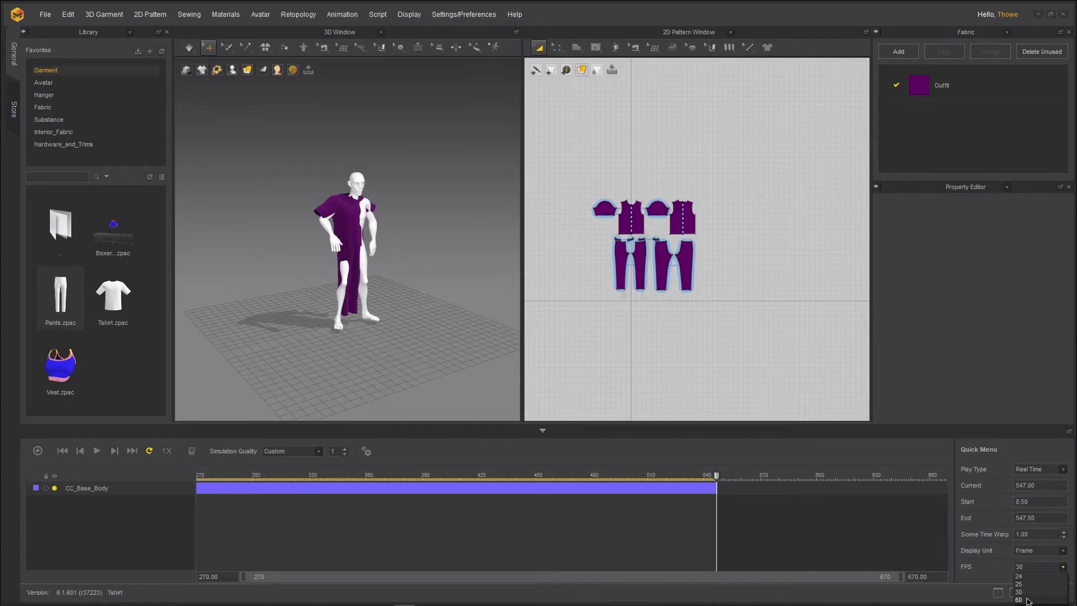
left_click(1013, 585)
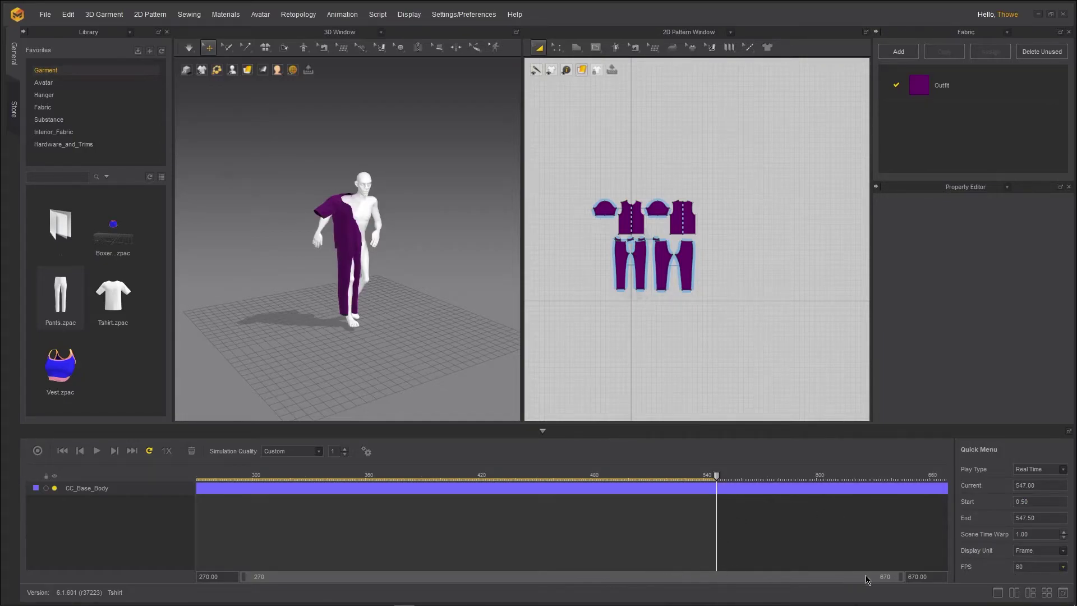
left_click_drag(843, 584, 1057, 571)
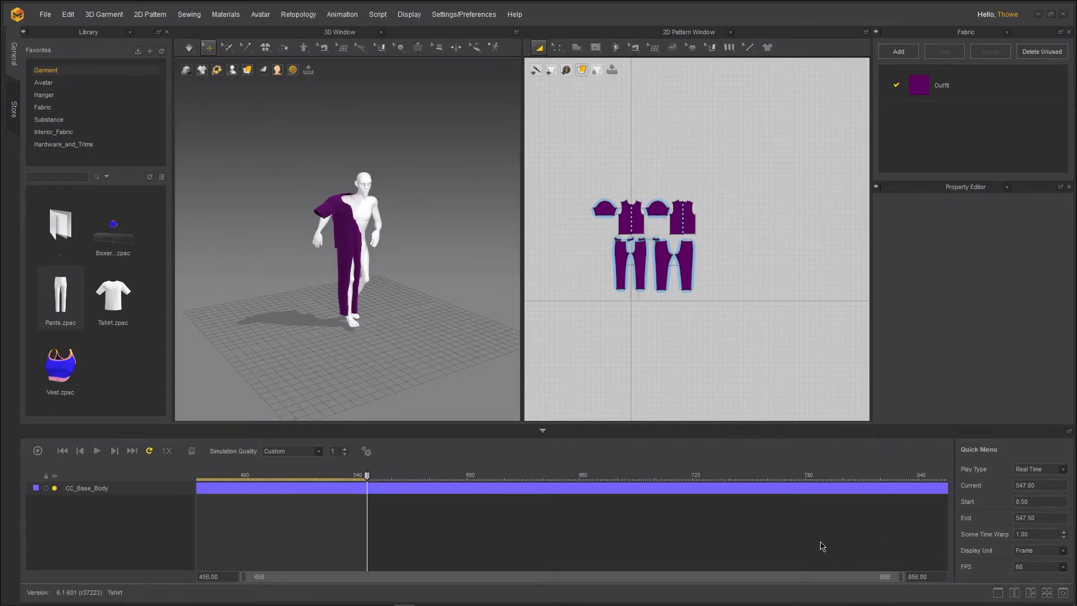
left_click_drag(777, 577, 910, 577)
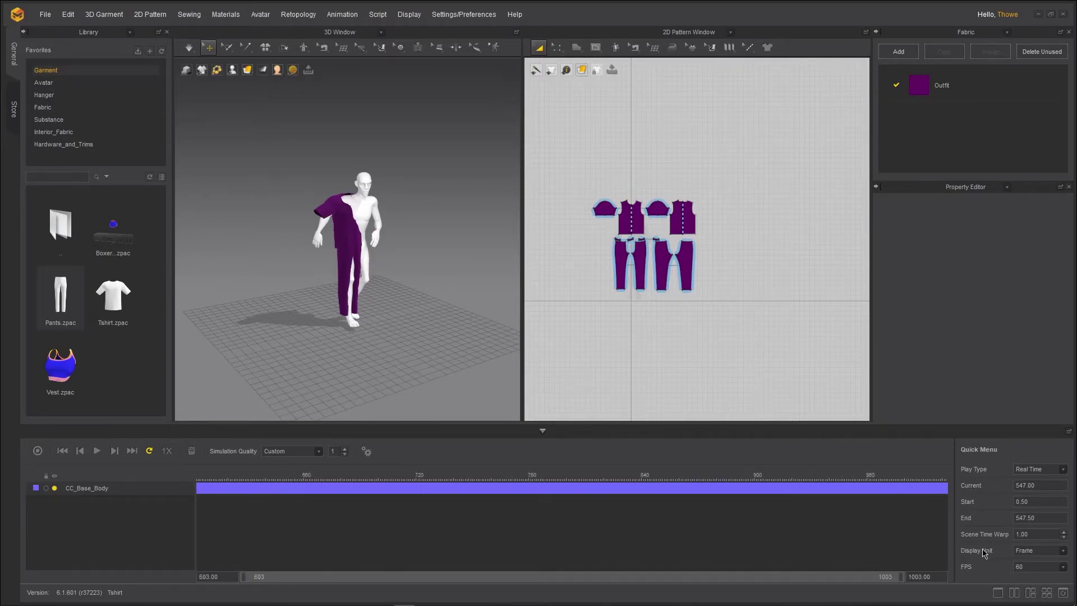
left_click_drag(471, 577, 754, 577)
Extend the animation End to frame 1095 and play it from the beginning
left_click(610, 476)
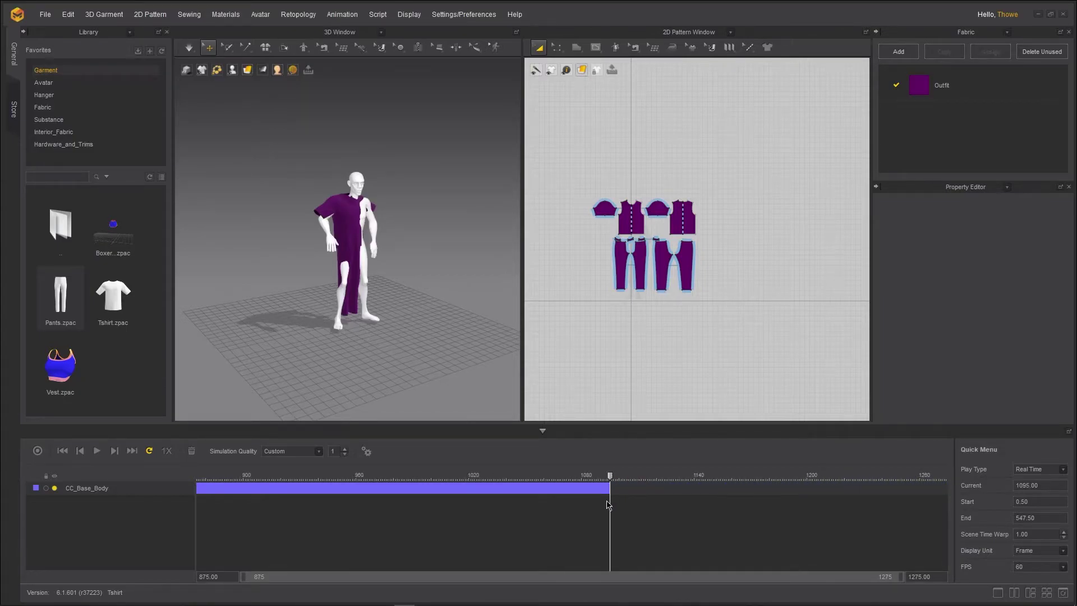
right_click(1030, 485)
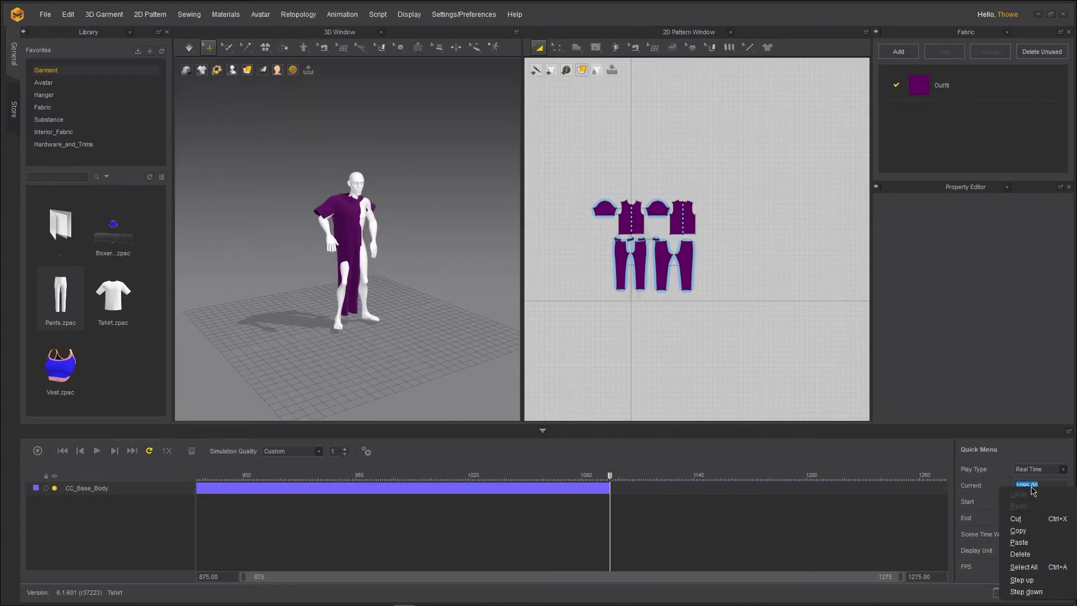
left_click(1026, 583)
key("super+c")
double_click(1035, 516)
right_click(1020, 517)
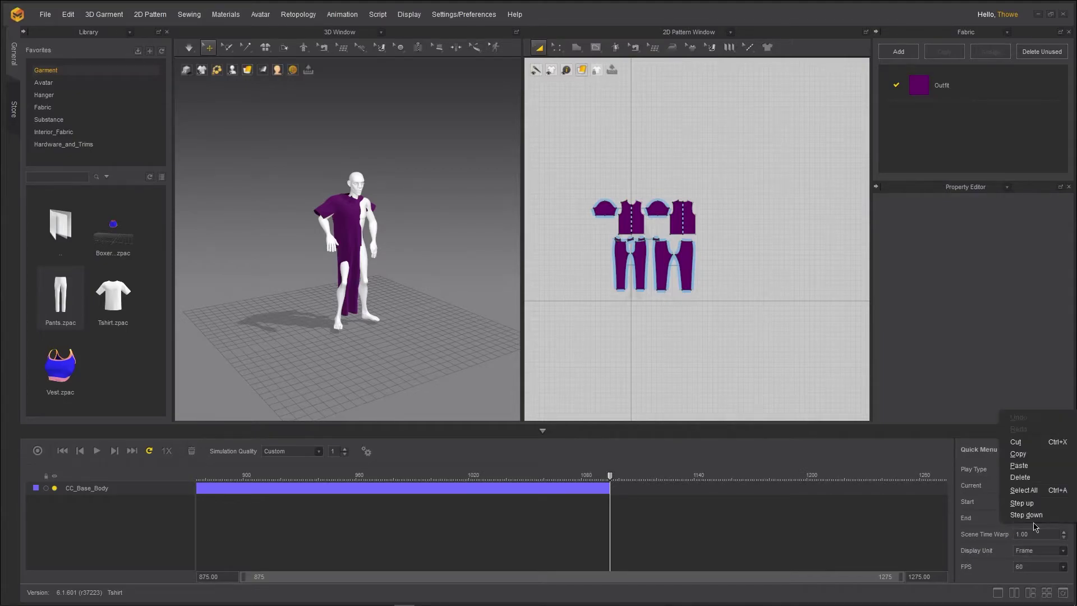
left_click(1017, 465)
key("Return")
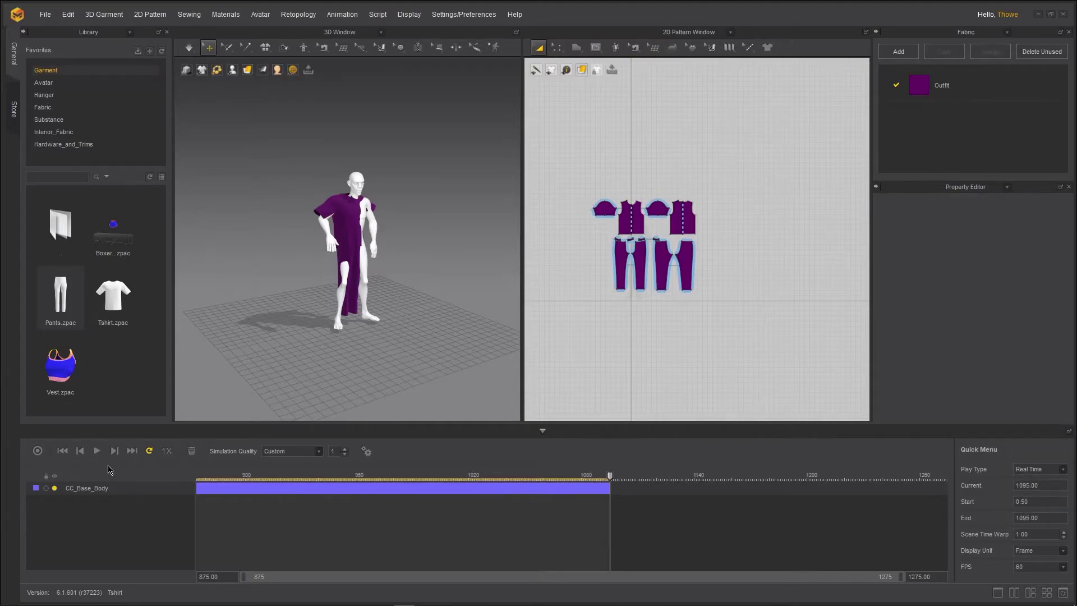
left_click(98, 452)
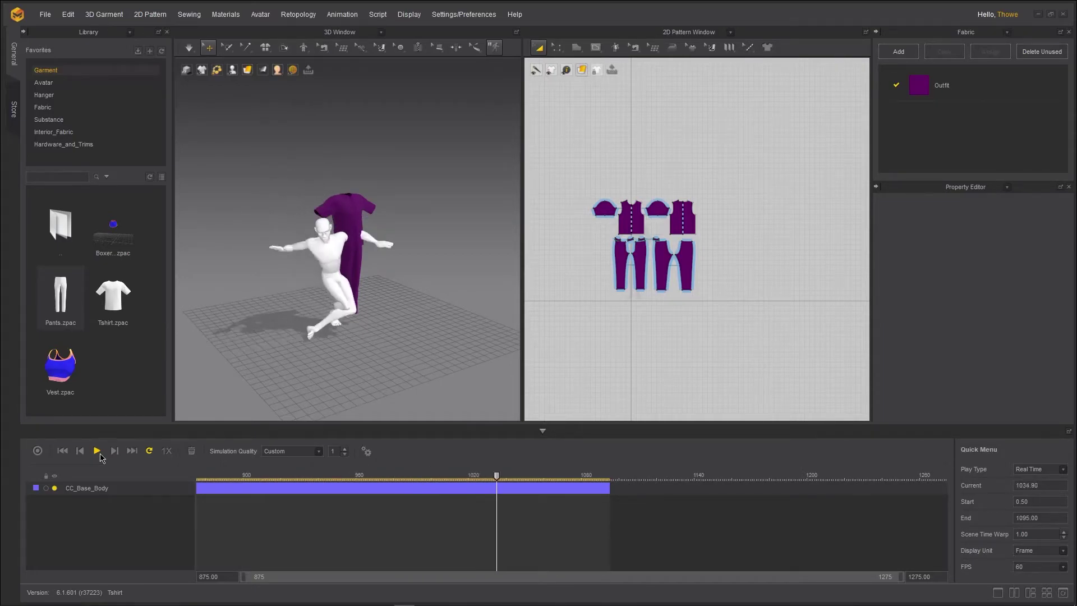
Rewind to the start and record the garment simulation through frame 1095
left_click(98, 451)
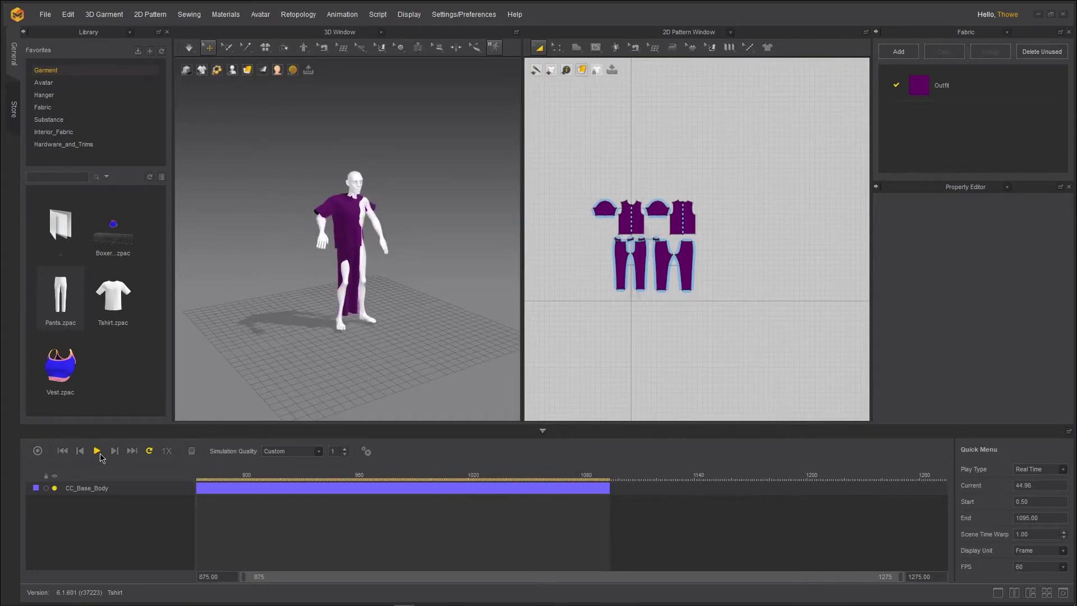
left_click(38, 450)
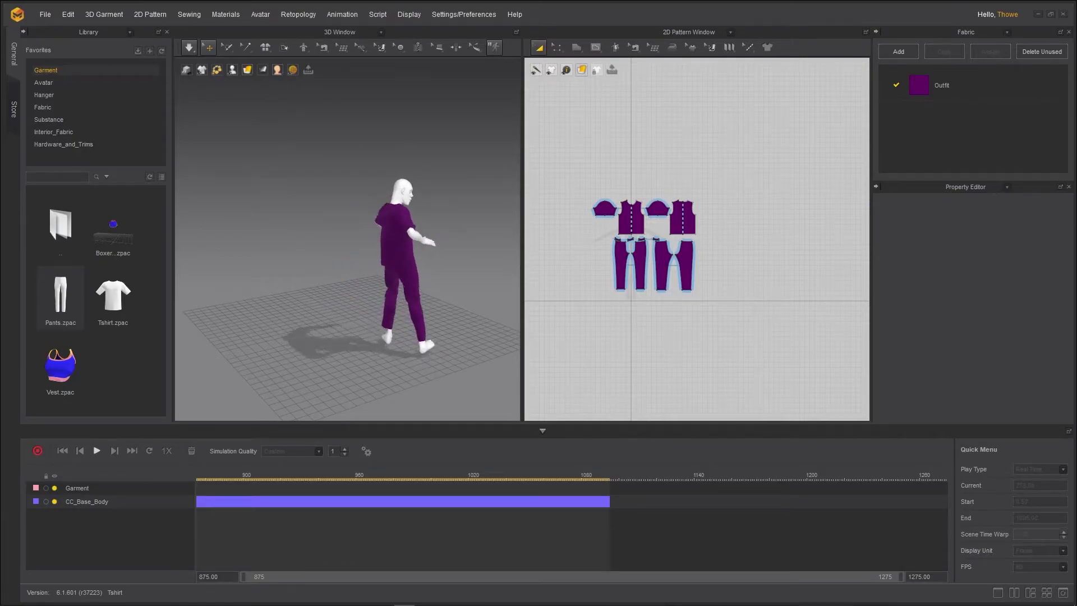
scroll(531, 544, "up", 5)
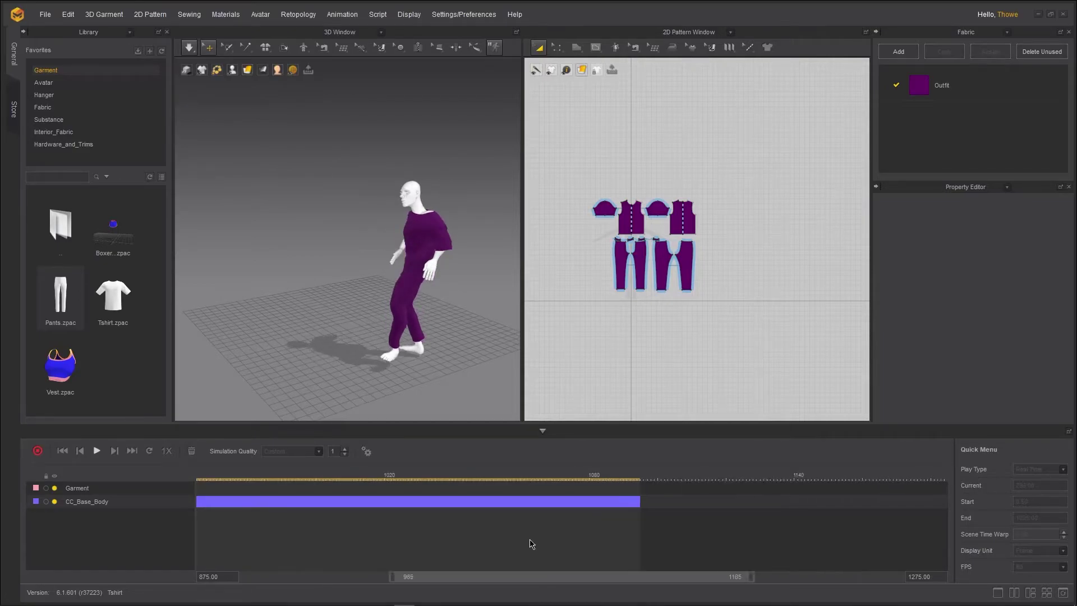
scroll(577, 547, "up", 5)
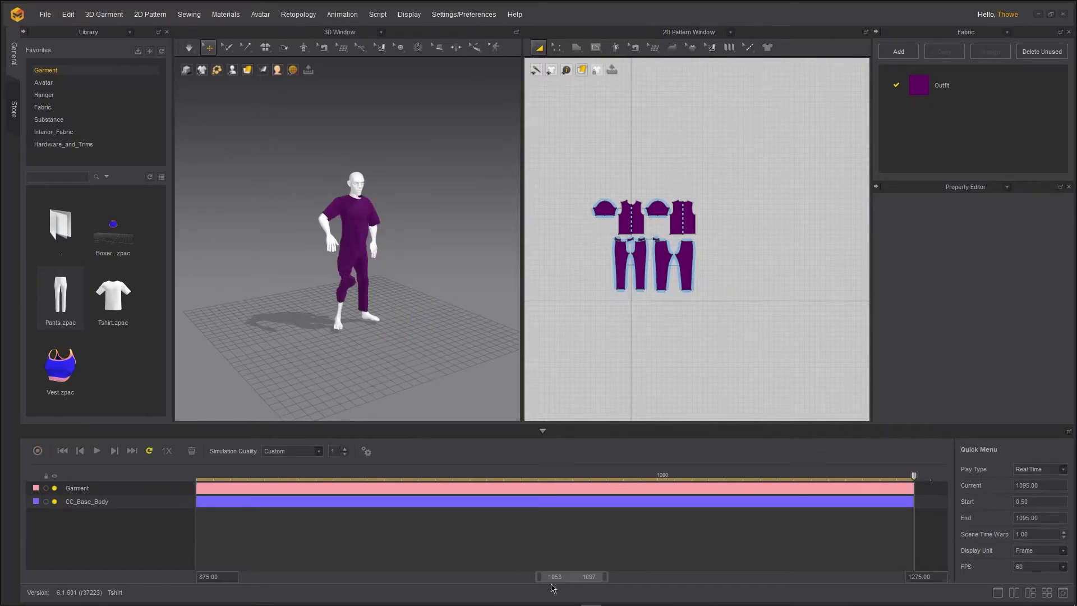
Replay the recorded cloth simulation, then begin an Alembic (OGAWA) export
left_click(63, 450)
left_click(97, 450)
left_click(45, 14)
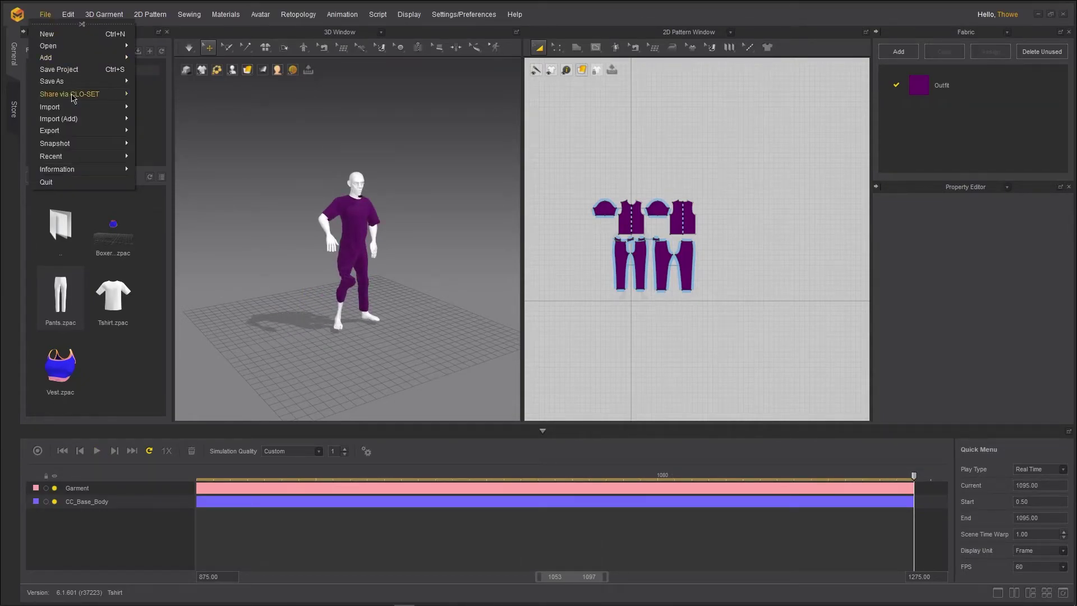
mouse_move(85, 134)
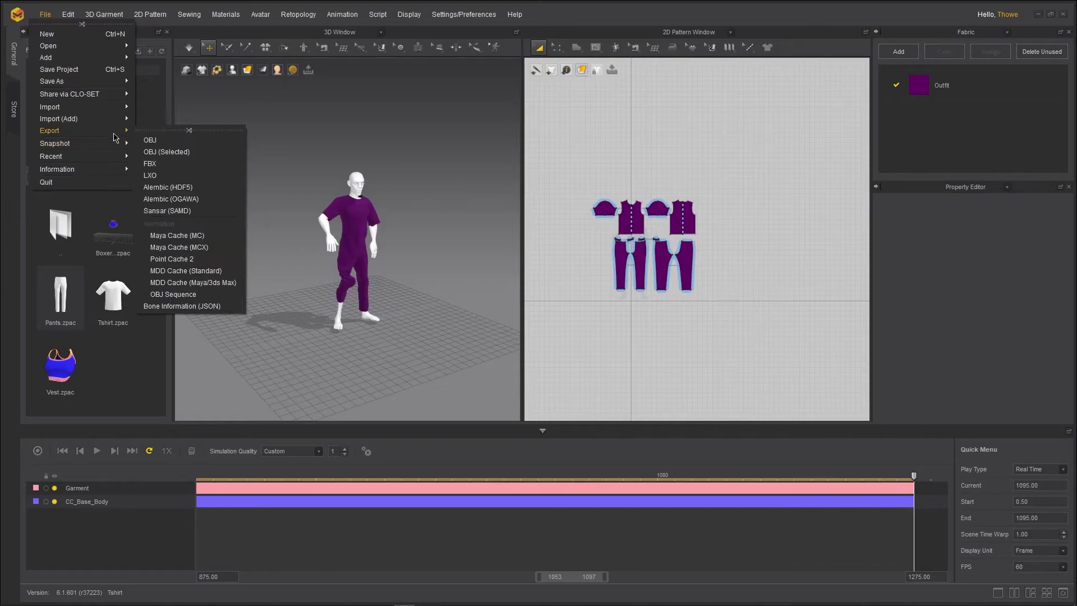
left_click(189, 201)
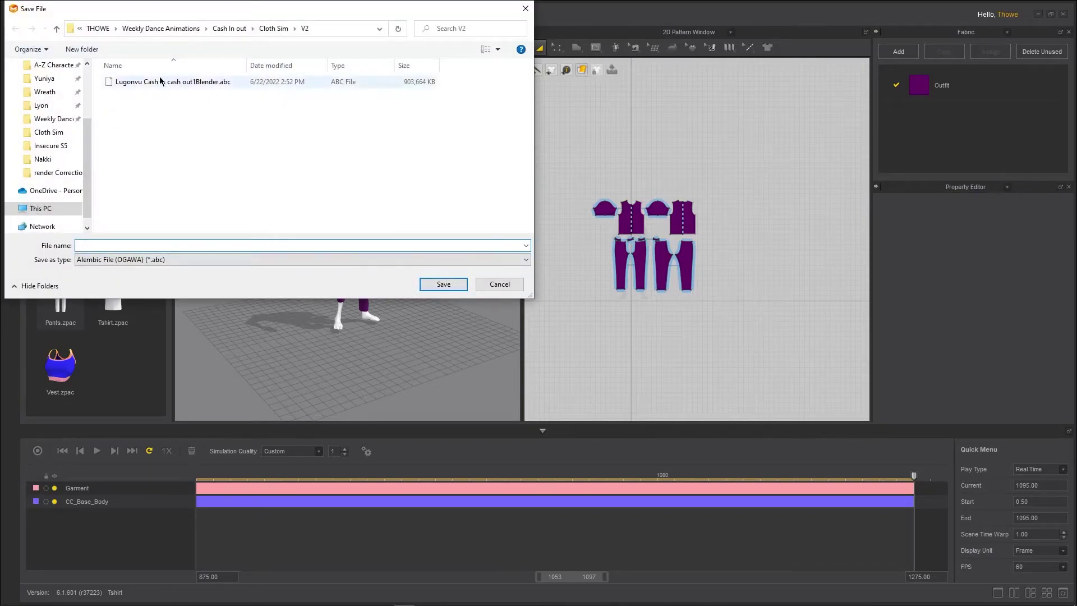
Save the export as 'Lugonvu Cash in cash out1MD.abc', replacing Blender with MD
left_click(208, 84)
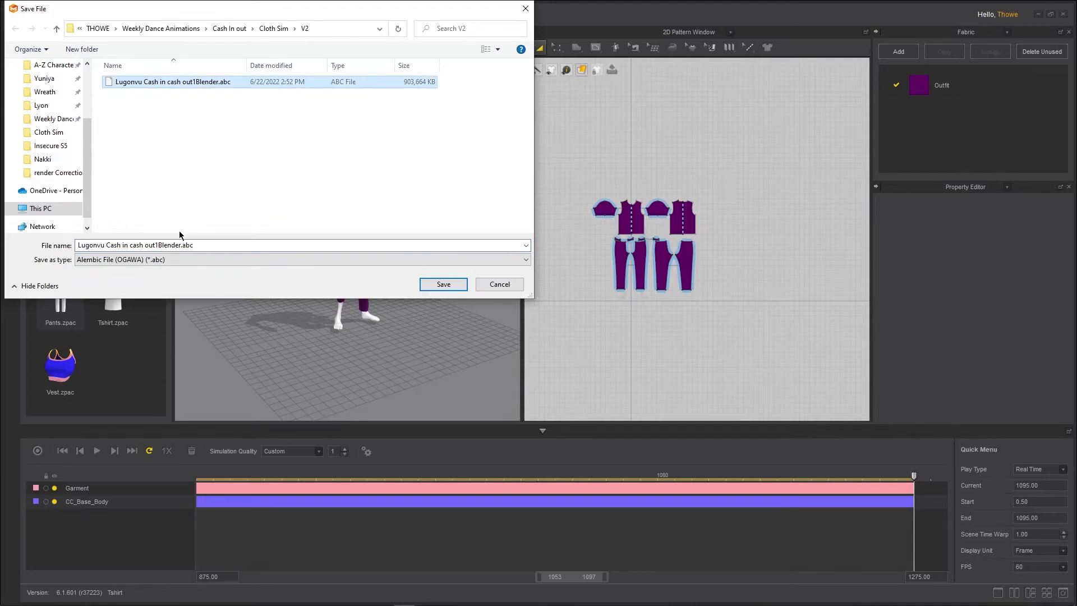
left_click(168, 245)
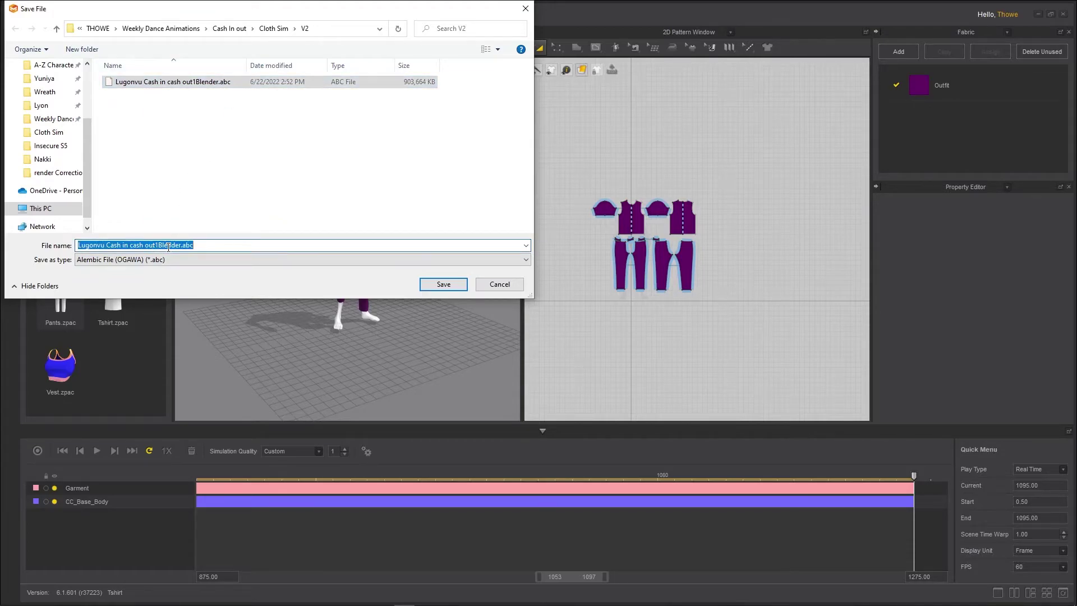
left_click(168, 245)
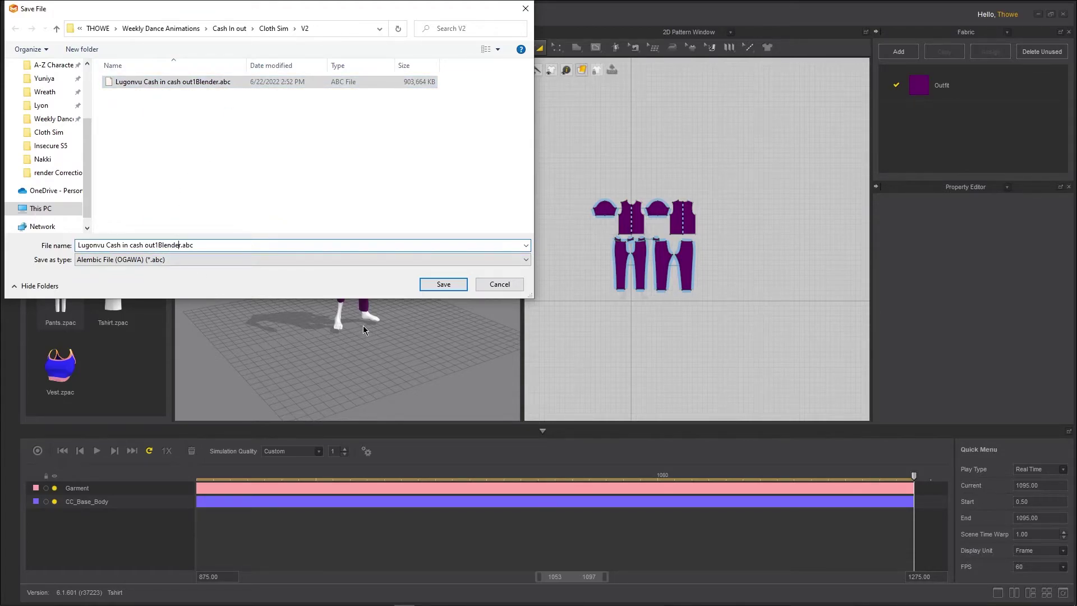
key("shift+Left")
key("shift+Left")
type("MD")
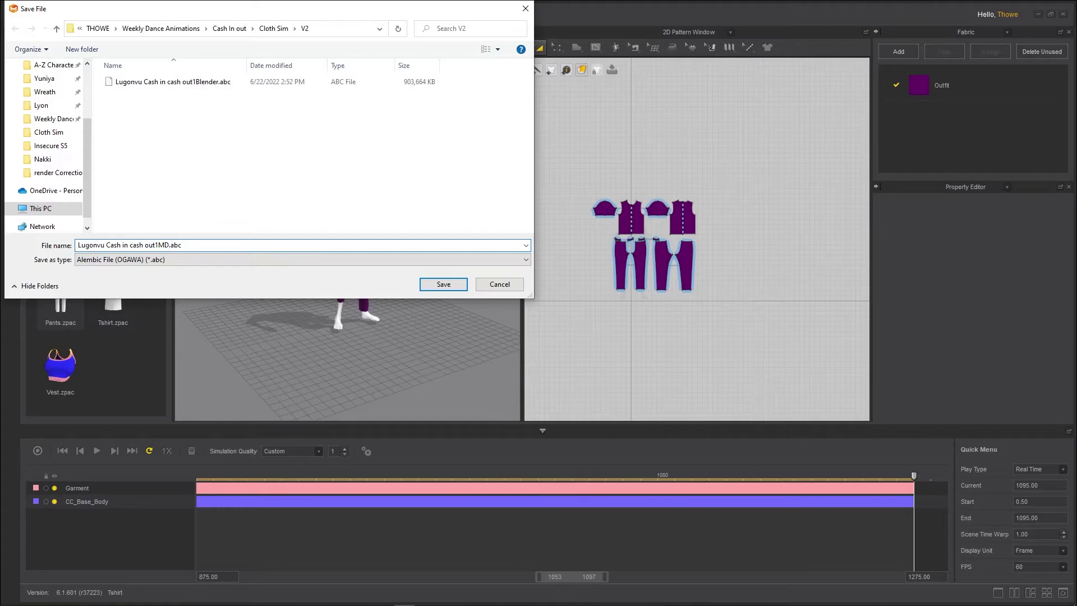
key("Return")
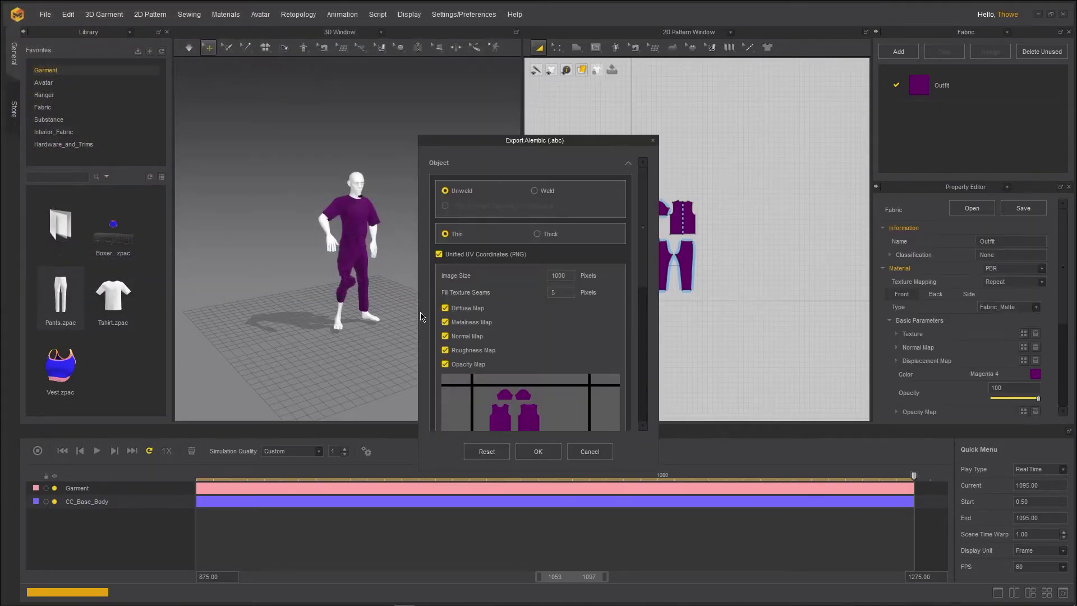
scroll(536, 365, "down", 3)
scroll(544, 304, "up", 3)
Confirm the Export Alembic options and let the cloth shape export finish
left_click(538, 452)
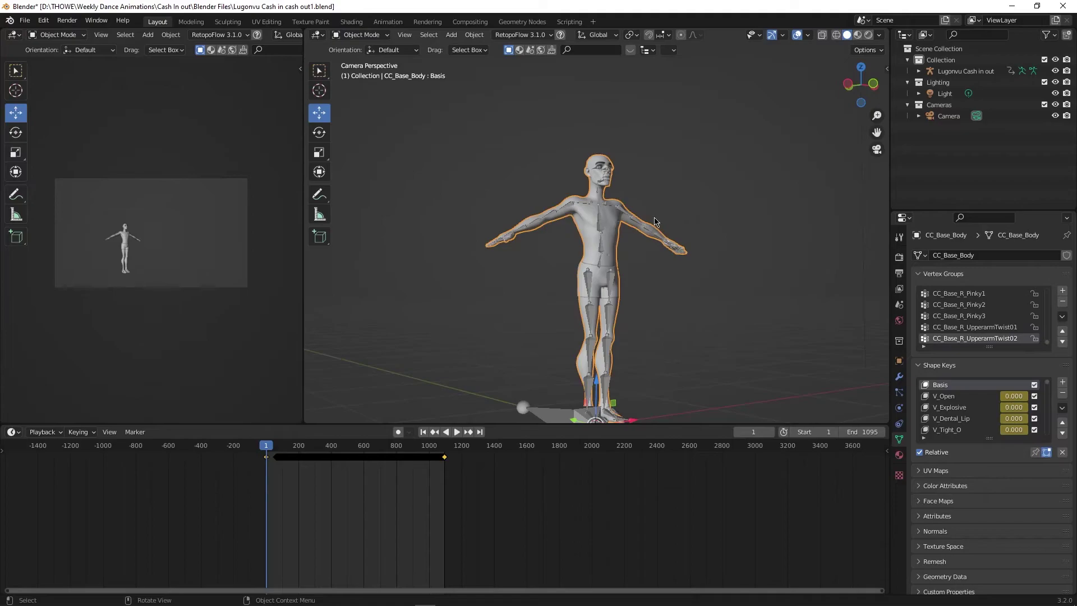
Hide the armature and import the MD Alembic file from the Cloth Sim V2 folder
left_click(1055, 72)
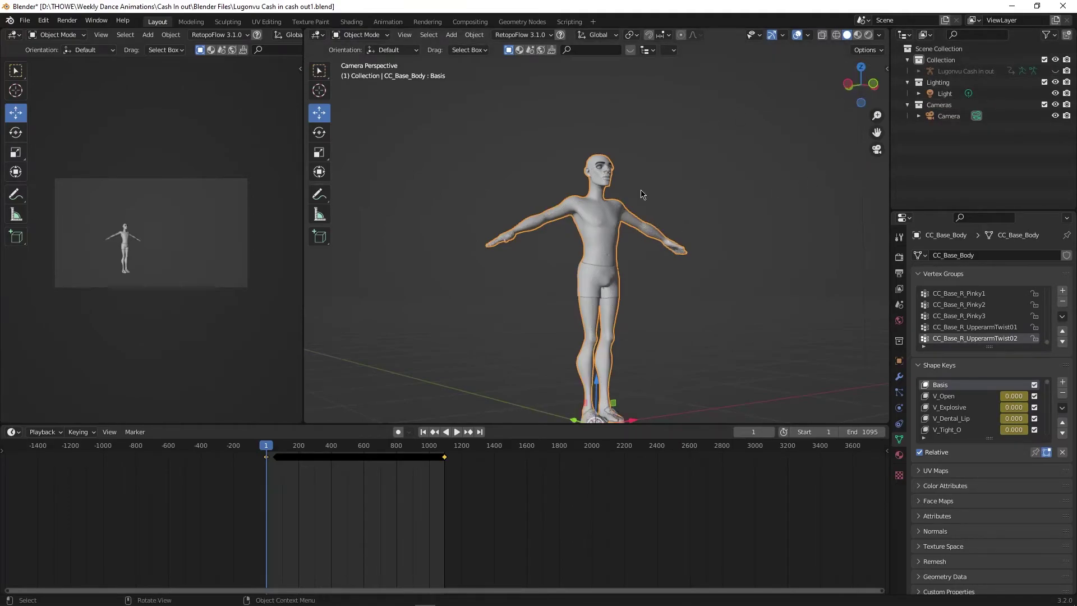
key("q")
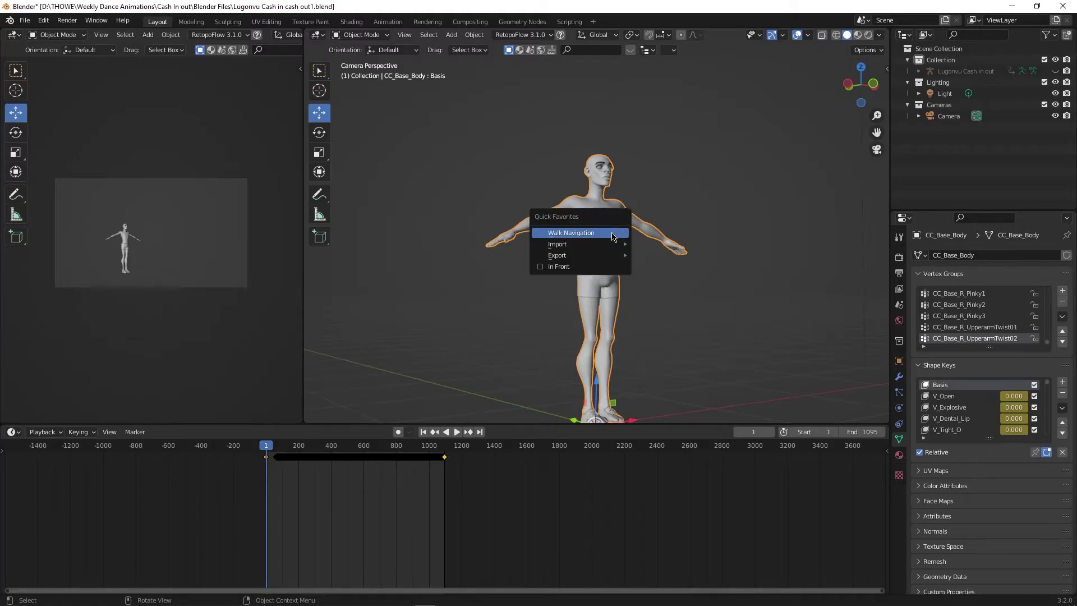
mouse_move(612, 248)
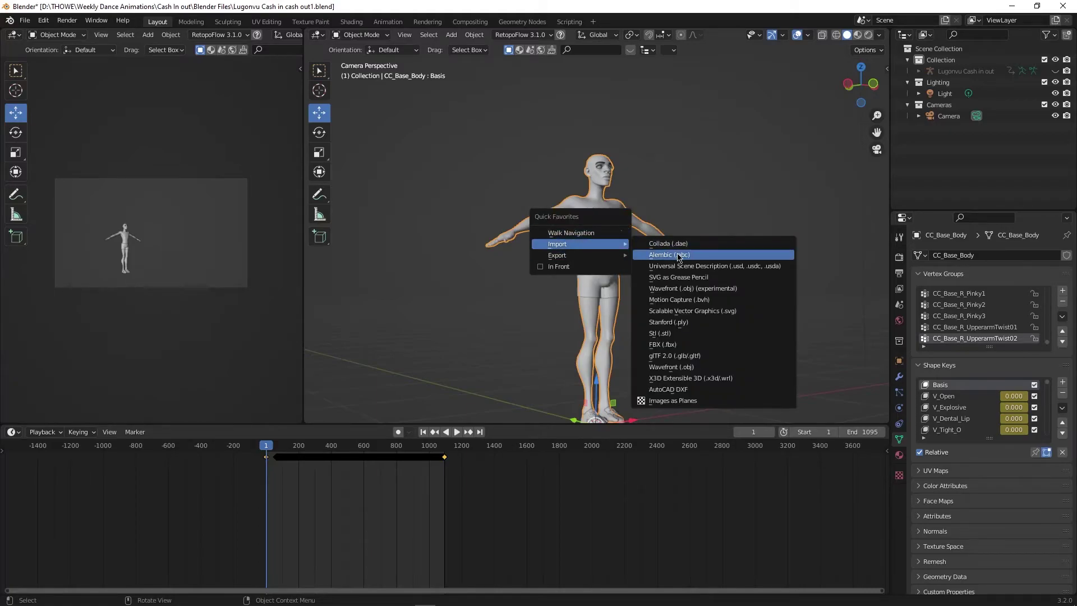
left_click(677, 254)
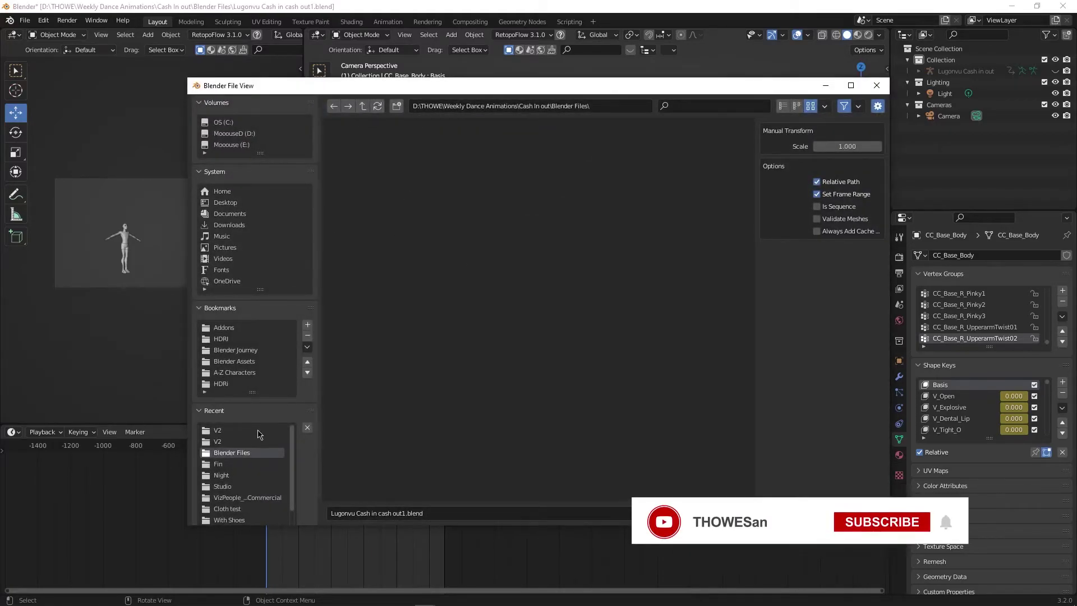
left_click(219, 441)
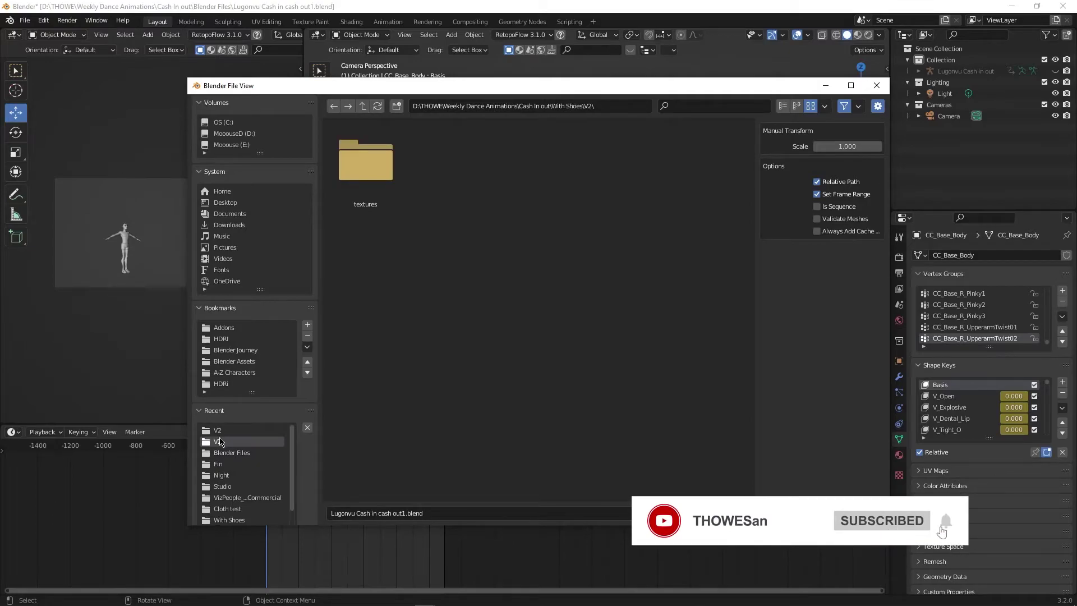
left_click(218, 430)
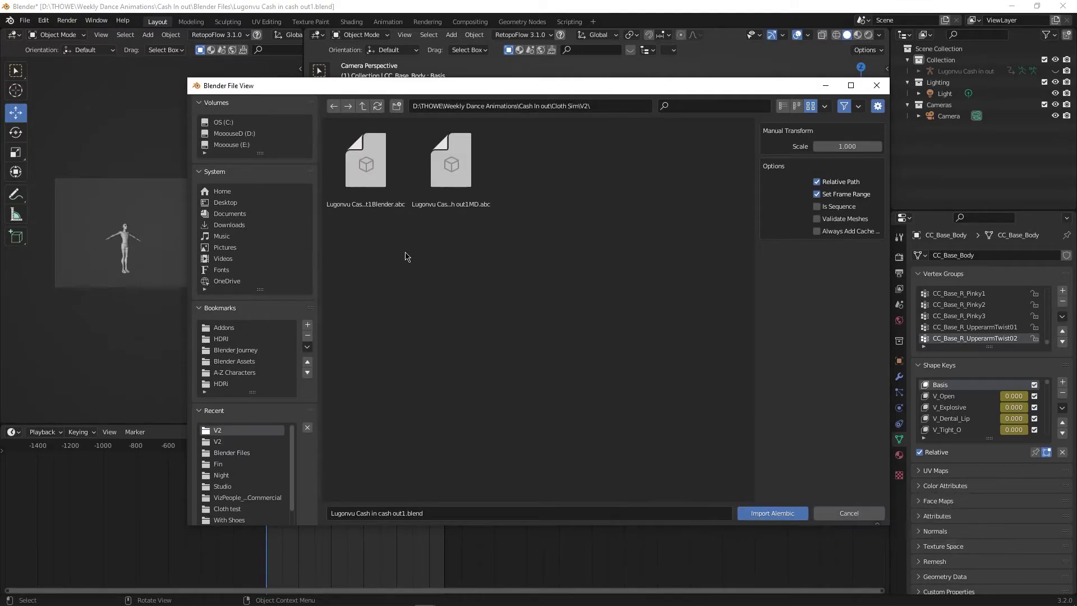
left_click(454, 188)
double_click(455, 188)
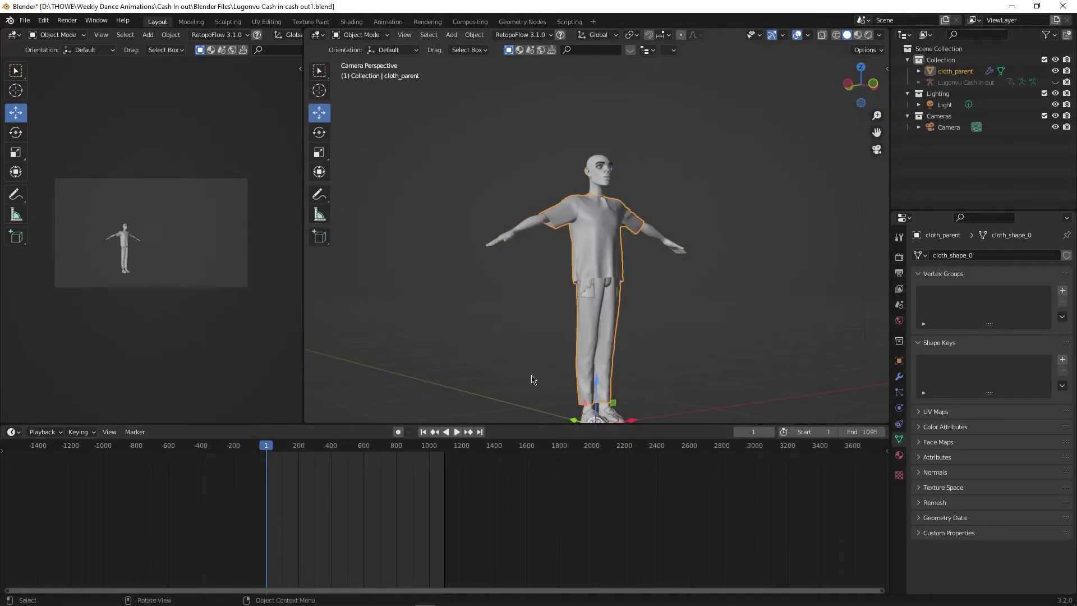
Hide the character's Boxers using its eye icon in the Outliner
left_click(591, 299)
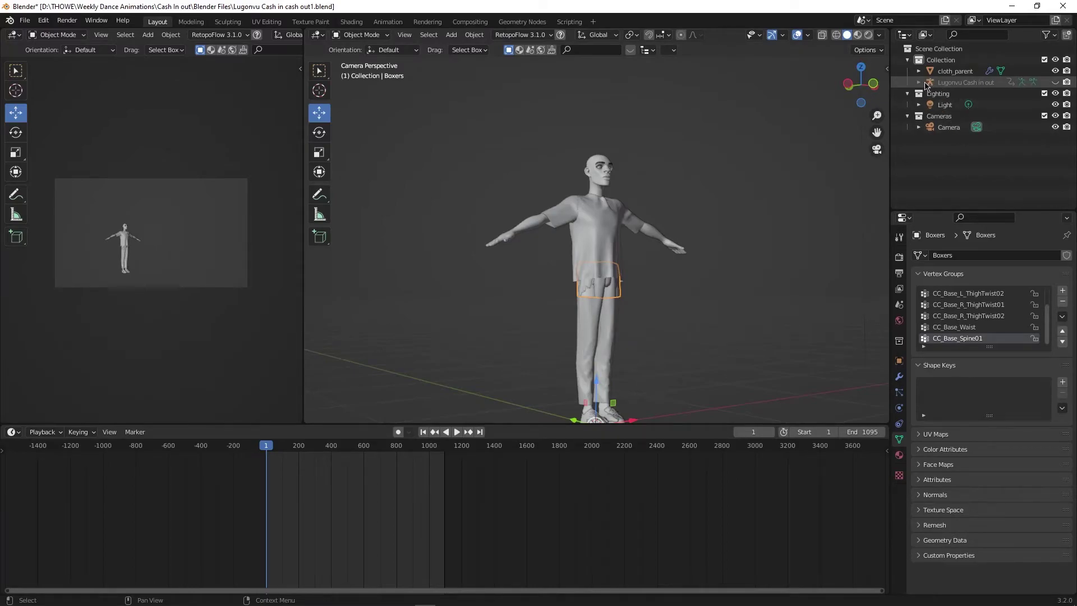
left_click(926, 83)
left_click(919, 83)
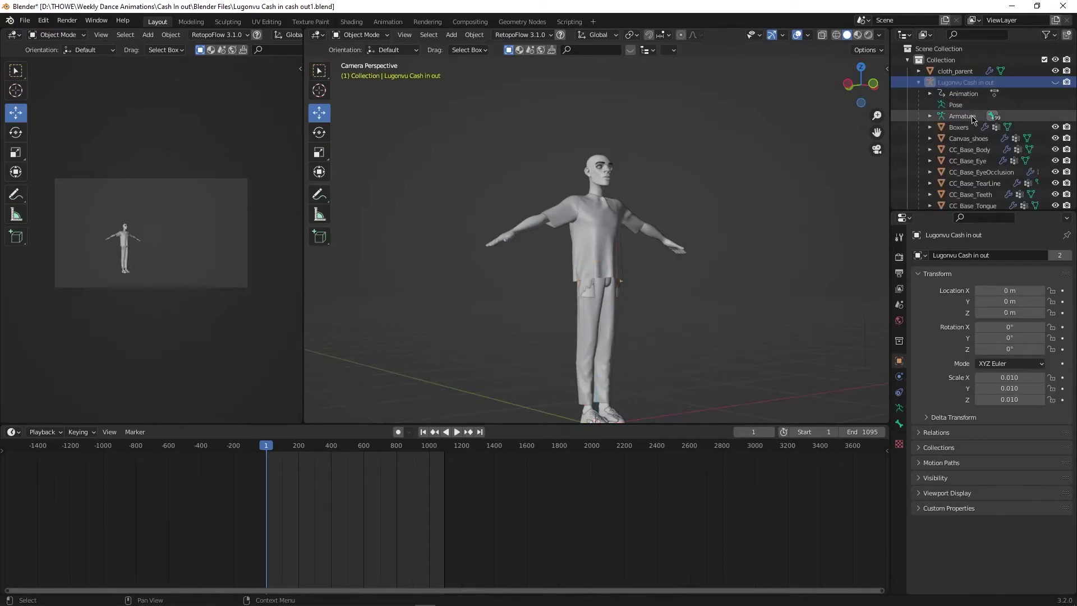
left_click(1054, 127)
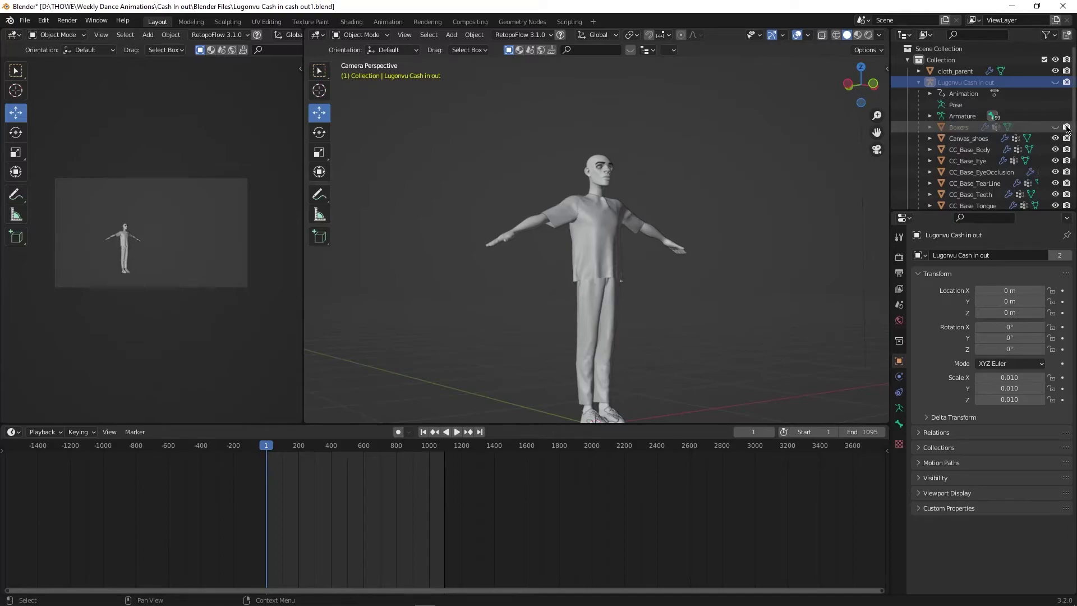
Play the dance animation, save the blend file, and orbit around the dancing character
key("space")
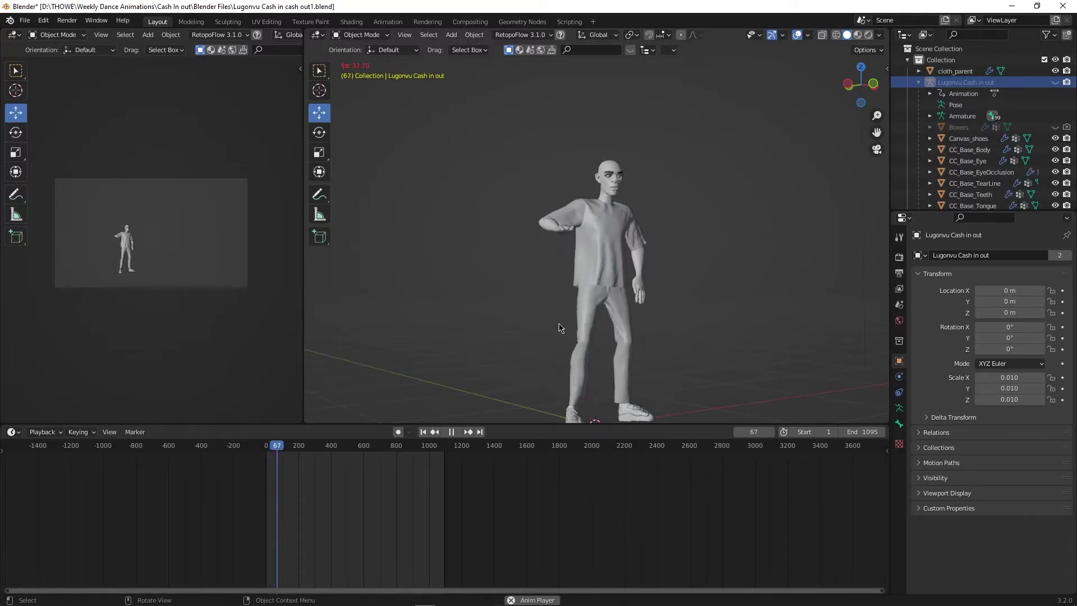
key("ctrl+s")
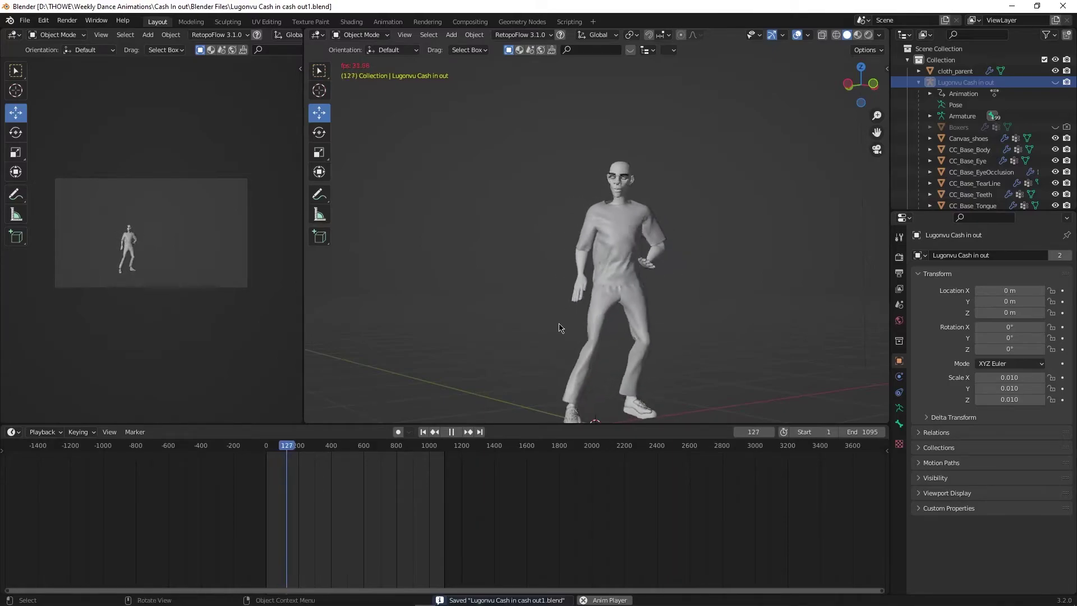
key("KP_0")
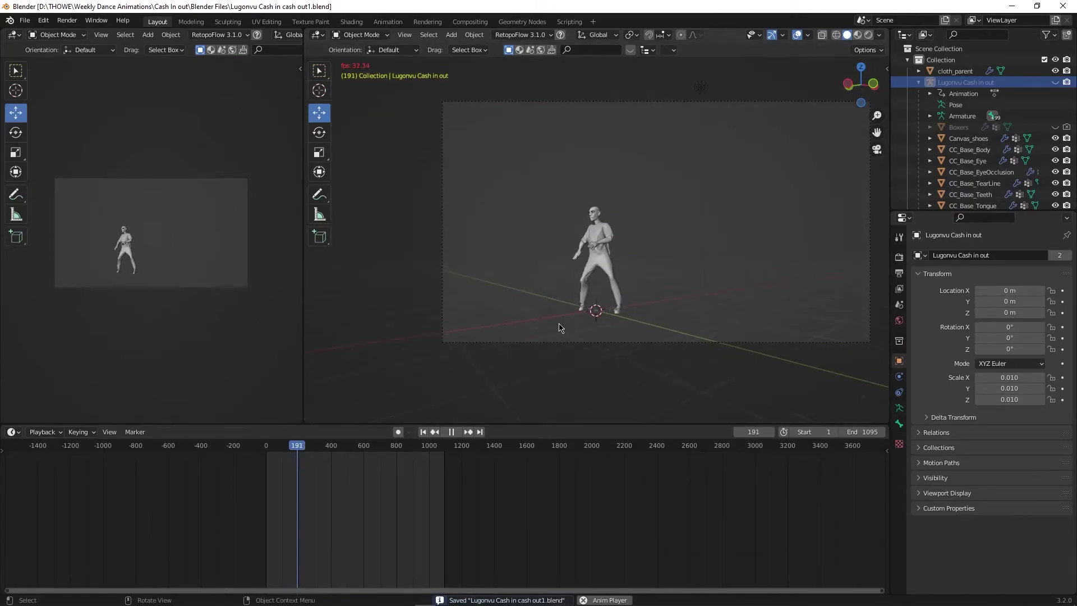
scroll(560, 328, "up", 1)
middle_click_drag(560, 329, 541, 354)
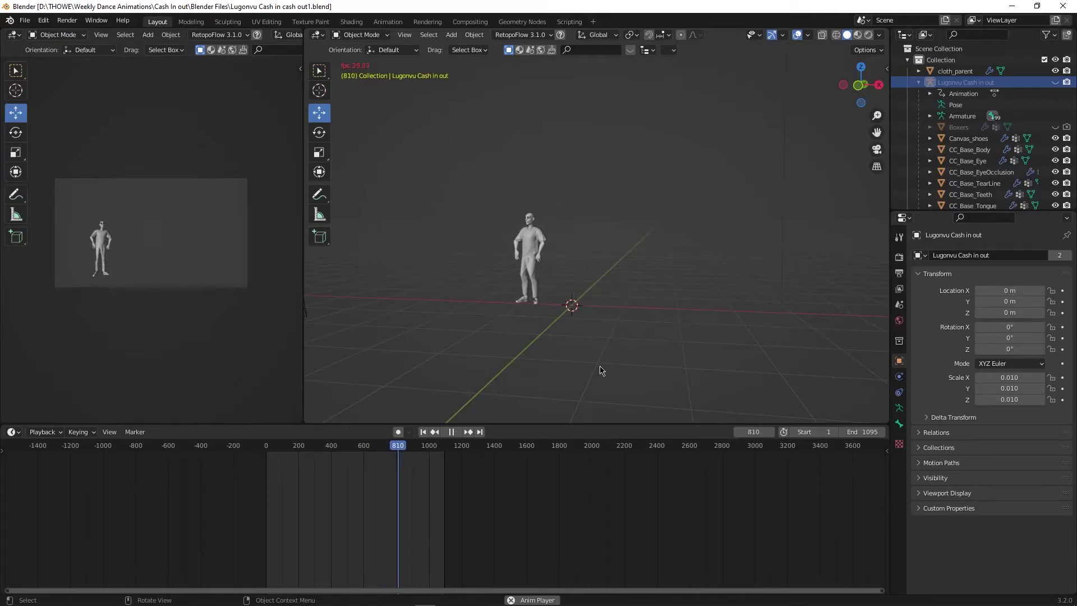
middle_click_drag(548, 332, 628, 330)
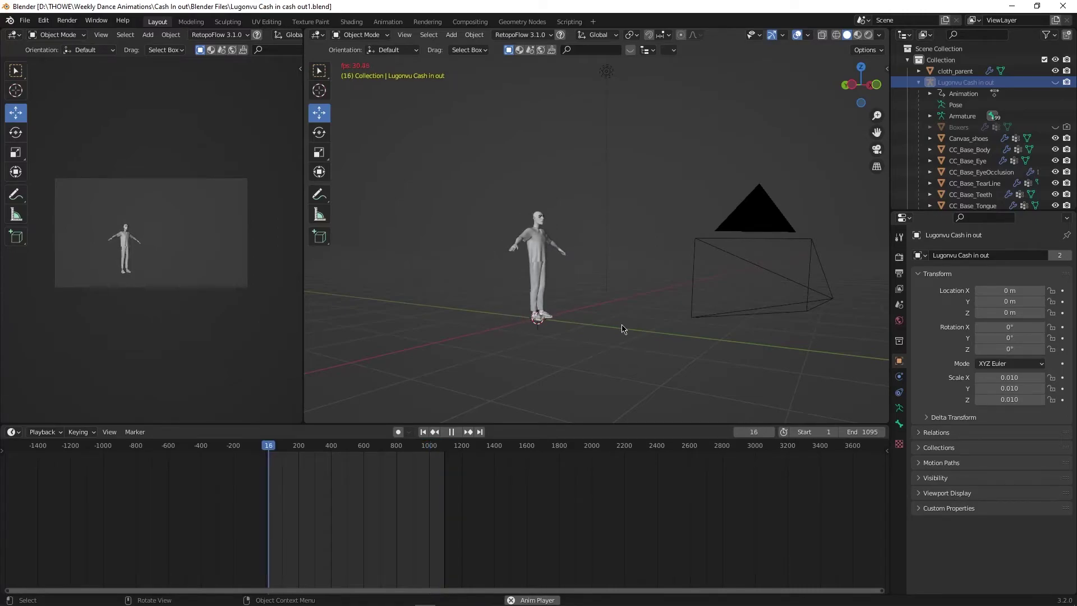
Stop playback, widen the left viewport and switch it to Rendered shading
key("space")
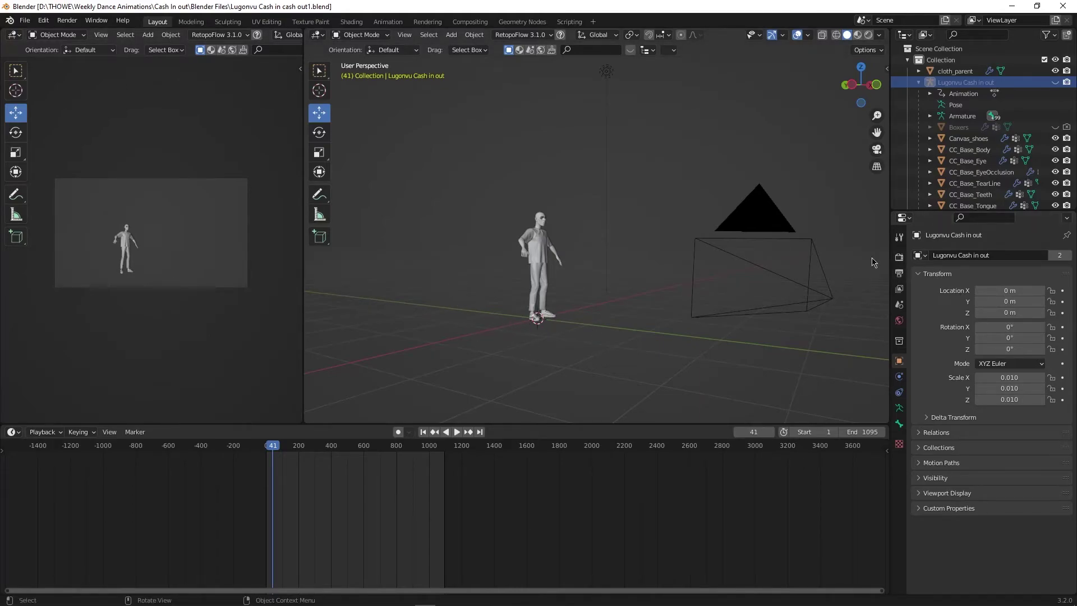
left_click_drag(305, 331, 411, 333)
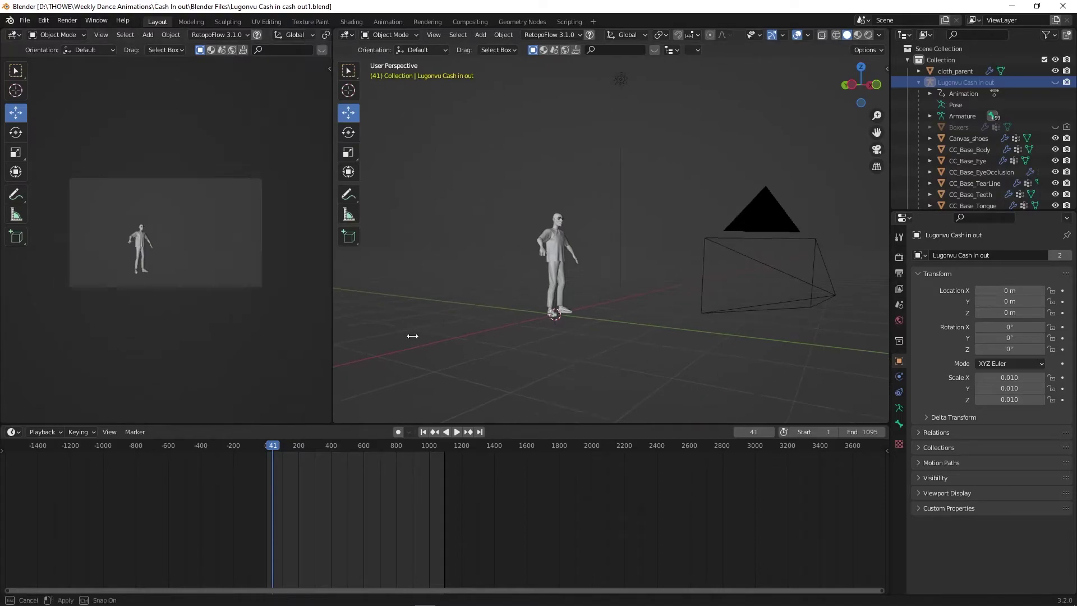
key("z")
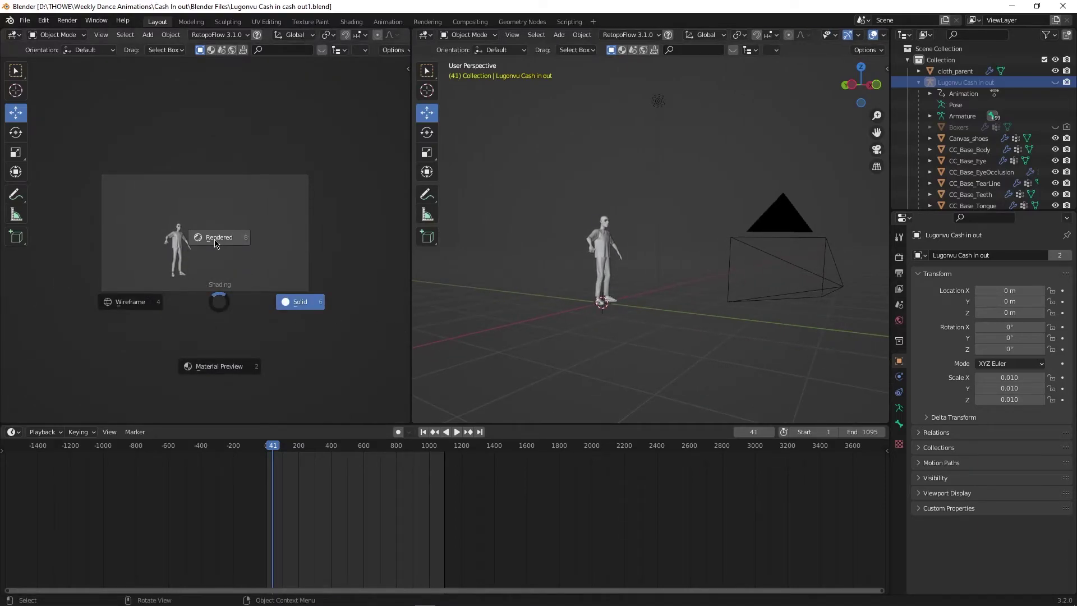
left_click(234, 256)
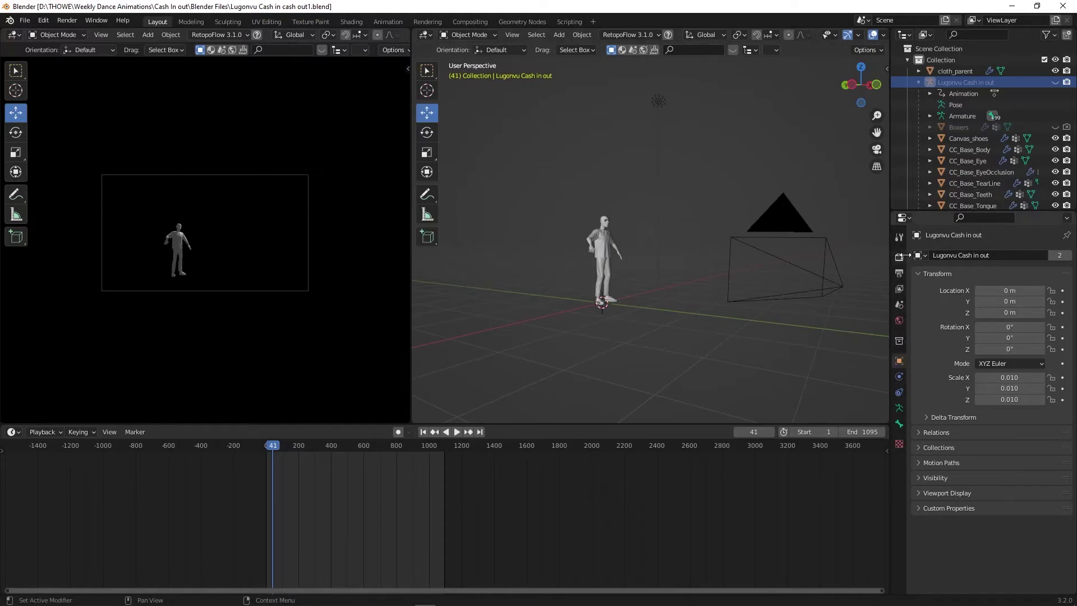
Set the render engine to Cycles with GPU Compute as the device
left_click(900, 256)
left_click(998, 256)
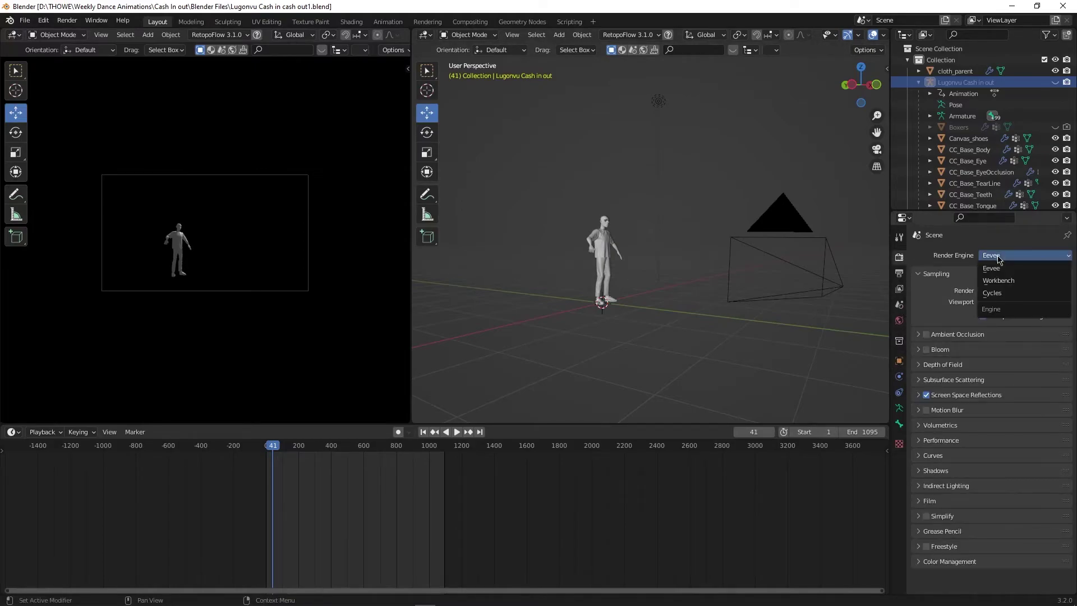
left_click(995, 294)
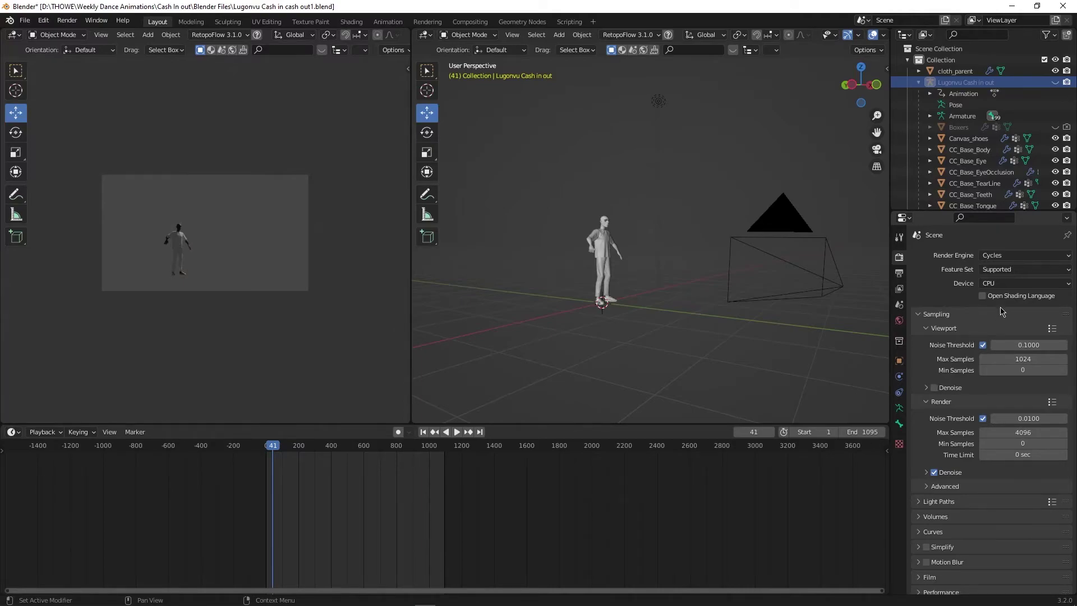
left_click(1004, 283)
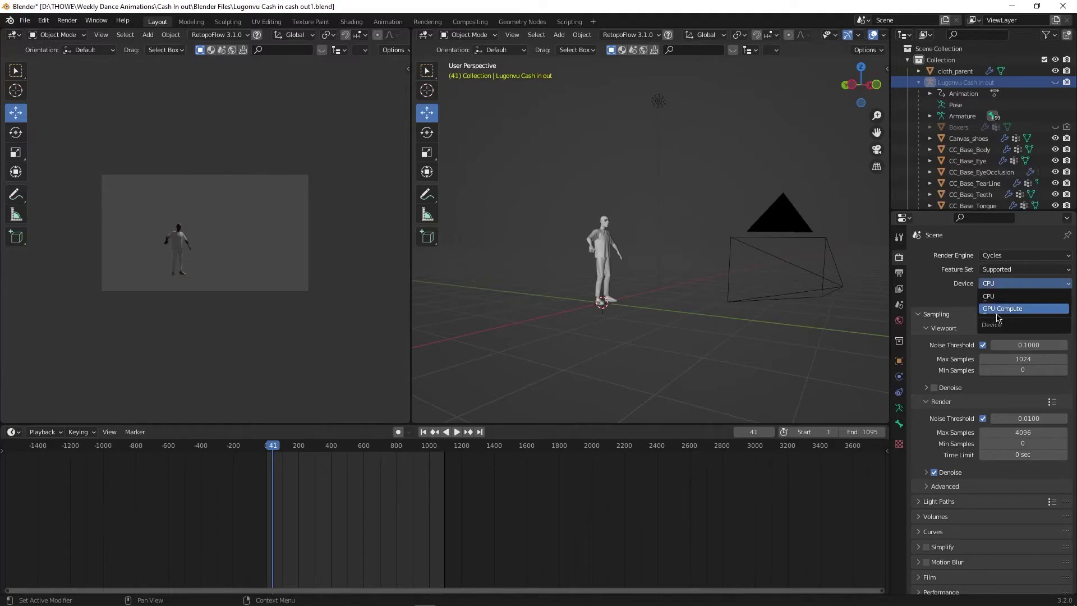
left_click(1002, 308)
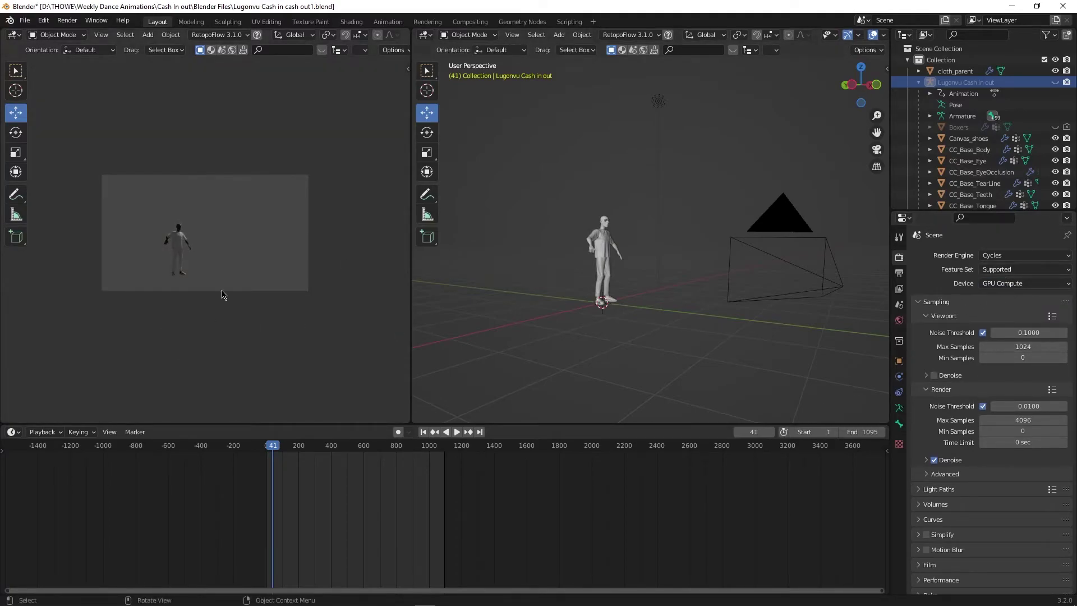
Add a plane at the character's feet and scale it into a large floor
left_click(621, 309)
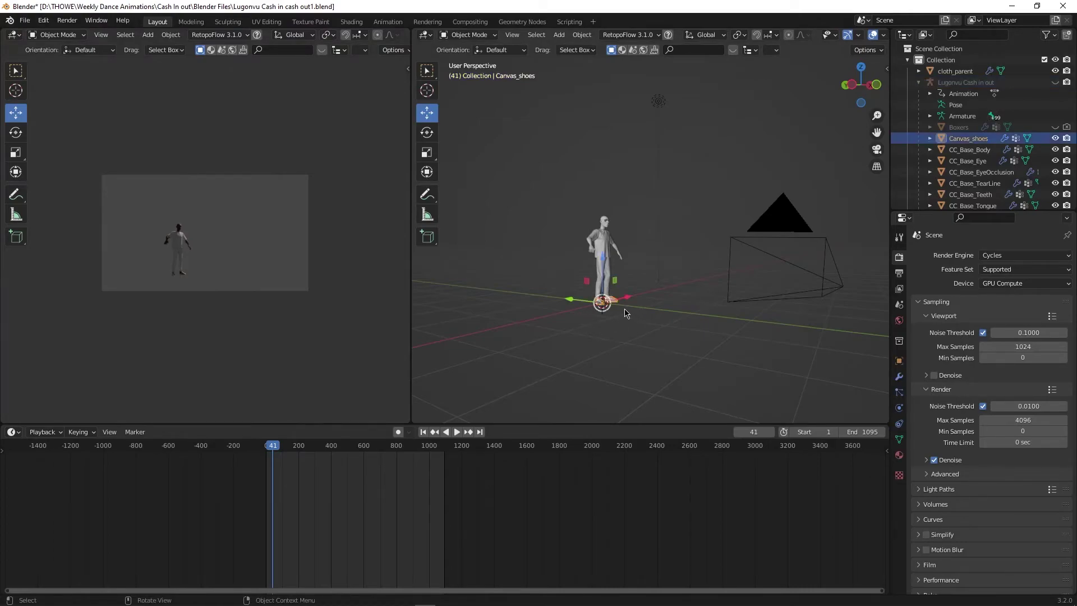
key("shift+a")
left_click(660, 309)
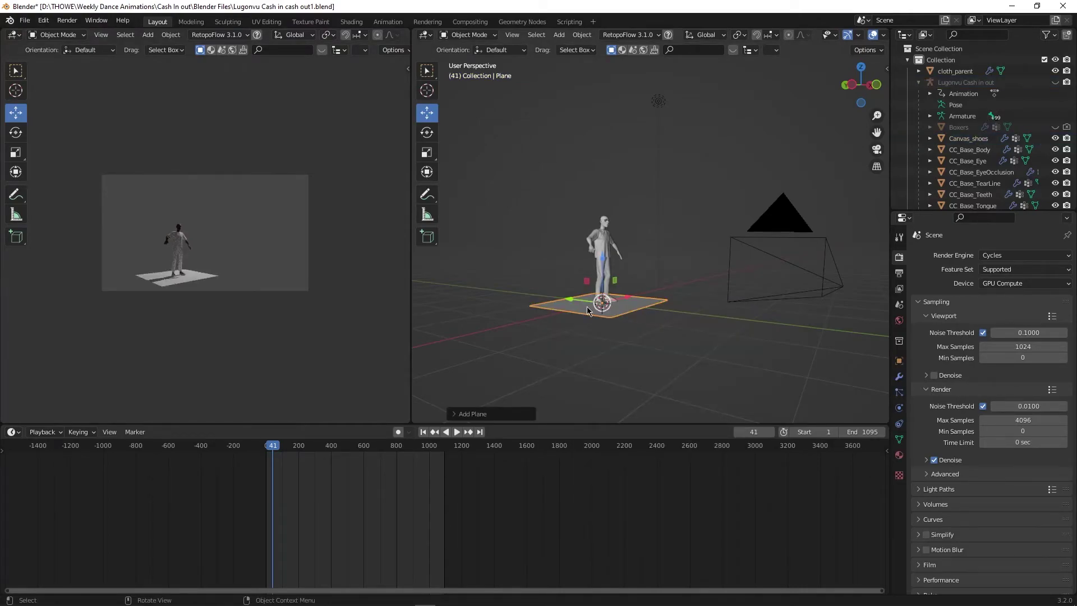
key("s")
left_click(697, 355)
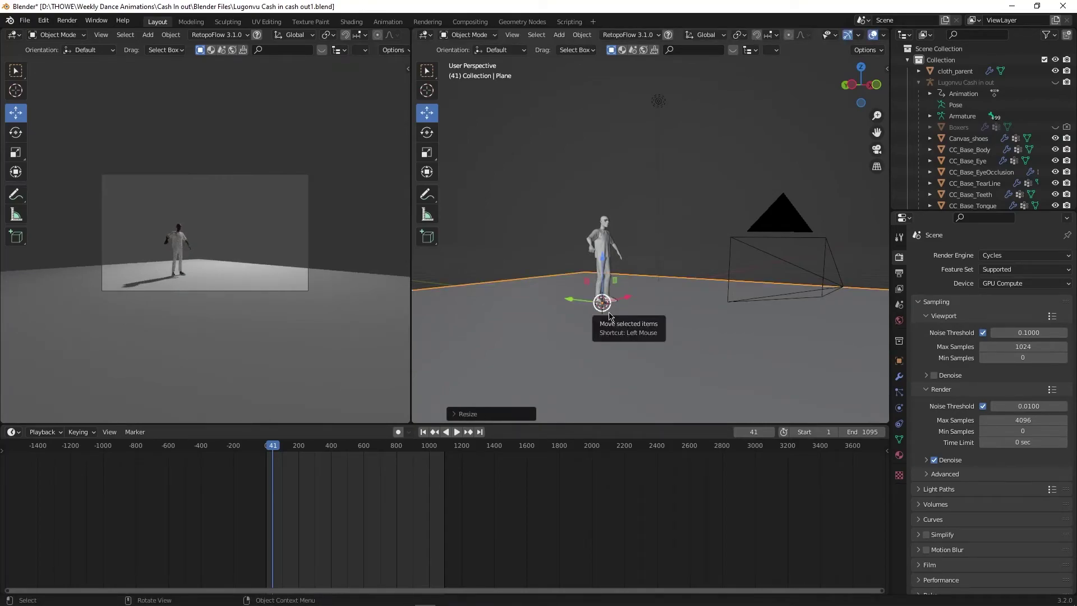
Move the plane into a new collection named backdrop
key("m")
left_click(610, 317)
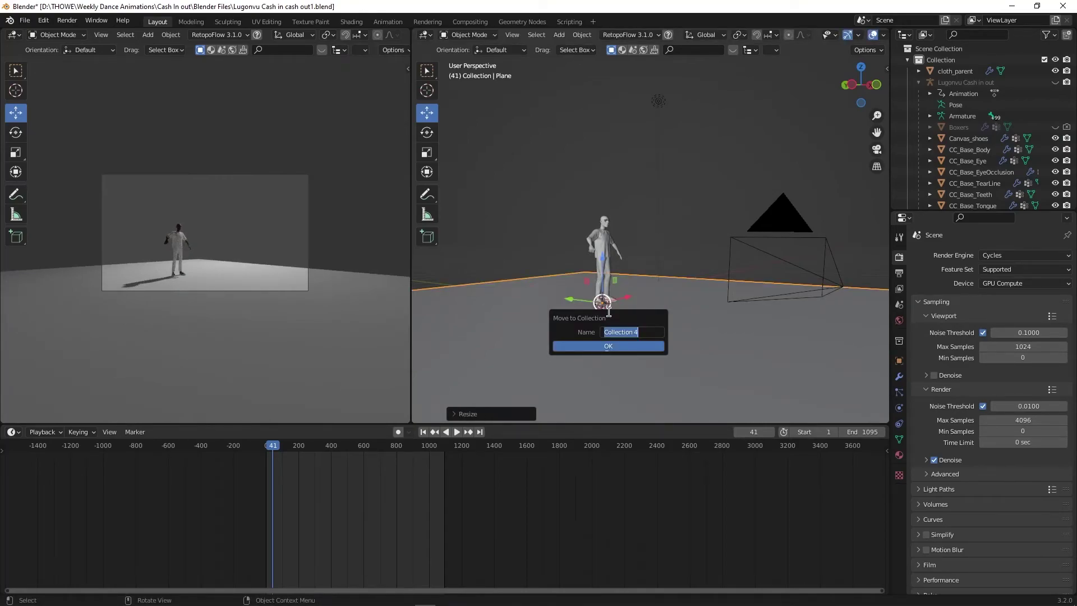
type("backdrop")
key("Return")
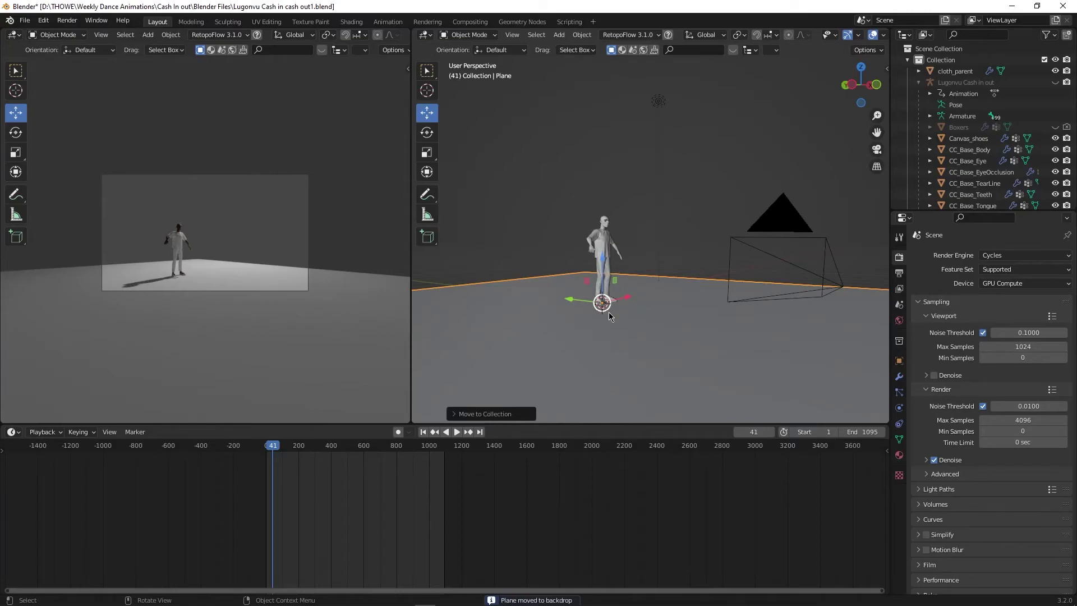
Extrude the plane's two back edges straight up along Z into walls
key("Tab")
key("2")
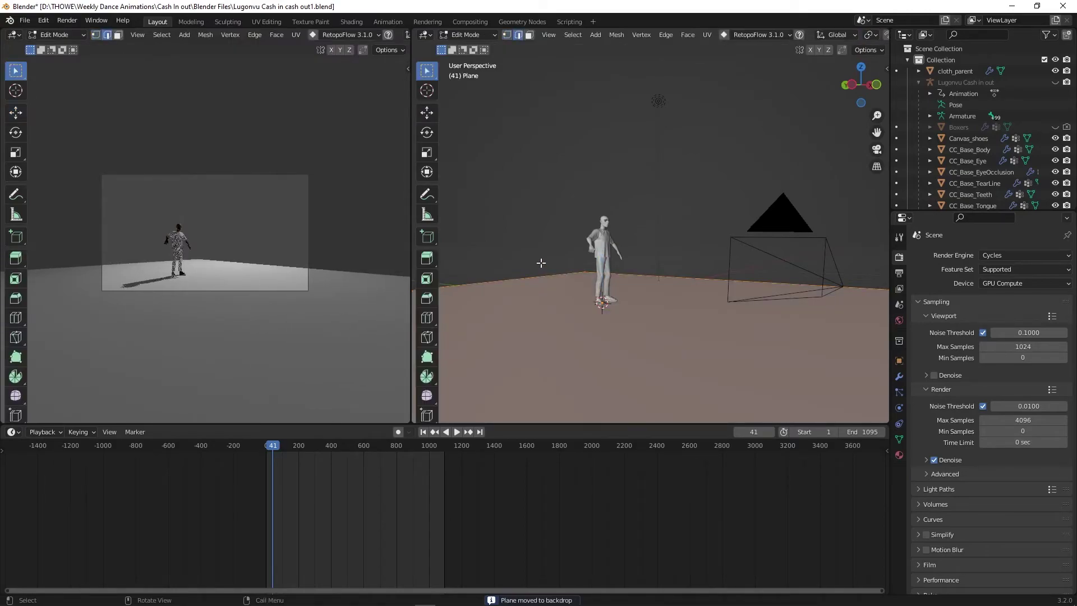
left_click(638, 275, "shift")
key("e")
key("z")
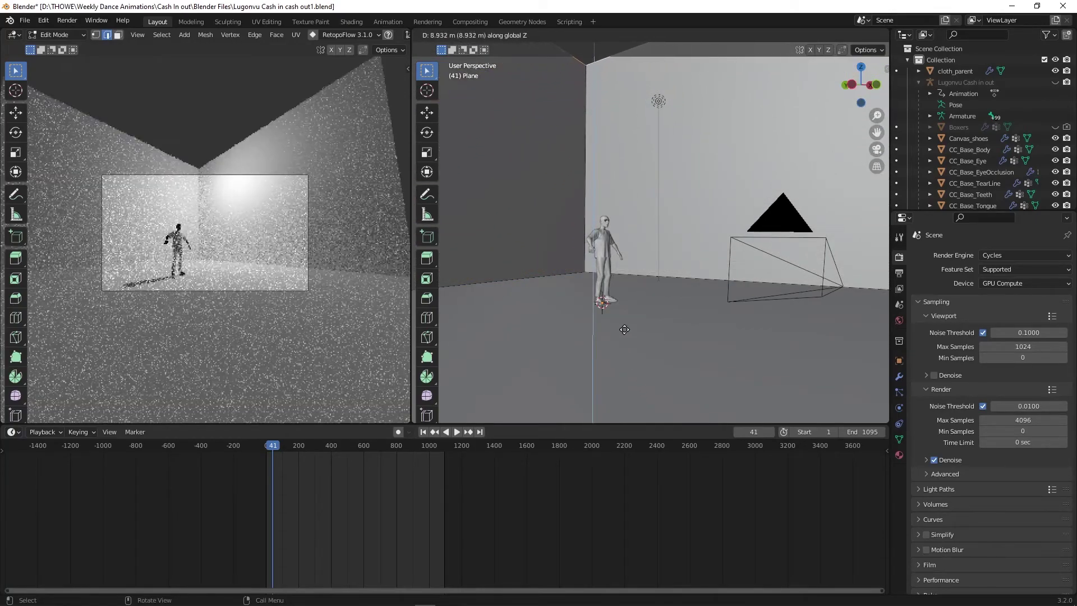
left_click(631, 190)
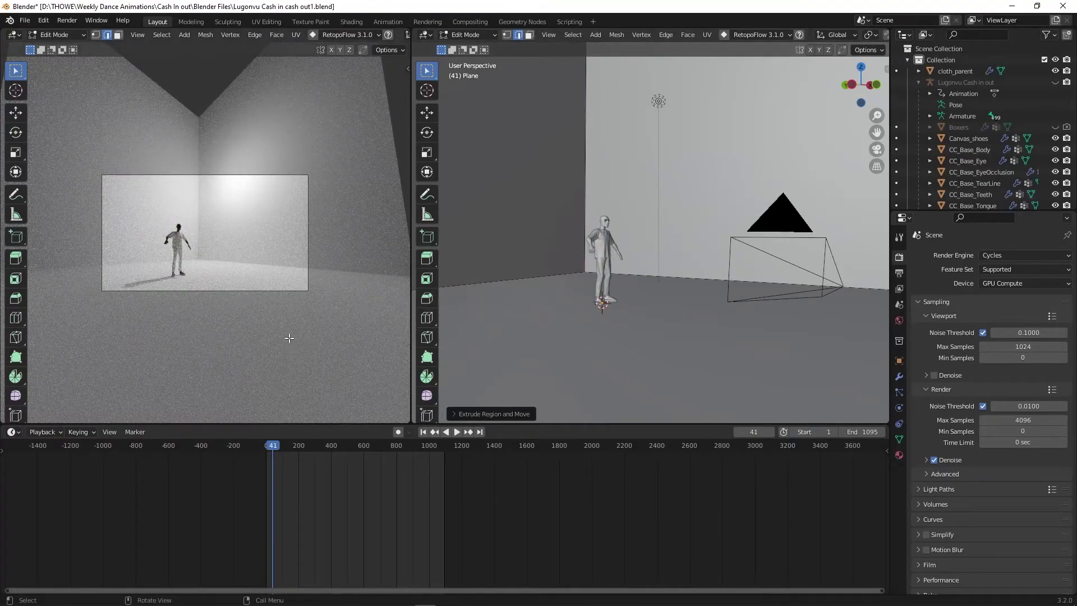
Return to object mode and limit the preview render region to the camera frame
key("Tab")
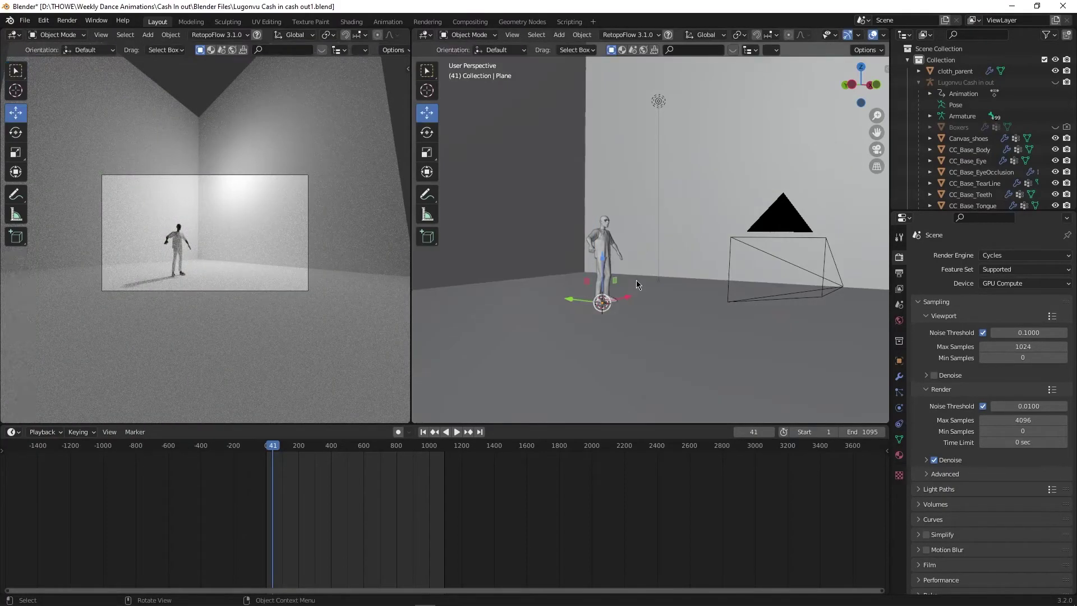
key("b")
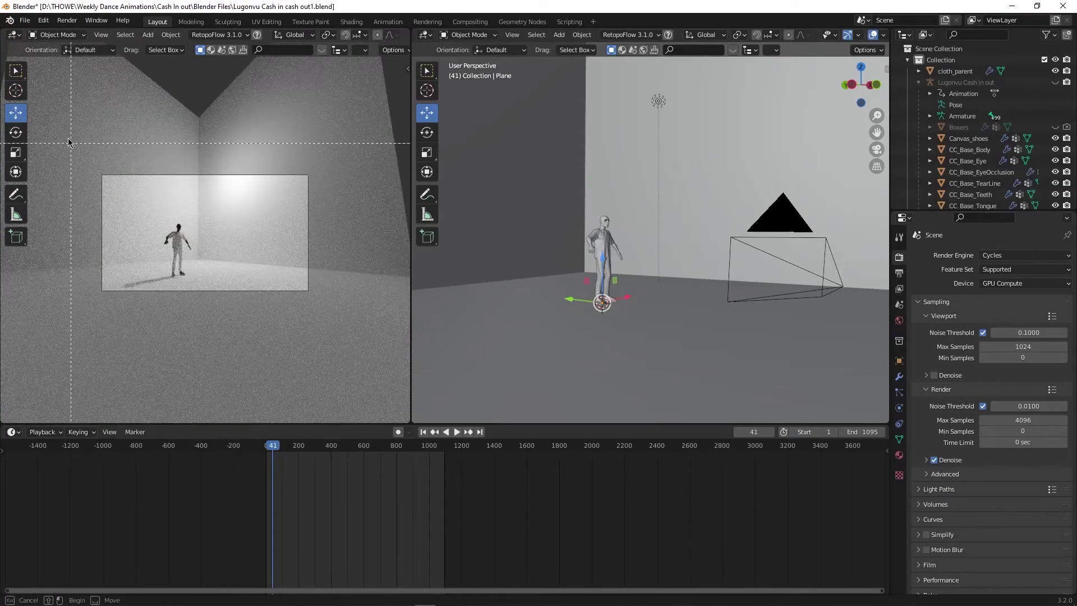
left_click_drag(69, 139, 343, 297)
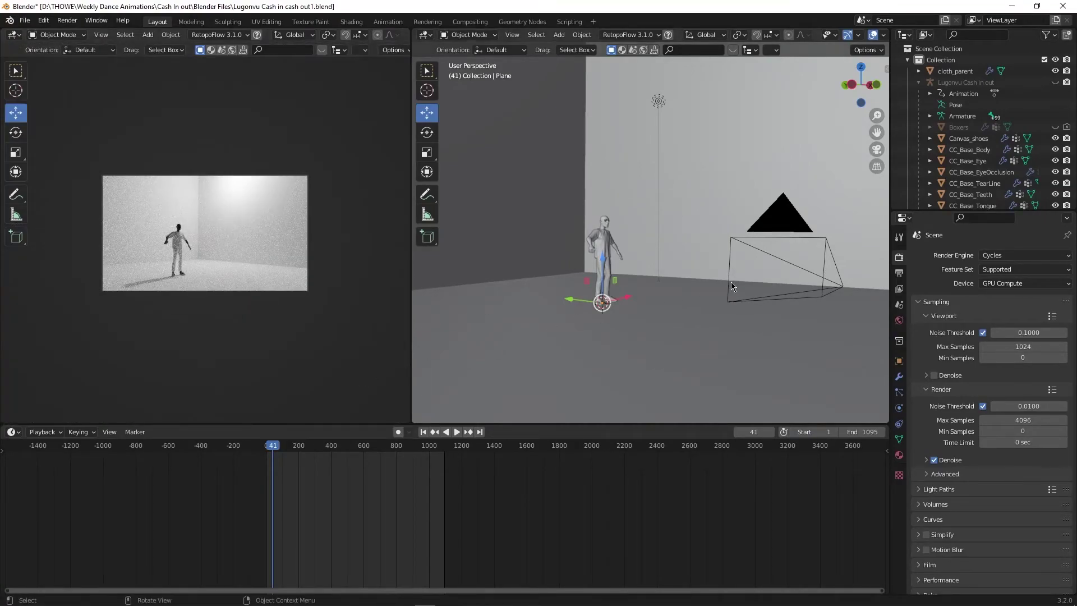
Reposition the point light from a top view, sliding it along X and Y
left_click(656, 101)
middle_click_drag(689, 199, 607, 308)
key("KP_7")
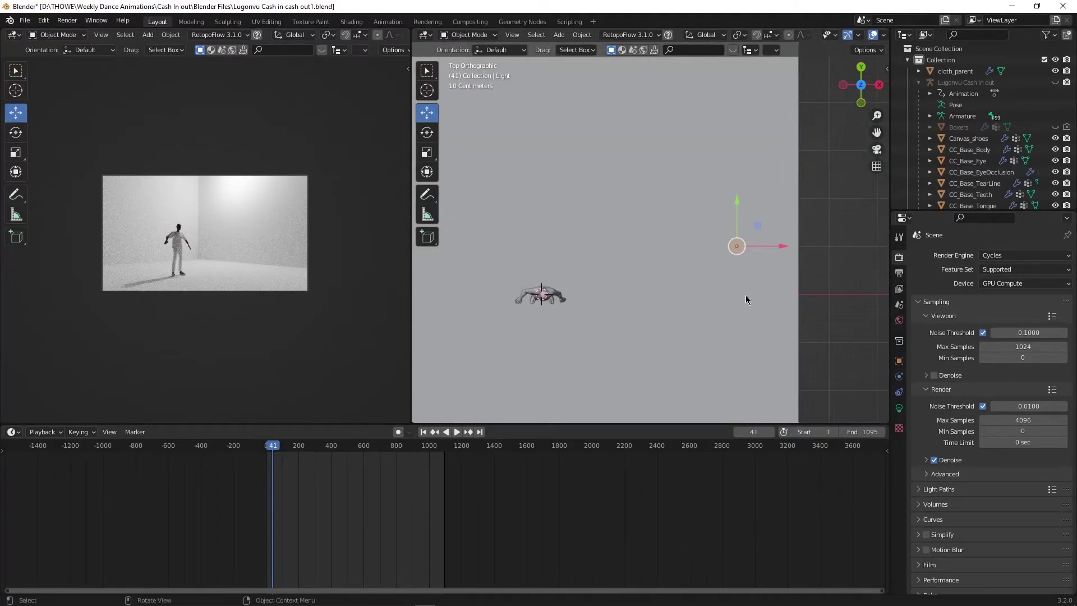
left_click_drag(778, 250, 621, 236)
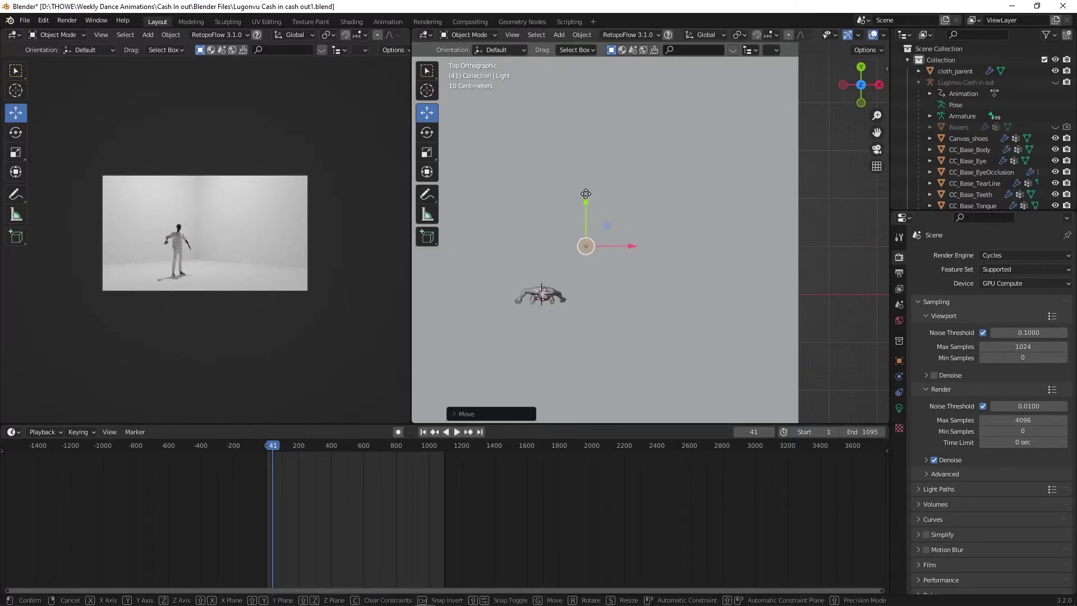
left_click_drag(596, 198, 601, 135)
Add a 0.1 m Bevel modifier with 26 segments to the backdrop plane
left_click(713, 339)
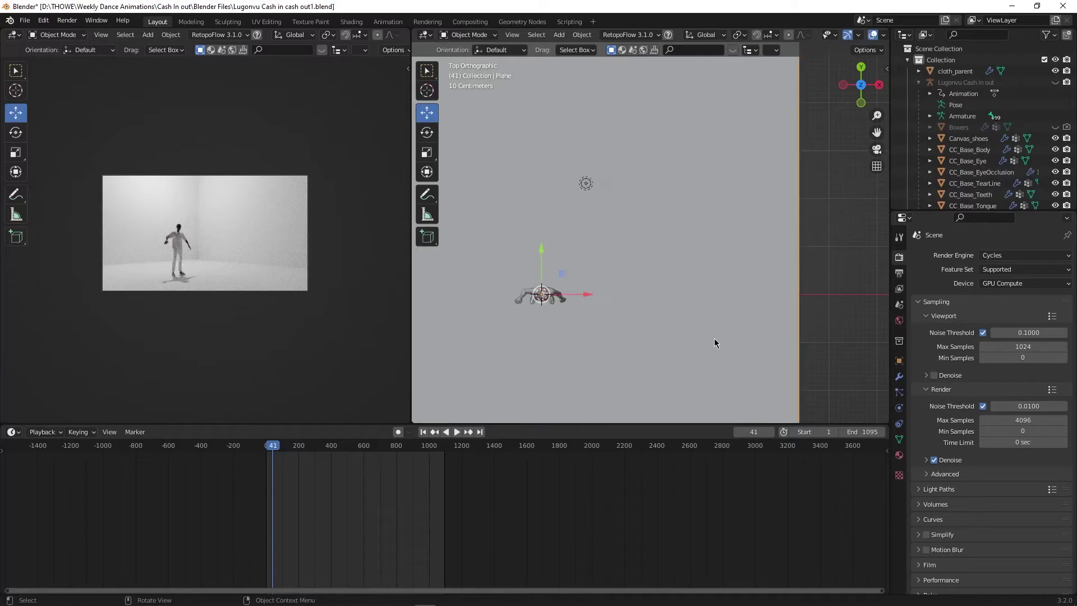
left_click(898, 376)
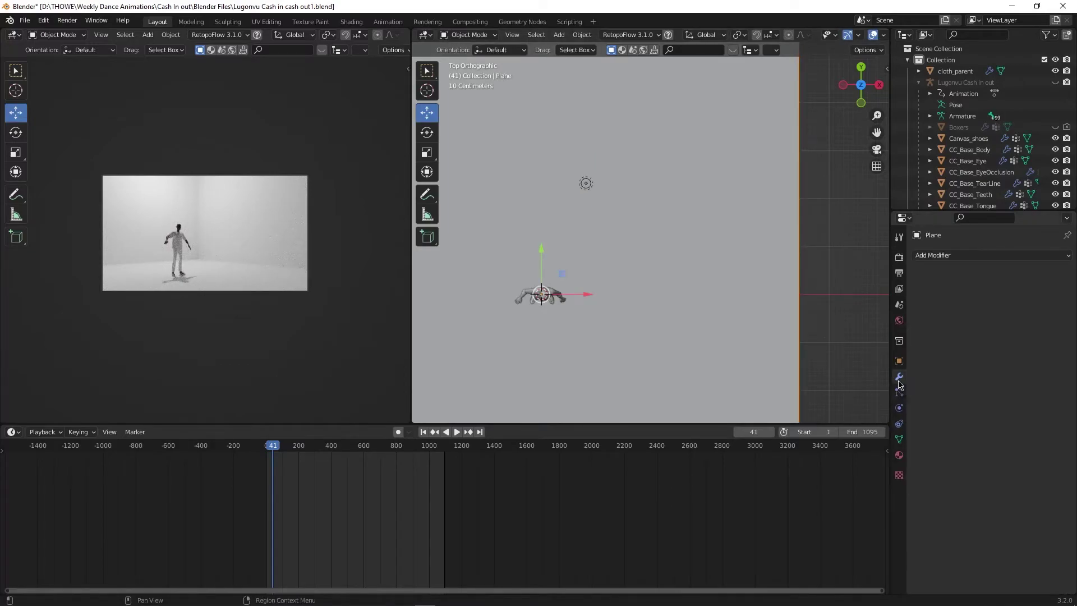
left_click(942, 257)
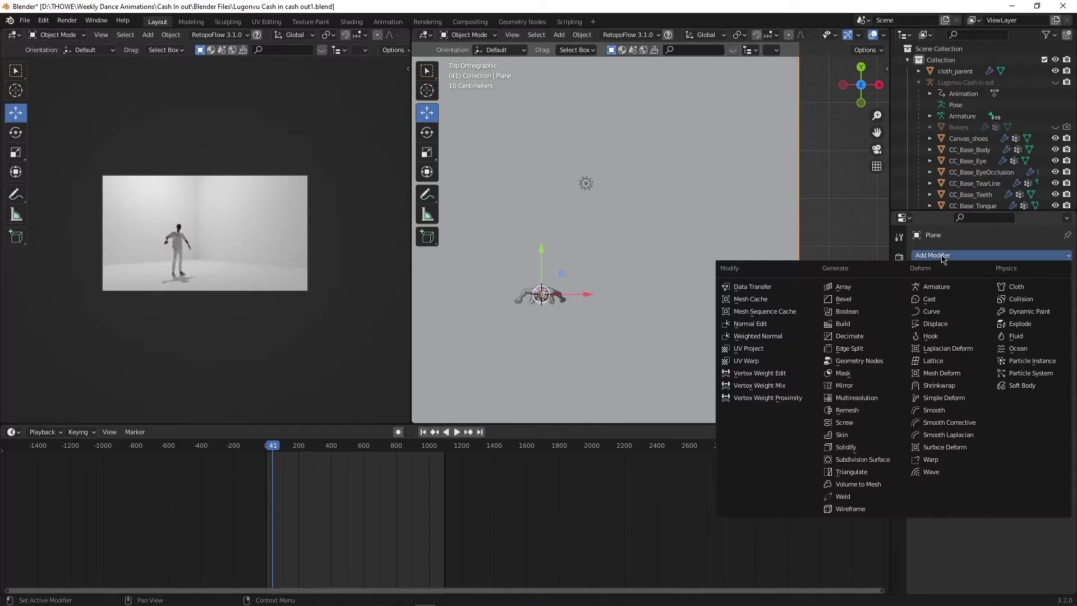
left_click(855, 306)
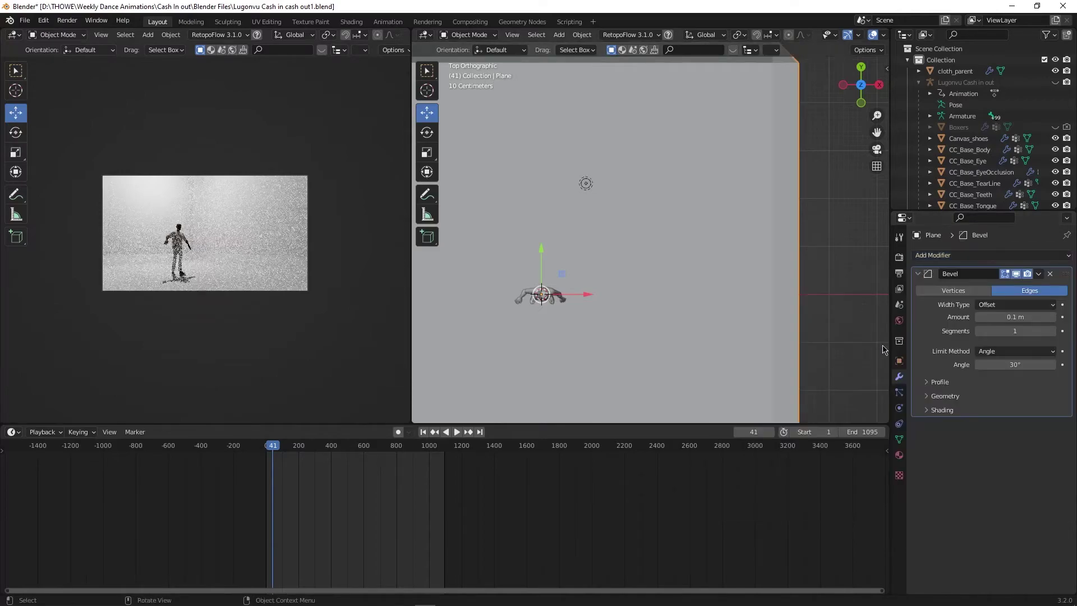
mouse_move(1009, 330)
left_mouse_down()
mouse_move(1034, 331)
mouse_move(1003, 331)
left_mouse_up()
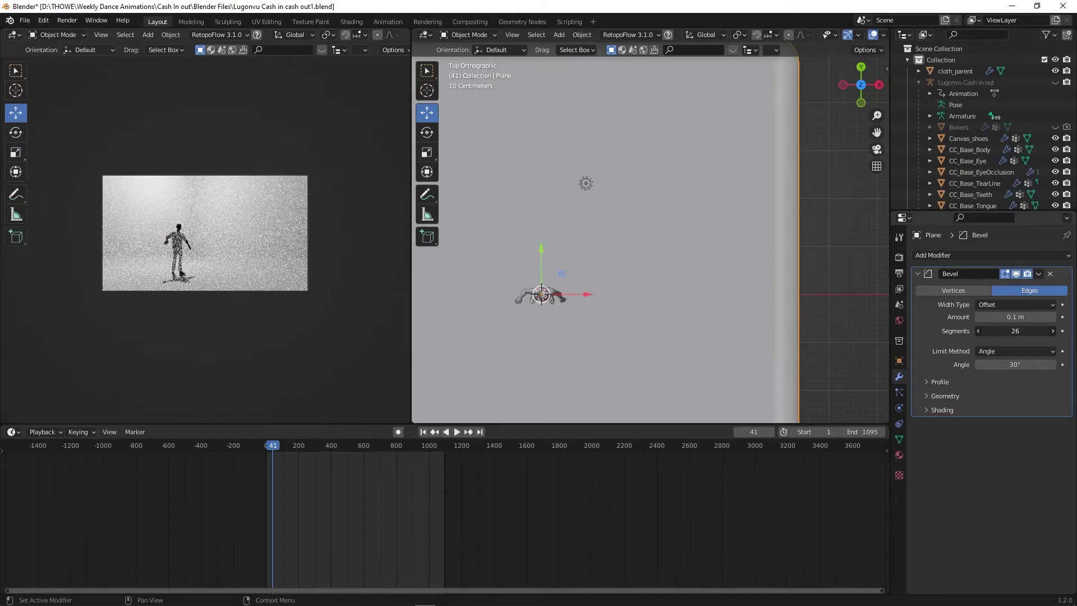
middle_click_drag(639, 322, 704, 205)
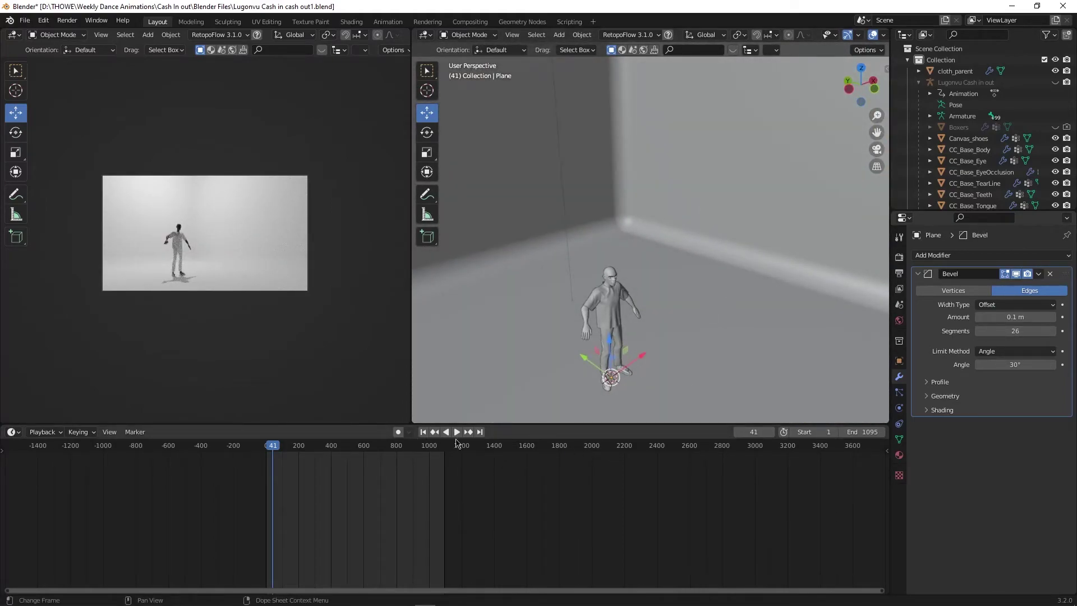
Select the character's body and step through the animation frames
left_click(611, 275)
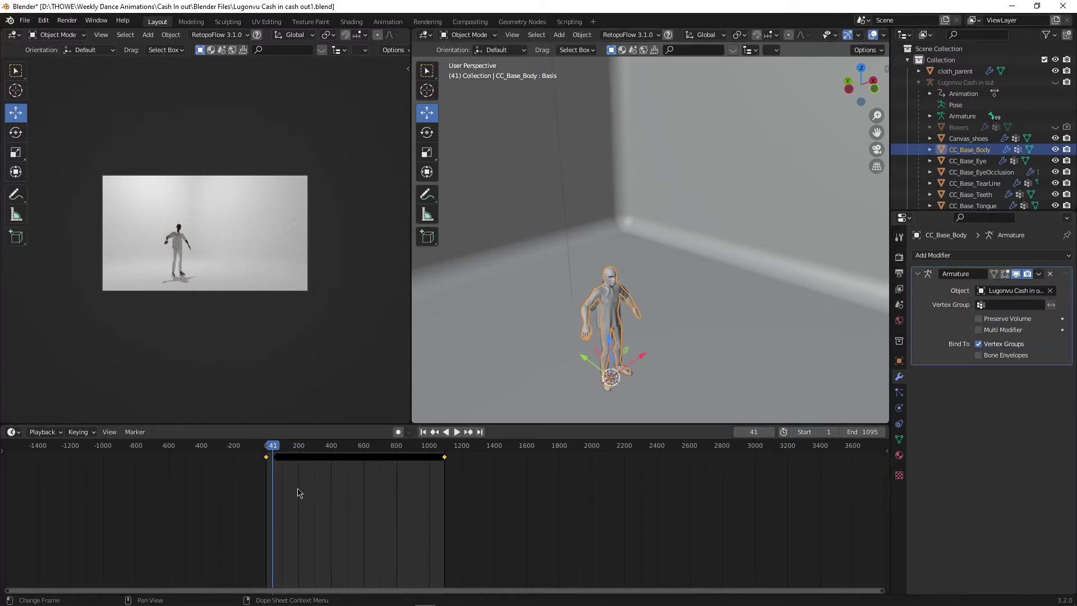
key("Right")
key("Right")
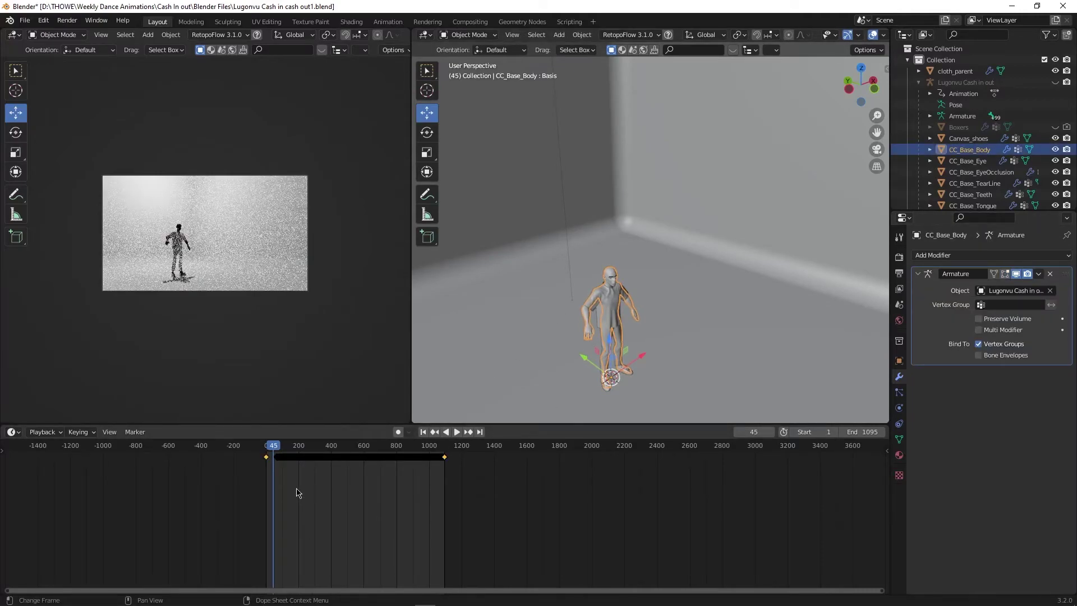
key("Right")
key("Right")
key("Right")
key("Right")
key("Right")
key("Right")
key("Right")
key("Right")
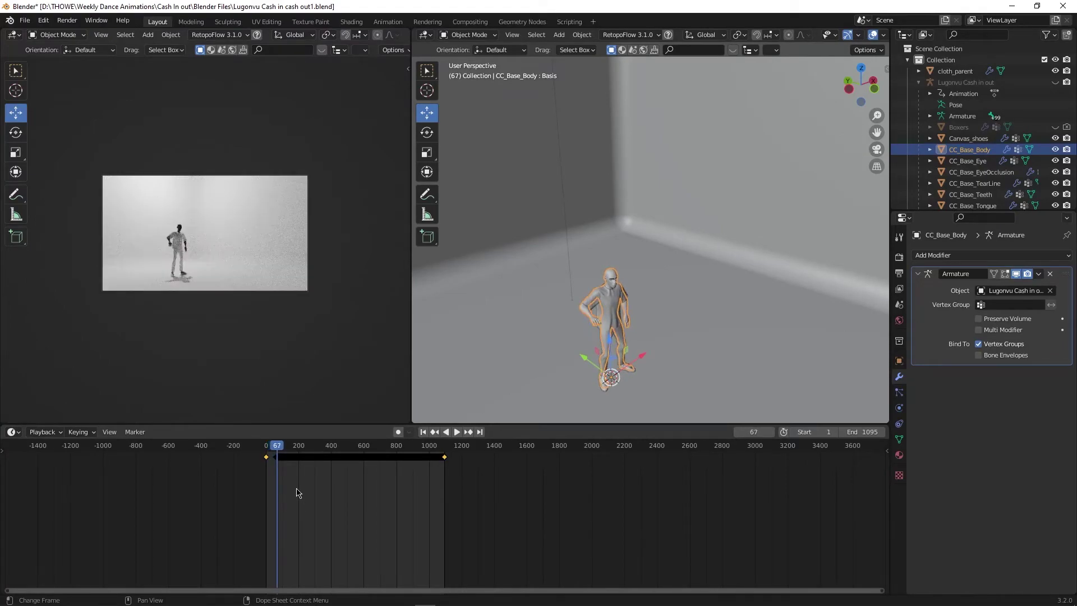
key("Right")
key("Right")
key("Right")
key("Right")
key("Right")
key("Right")
key("Right")
key("Right")
key("Right")
key("Right")
key("Right")
key("Right")
key("Right")
key("Right")
key("Right")
key("Right")
key("Right")
key("Right")
key("Right")
key("Right")
key("Right")
key("Right")
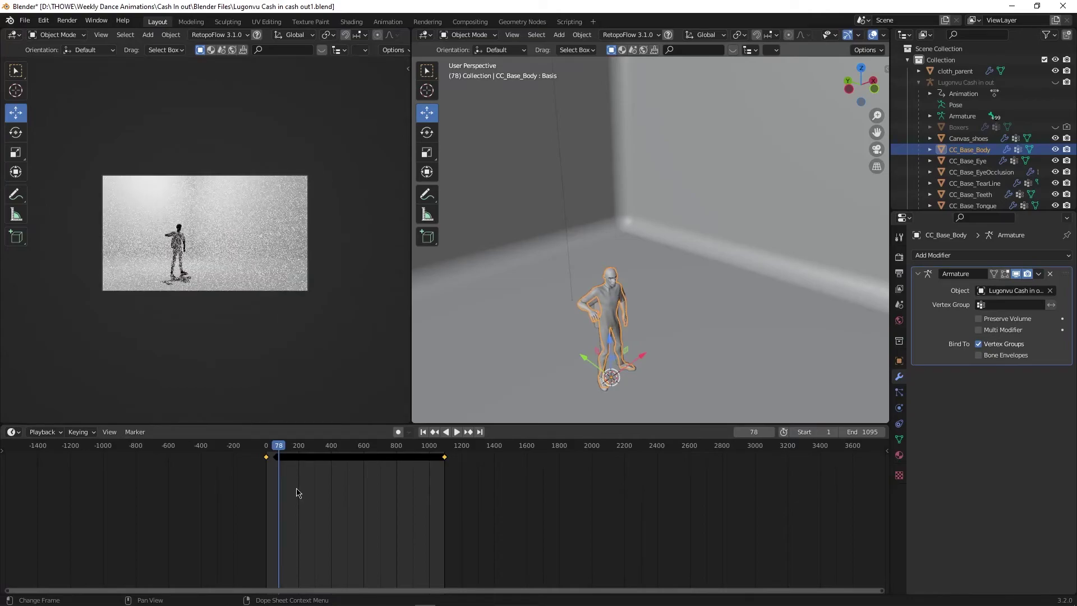
key("Left")
key("Left")
key("Left")
key("Left")
key("Left")
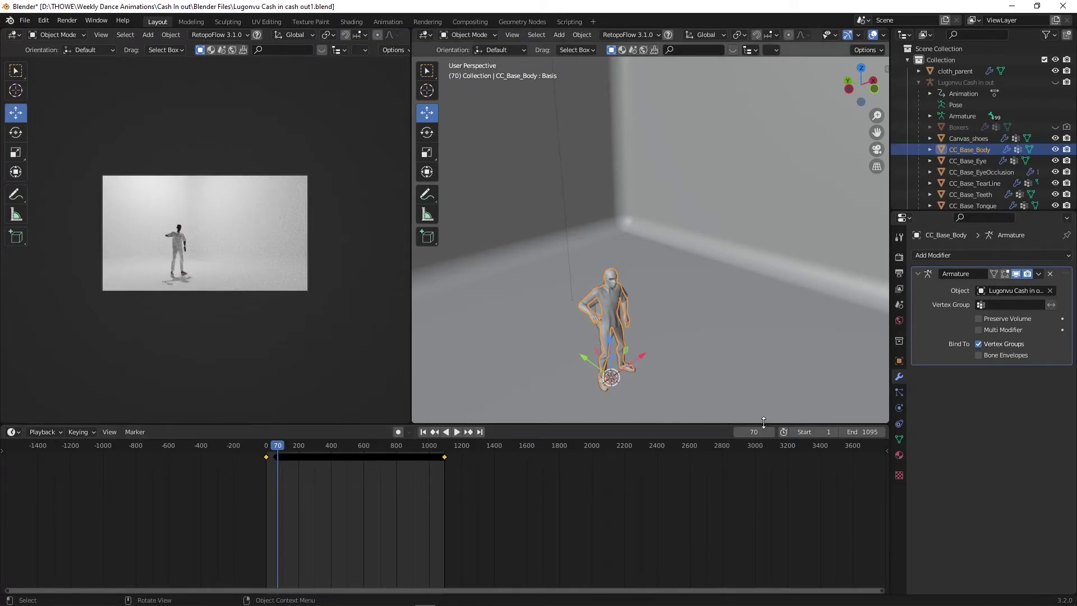
Set the animation start frame to 60, preview playback, and save the file
left_click(824, 431)
key("Return")
key("space")
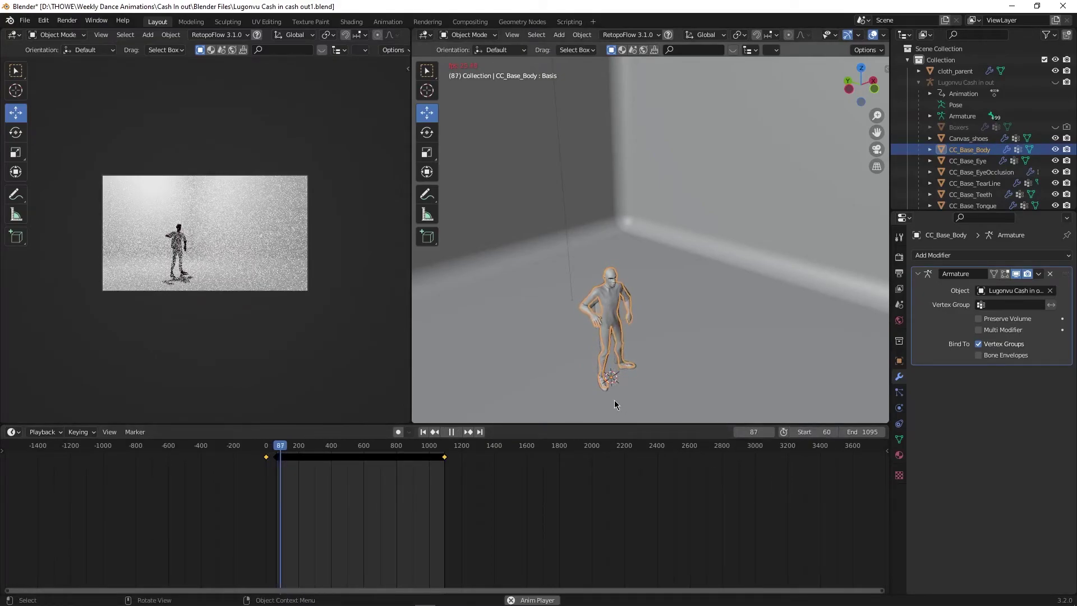
key("space")
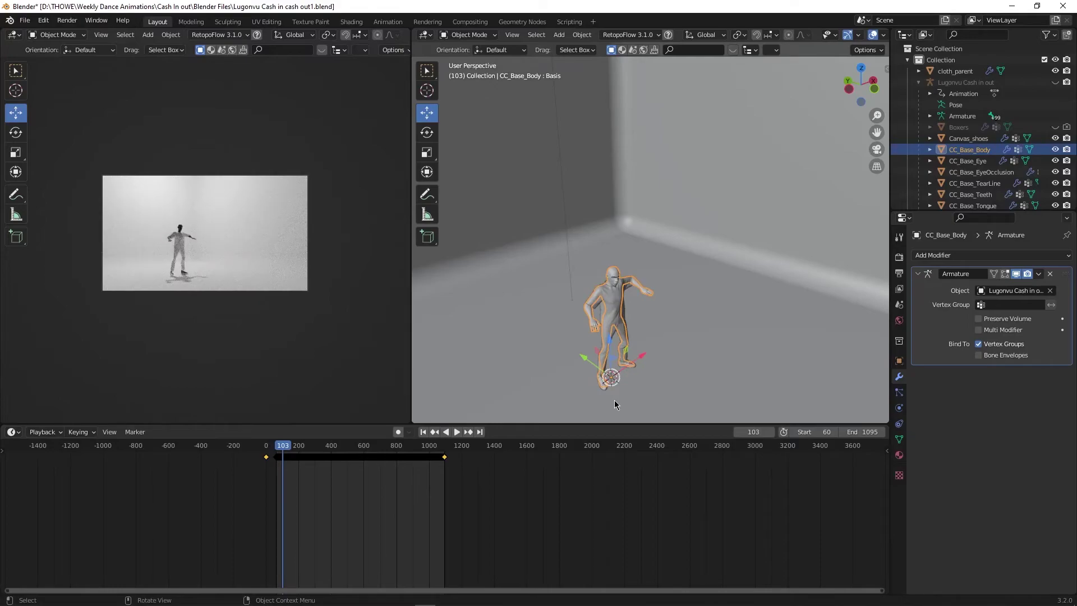
key("ctrl+s")
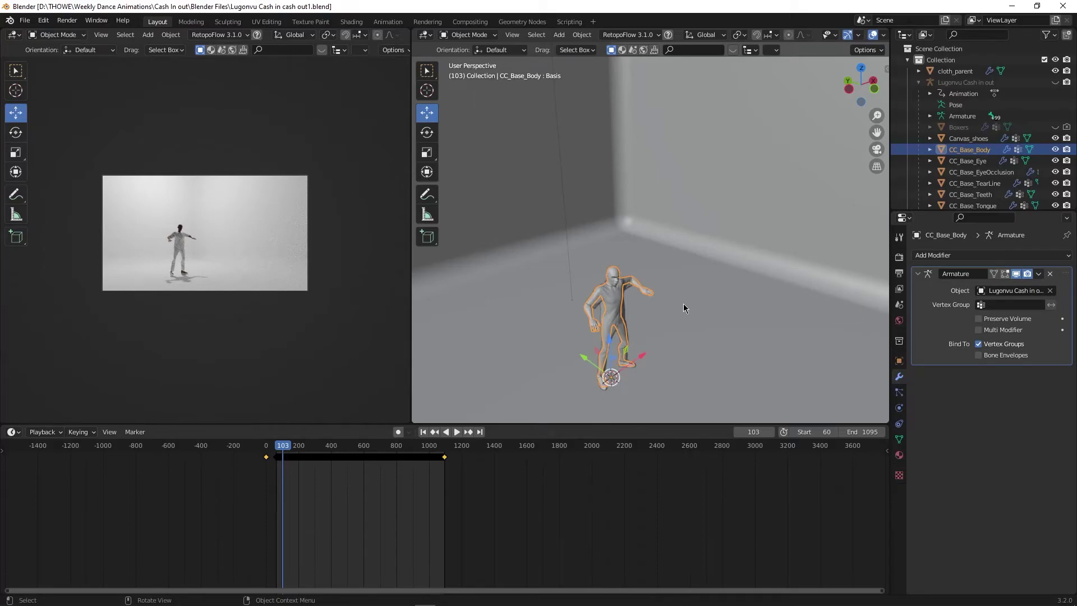
Create a new material, Material.001, for the backdrop plane
middle_click_drag(692, 351, 684, 279)
left_click(684, 278)
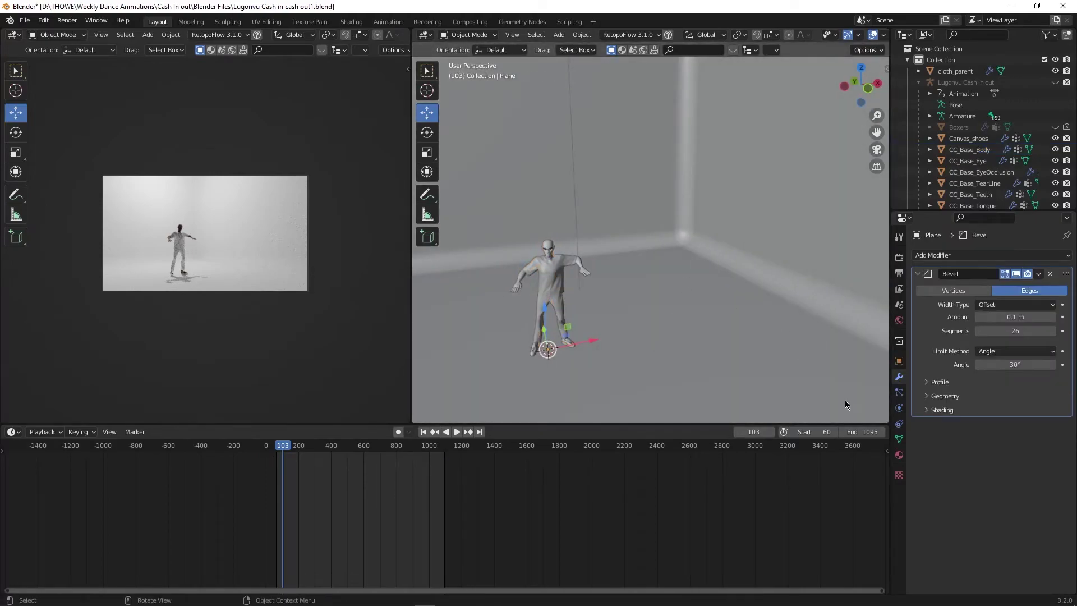
left_click(899, 455)
left_click(962, 303)
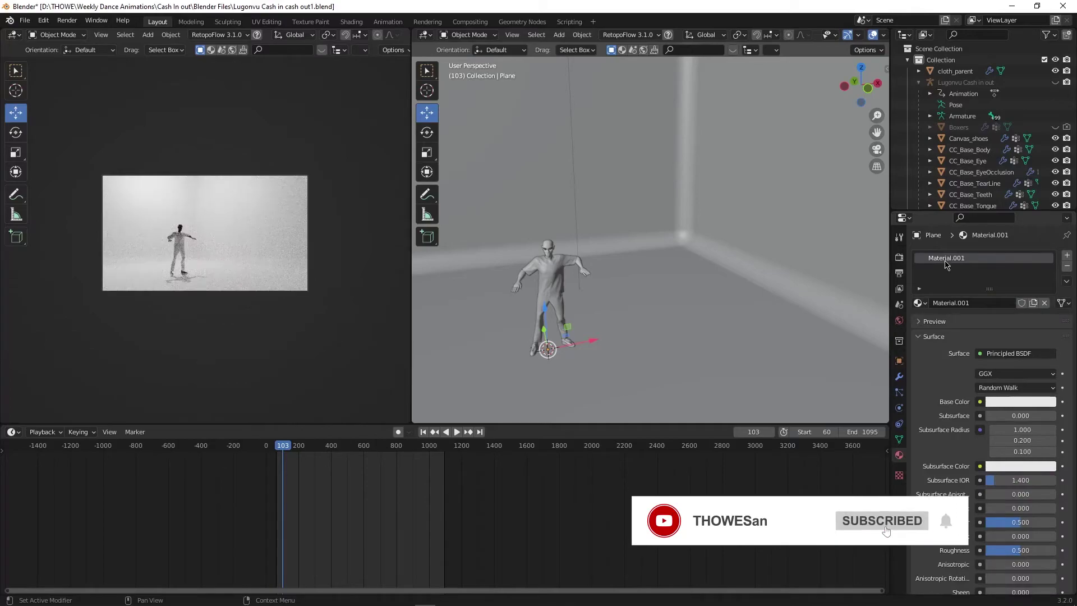
Name the plane's new material 'backdrop' and save the file
double_click(953, 258)
type("backdrop")
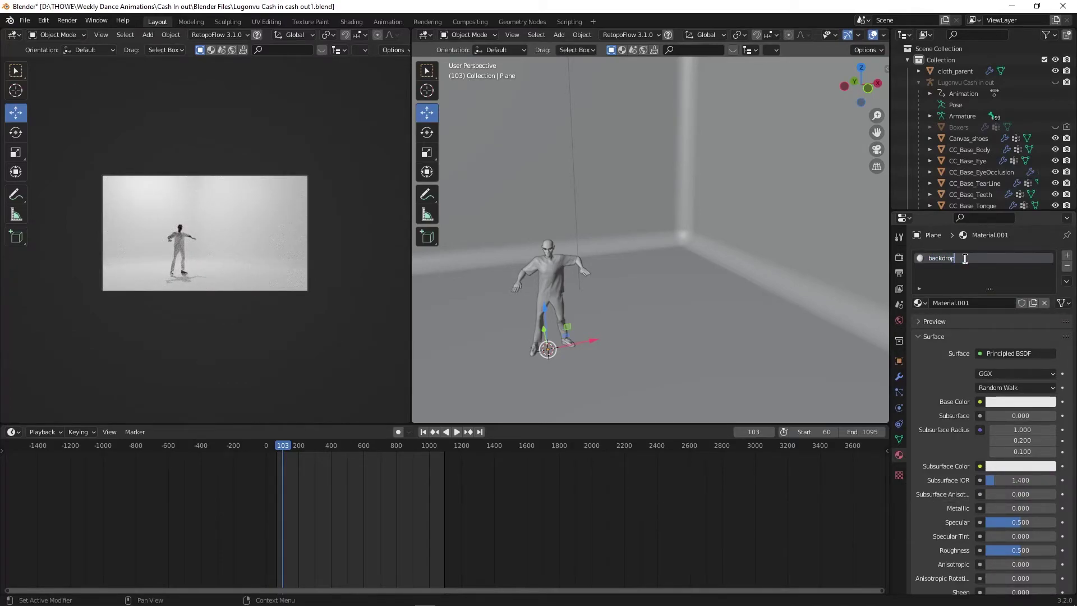
key("Return")
key("ctrl+s")
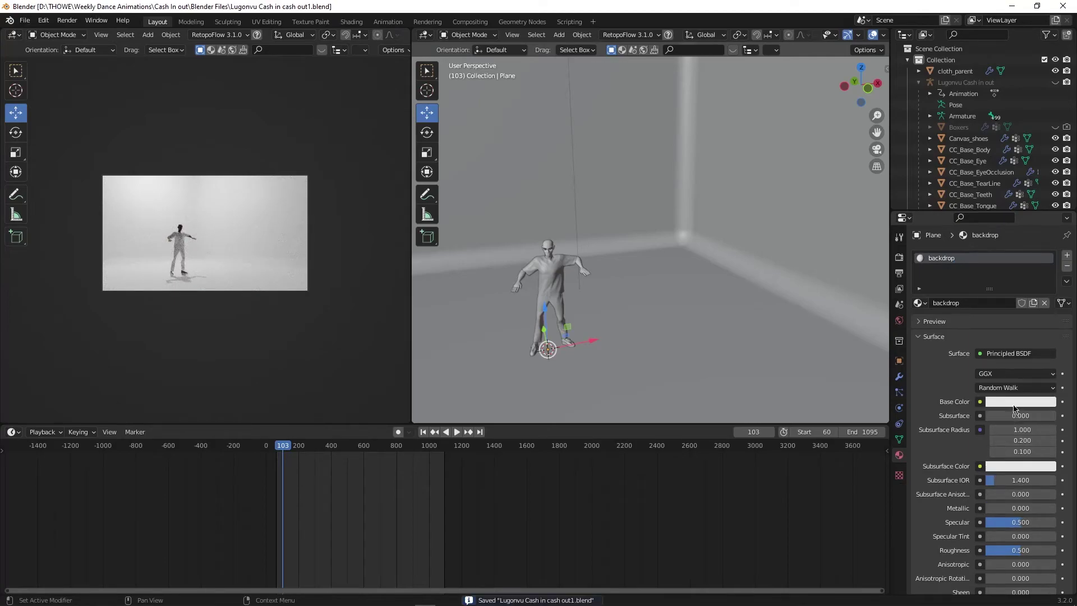
Lower specular to 0.106 and set a dark grey base colour, then edit the cloth_parent mesh
left_click_drag(1019, 522, 1021, 550)
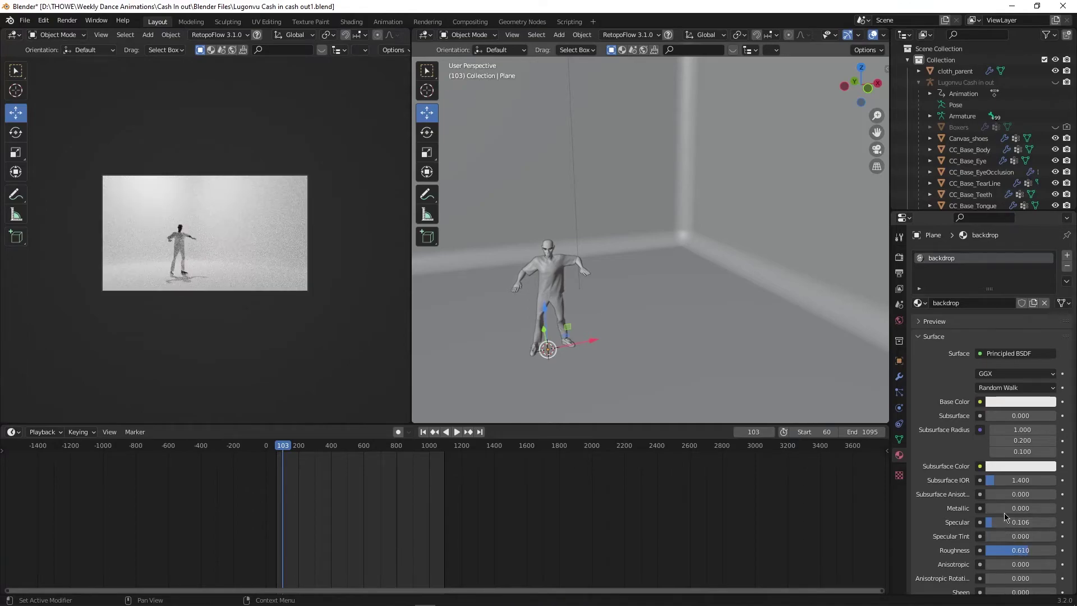
left_click(1023, 402)
left_click_drag(1051, 255, 1046, 274)
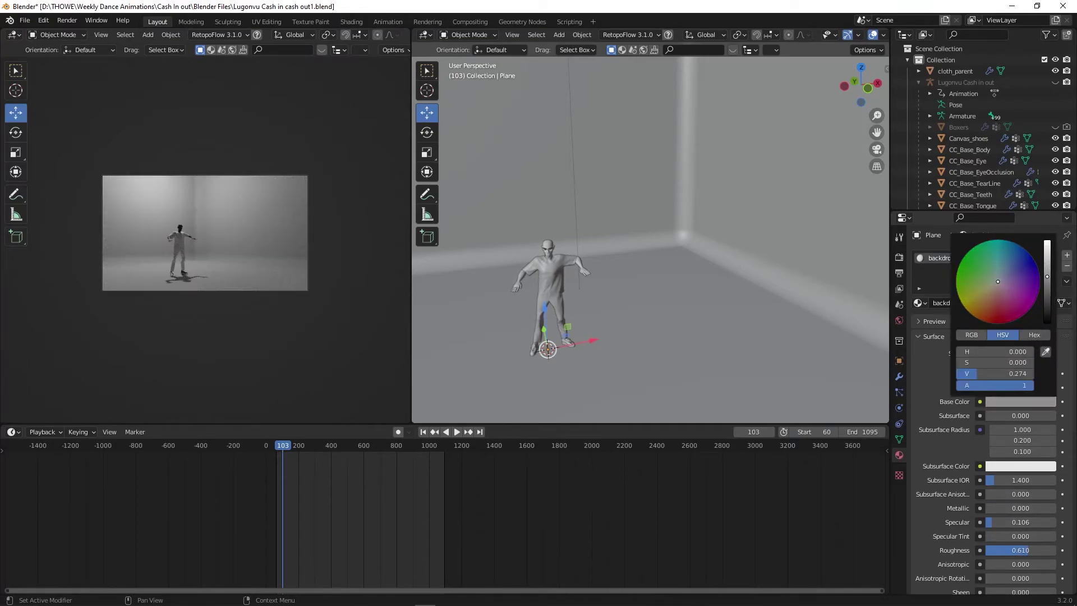
left_click(561, 268)
key("Tab")
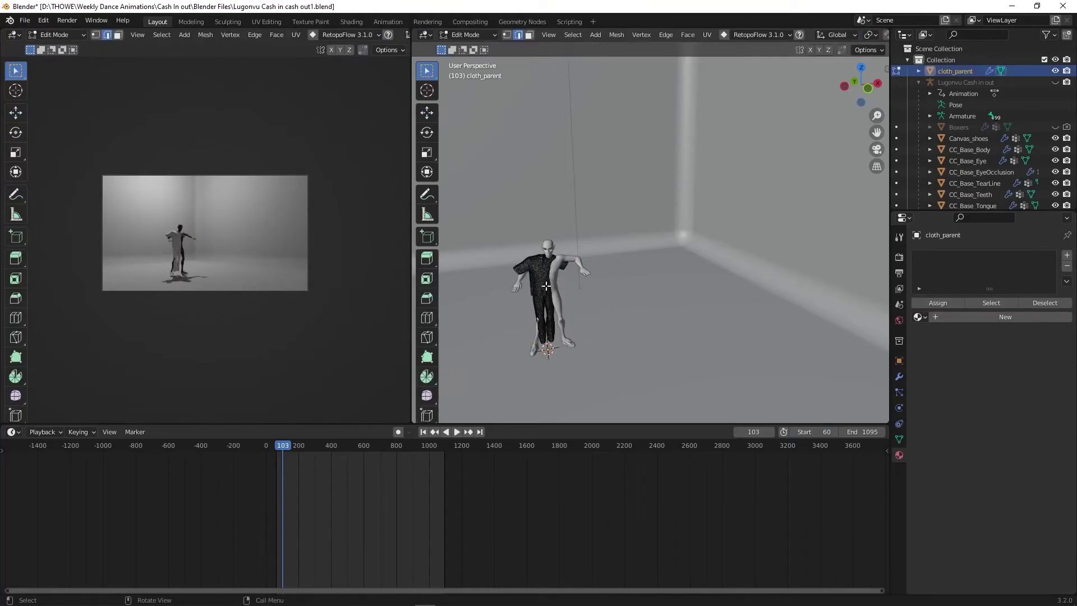
Select the shirt, left sleeve, collar and shorts pieces of the cloth mesh
key("l")
scroll(502, 277, "up", 5)
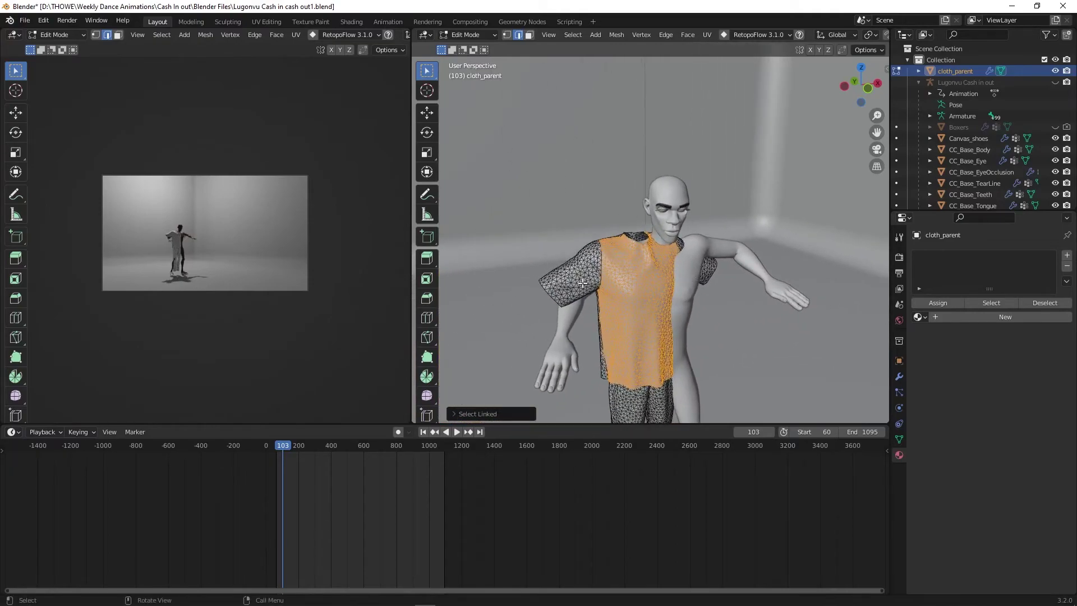
key("l")
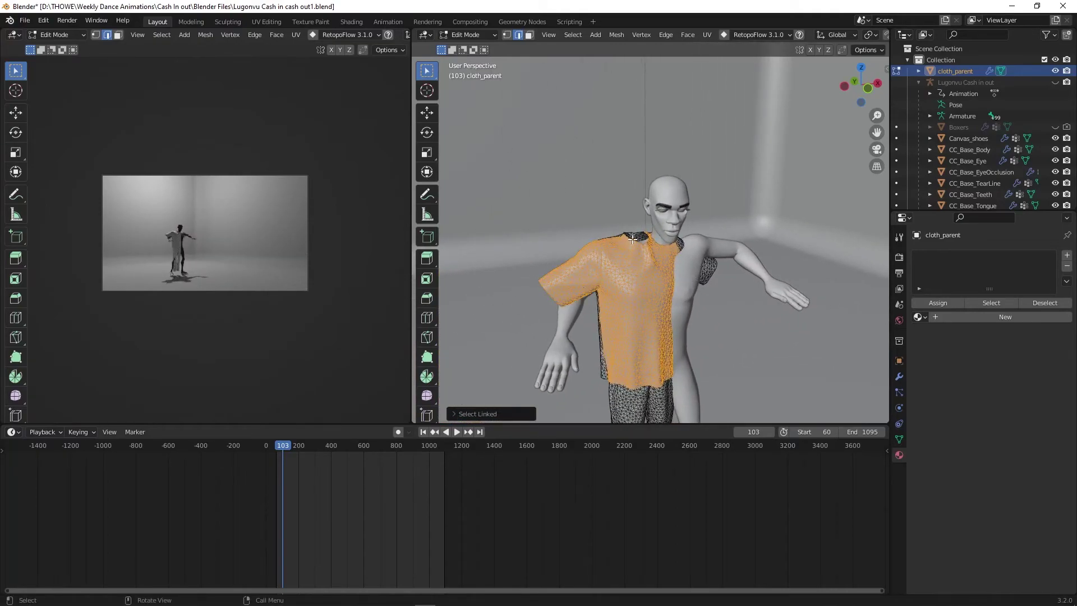
key("l")
Unwrap the selected cloth pieces in the UV Editing workspace
left_click(275, 22)
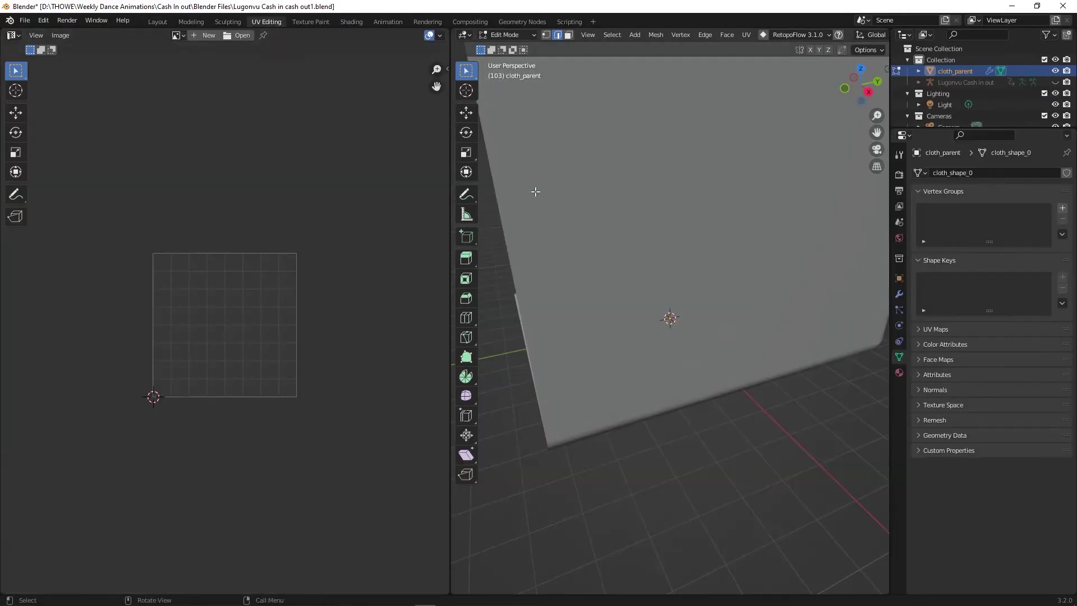
scroll(626, 282, "down", 6)
middle_click_drag(626, 282, 684, 274)
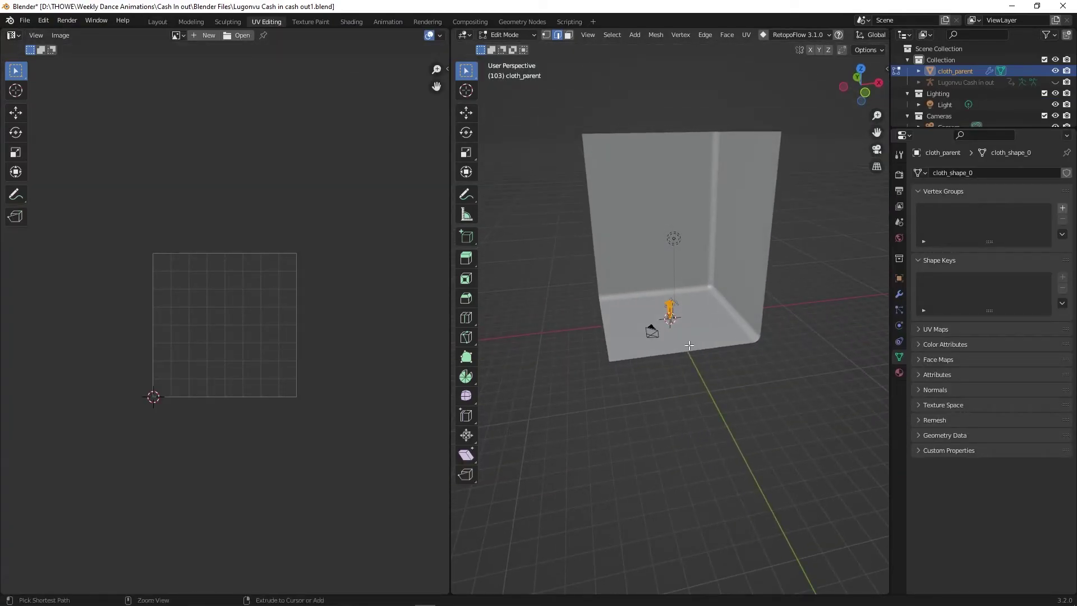
scroll(686, 273, "up", 3)
scroll(686, 273, "up", 9)
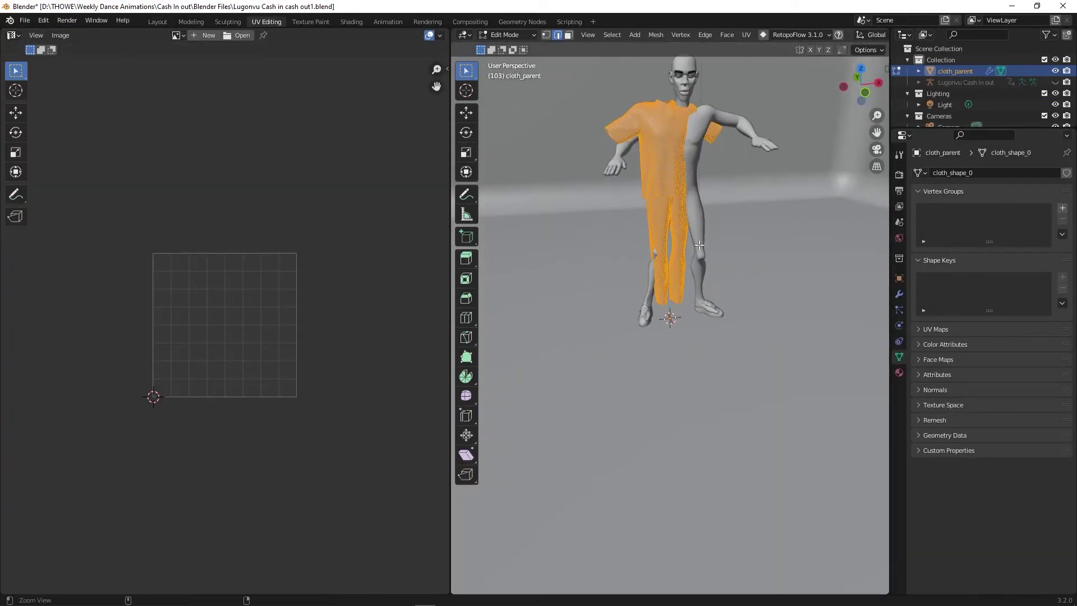
key("u")
left_click(651, 165)
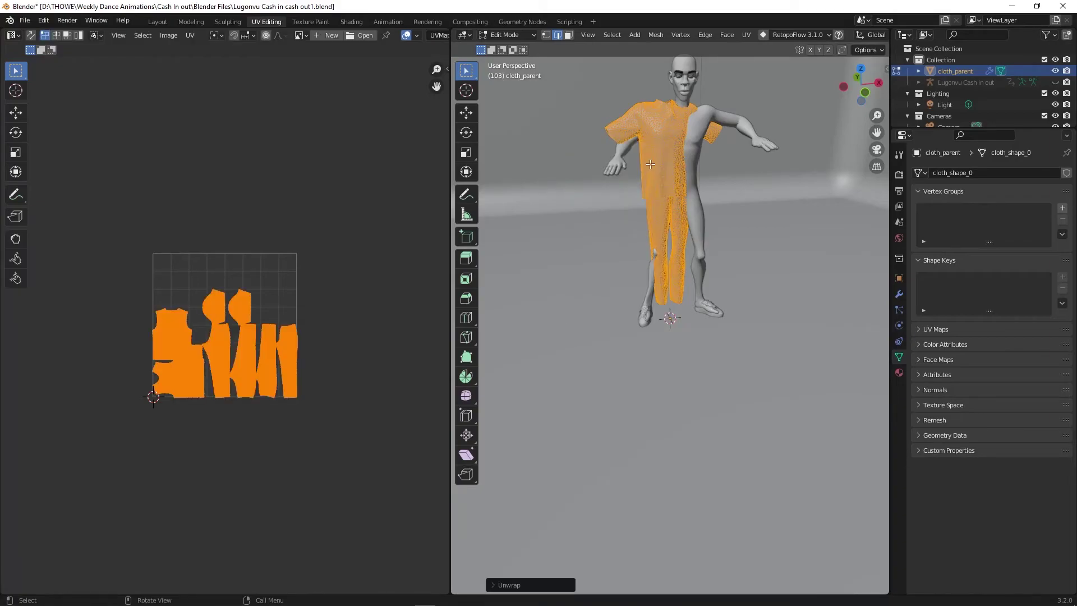
Scale the UV islands down slightly and move them up inside the UV square
scroll(285, 367, "up", 7)
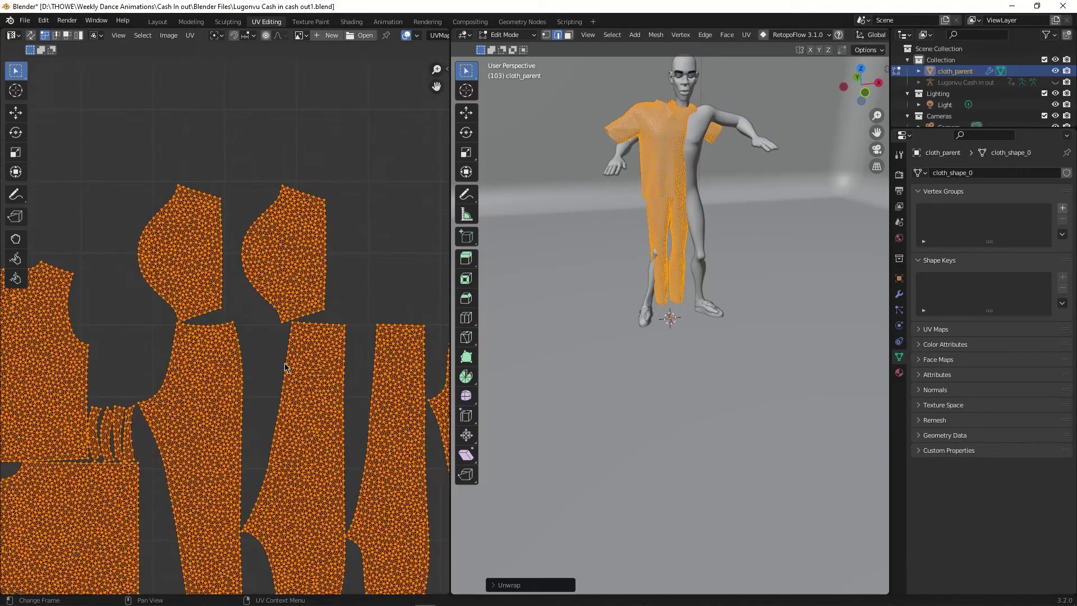
scroll(285, 367, "down", 7)
key("s")
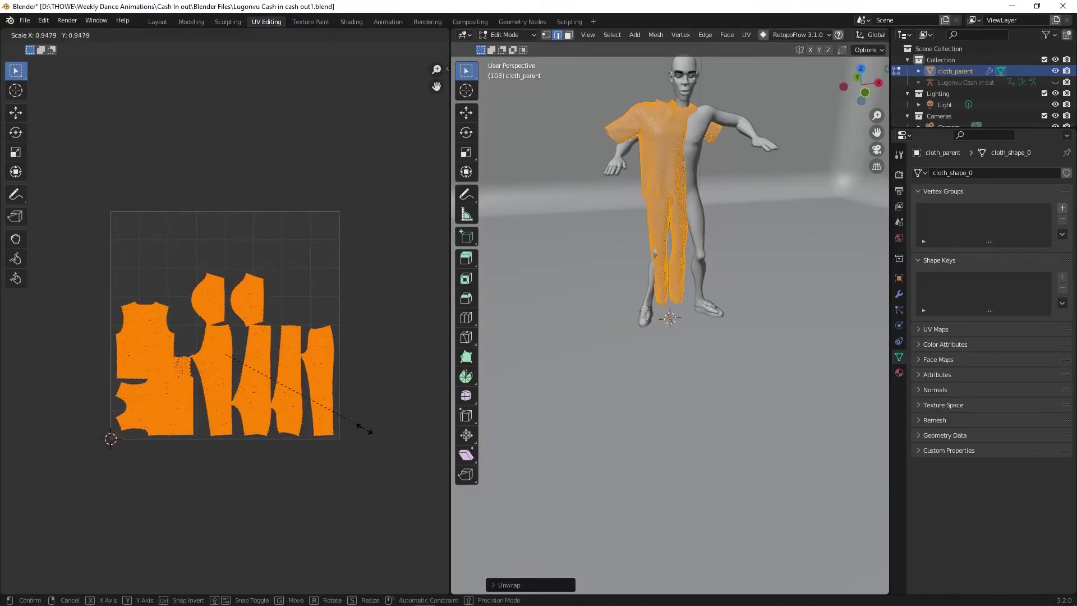
left_click(360, 428)
key("g")
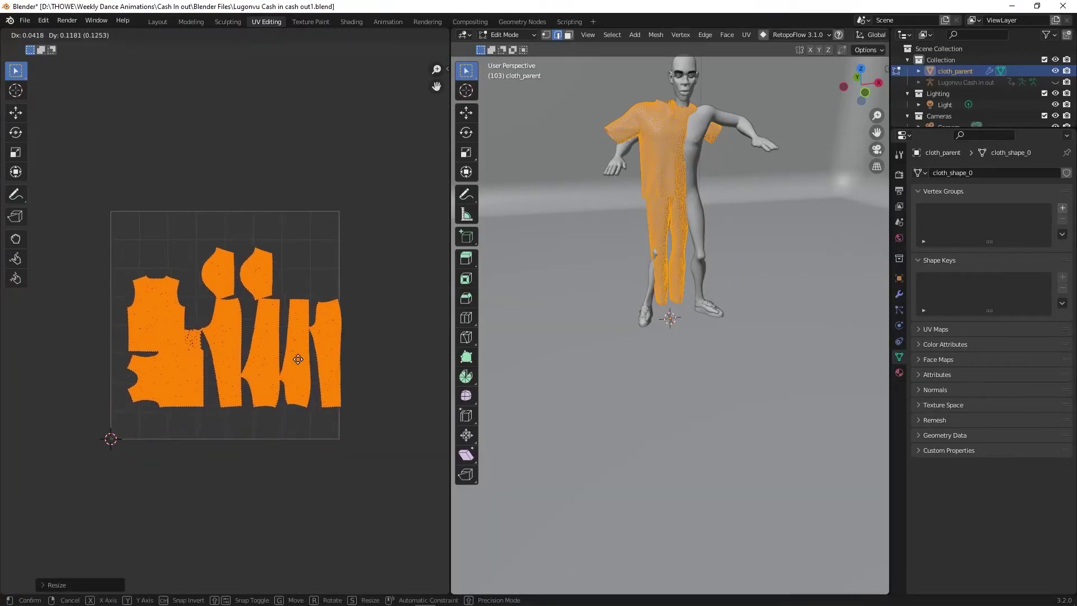
left_click(286, 350)
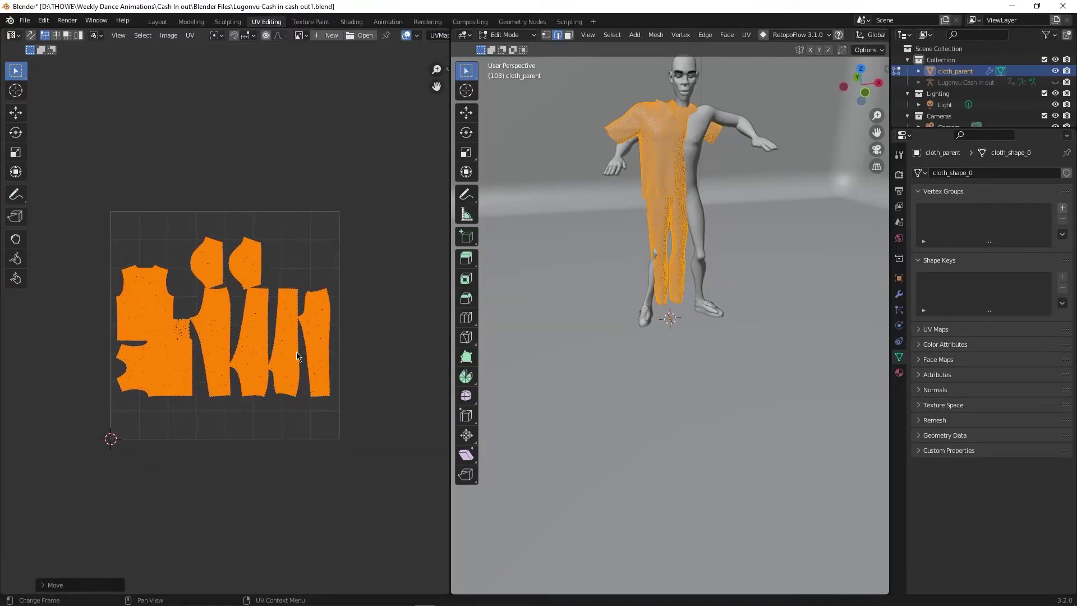
Return to the Layout workspace with the camera preview
left_click(68, 22)
mouse_move(122, 20)
left_click(155, 26)
left_click(156, 23)
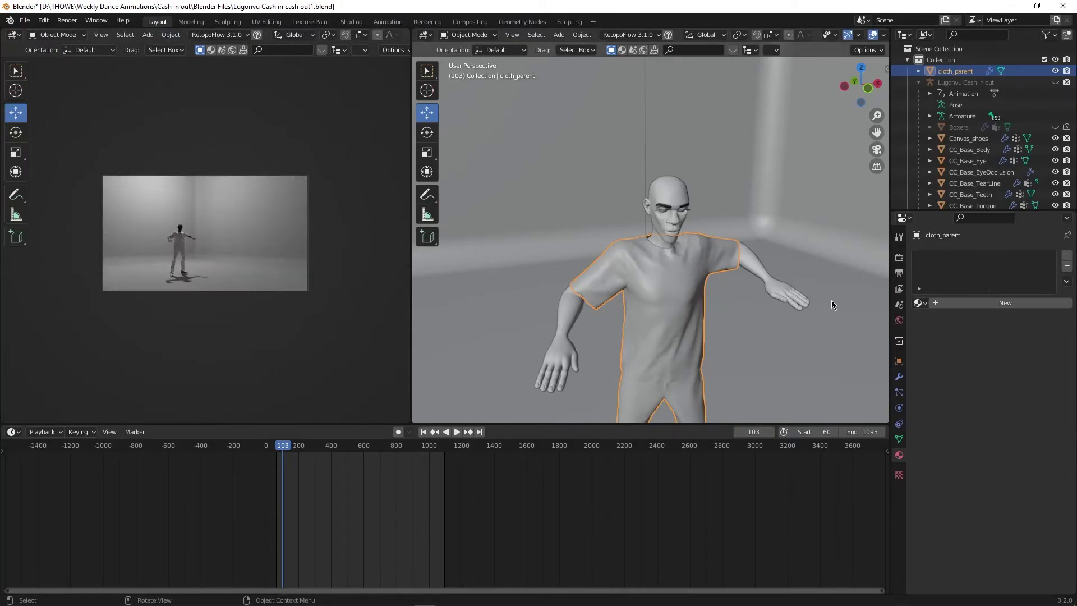
In Edit Mode, select the shirt's front panel, left sleeve, back-collar and right-shoulder pieces
key("Tab")
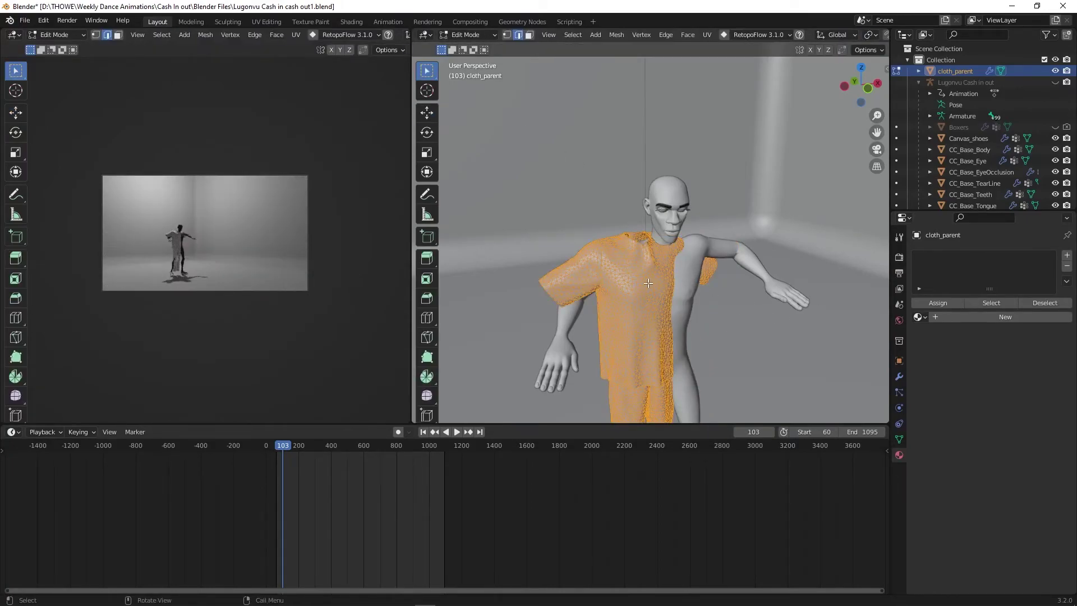
left_click(649, 283)
key("ctrl+l")
left_click(590, 274, "shift")
key("ctrl+l")
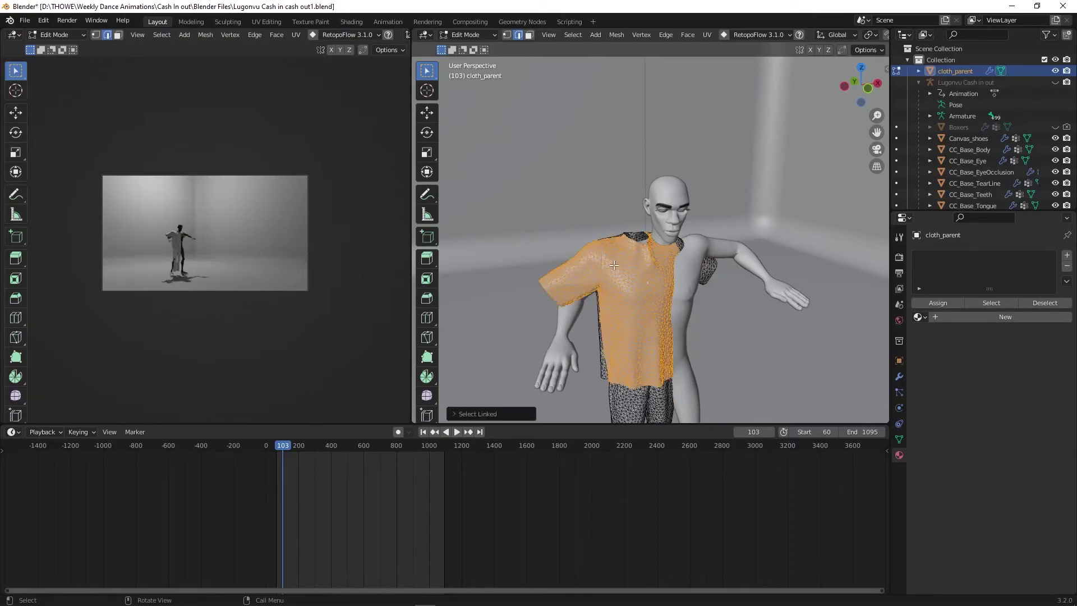
left_click(625, 237, "shift")
key("ctrl+l")
left_click(707, 269, "shift")
key("ctrl+l")
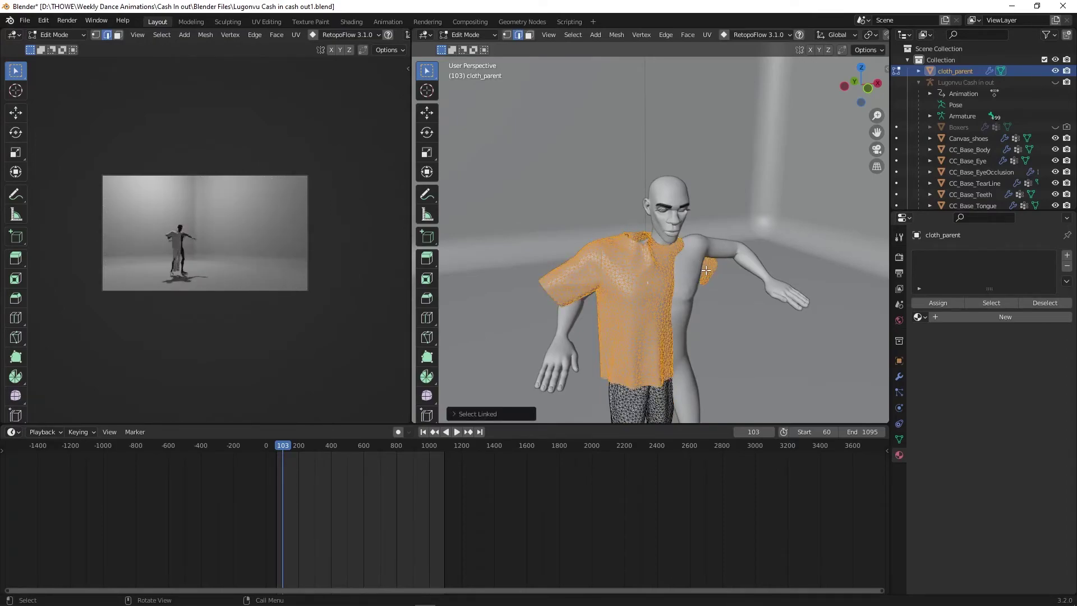
Create a red material named TShirt for them, then invert the selection to the pants
left_click(994, 314)
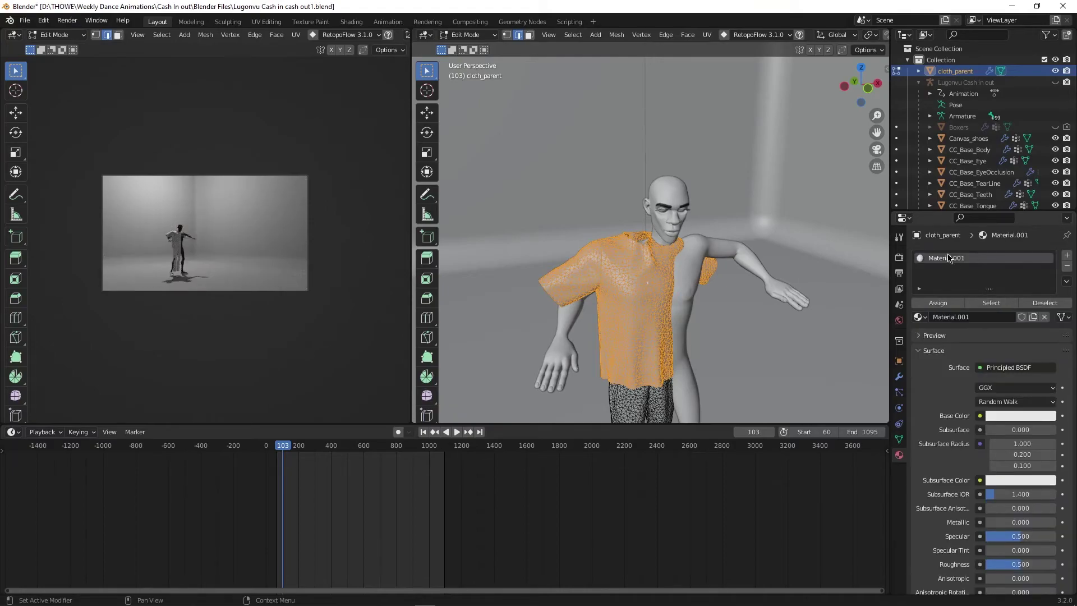
double_click(947, 256)
type("ST")
key("Return")
left_click(1007, 416)
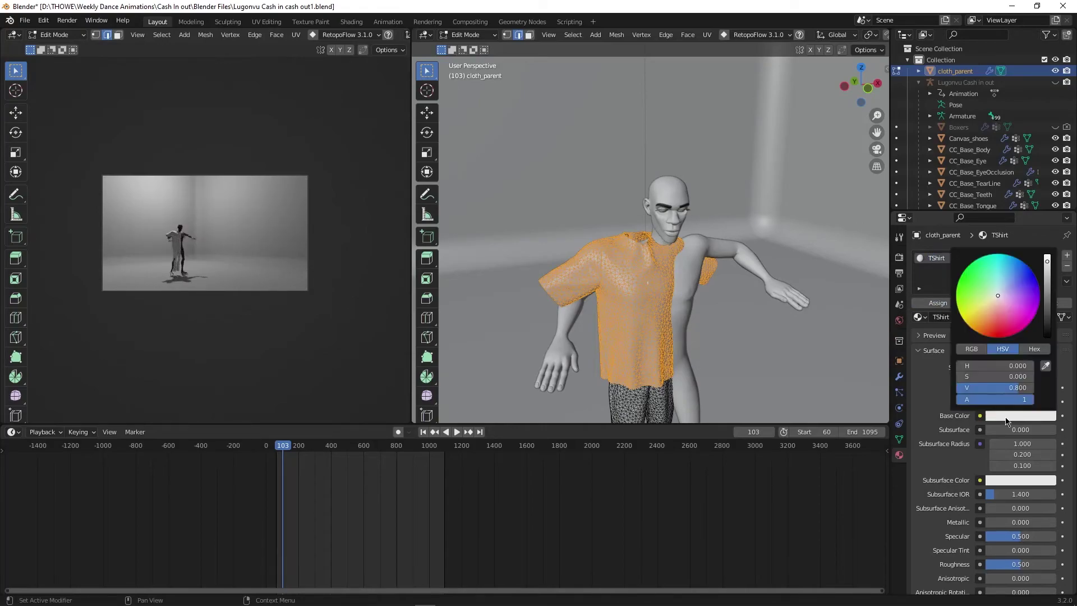
left_click(998, 319)
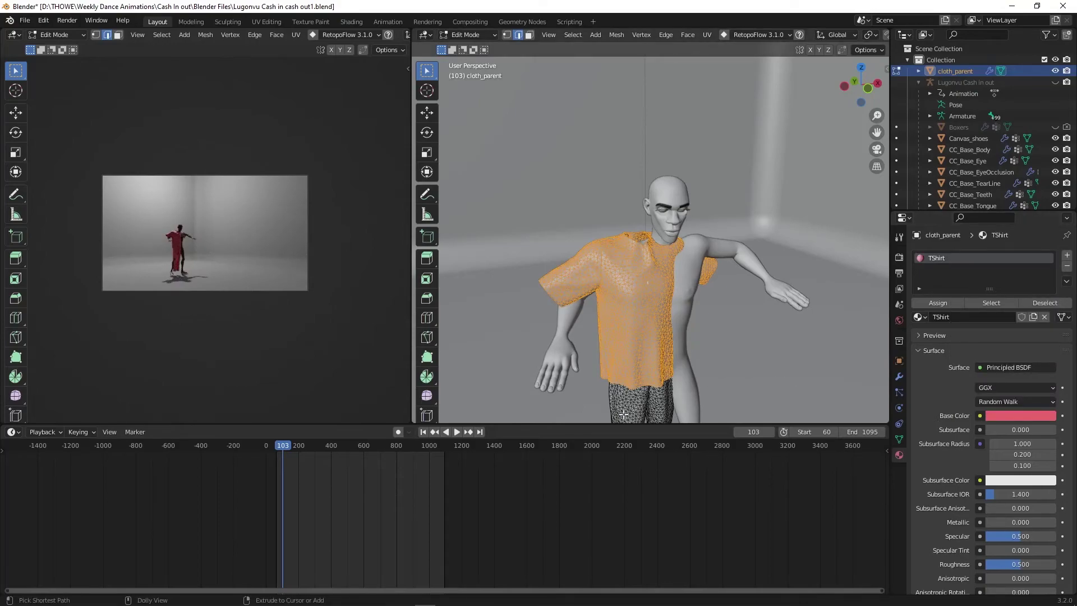
key("ctrl+i")
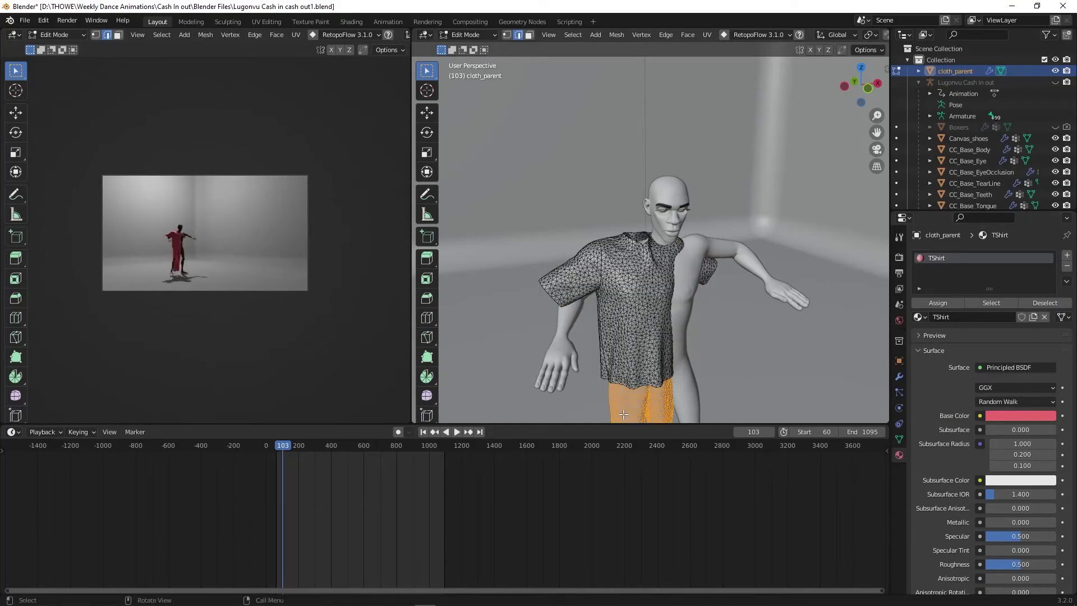
middle_click_drag(613, 361, 641, 296)
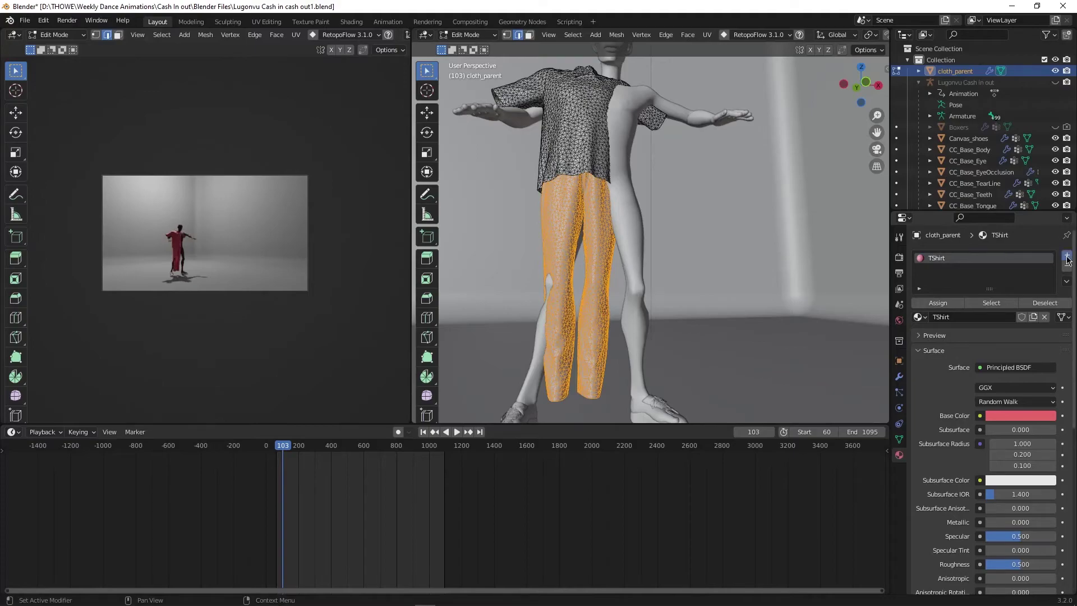
Add a new lime-green material named 'pants' in a second slot and assign it to the pants
left_click(1067, 259)
left_click(991, 335)
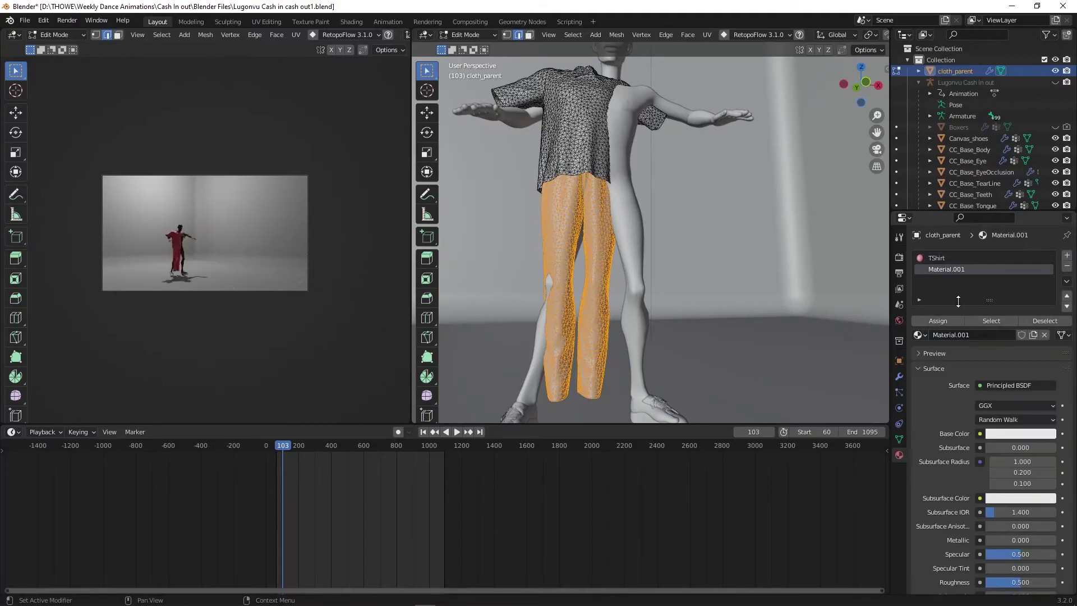
double_click(939, 270)
type("pants")
key("Return")
left_click(933, 320)
left_click(1000, 434)
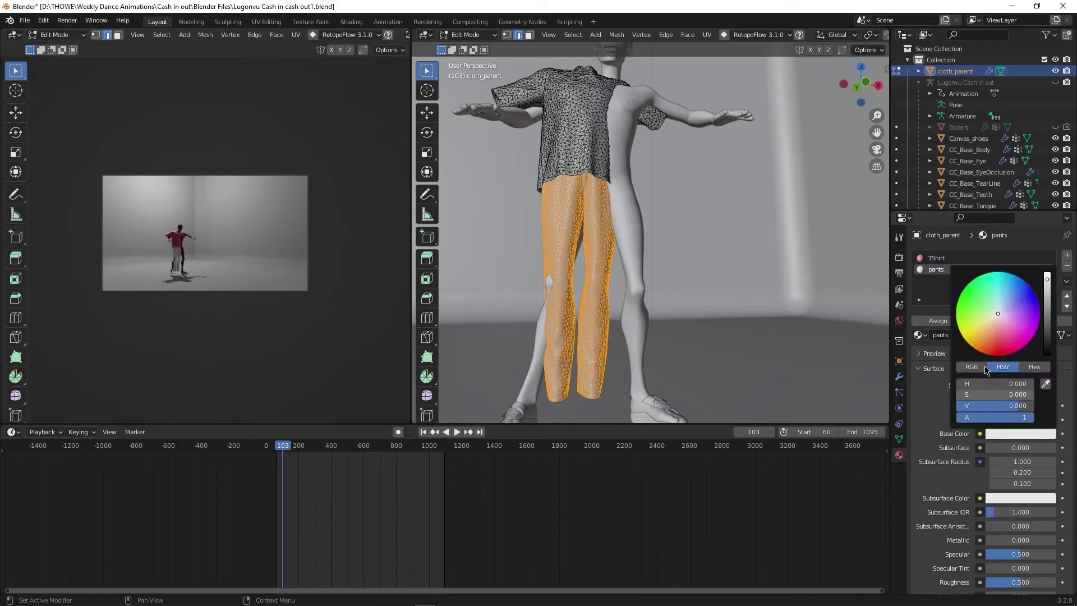
left_click_drag(989, 331, 964, 315)
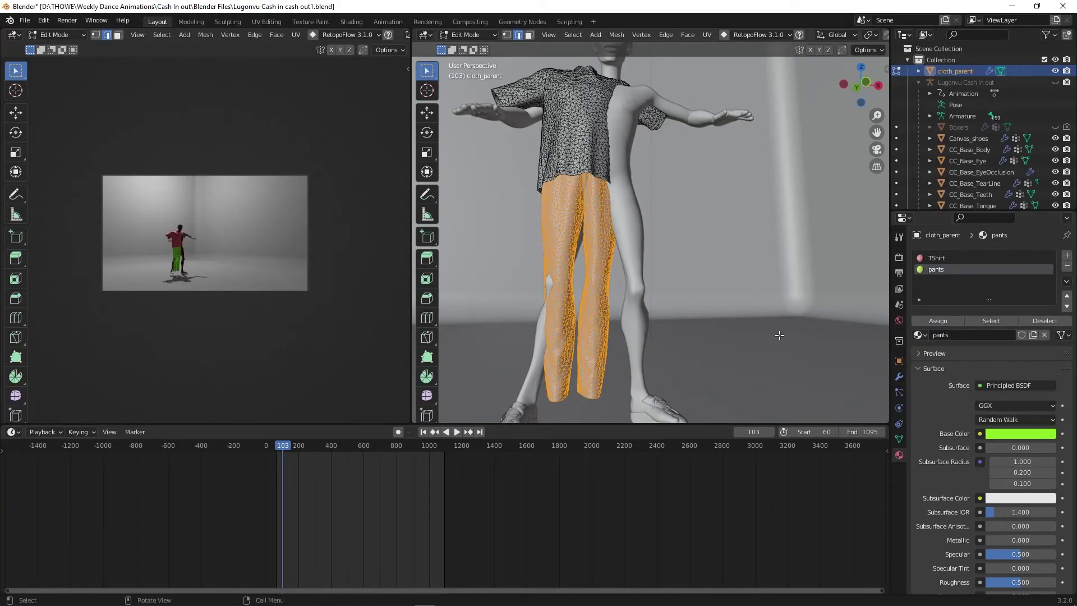
Change the TShirt material's colour from red to orange and leave Edit Mode
left_click(936, 258)
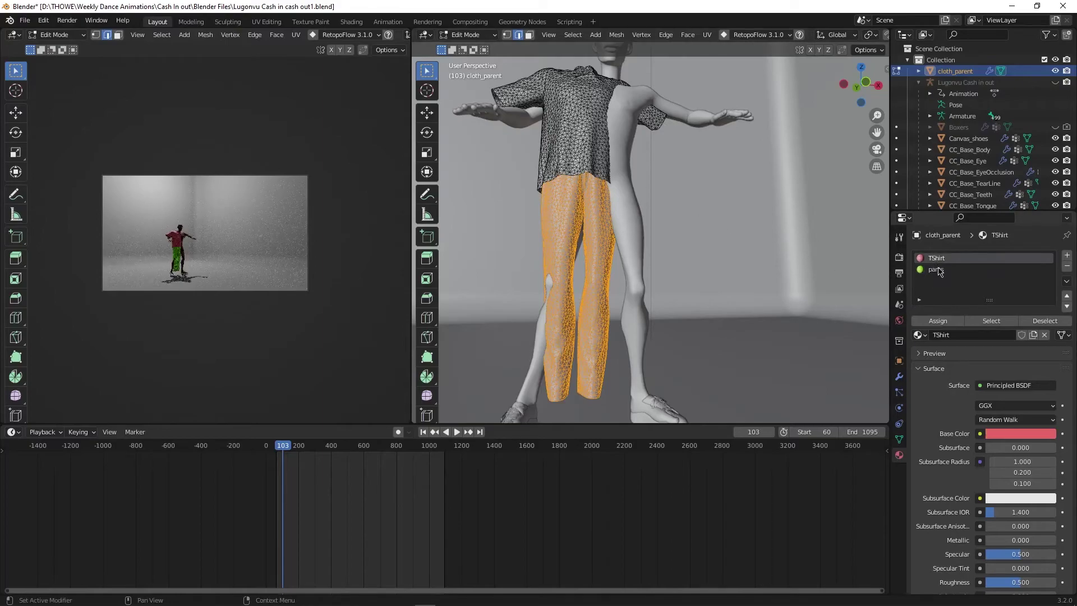
left_click(997, 434)
left_click_drag(997, 355, 981, 343)
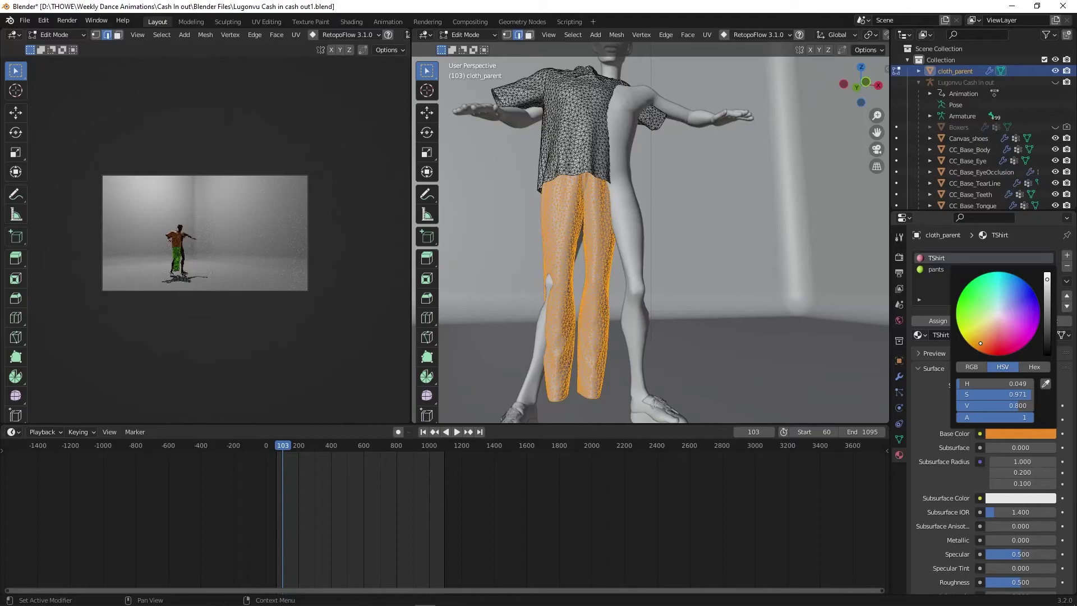
key("Tab")
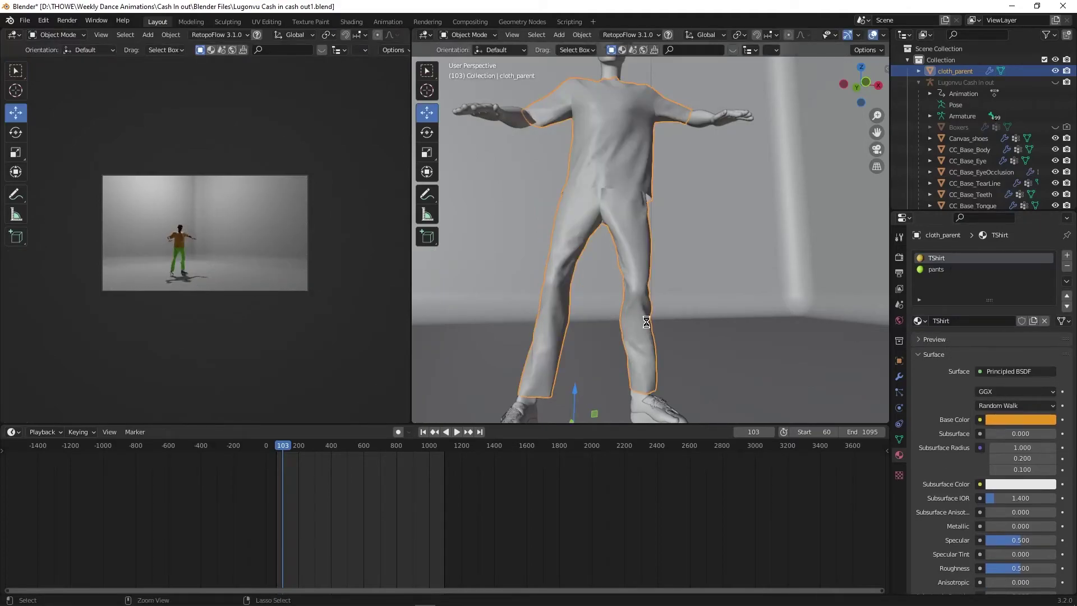
Sample the shirt colour for the backdrop plane, then brighten and shift it to dusky pink
key("ctrl+s")
left_click(750, 283)
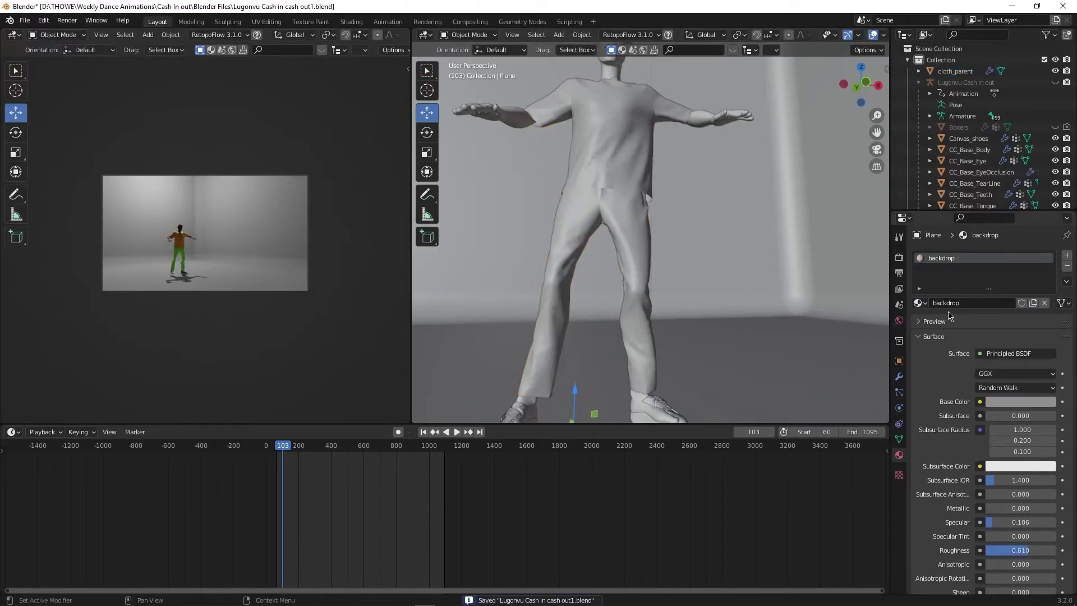
left_click(1018, 401)
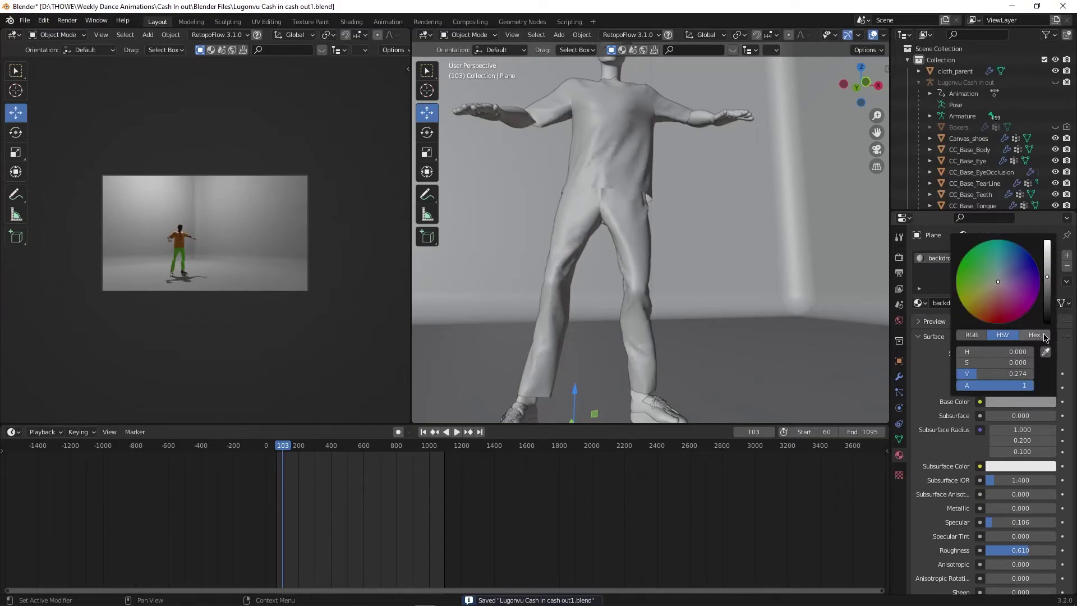
left_click(1045, 354)
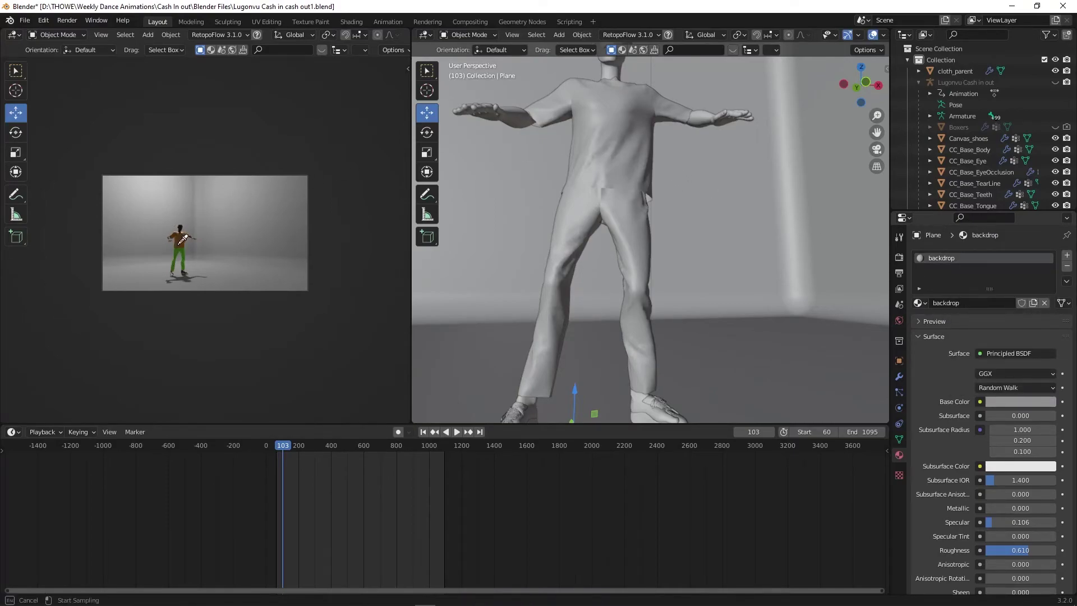
left_click(181, 237)
scroll(185, 265, "up", 5)
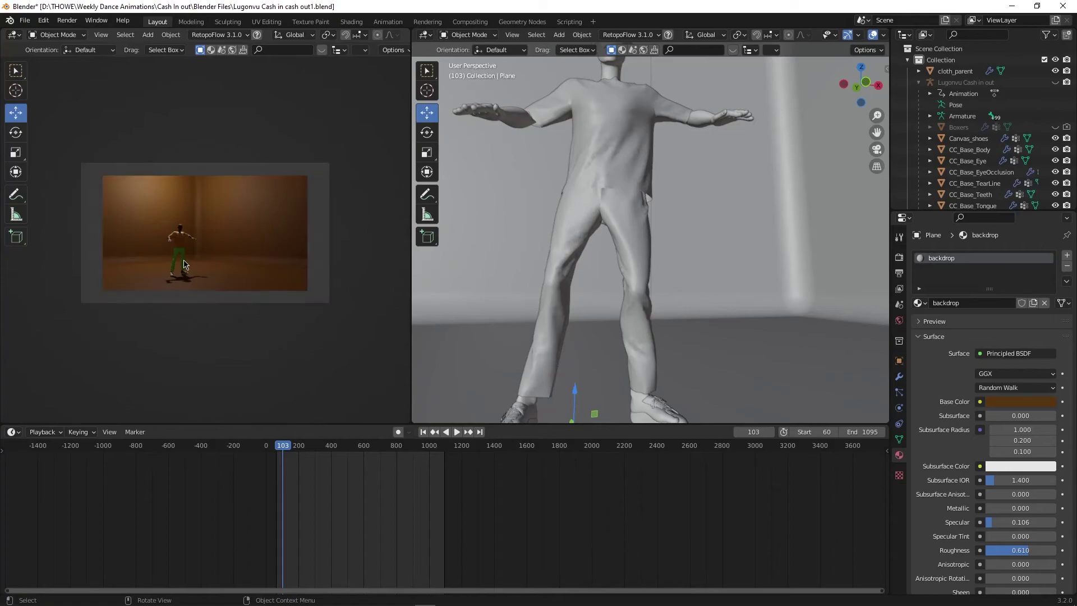
scroll(174, 278, "up", 2)
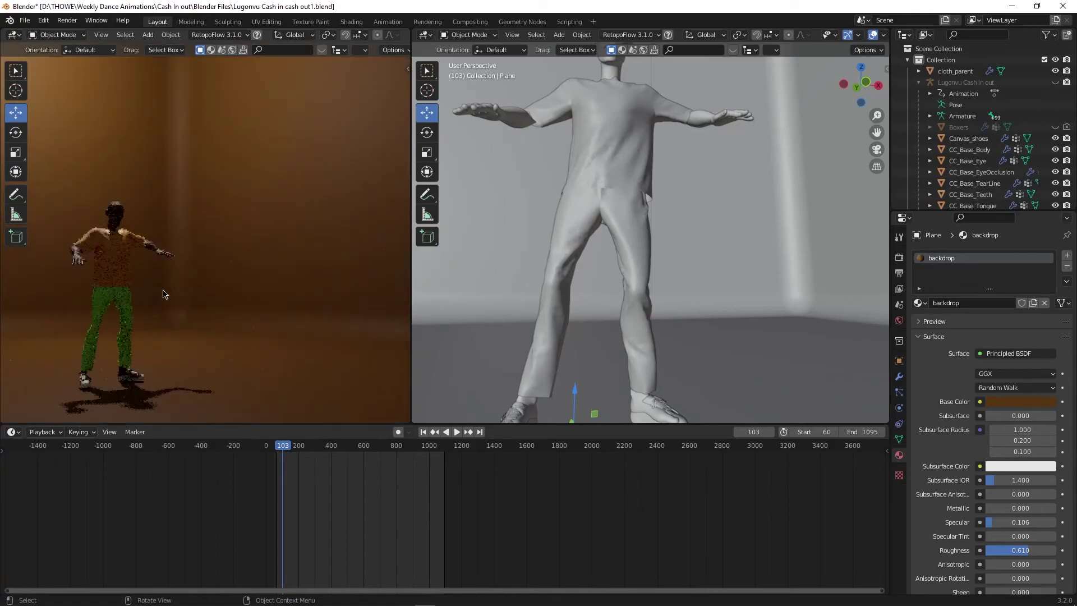
left_click(1005, 402)
left_click_drag(1045, 305, 1046, 278)
mouse_move(1003, 306)
left_mouse_down()
mouse_move(993, 308)
mouse_move(999, 295)
left_mouse_up()
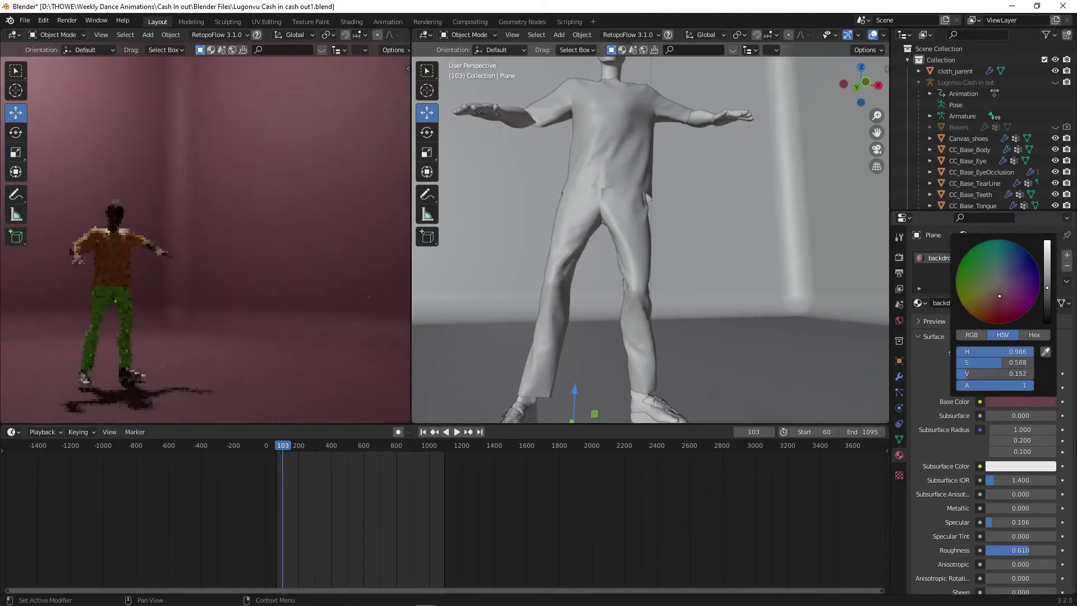
View the scene through the camera, save the file, and play back the animation
key("KP_0")
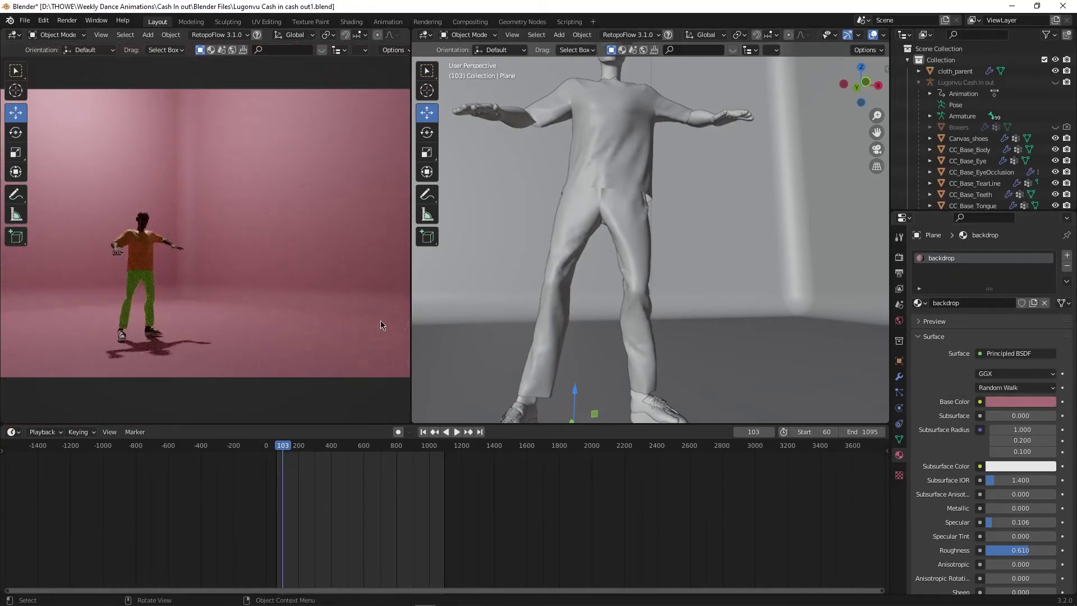
key("ctrl+s")
key("space")
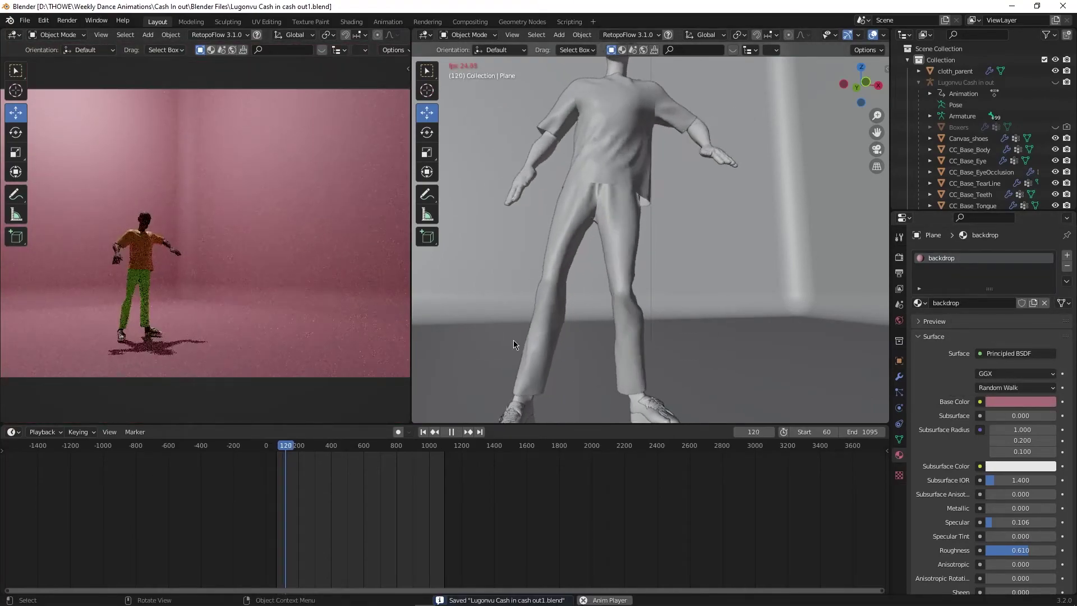
key("space")
scroll(513, 344, "down", 10)
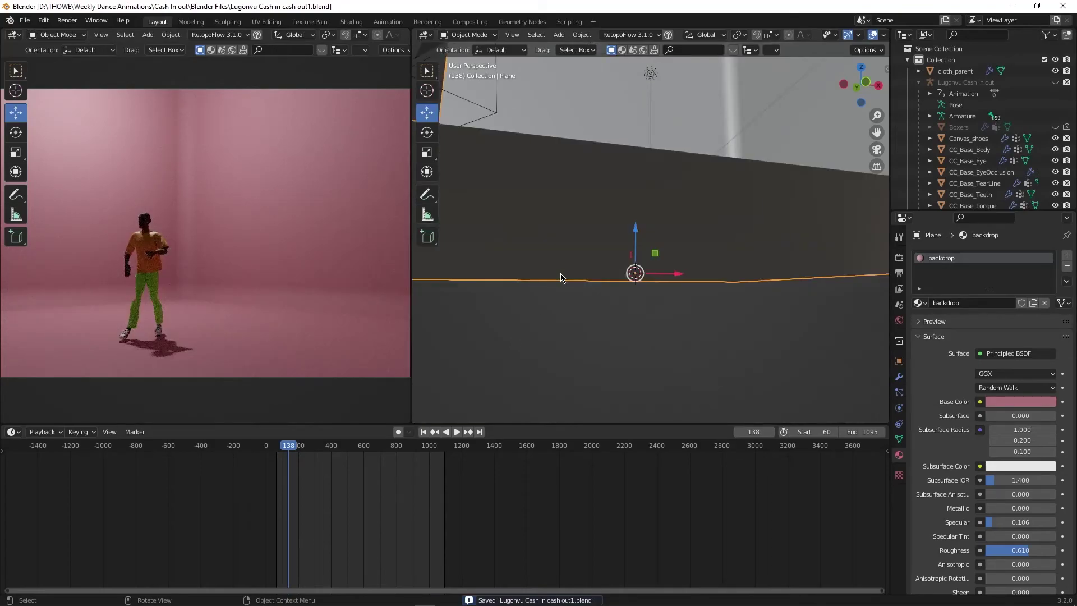
scroll(619, 283, "down", 2)
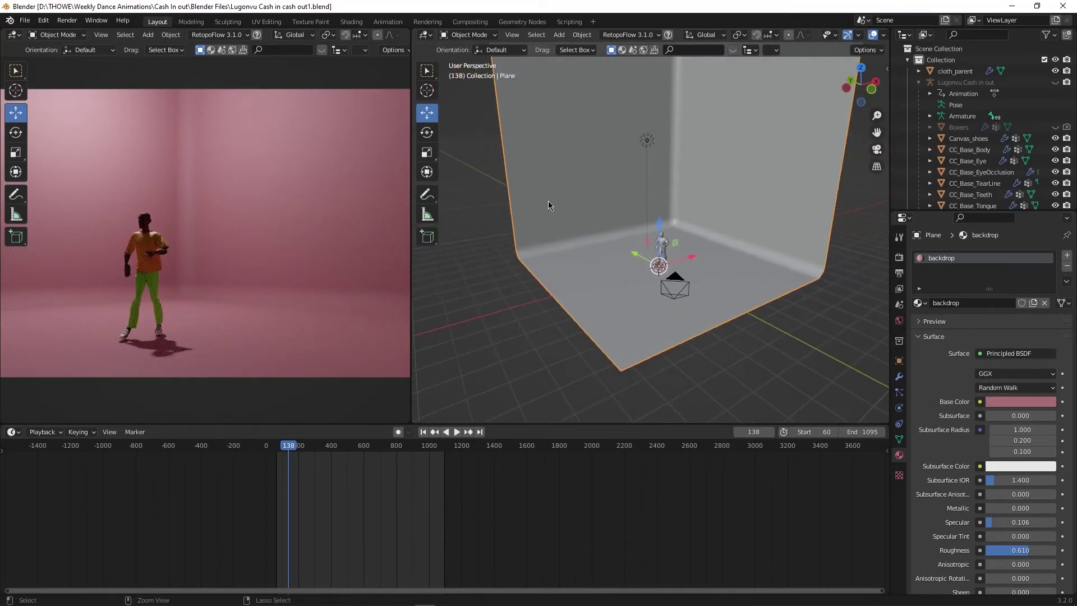
Switch the editor to the Shader Editor showing the World node tree
left_click(426, 37)
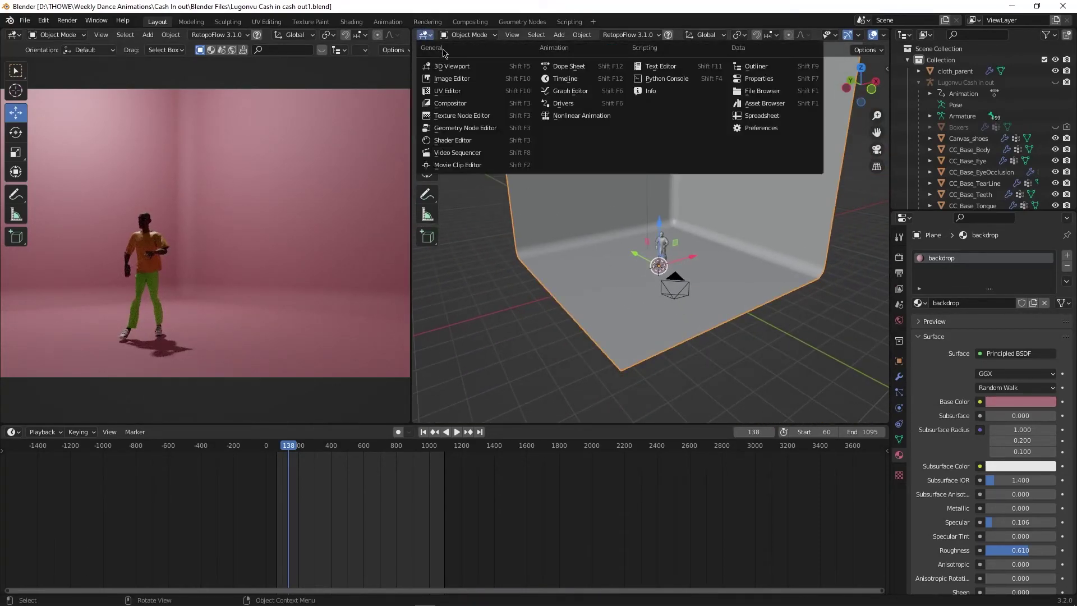
left_click(459, 143)
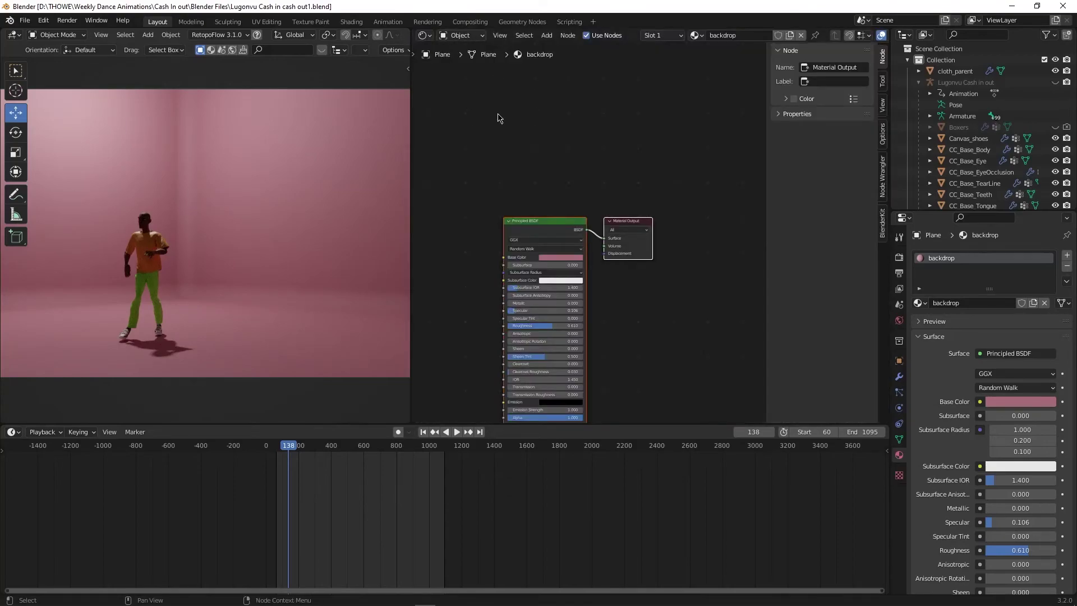
left_click(460, 36)
left_click(473, 60)
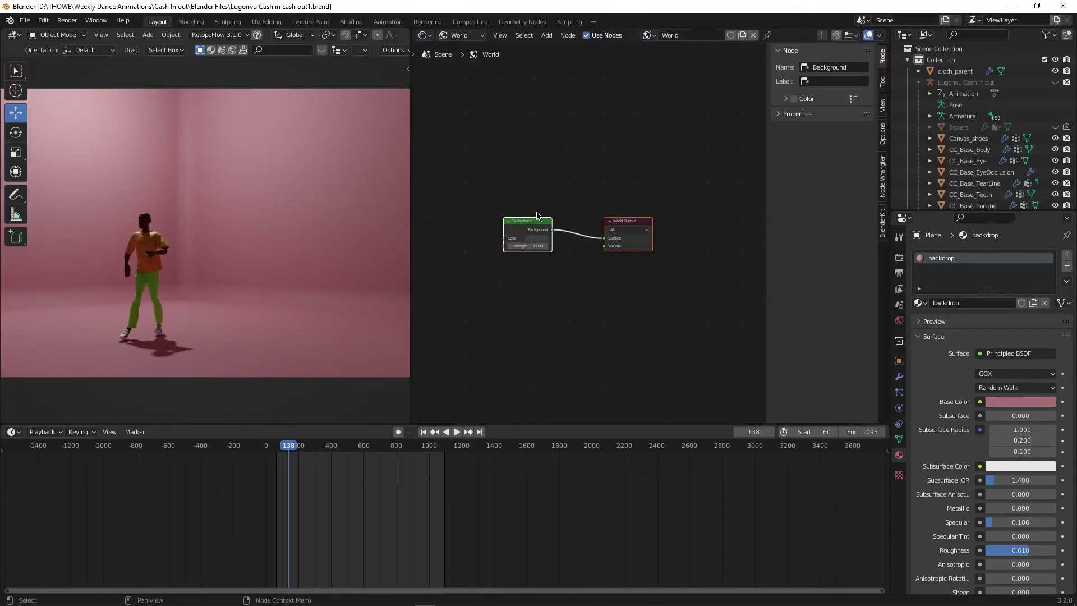
Feed an Environment Texture loading posx.hdr into the Background colour, then save
left_click(530, 228)
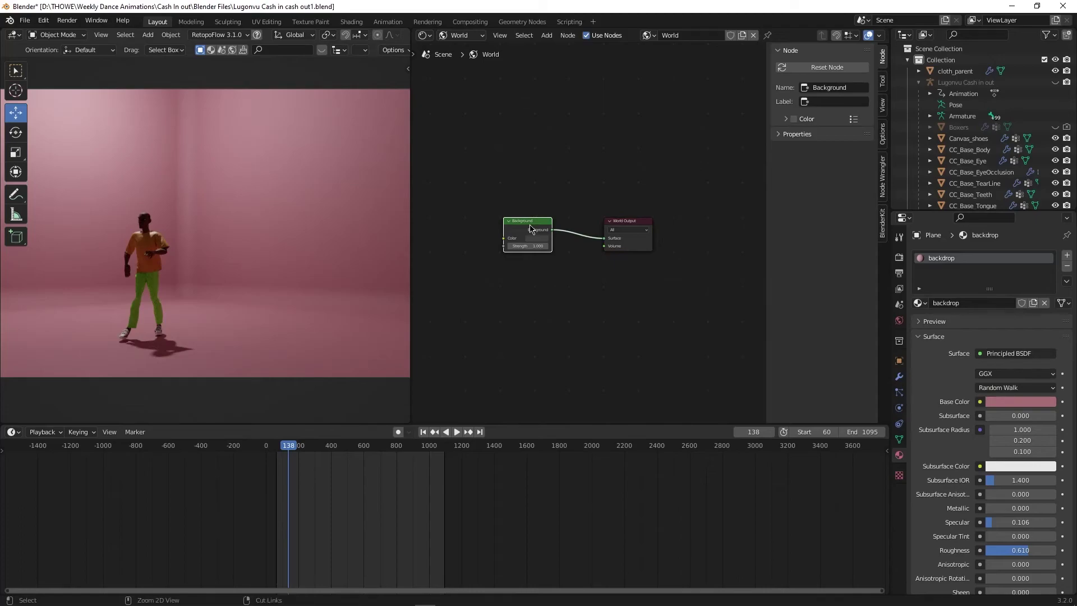
key("ctrl+t")
left_click(501, 218)
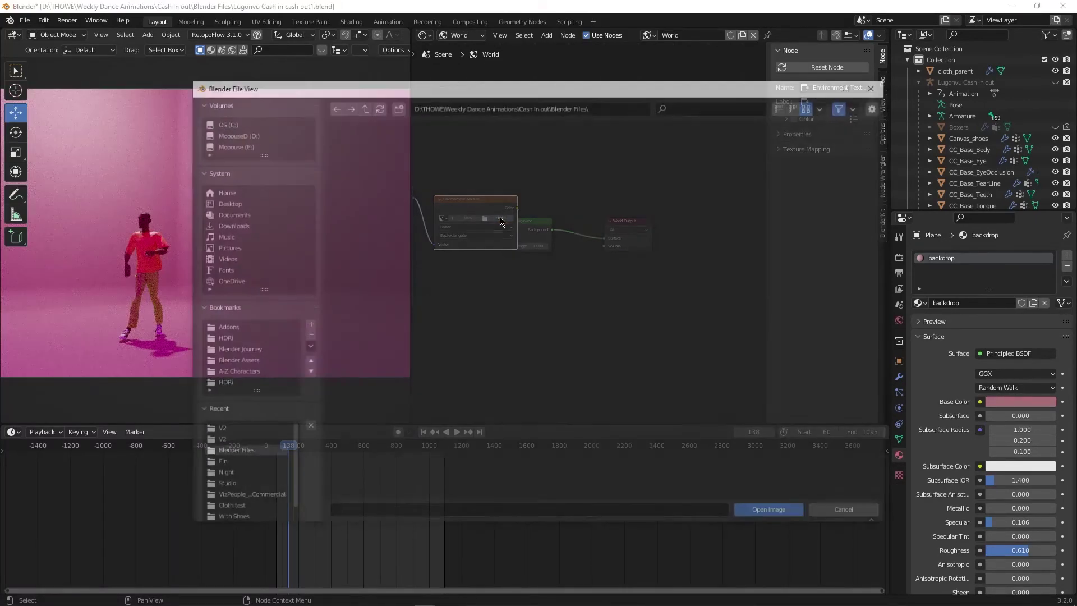
left_click(231, 338)
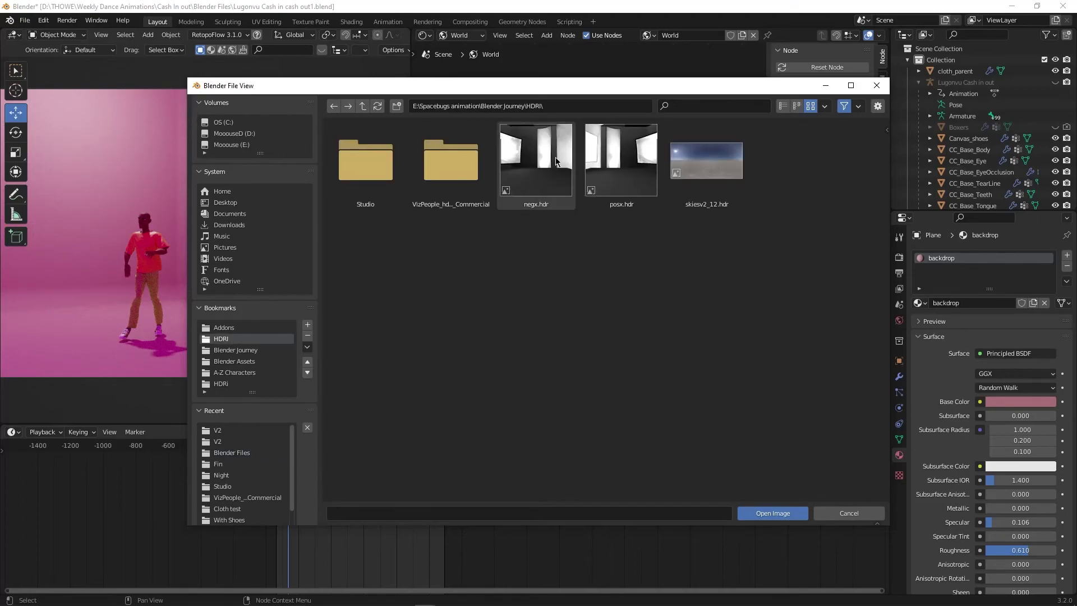
double_click(621, 162)
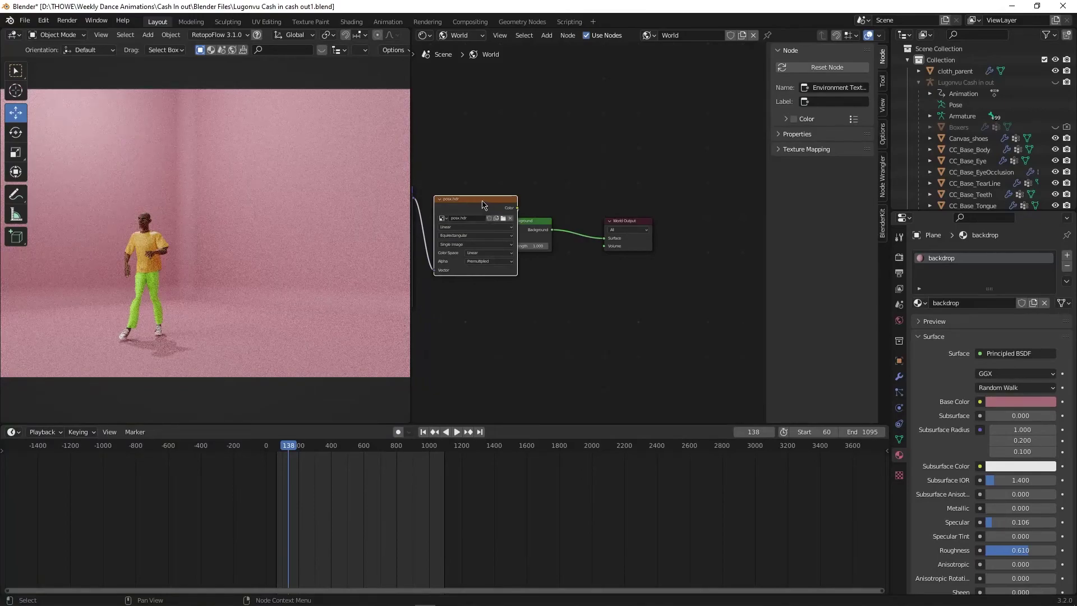
left_click_drag(485, 205, 446, 211)
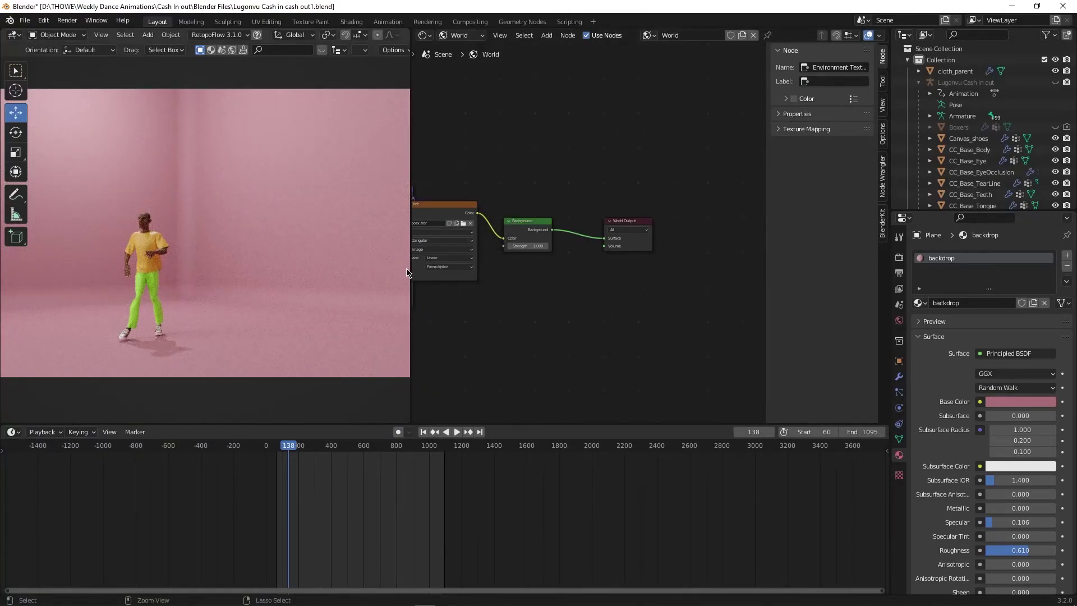
key("ctrl+s")
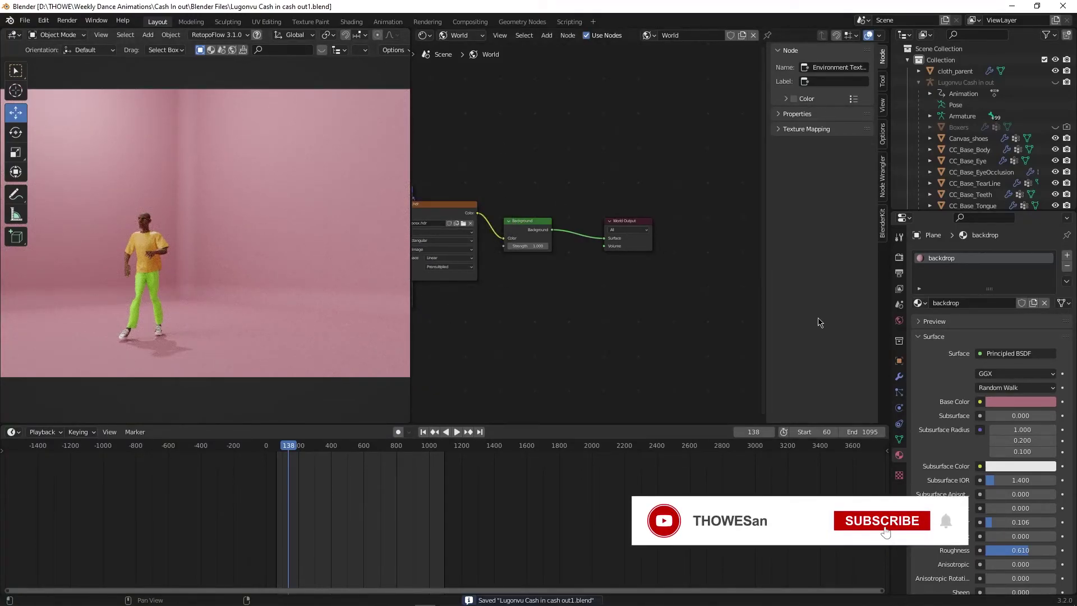
Lower the render Max Samples from 4096 to 10 in Render properties and save the file
left_click(899, 272)
scroll(974, 454, "down", 2)
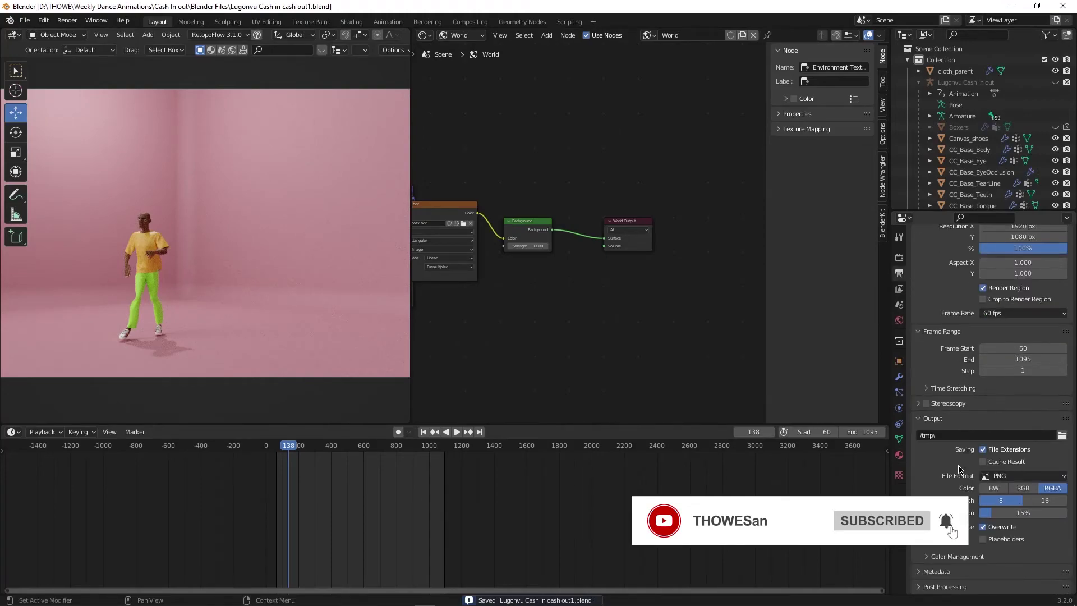
left_click(898, 304)
left_click(899, 288)
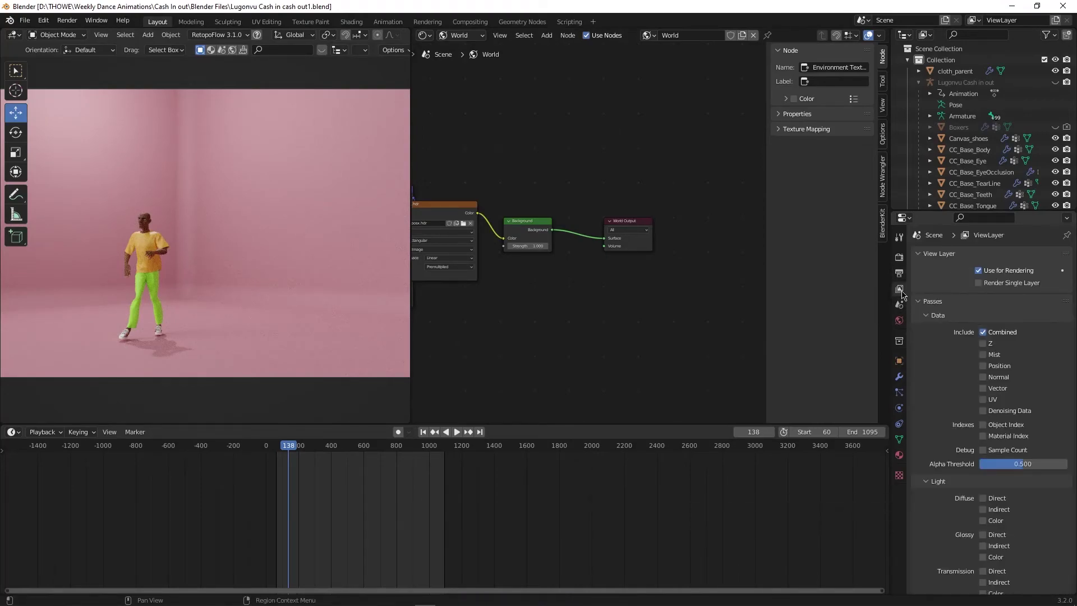
scroll(987, 393, "down", 5)
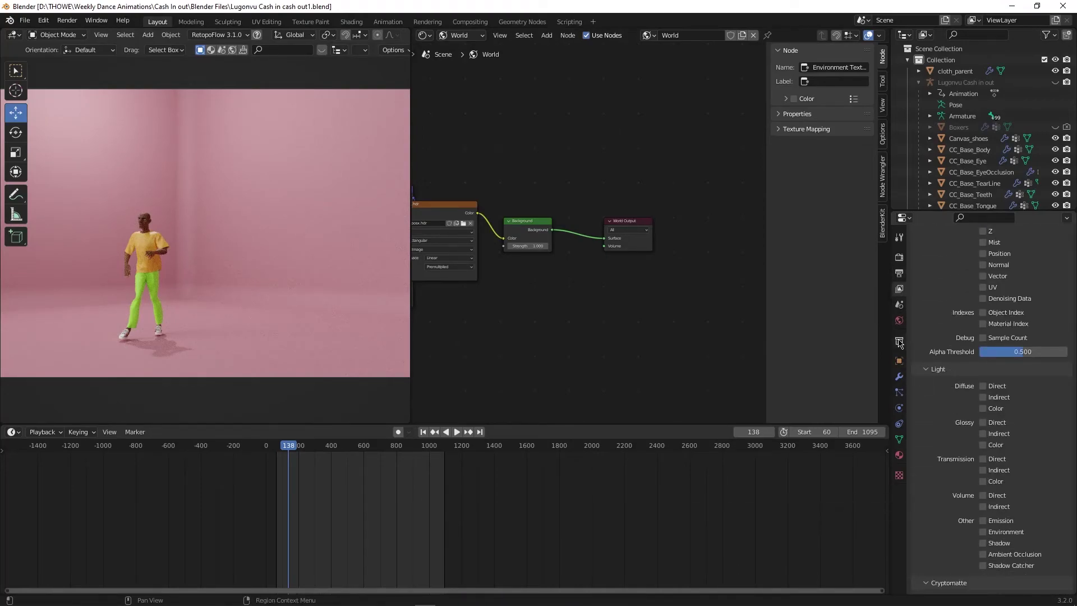
left_click(899, 257)
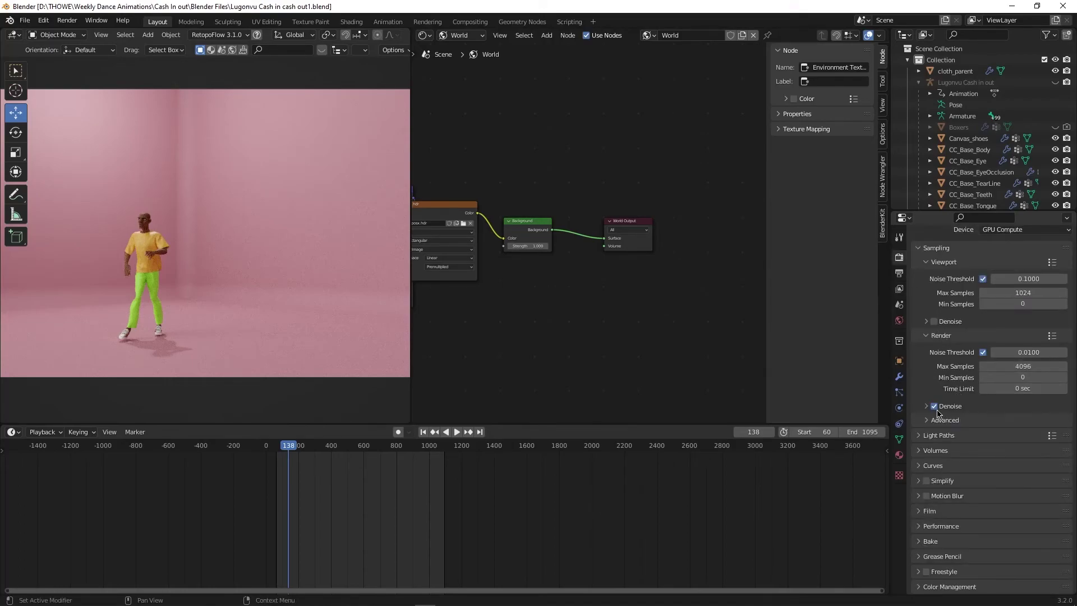
left_click(1024, 365)
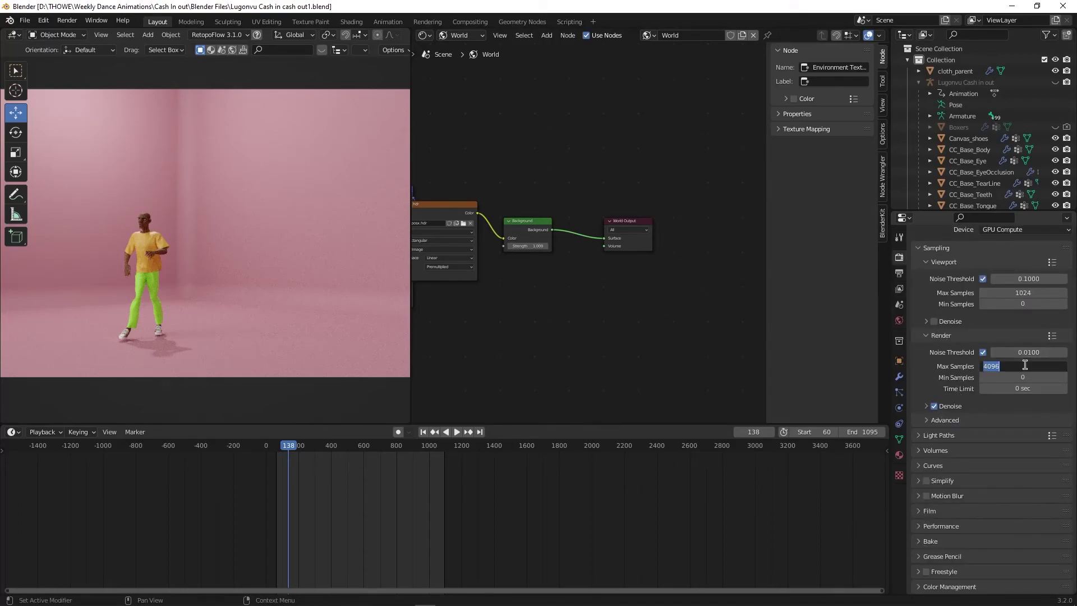
type("500")
key("Return")
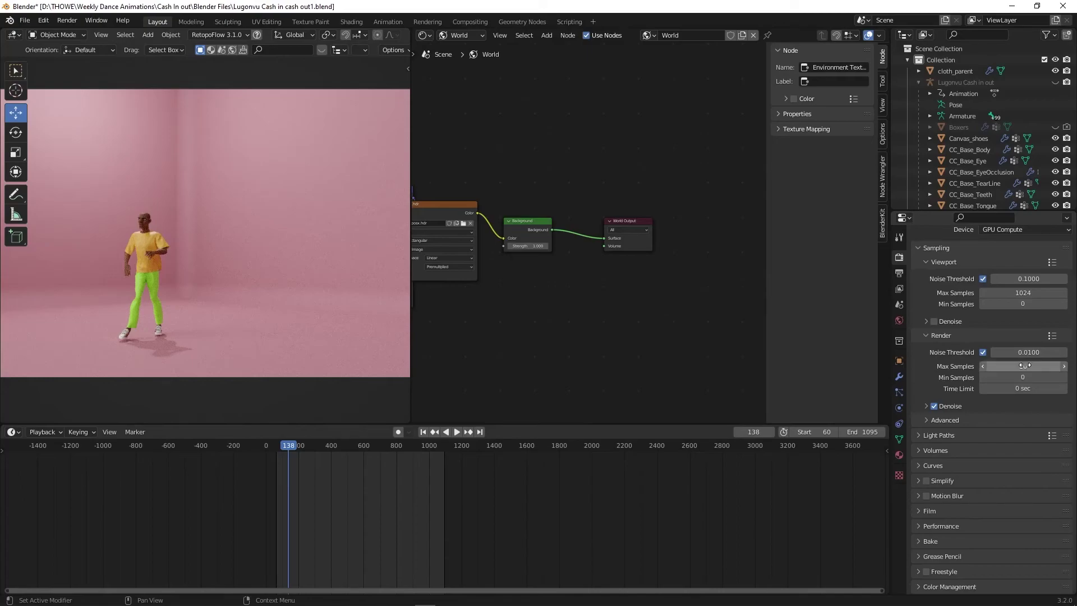
key("ctrl+s")
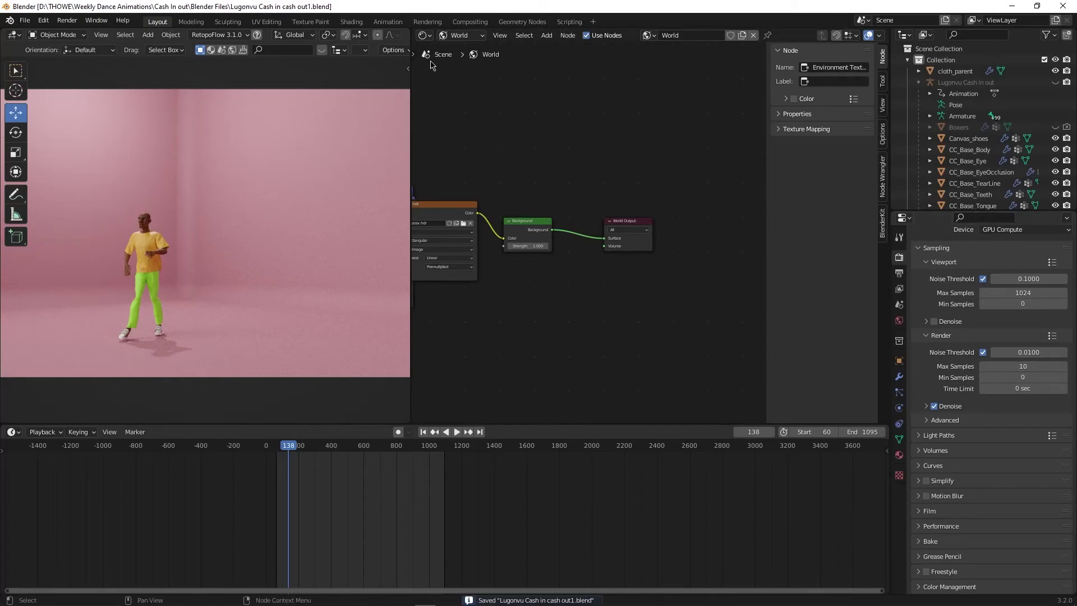
scroll(278, 37, "down", 5)
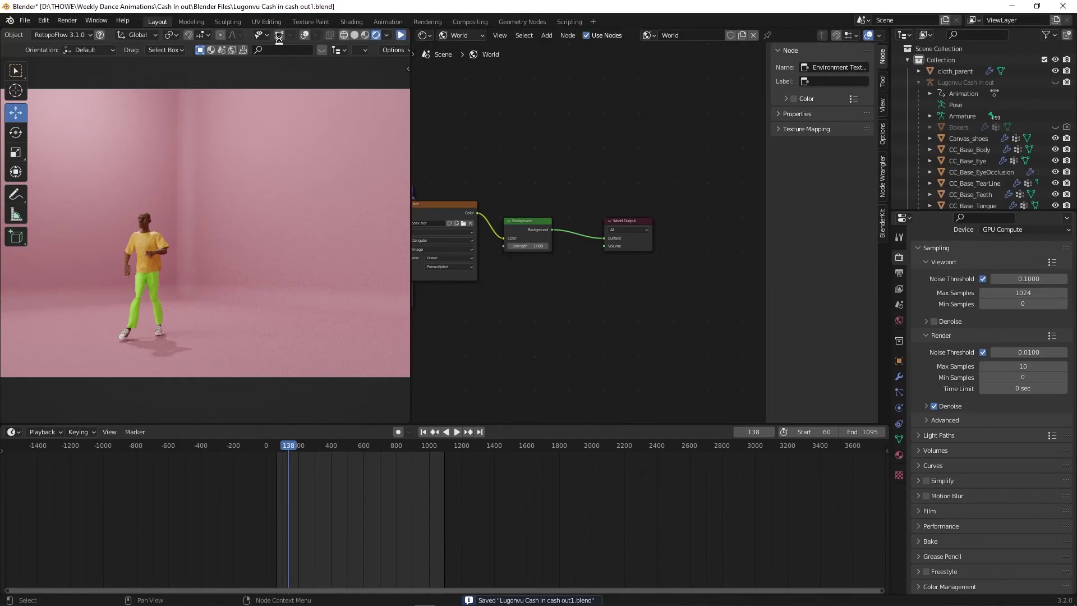
left_click(67, 21)
Render a still of frame 138 and close the render window after checking it
left_click(73, 32)
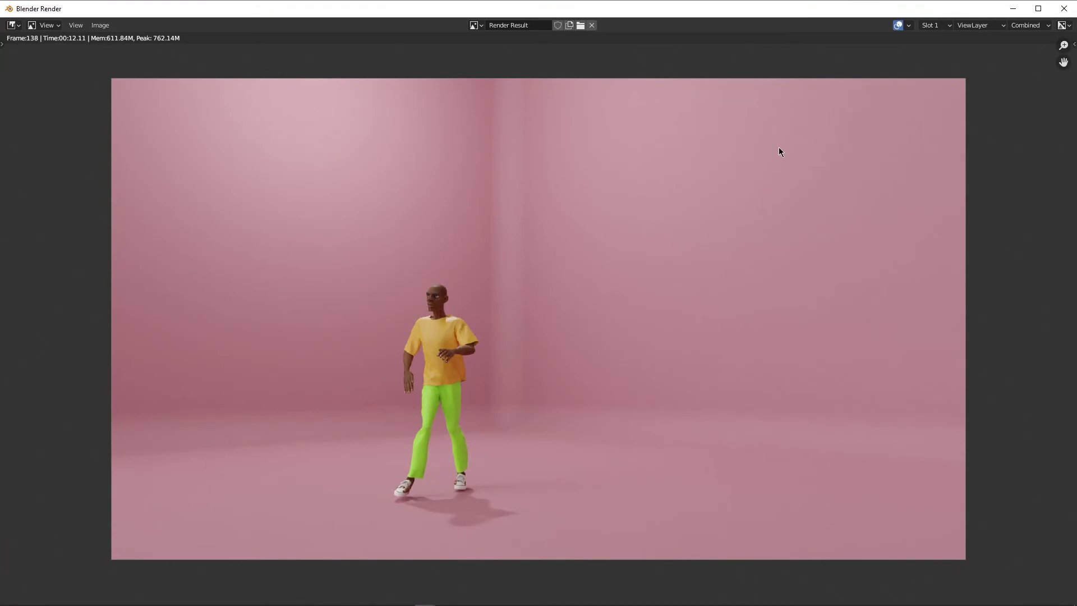
left_click(1060, 12)
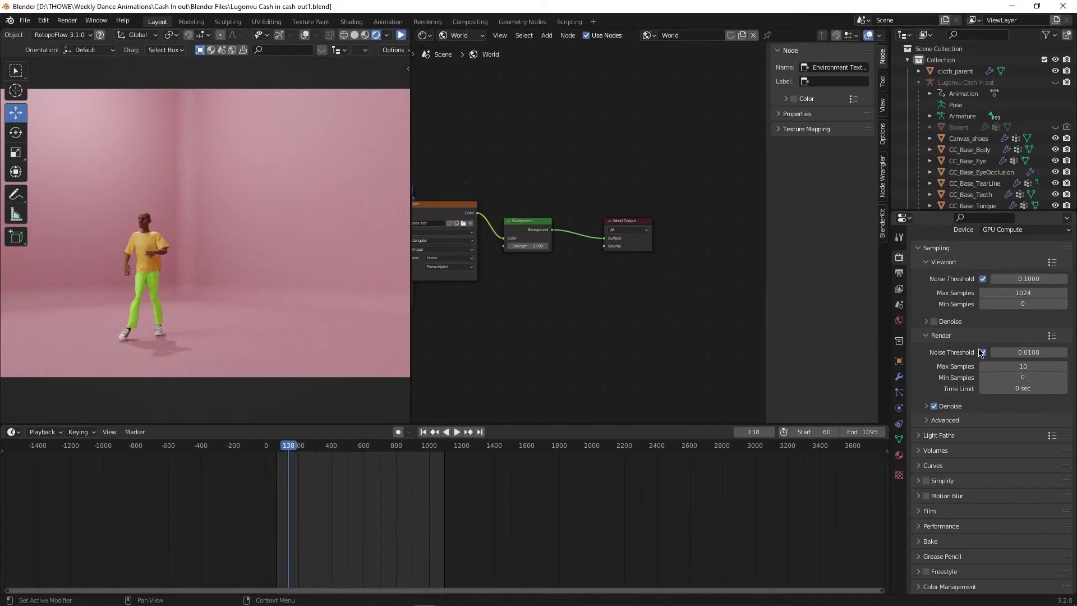
Point the output path to a newly created 'Render' folder inside the Cloth Sim V2 folder
left_click(899, 273)
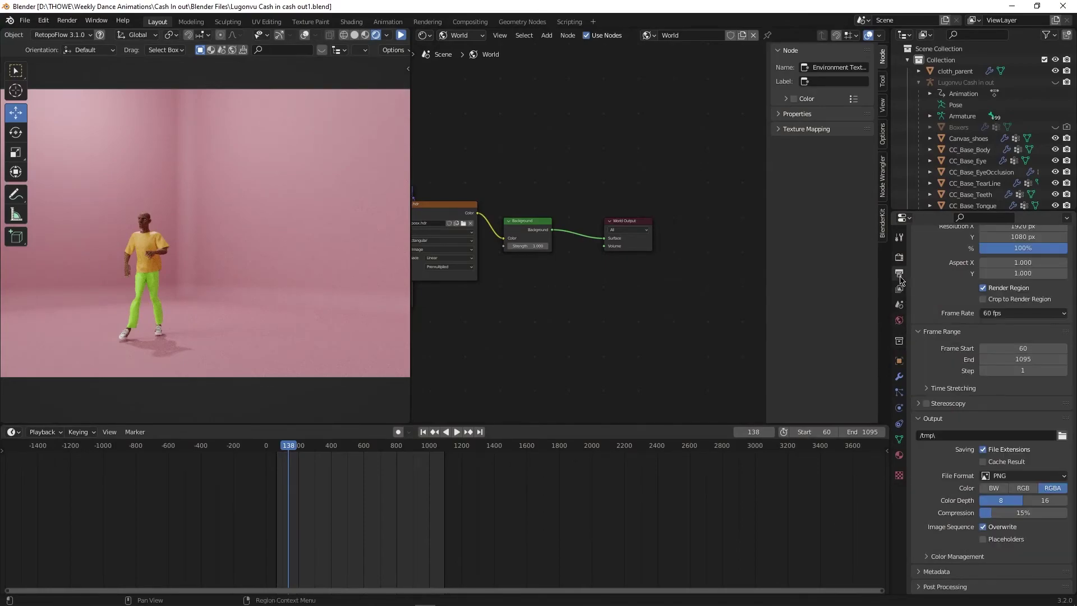
left_click(1061, 436)
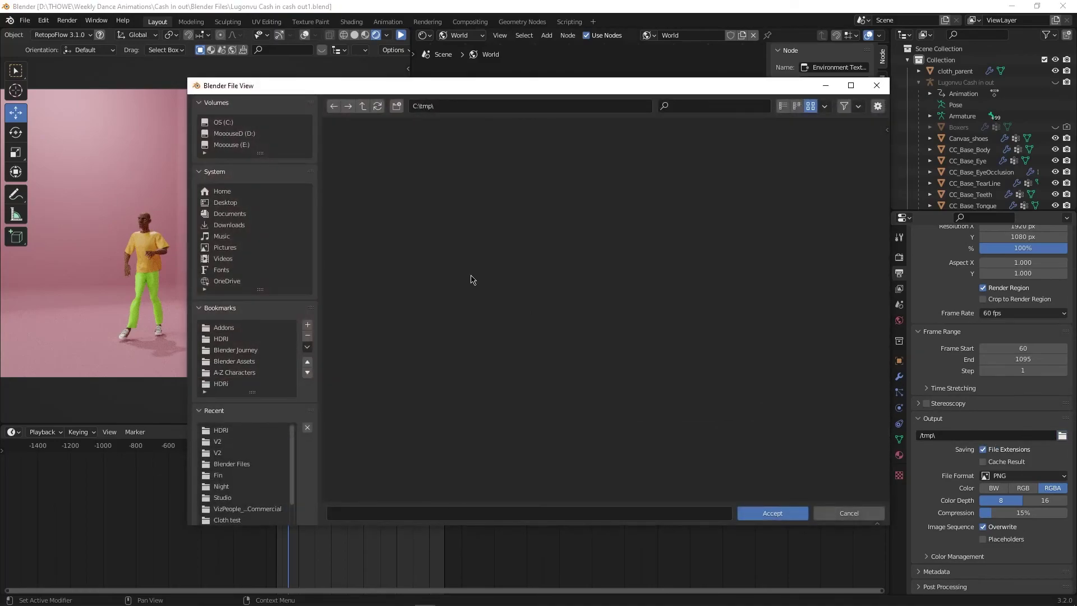
left_click(218, 442)
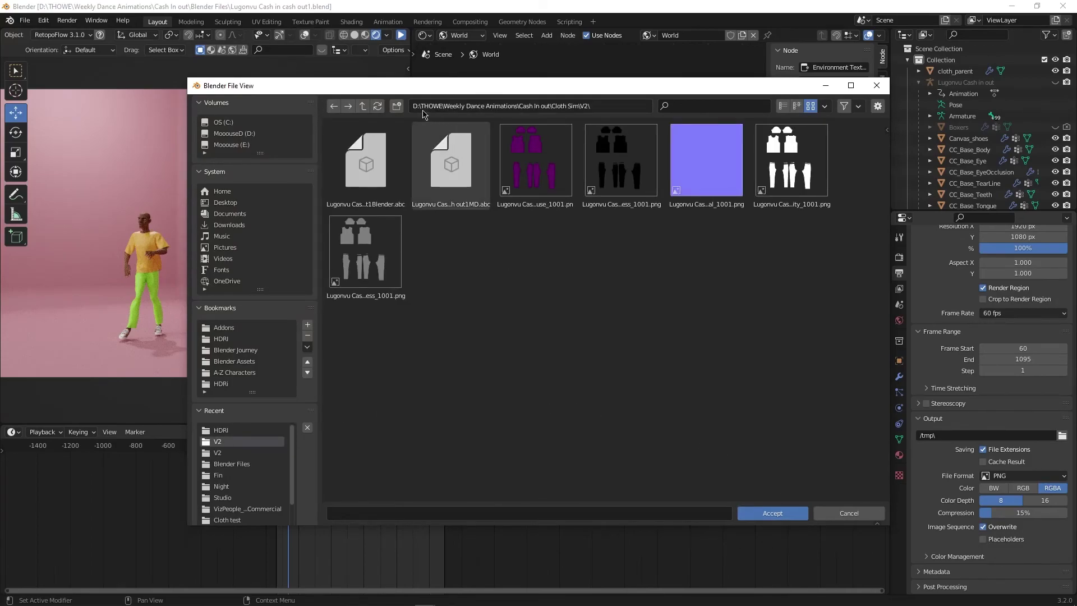
left_click(396, 106)
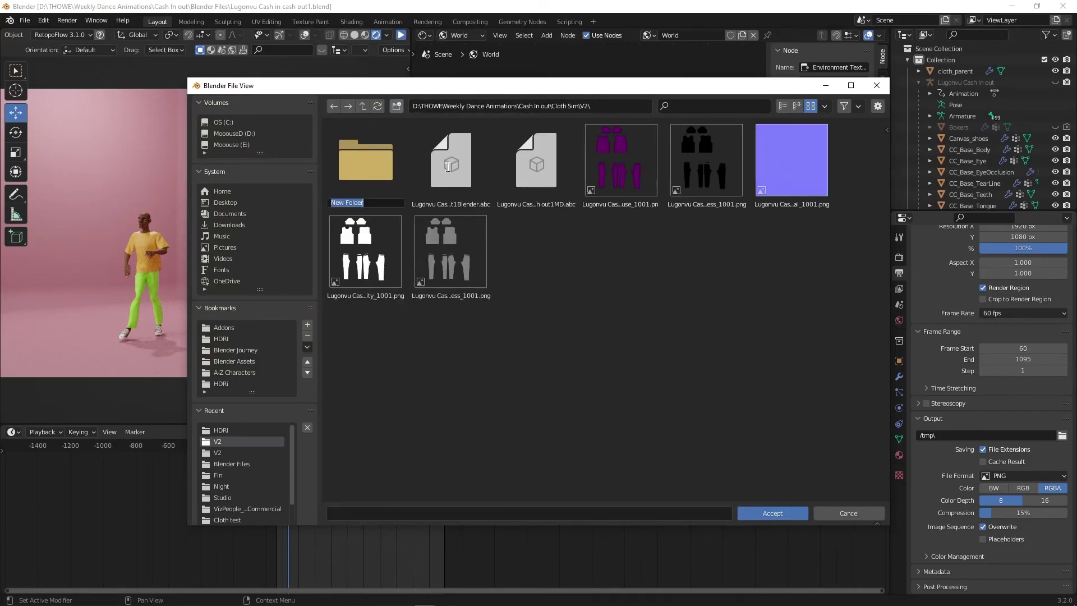
type("Render")
key("Return")
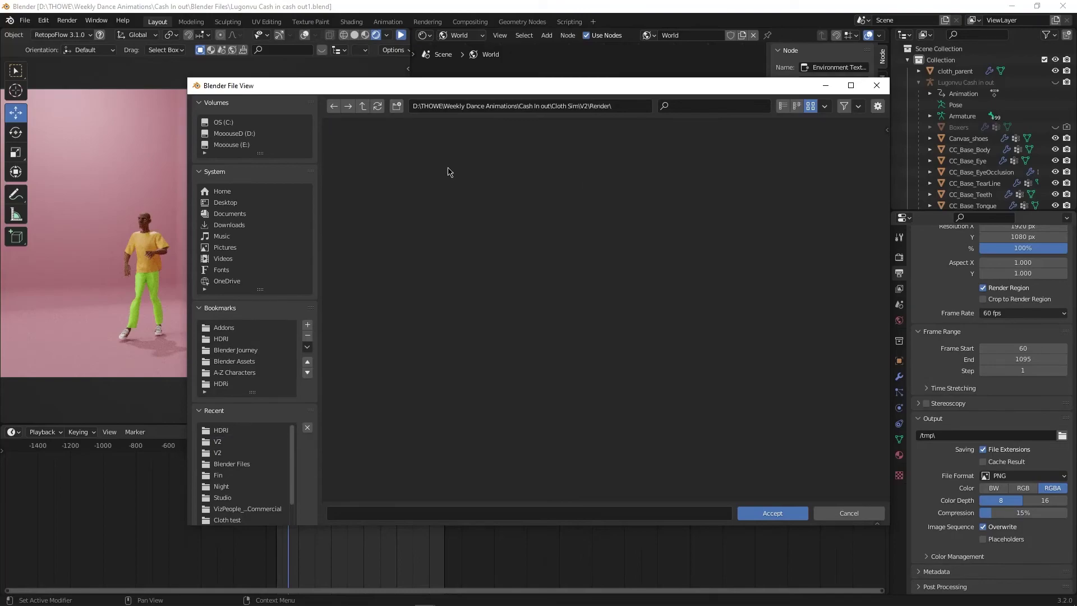
left_click(771, 512)
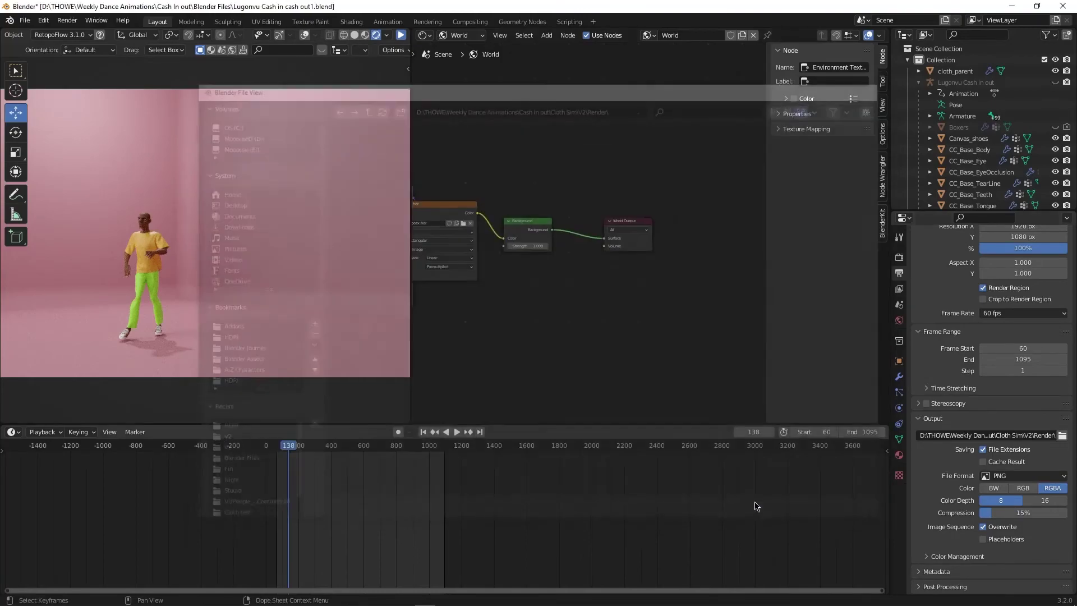
Set the output file format to FFmpeg Video and review its encoding settings
left_click(1030, 477)
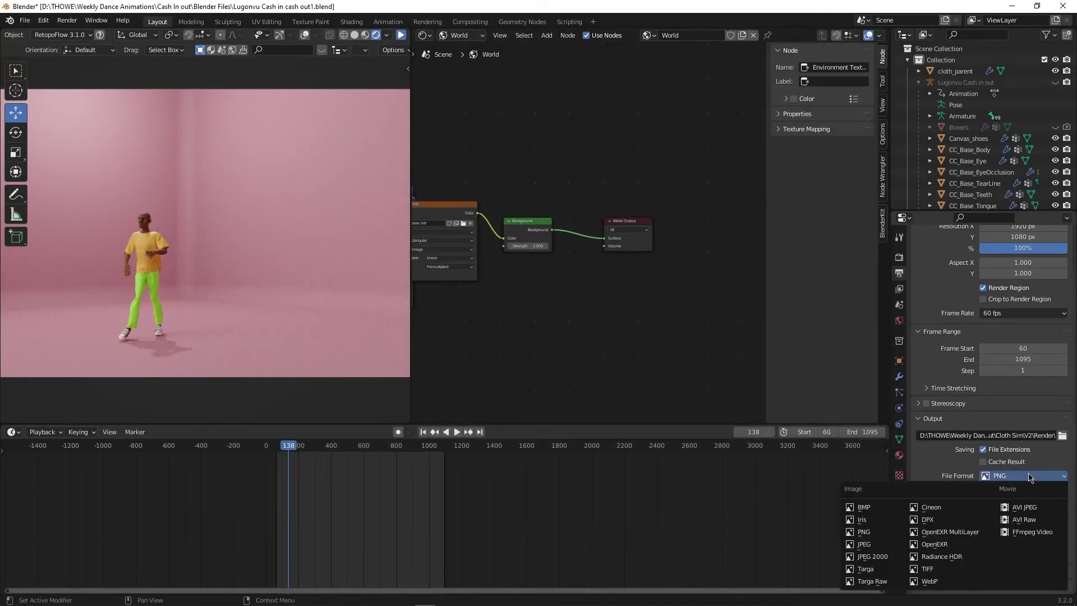
left_click(1021, 534)
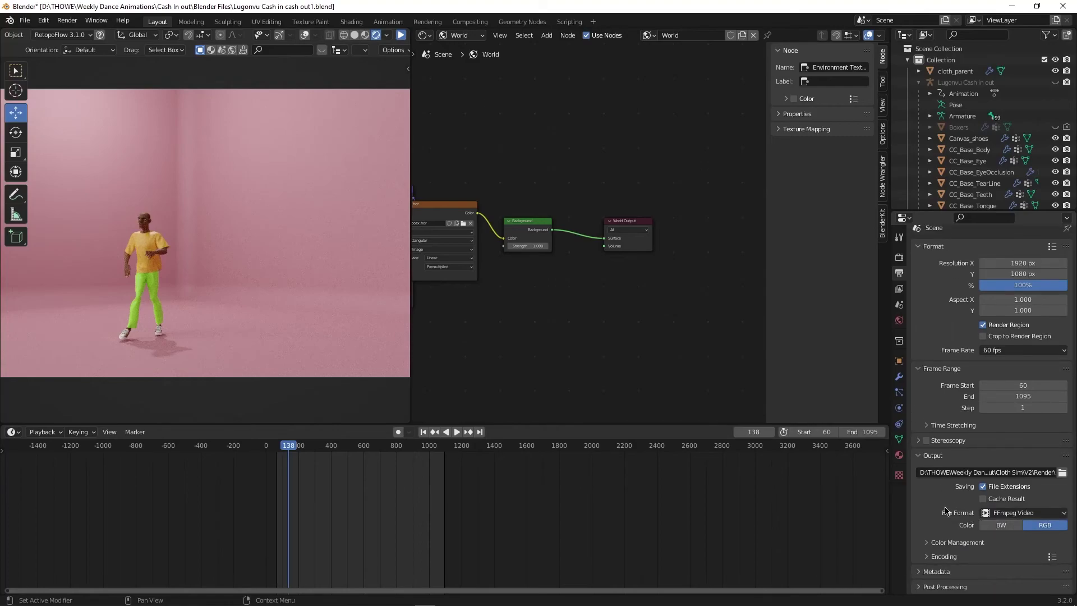
left_click(932, 557)
scroll(934, 561, "down", 5)
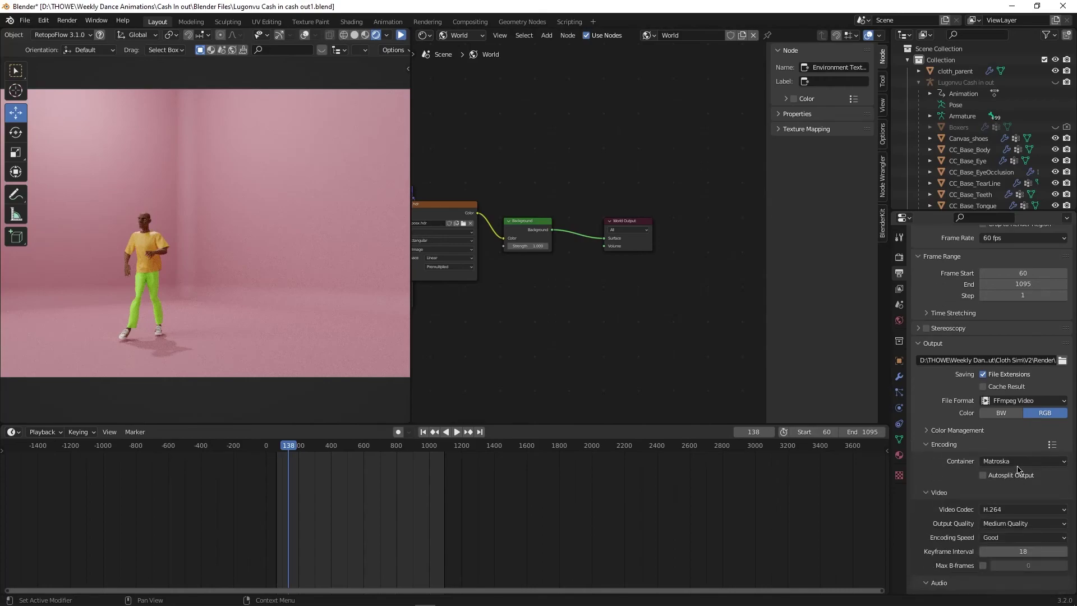
left_click(1012, 446)
scroll(932, 560, "down", 5)
Choose an MPEG-4 container with Perceptually Lossless quality, then render the animation
left_click(1009, 461)
left_click(1008, 423)
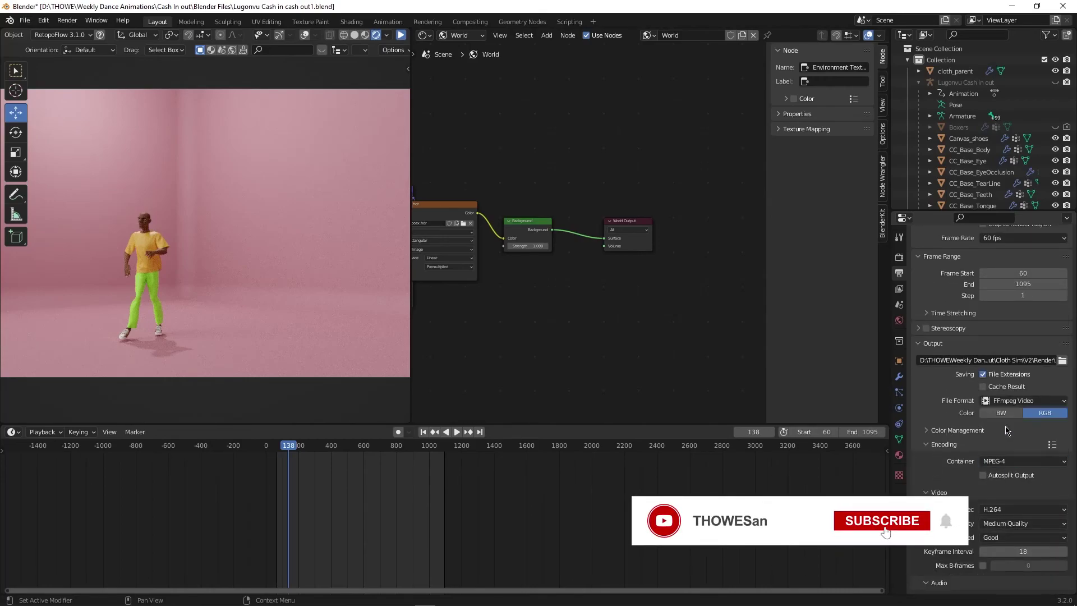
scroll(1008, 432, "down", 2)
left_click(1009, 477)
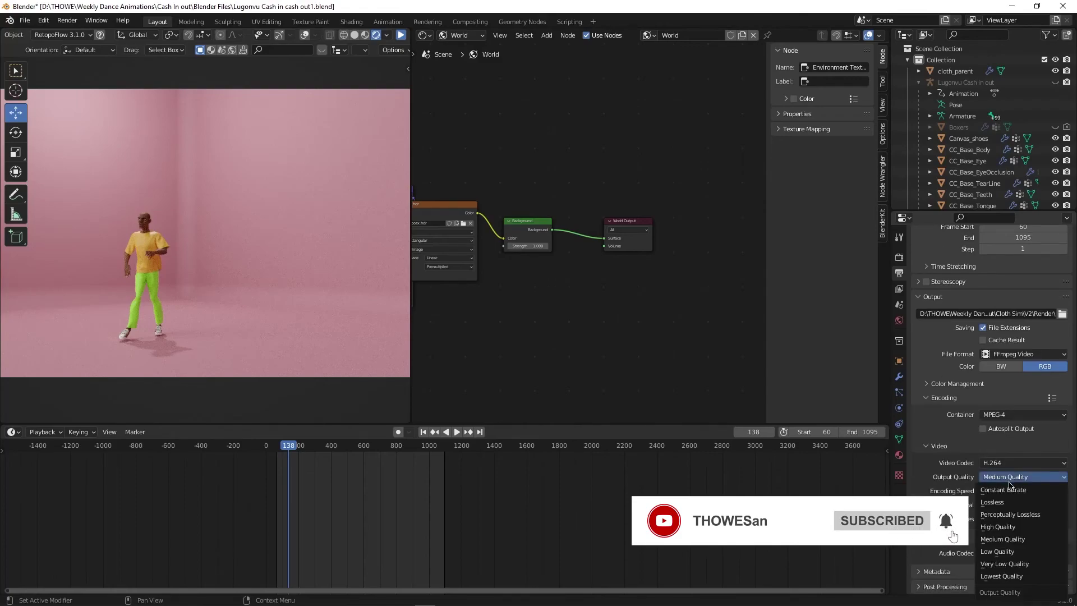
left_click(1030, 514)
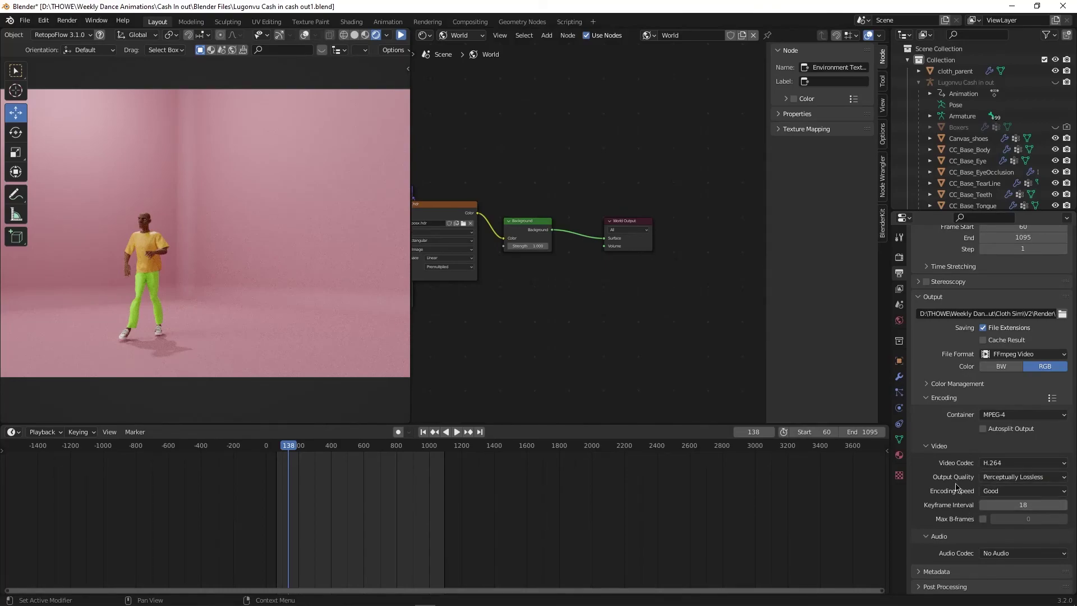
left_click(69, 23)
left_click(96, 45)
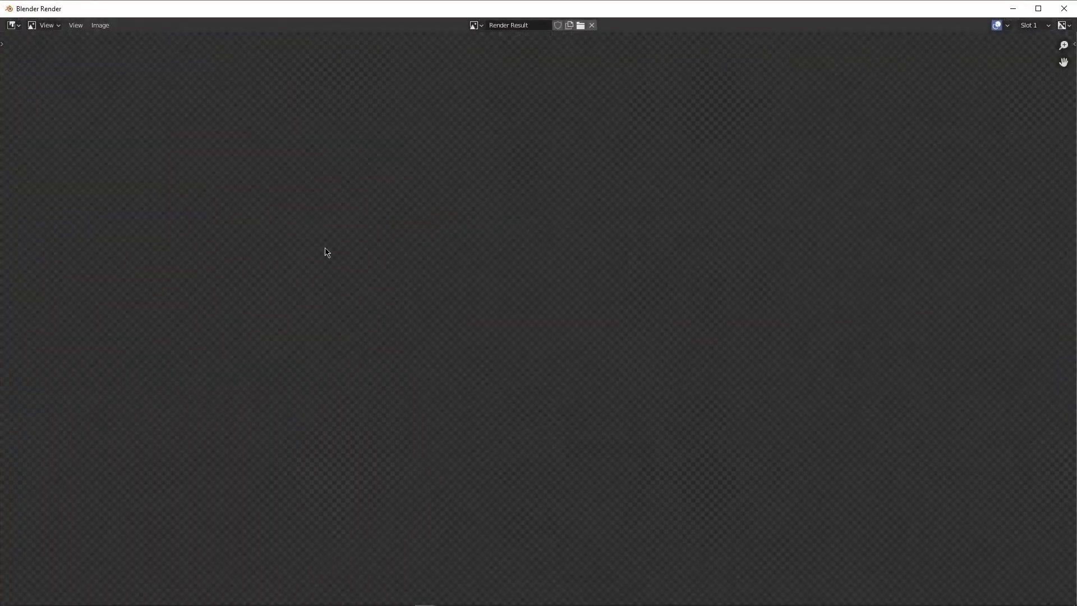